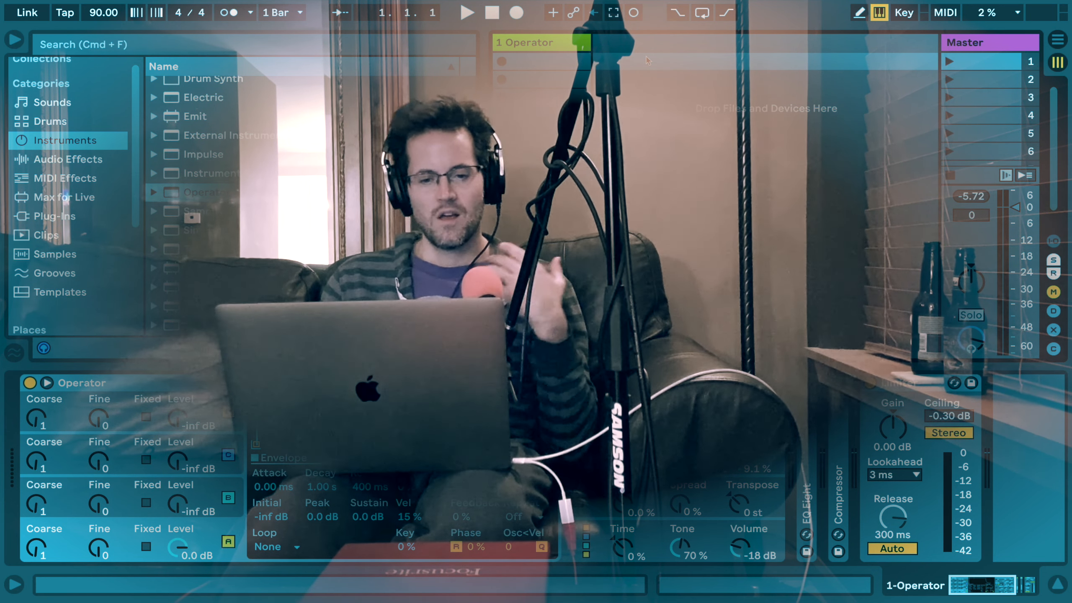
# Hide the device view and show the Instruments category in the browser
pyautogui.click(1057, 585)
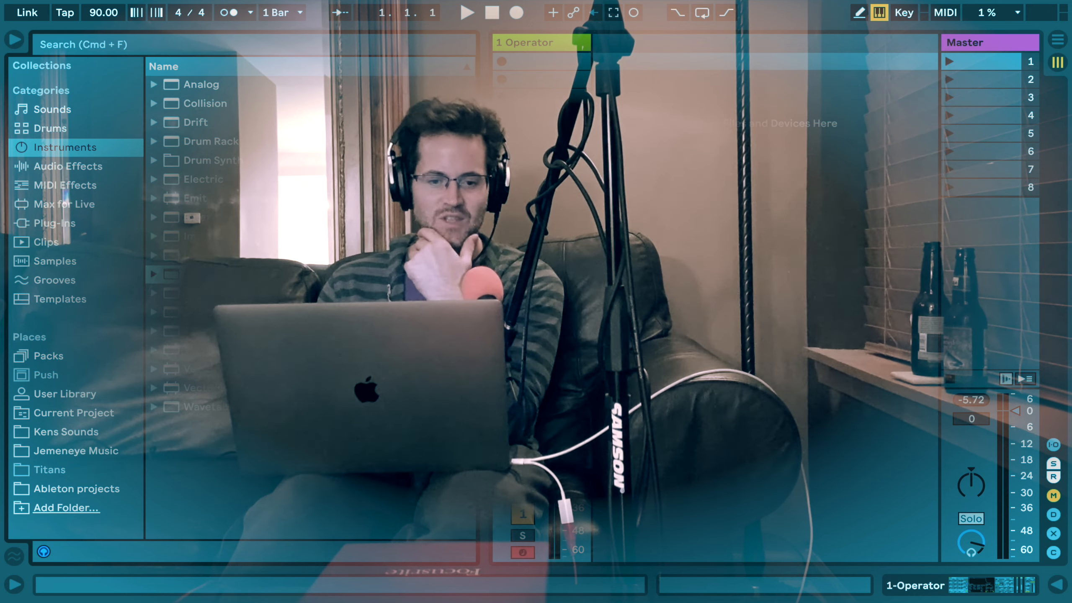
pyautogui.click(84, 167)
pyautogui.click(85, 152)
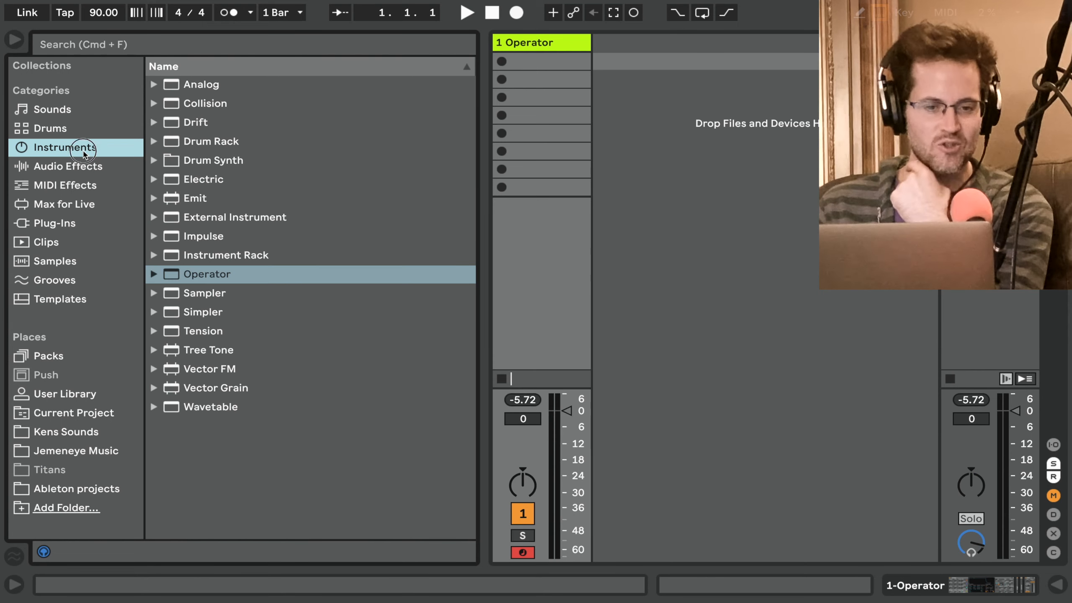
# Go through the built-in instruments one by one from Analog down to Operator
pyautogui.click(201, 88)
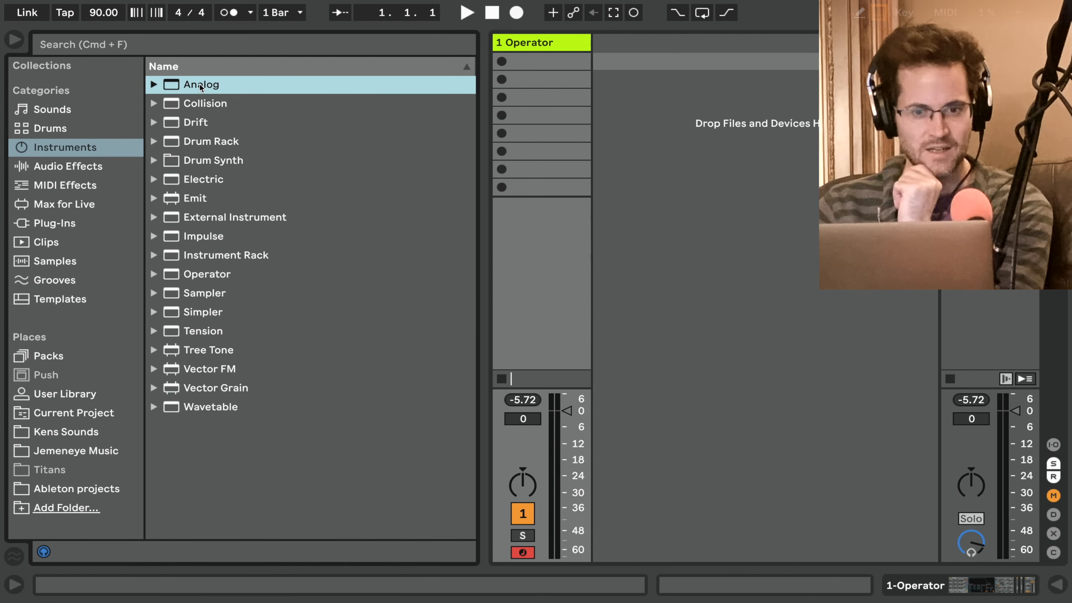
pyautogui.press('Down')
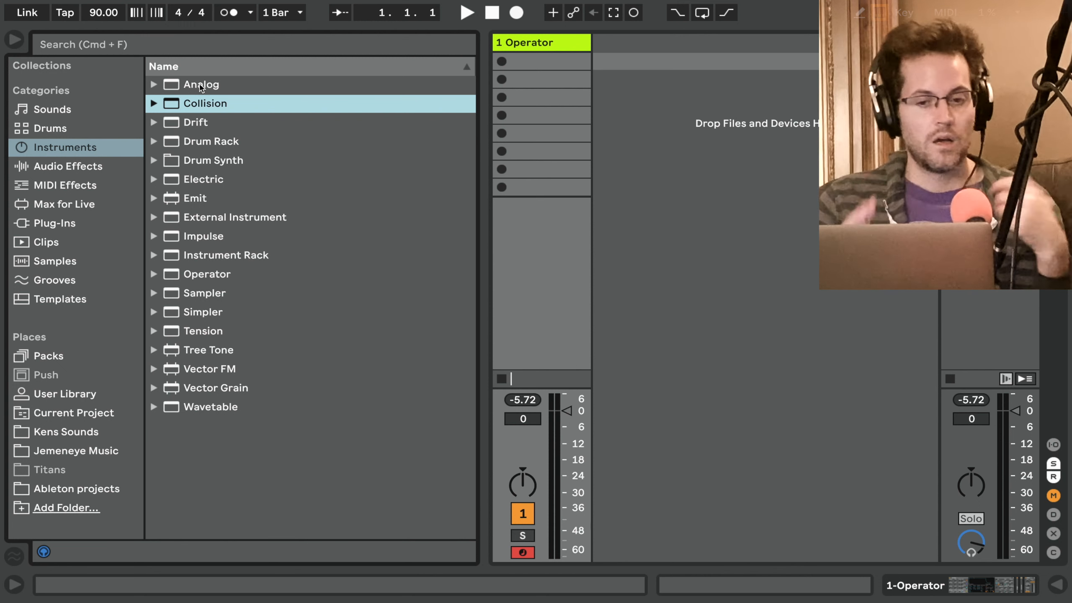
pyautogui.press('Down')
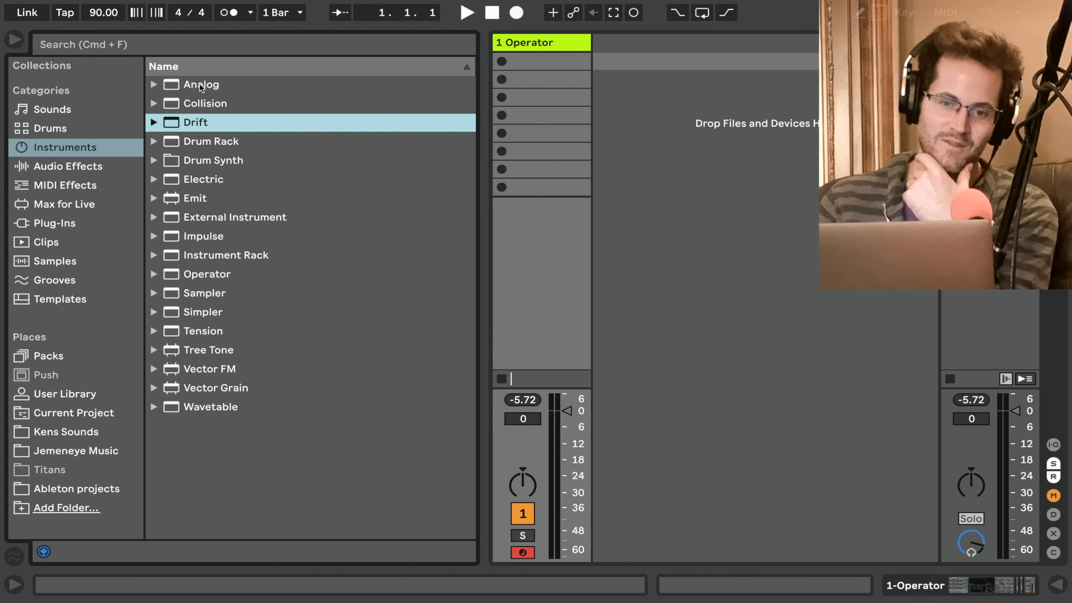
pyautogui.press('Down')
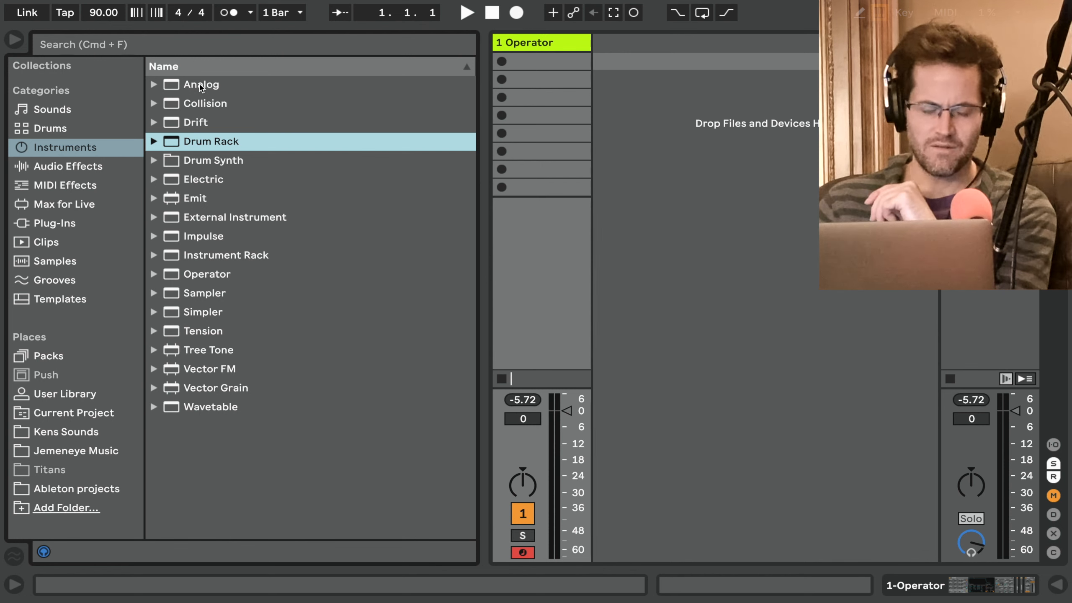
pyautogui.press('Down')
pyautogui.press('Down')
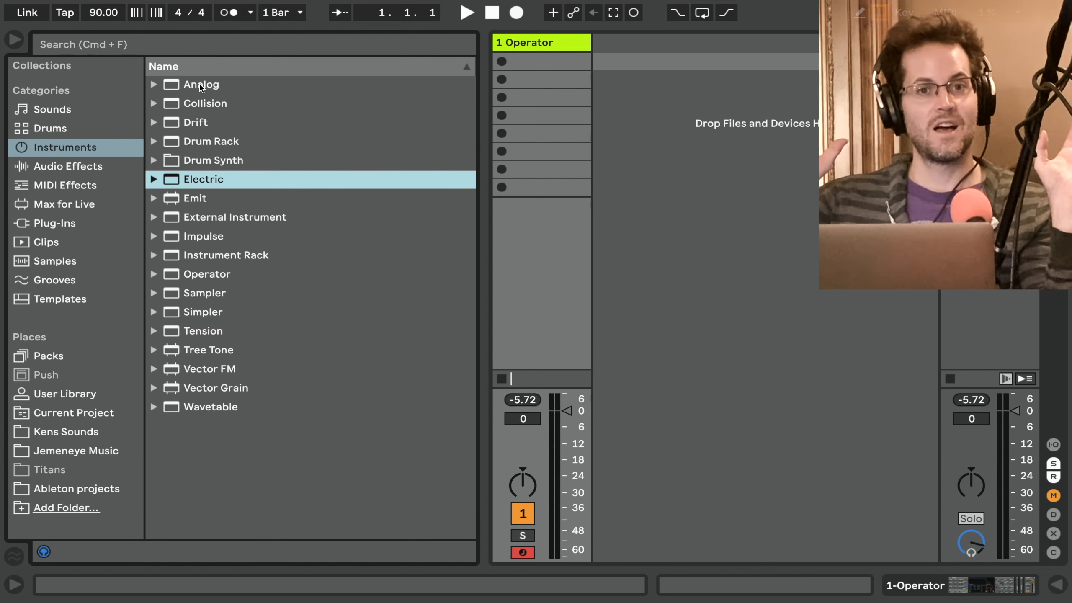
pyautogui.press('Down')
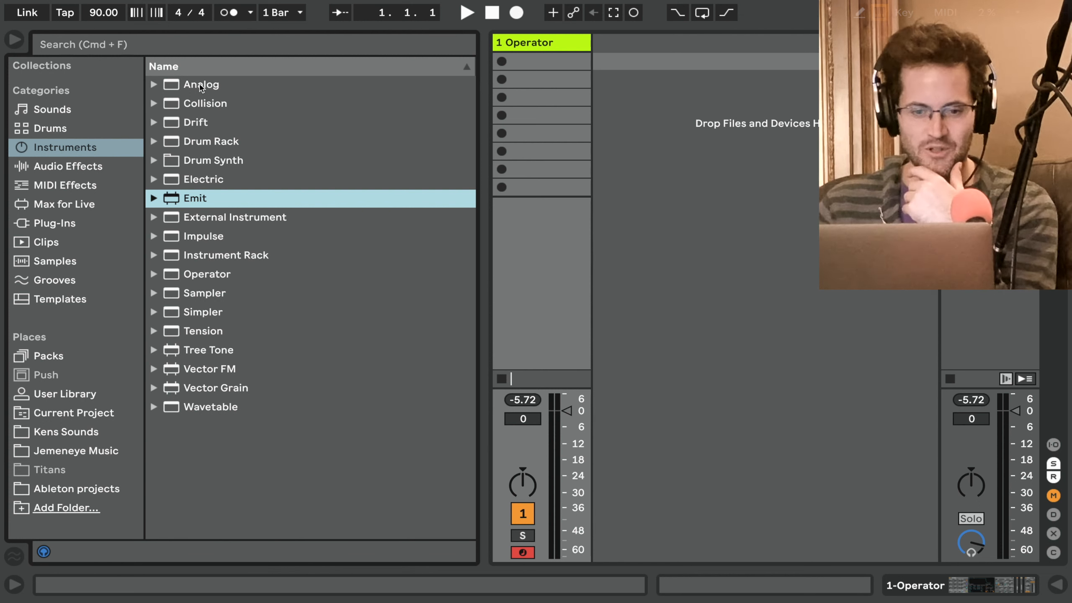
pyautogui.press('Down')
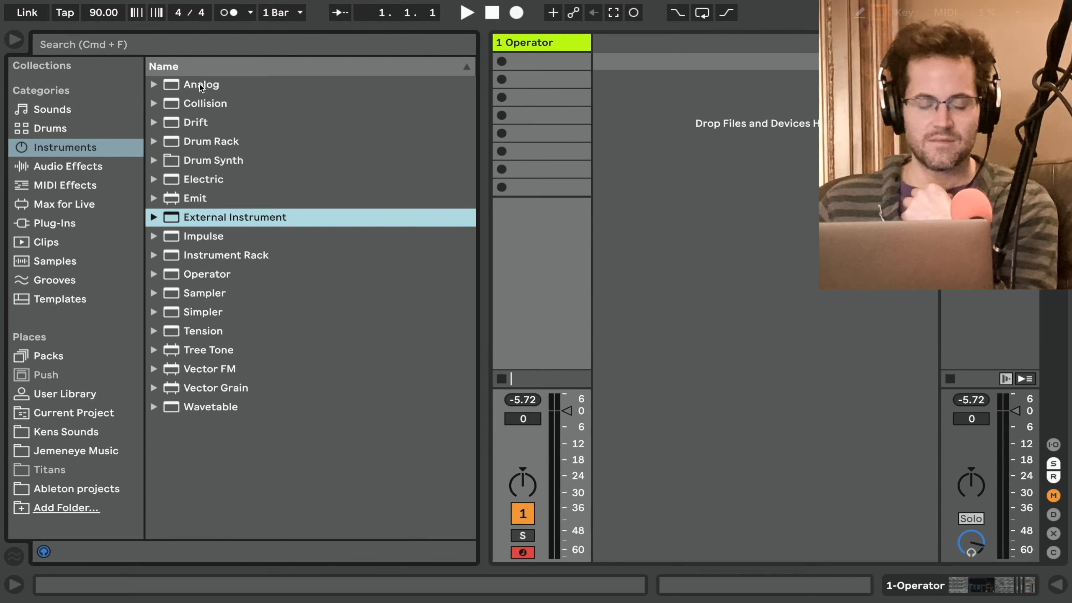
pyautogui.press('Down')
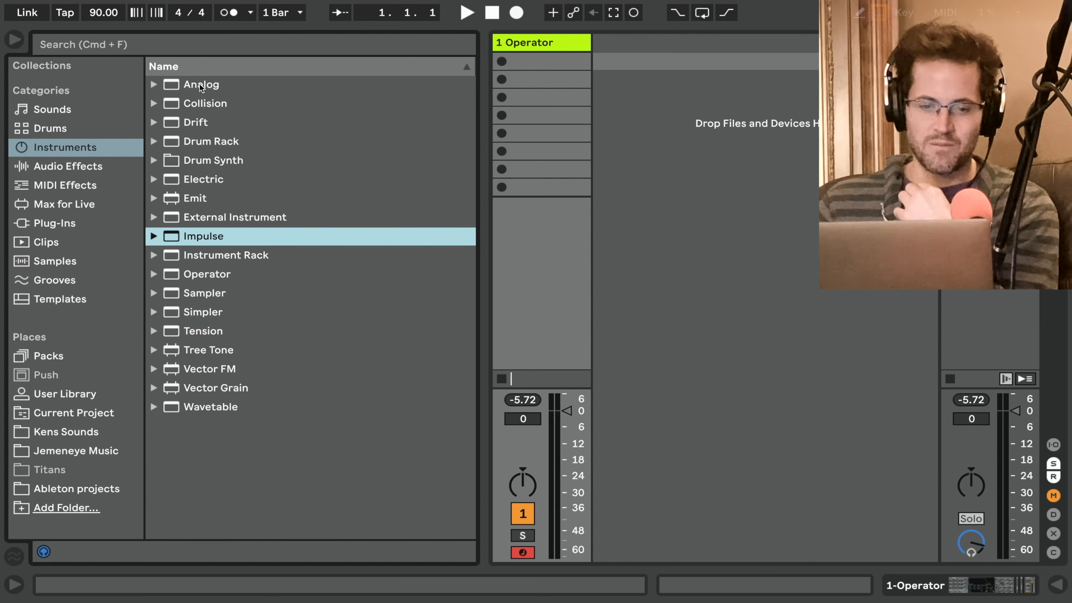
pyautogui.press('Down')
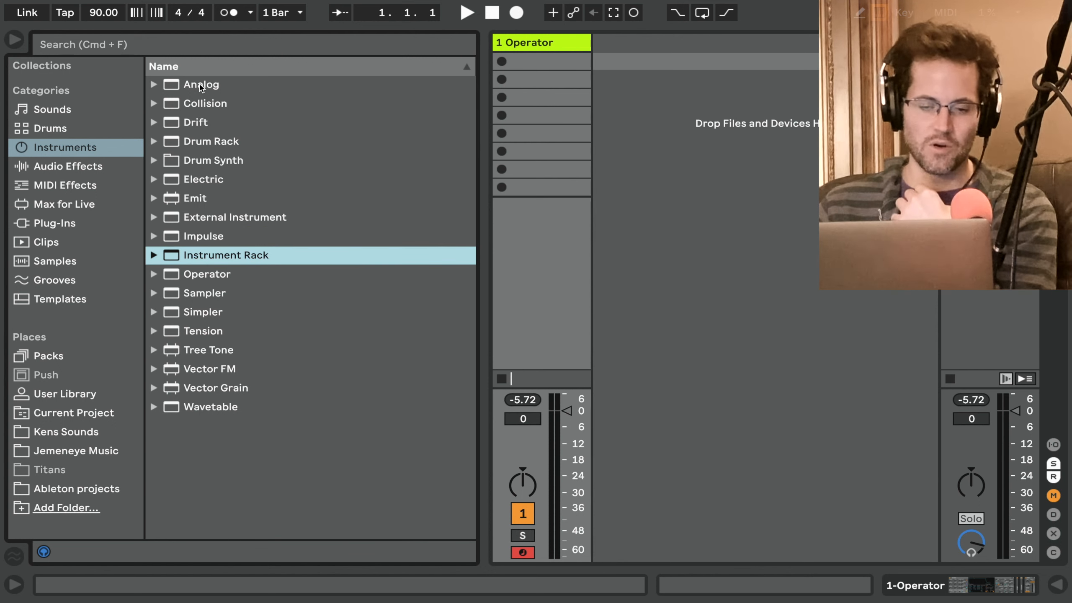
pyautogui.press('Down')
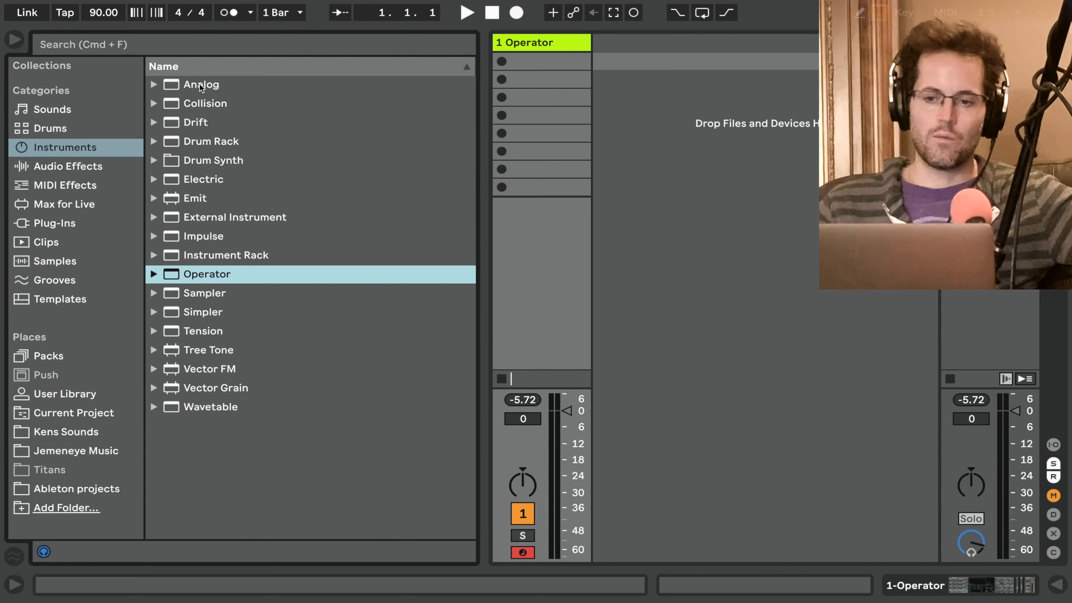
# Open the Operator track's devices, view Operator's oscillator display and return to its envelope display
pyautogui.doubleClick(538, 44)
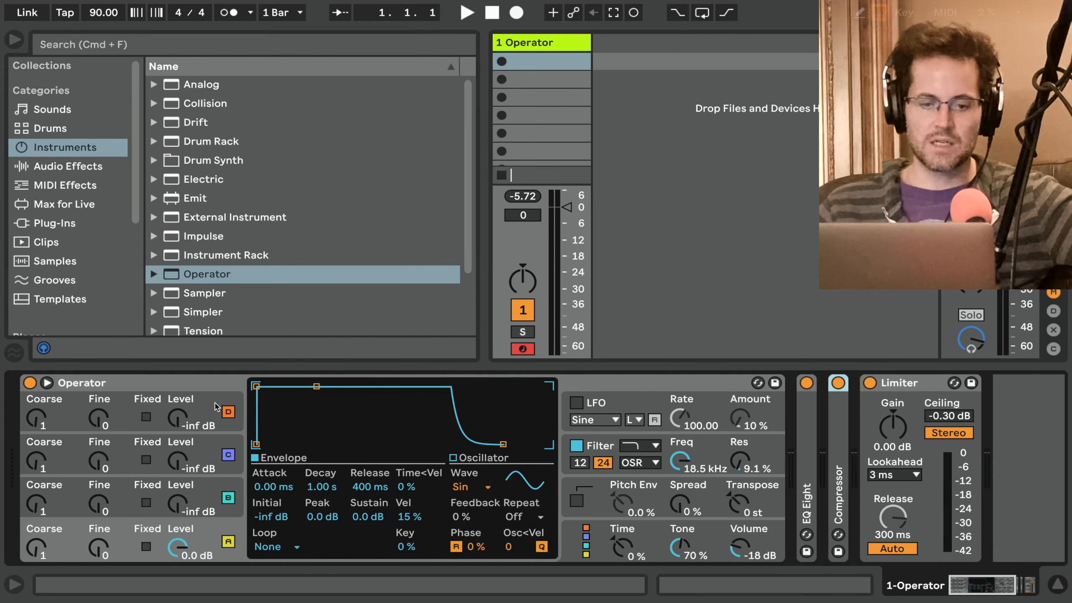
pyautogui.click(478, 459)
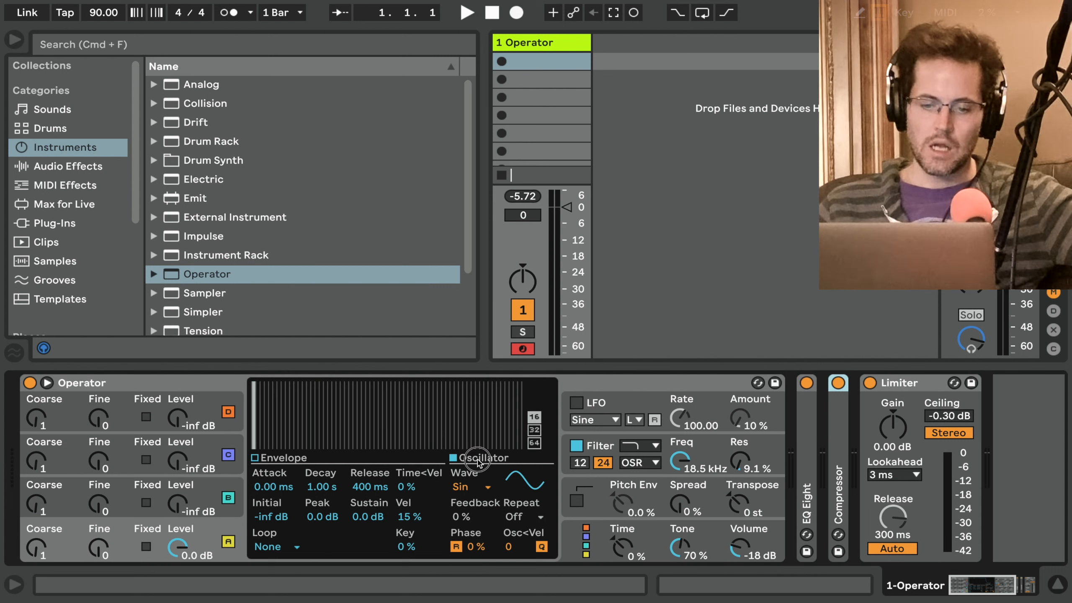
pyautogui.click(307, 462)
# Highlight the Analog, Drift and Operator synthesizers in turn in the instrument list
pyautogui.scroll(-3, 268, 213)
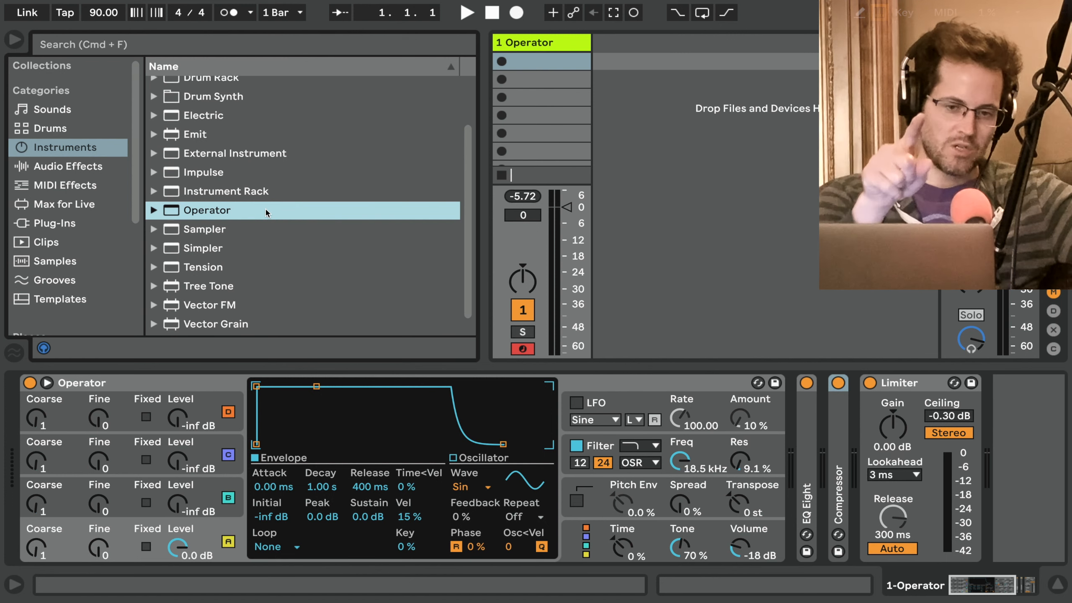
pyautogui.scroll(3, 268, 211)
pyautogui.click(209, 87)
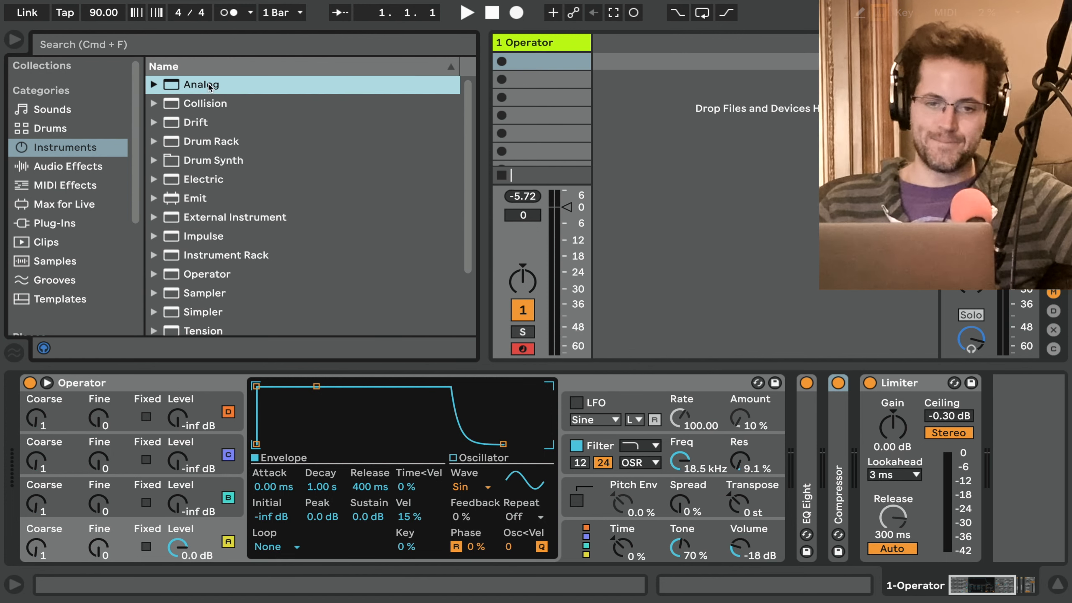
pyautogui.click(202, 127)
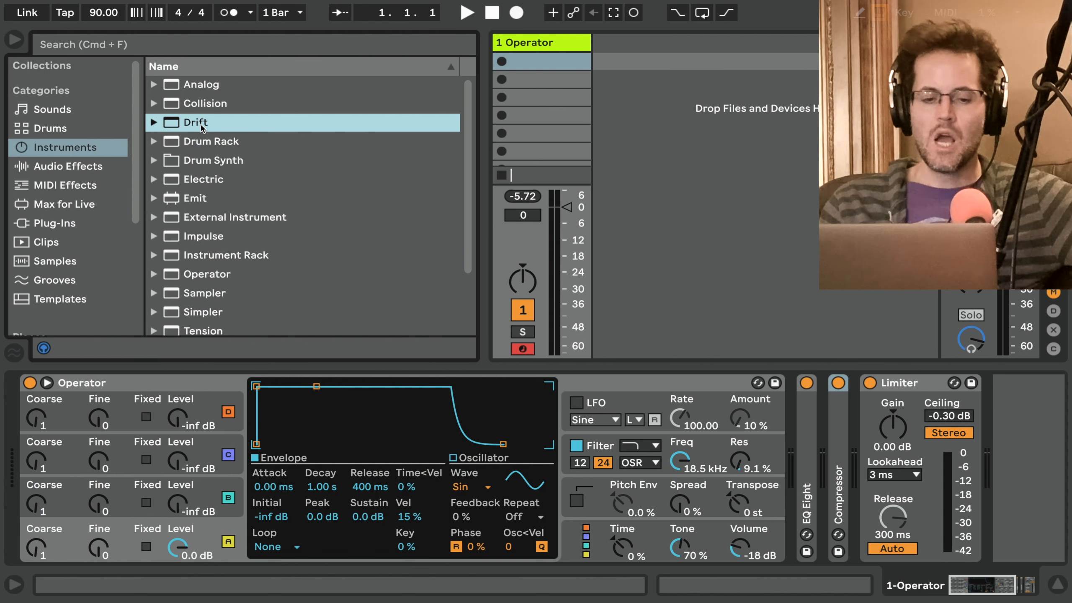
pyautogui.scroll(-3, 201, 128)
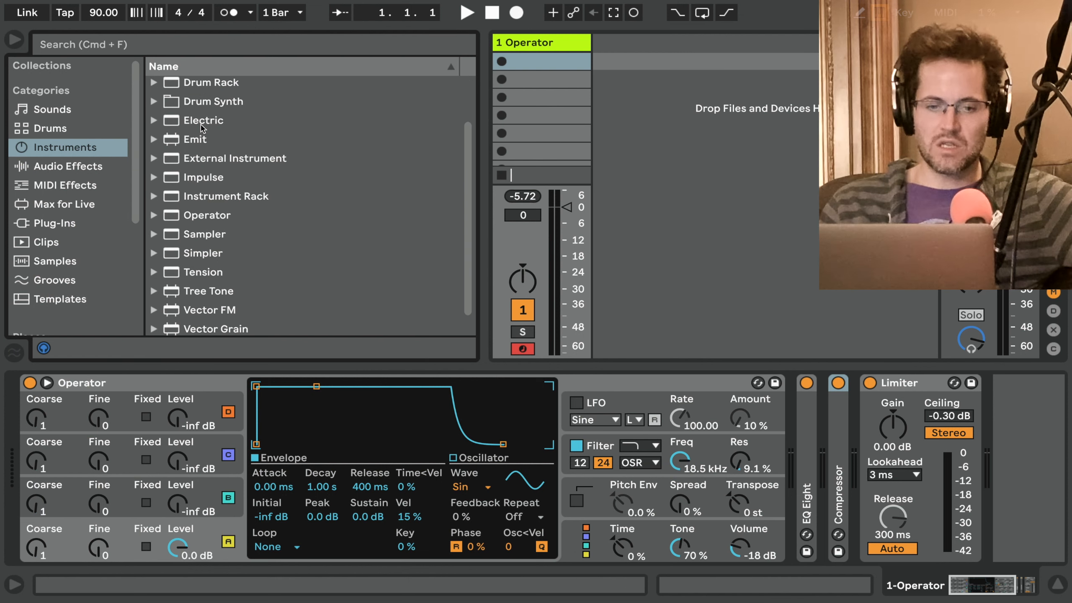
pyautogui.click(204, 219)
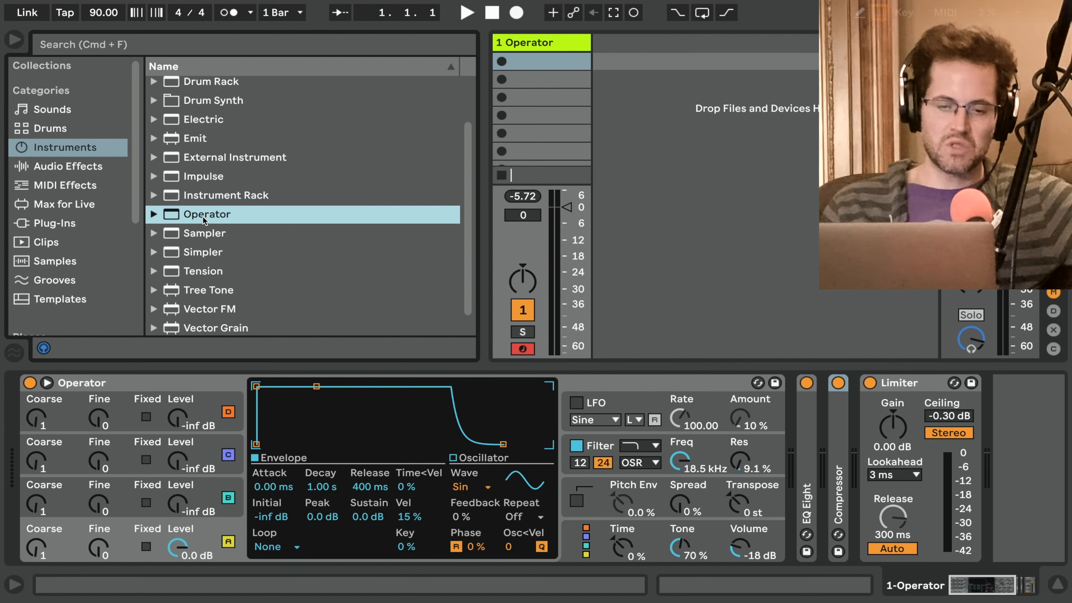
# Highlight Sampler, Simpler, Tension, Electric and Collision in turn in the instrument list
pyautogui.press('Down')
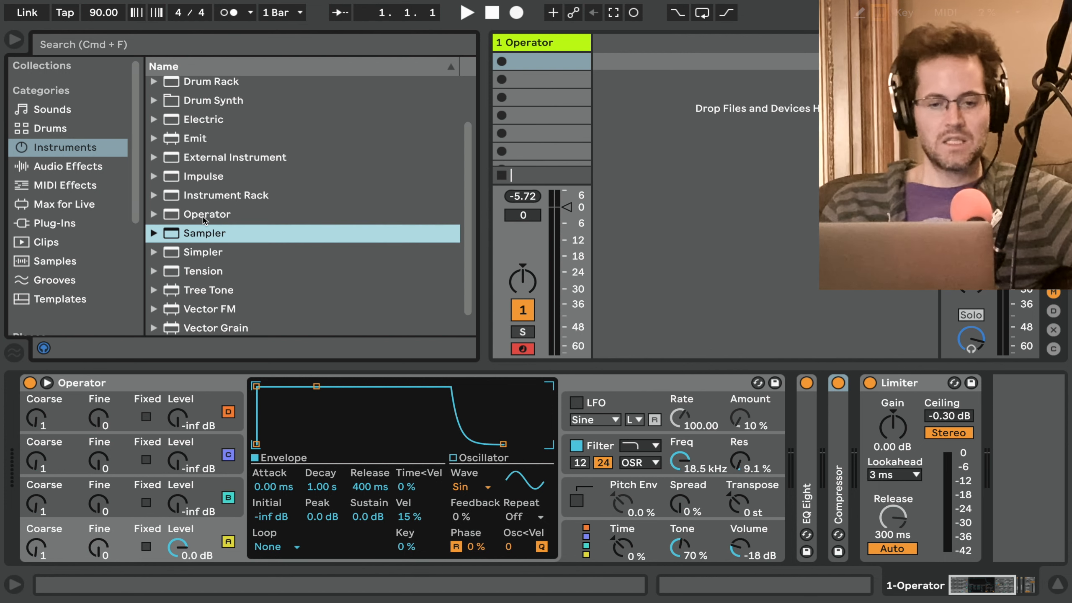
pyautogui.press('Down')
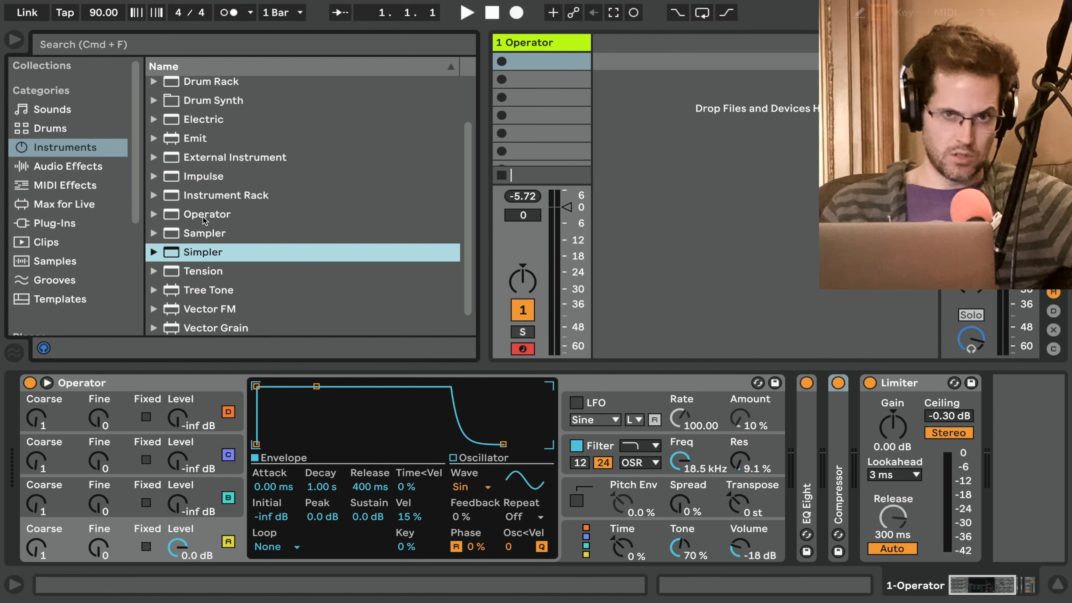
pyautogui.press('Down')
pyautogui.scroll(-1, 204, 219)
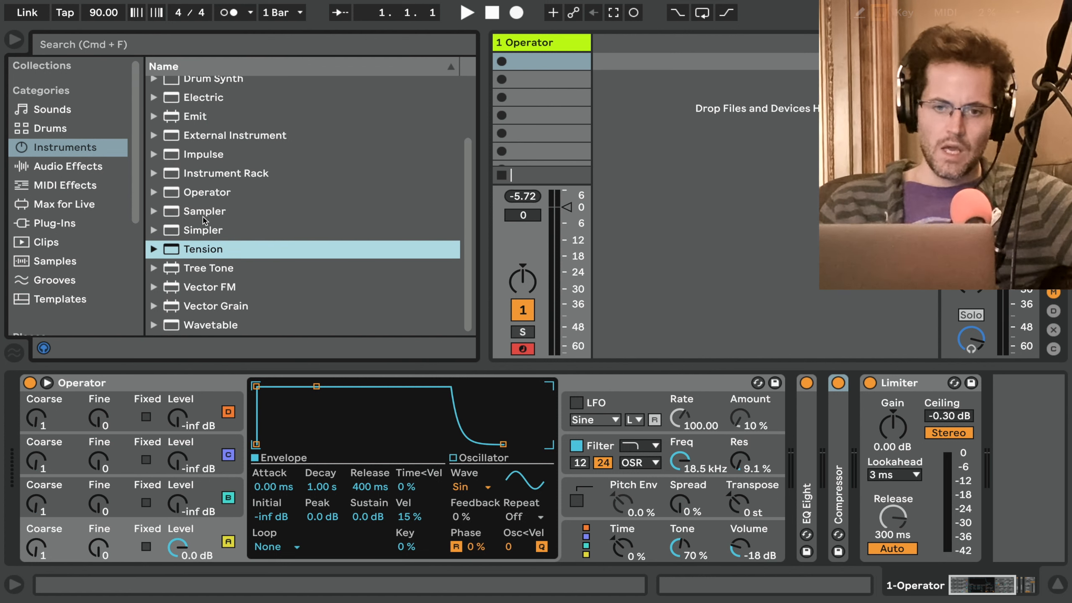
pyautogui.scroll(3, 203, 219)
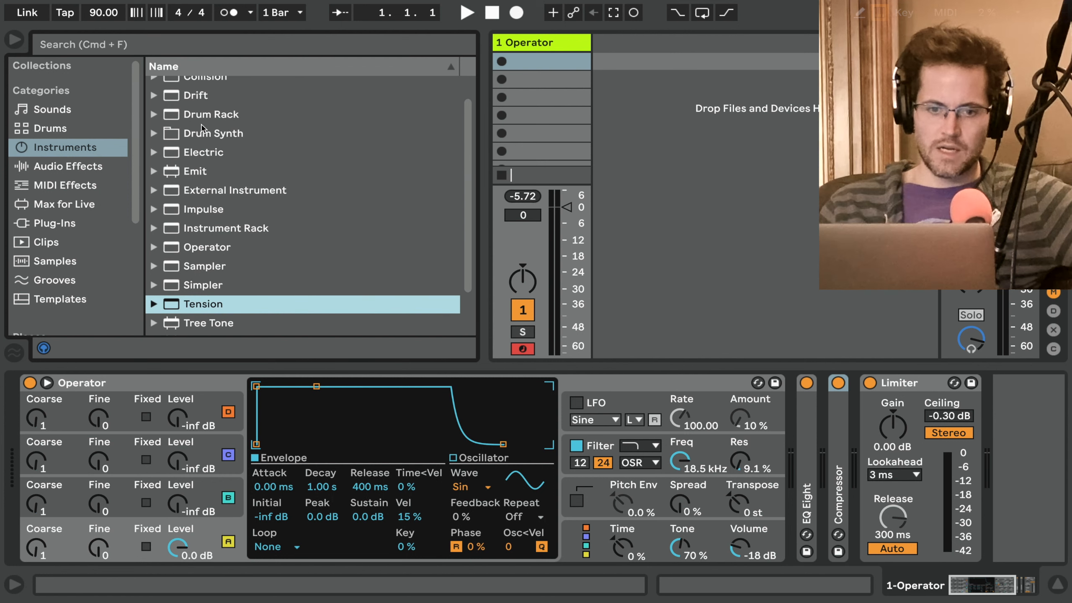
pyautogui.click(203, 156)
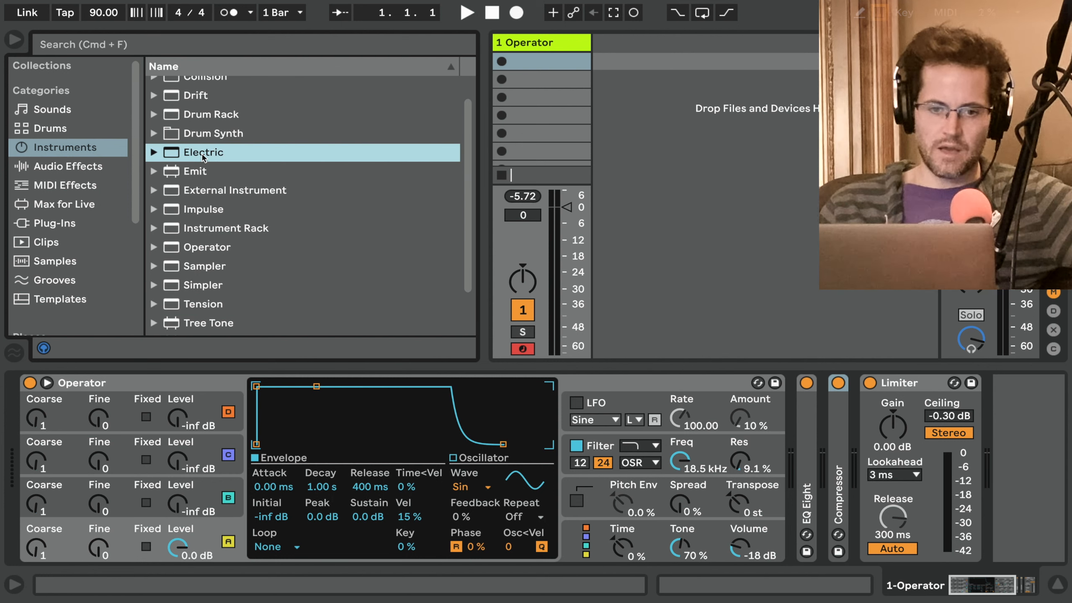
pyautogui.scroll(2, 204, 156)
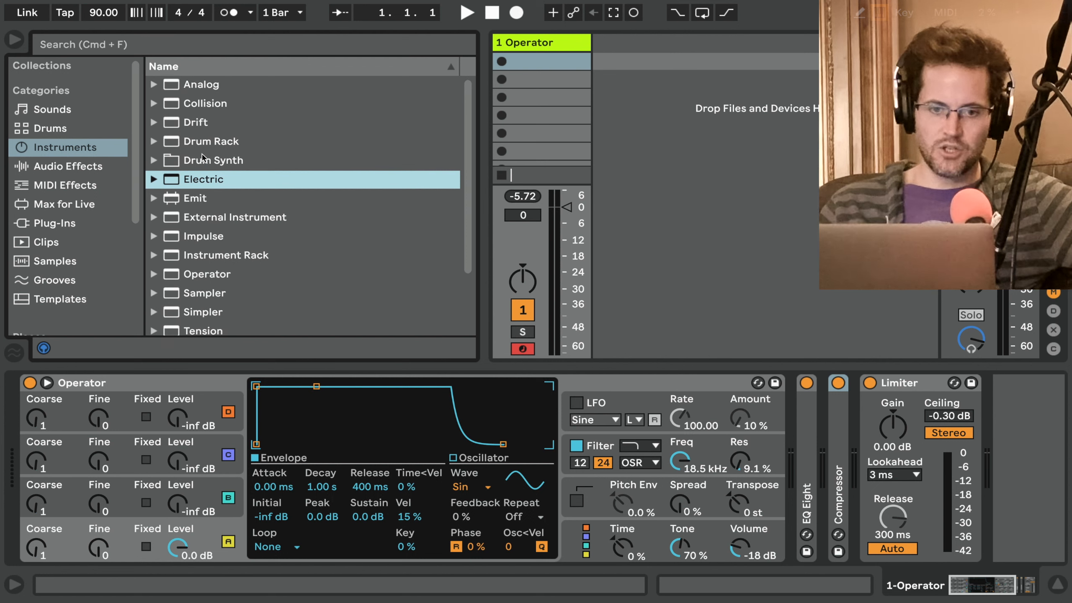
pyautogui.click(206, 109)
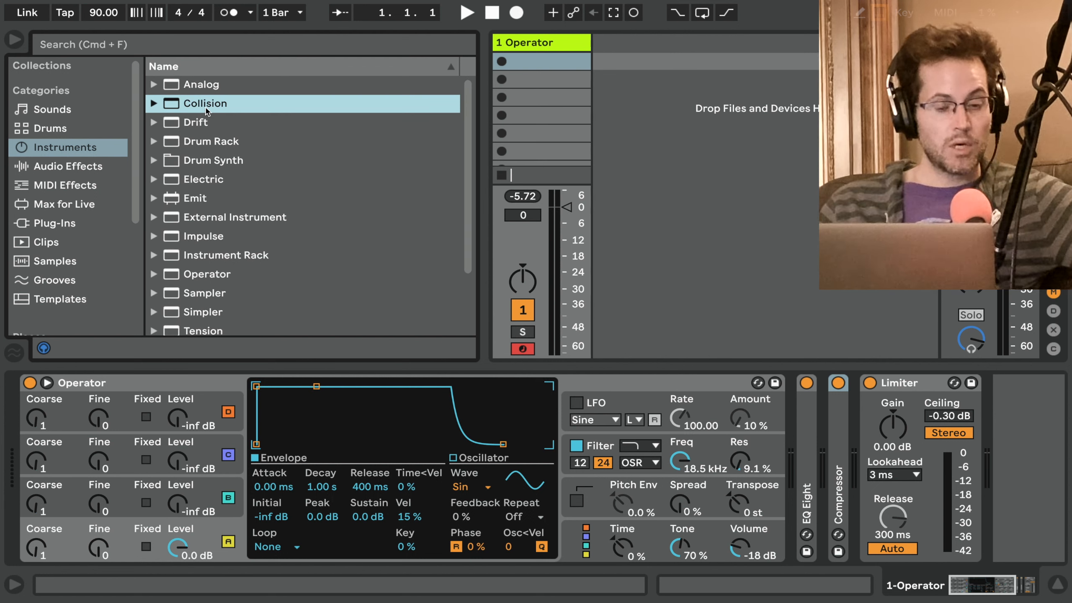
# Highlight the Vector Grain and Vector FM instruments, and return to the start of the instrument list
pyautogui.scroll(-4, 207, 110)
pyautogui.click(211, 306)
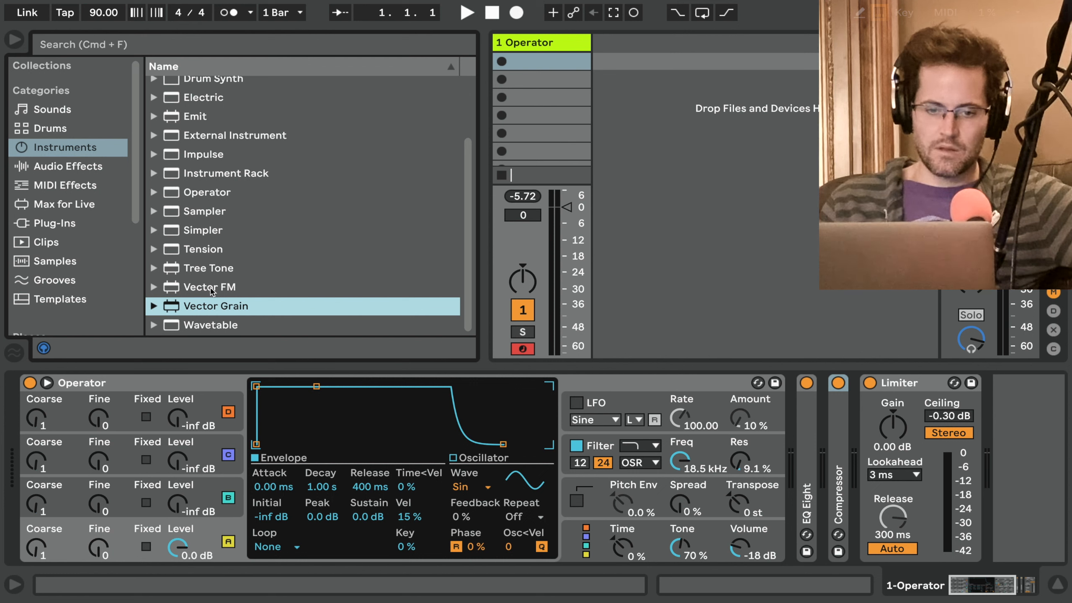
pyautogui.click(211, 288)
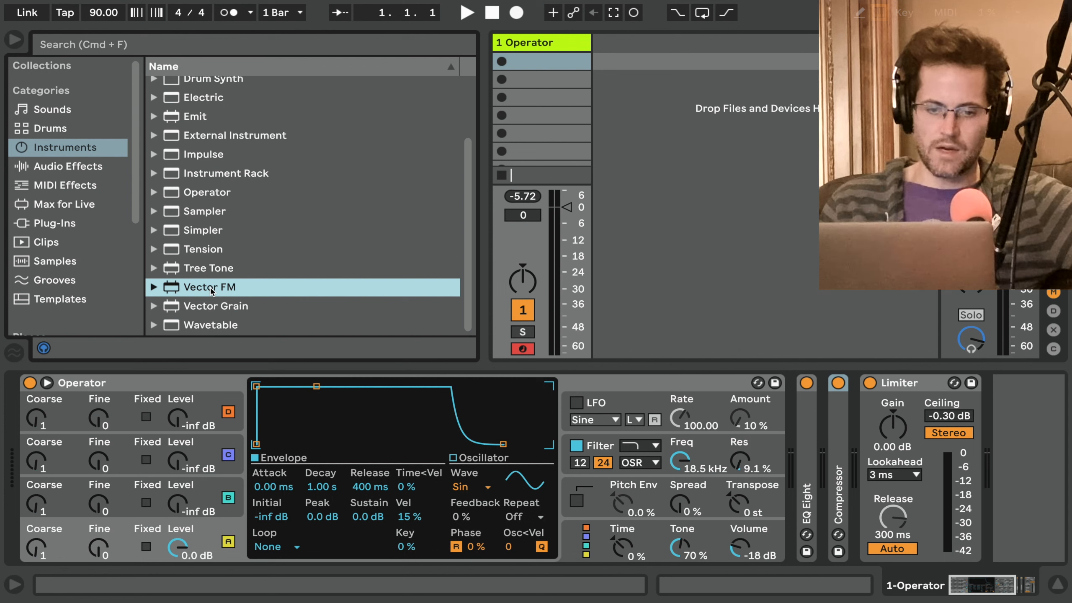
pyautogui.press('Down')
pyautogui.scroll(5, 212, 292)
# Select the Operator device and display its filter envelope and filter settings
pyautogui.click(144, 384)
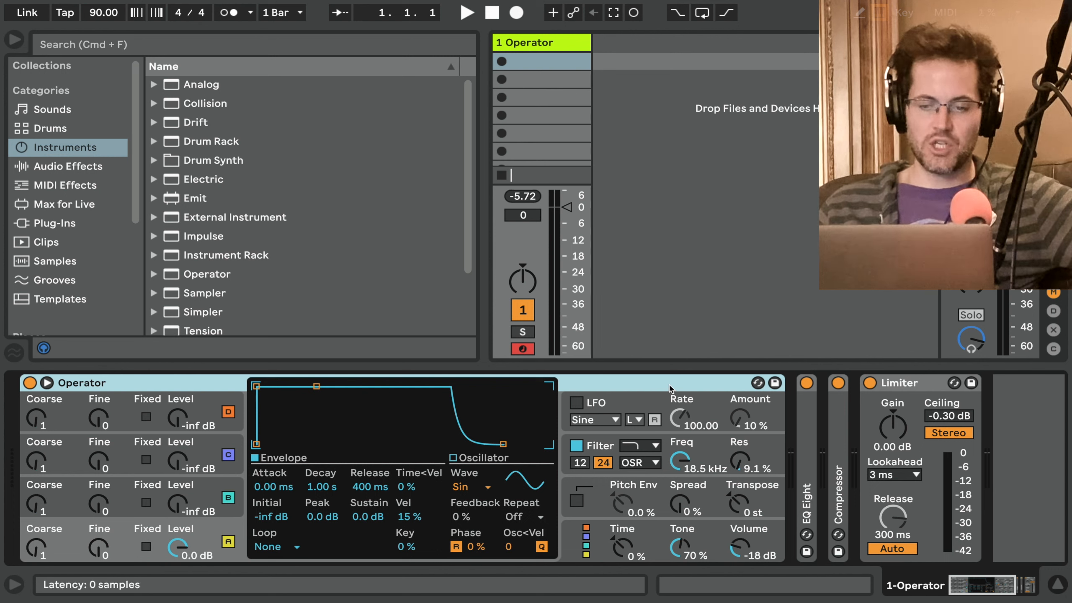
pyautogui.click(680, 460)
pyautogui.moveTo(679, 460)
pyautogui.mouseDown()
pyautogui.moveTo(680, 537)
pyautogui.moveTo(680, 457)
pyautogui.mouseUp()
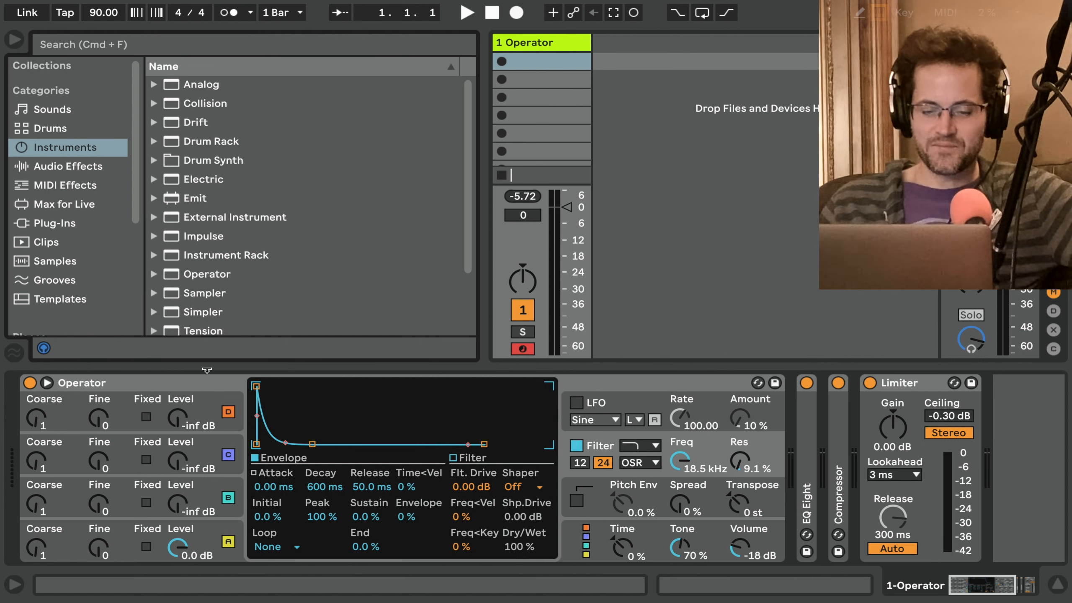
# Turn off Operator's oscillators D, C and B, and show oscillator A's settings
pyautogui.click(234, 388)
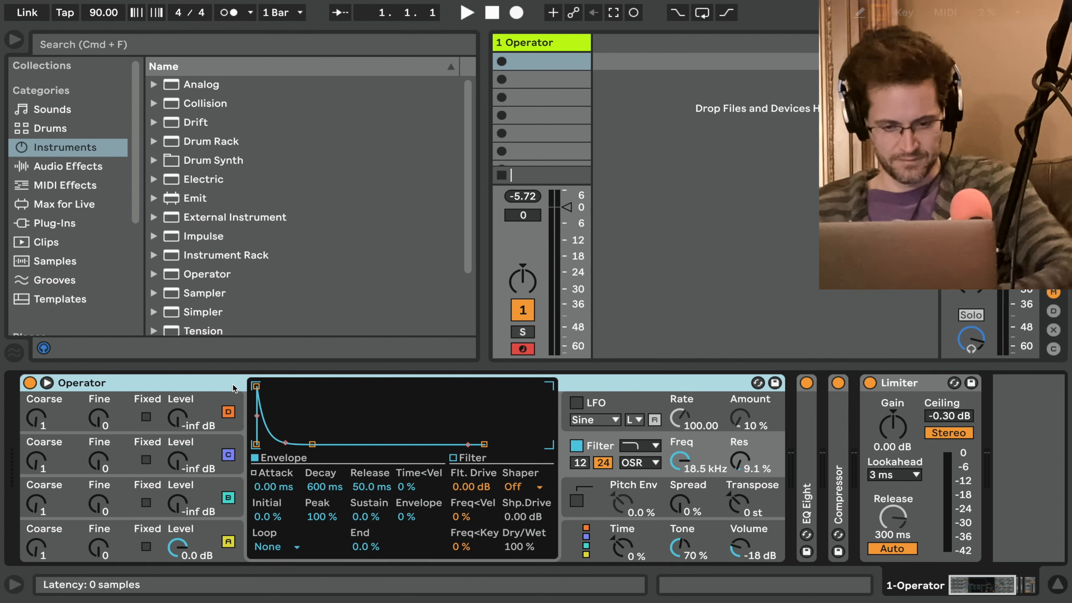
pyautogui.click(228, 412)
pyautogui.click(228, 455)
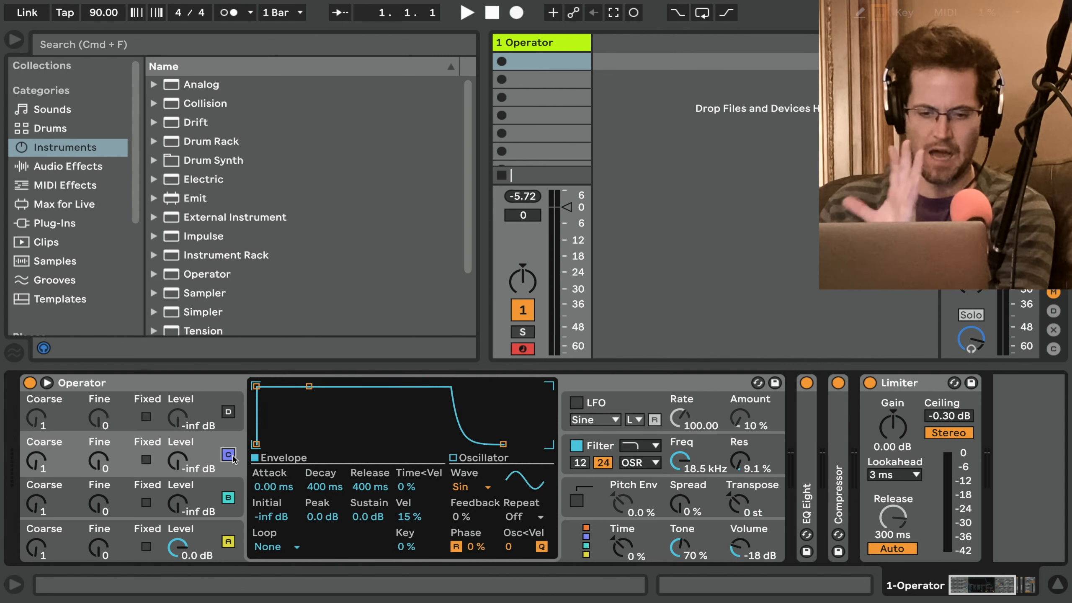
pyautogui.click(227, 497)
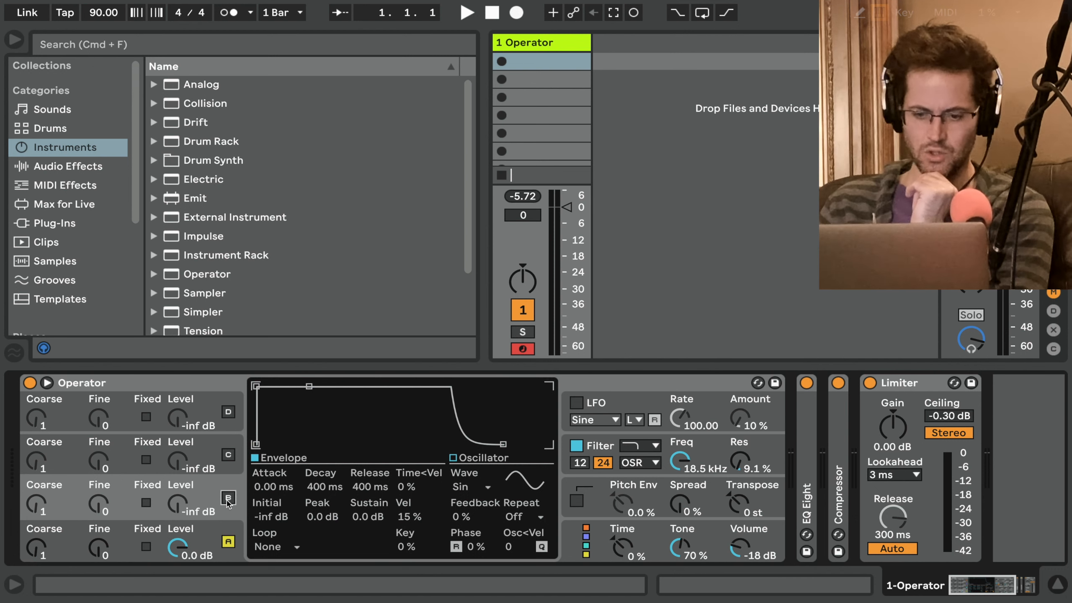
pyautogui.click(216, 536)
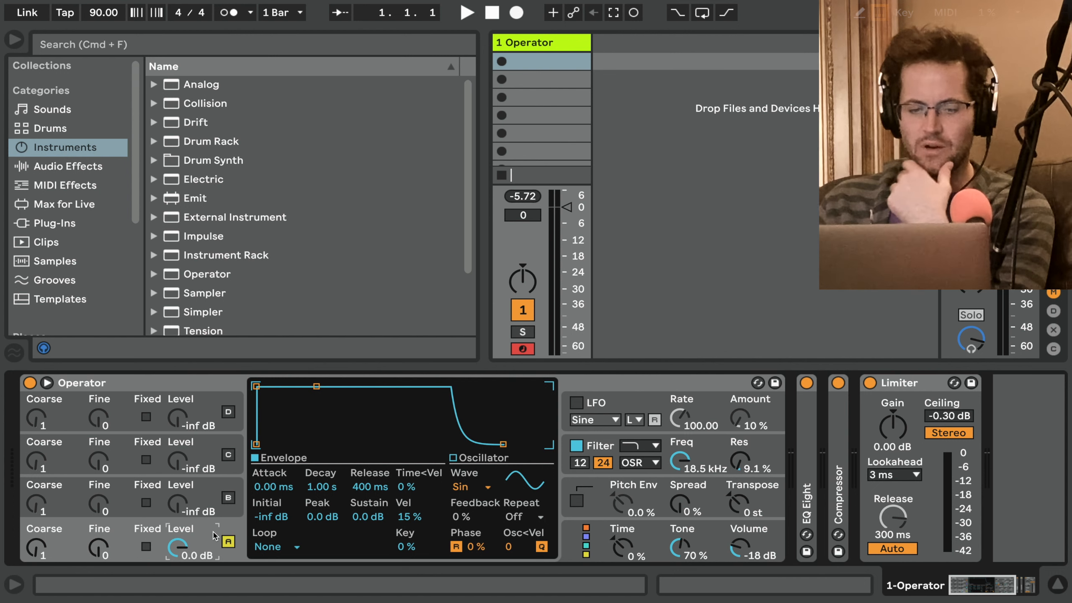
# Switch Operator's oscillators B, C and D on and back off to show how each one is enabled
pyautogui.click(227, 498)
pyautogui.click(228, 454)
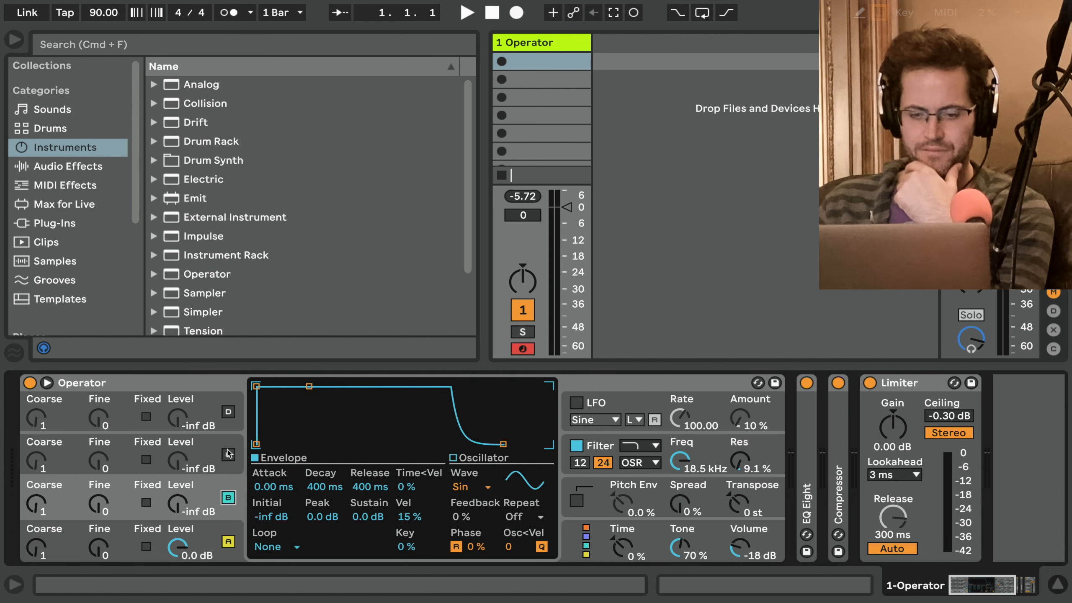
pyautogui.click(232, 424)
pyautogui.click(226, 413)
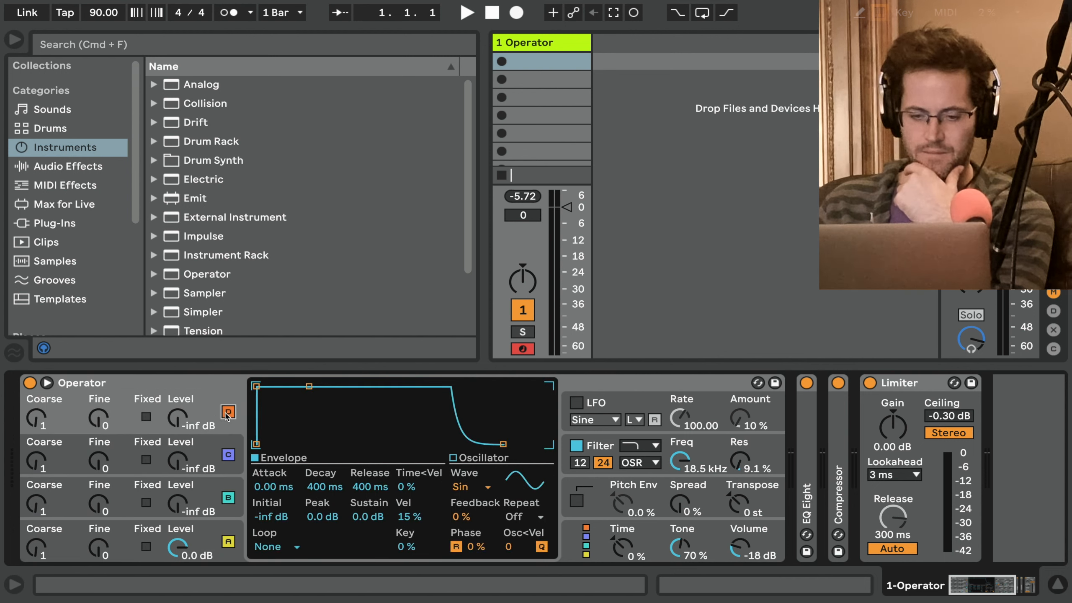
pyautogui.click(228, 456)
pyautogui.click(228, 456)
pyautogui.click(228, 498)
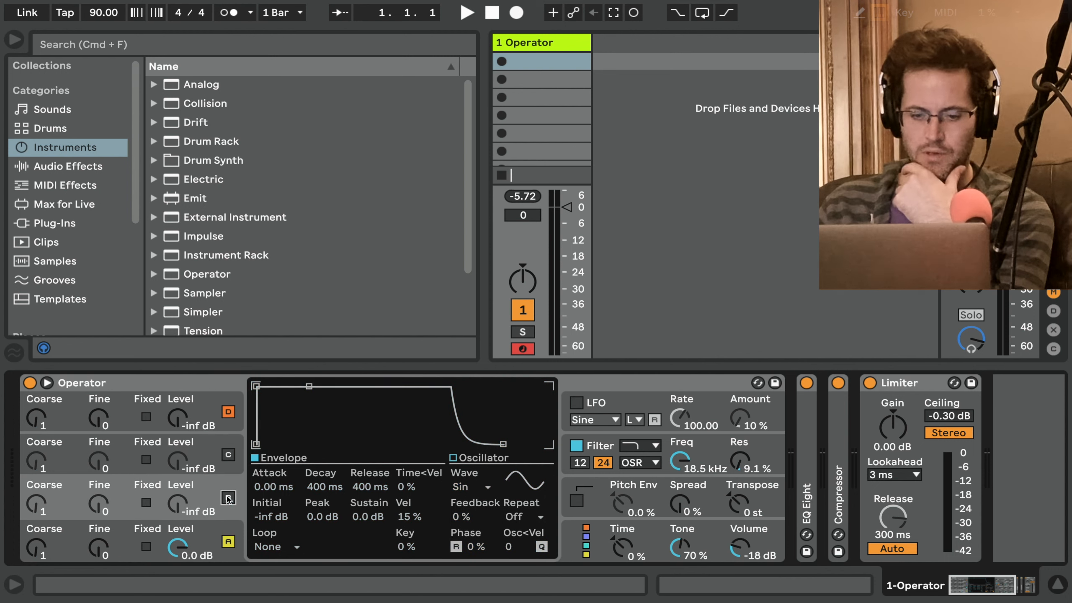
pyautogui.click(231, 413)
pyautogui.click(229, 412)
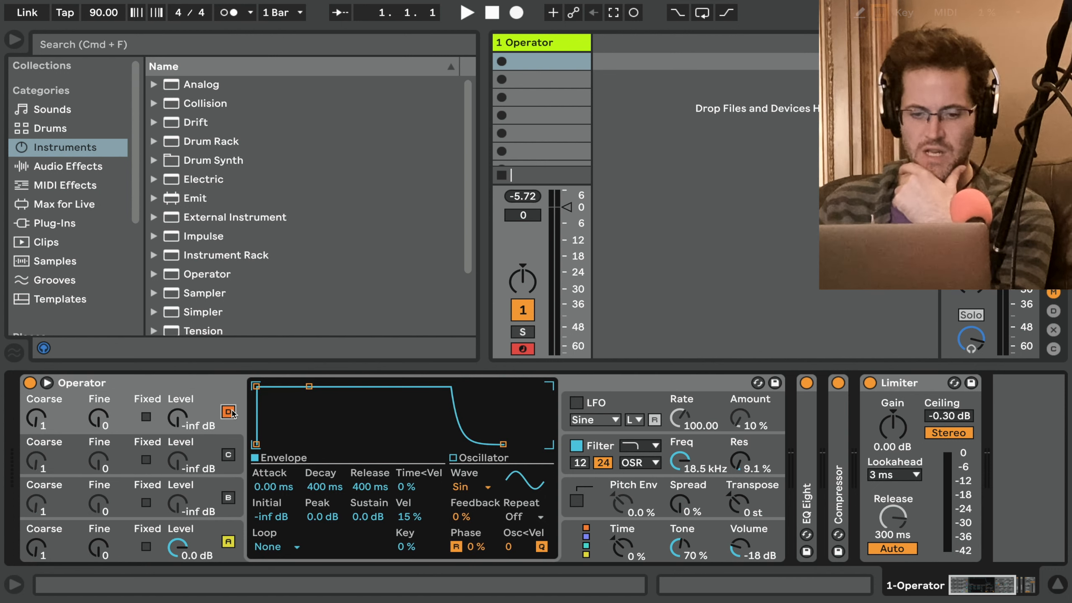
pyautogui.click(230, 413)
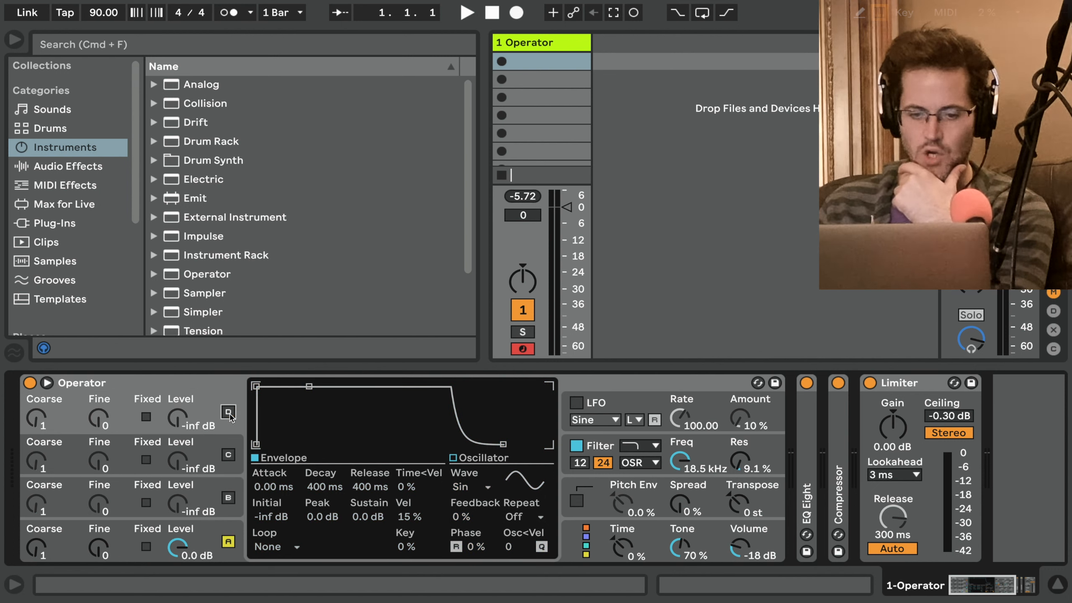
# Review oscillator A's list of waveforms and try its harmonics editor with 32 and 16 partials
pyautogui.click(207, 542)
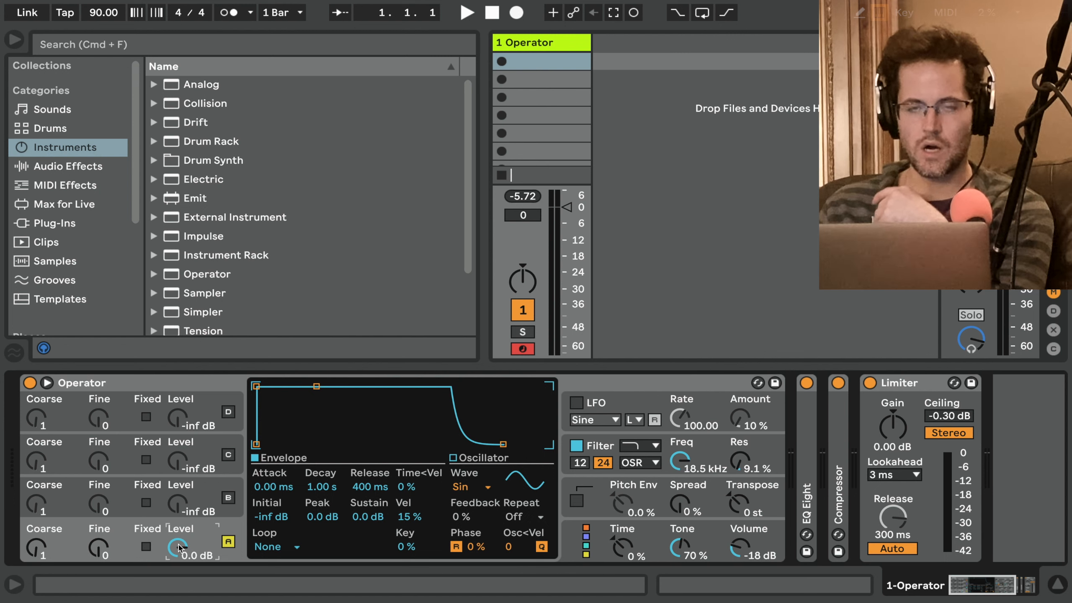
pyautogui.click(461, 488)
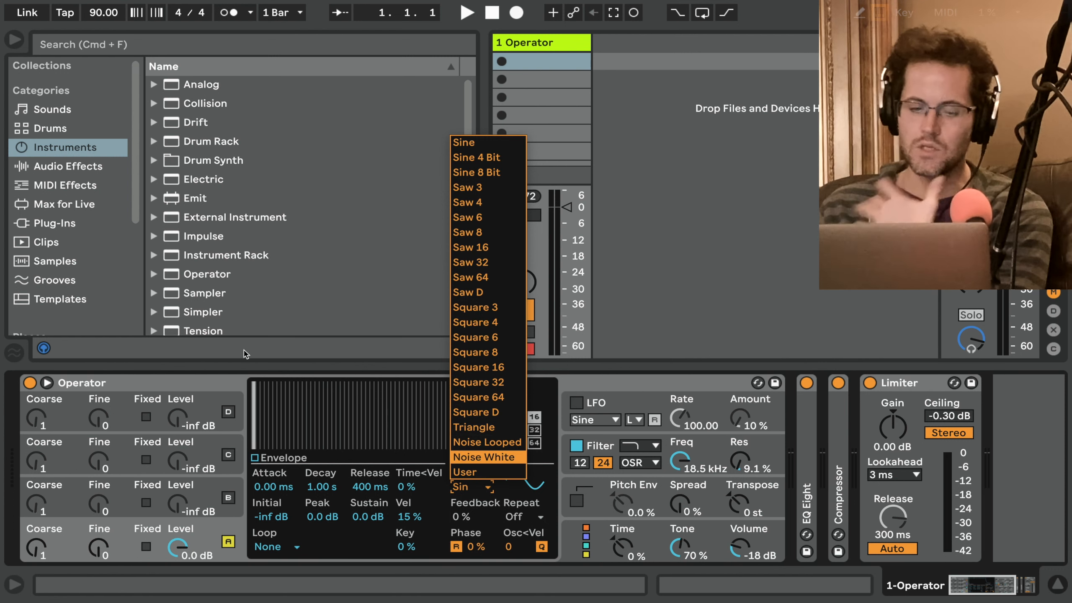
pyautogui.click(214, 386)
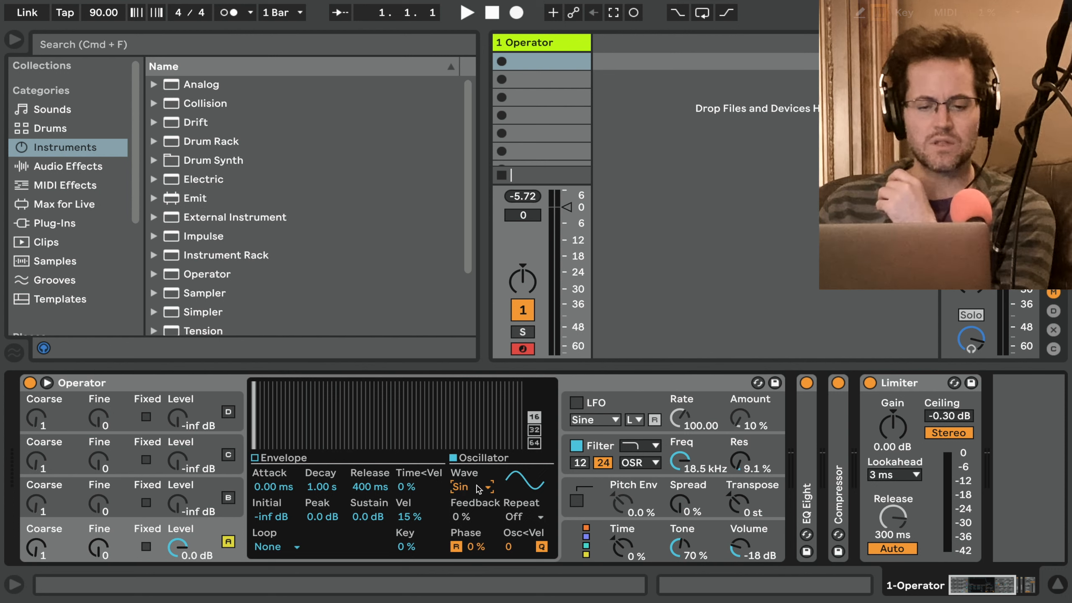
pyautogui.click(535, 430)
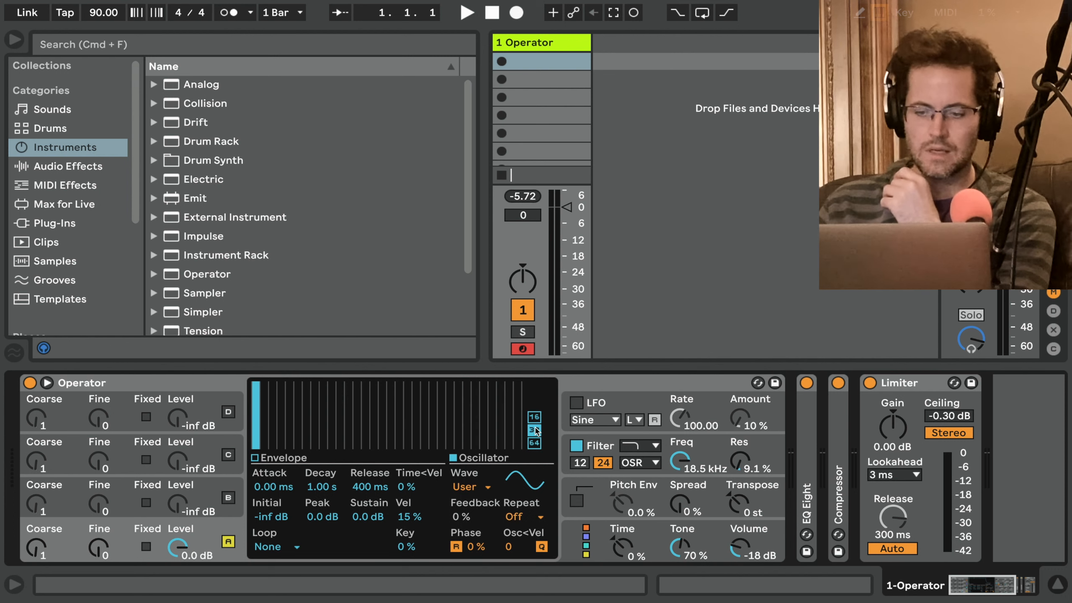
pyautogui.click(540, 418)
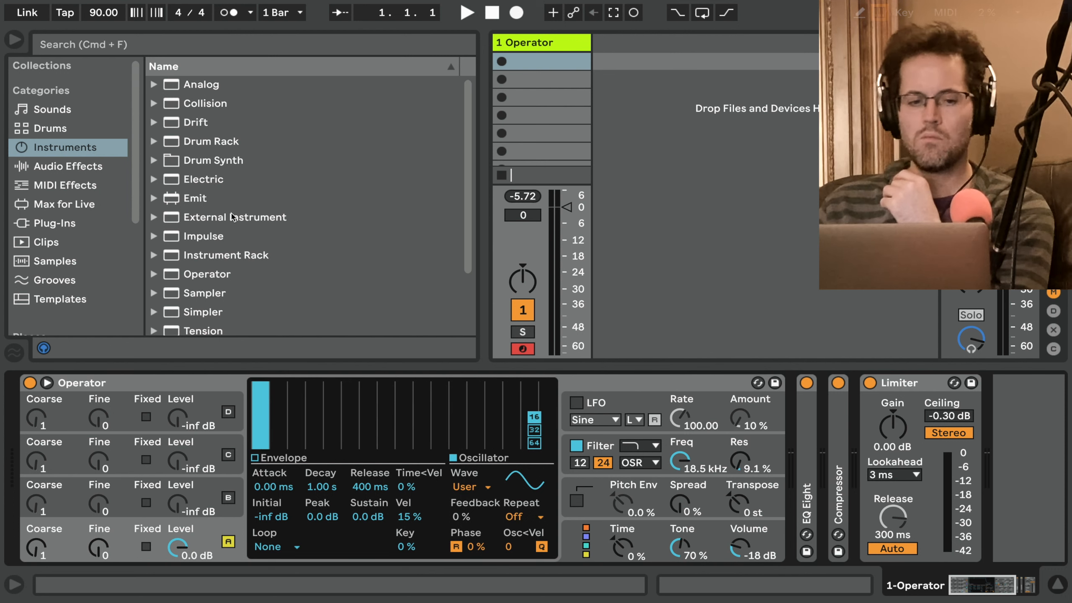
# Open the Audio Effects category and list its devices individually instead of grouped in folders
pyautogui.click(94, 165)
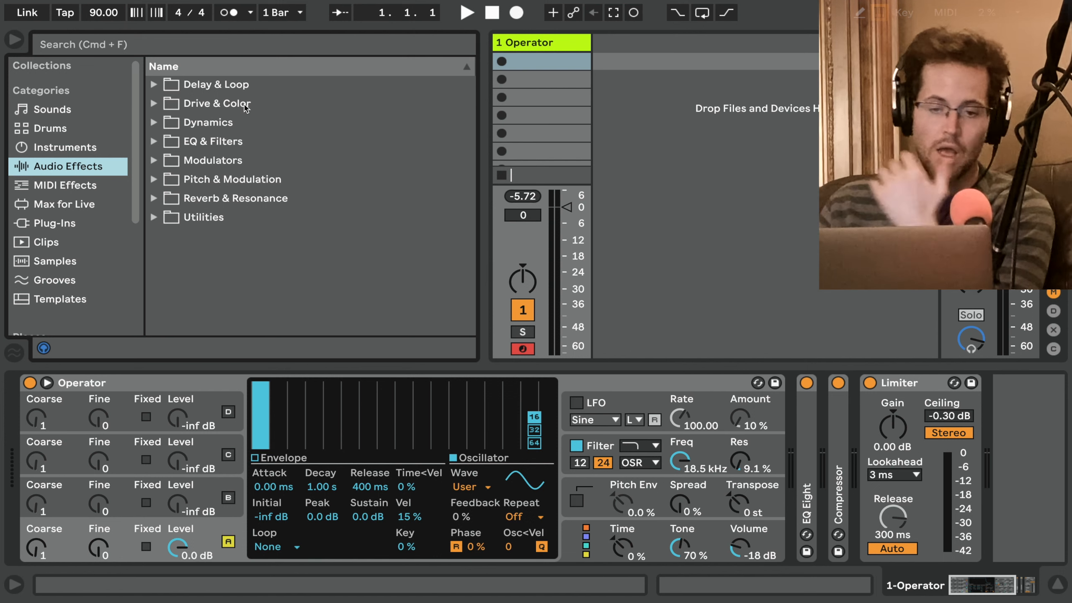
pyautogui.click(207, 145)
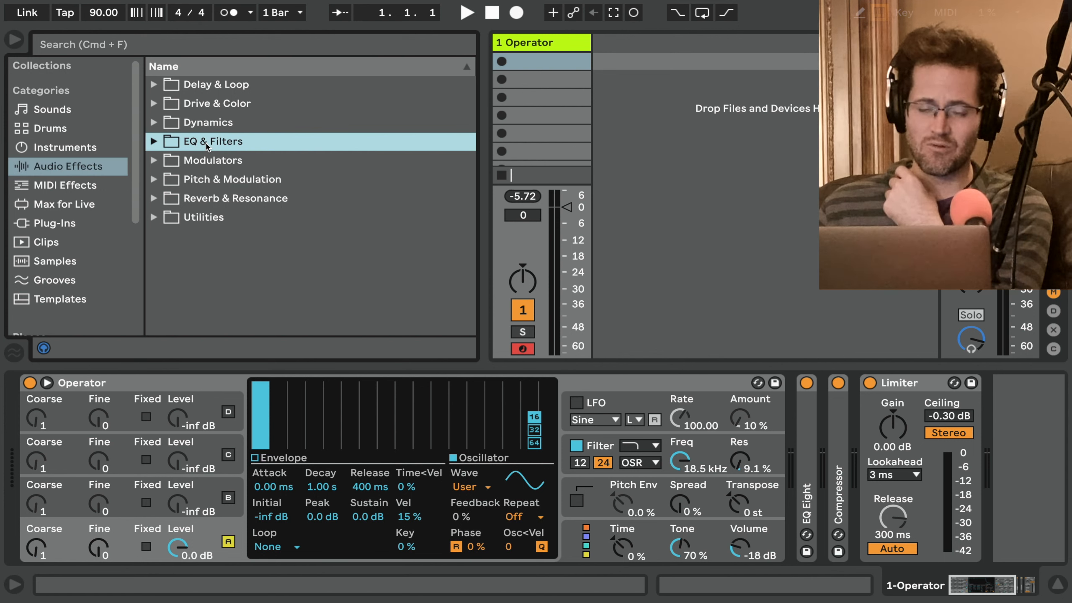
pyautogui.rightClick(207, 146)
pyautogui.press('Escape')
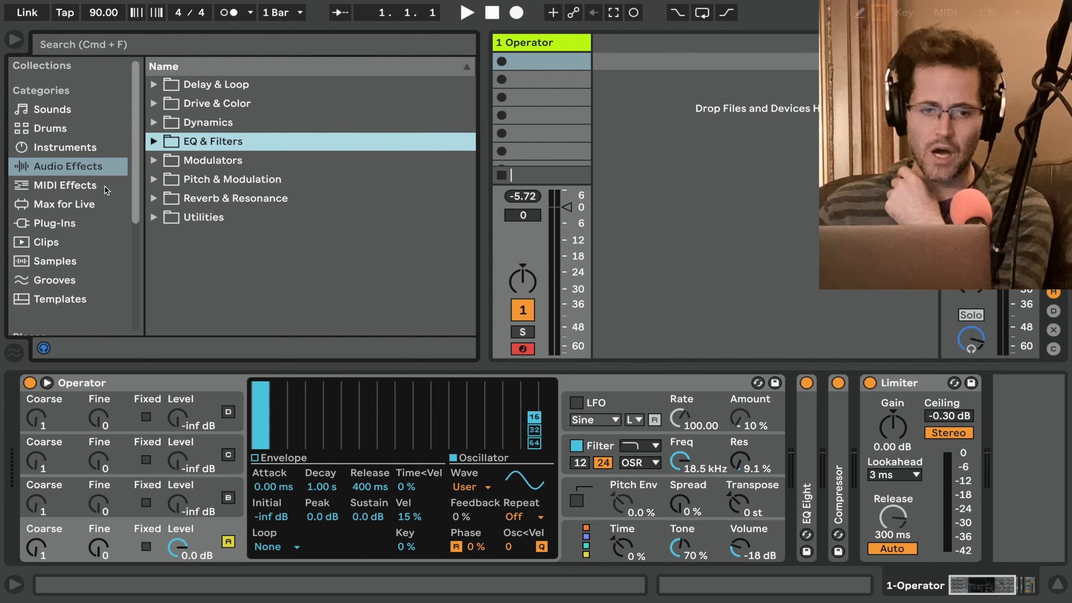
pyautogui.click(63, 147)
pyautogui.click(85, 164)
pyautogui.click(85, 148)
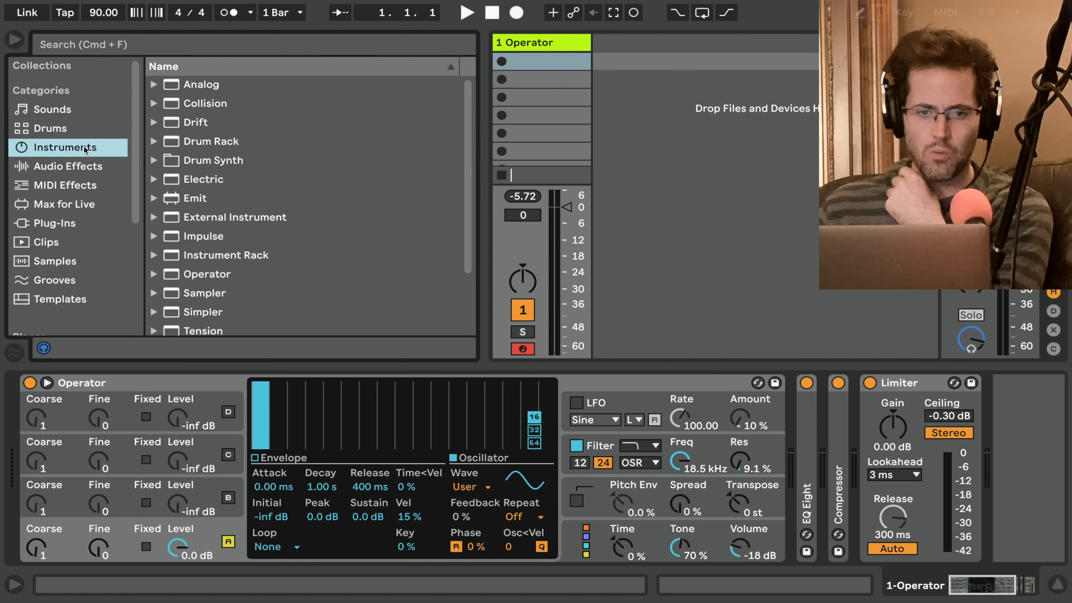
pyautogui.click(82, 166)
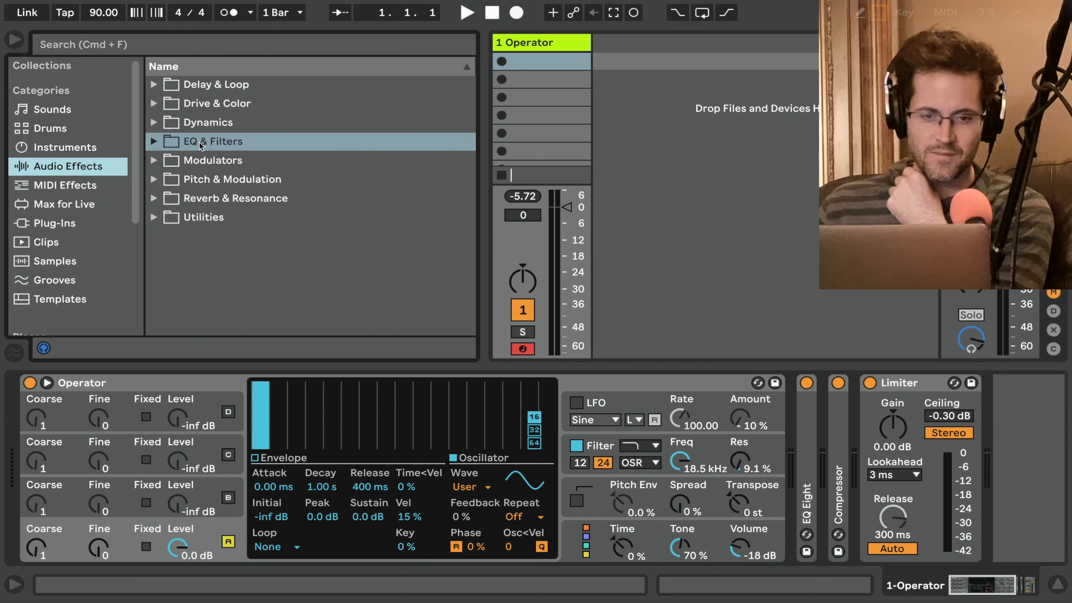
pyautogui.click(155, 86)
pyautogui.click(155, 85)
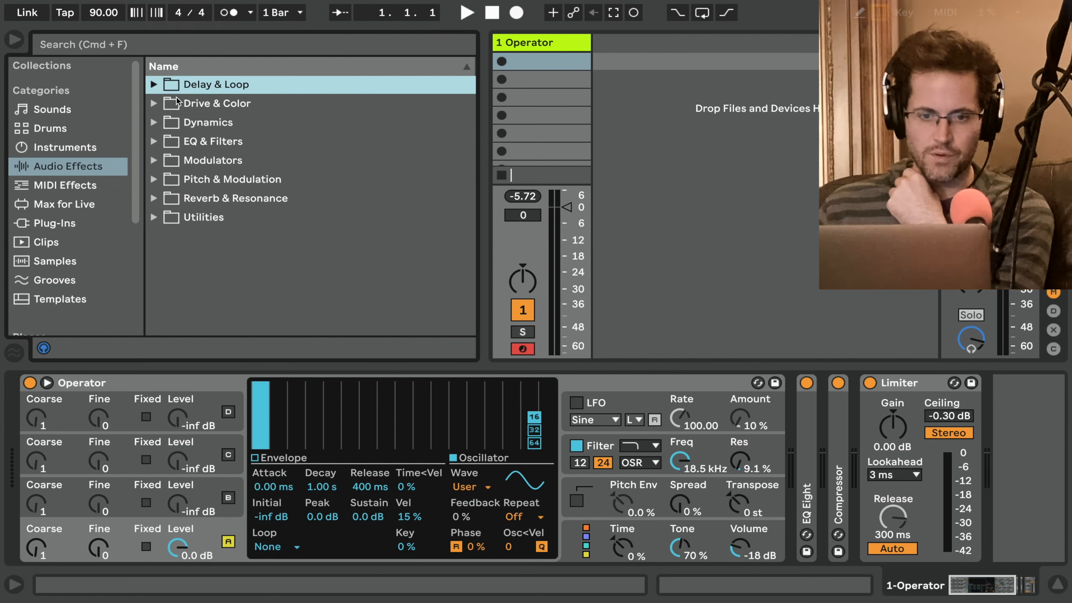
pyautogui.rightClick(195, 125)
pyautogui.click(216, 134)
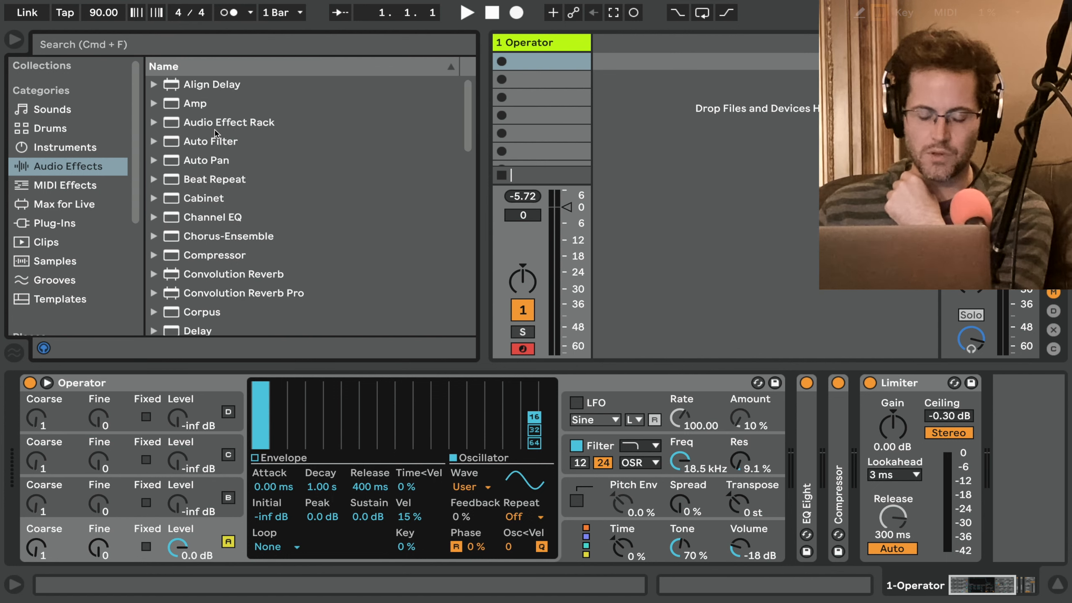
# Add the Spectrum effect to the Operator track and enlarge its display by shrinking the browser and clip area
pyautogui.scroll(-10, 215, 133)
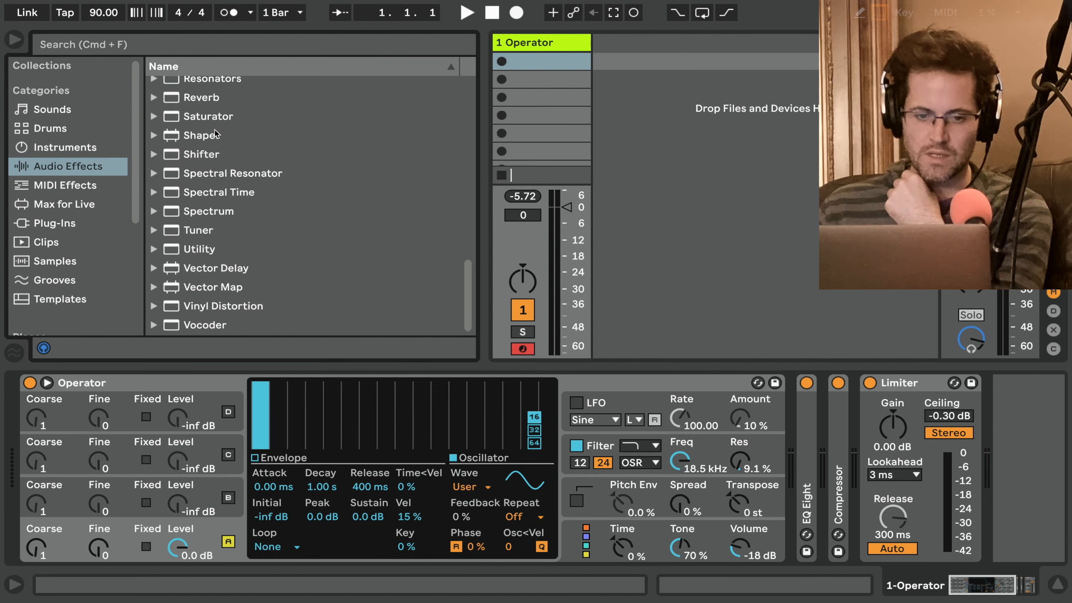
pyautogui.doubleClick(207, 211)
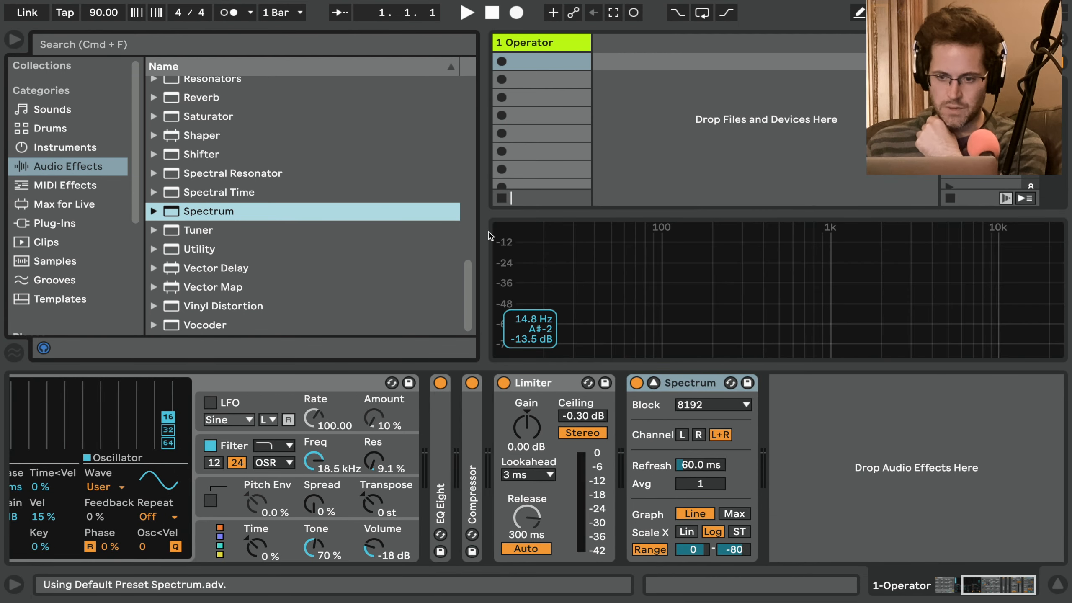
pyautogui.moveTo(484, 234); pyautogui.dragTo(355, 251)
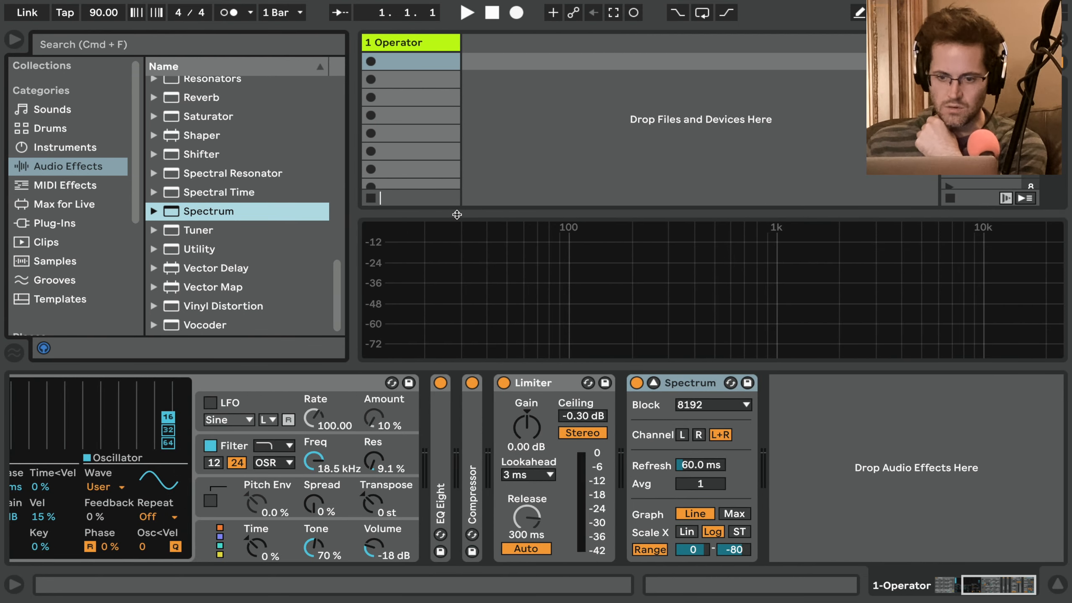
pyautogui.moveTo(459, 213); pyautogui.dragTo(460, 167)
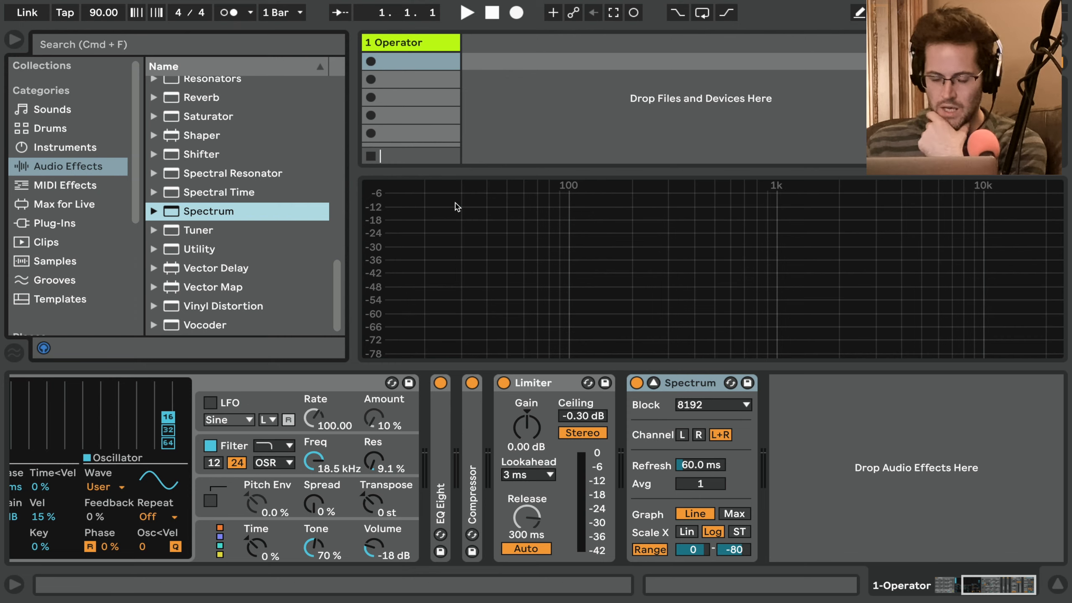
# Return to the Operator device and set oscillator A's waveform to Sine
pyautogui.click(400, 450)
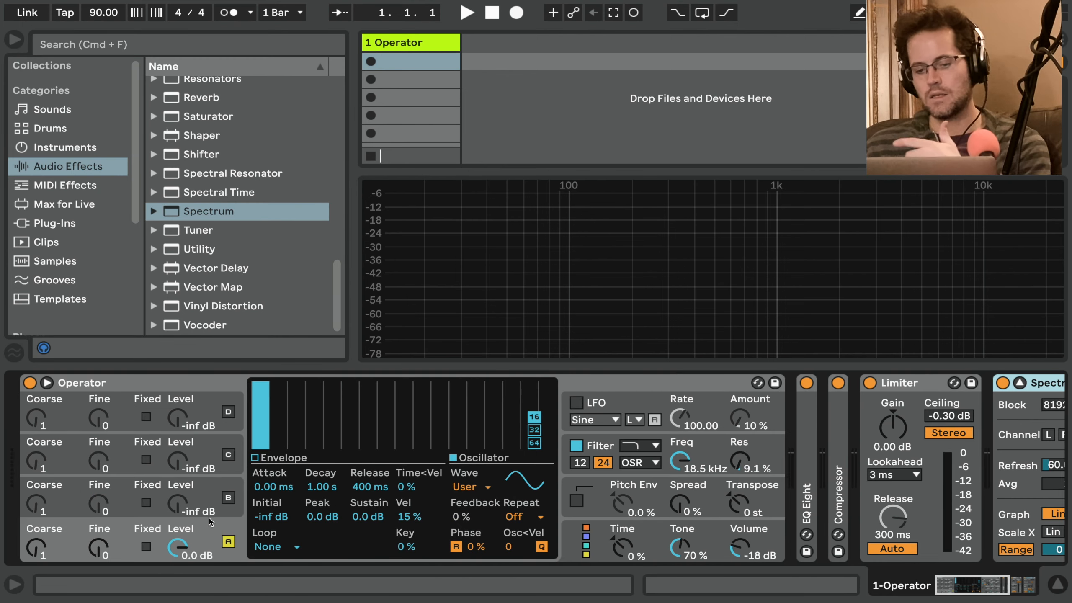
pyautogui.click(278, 457)
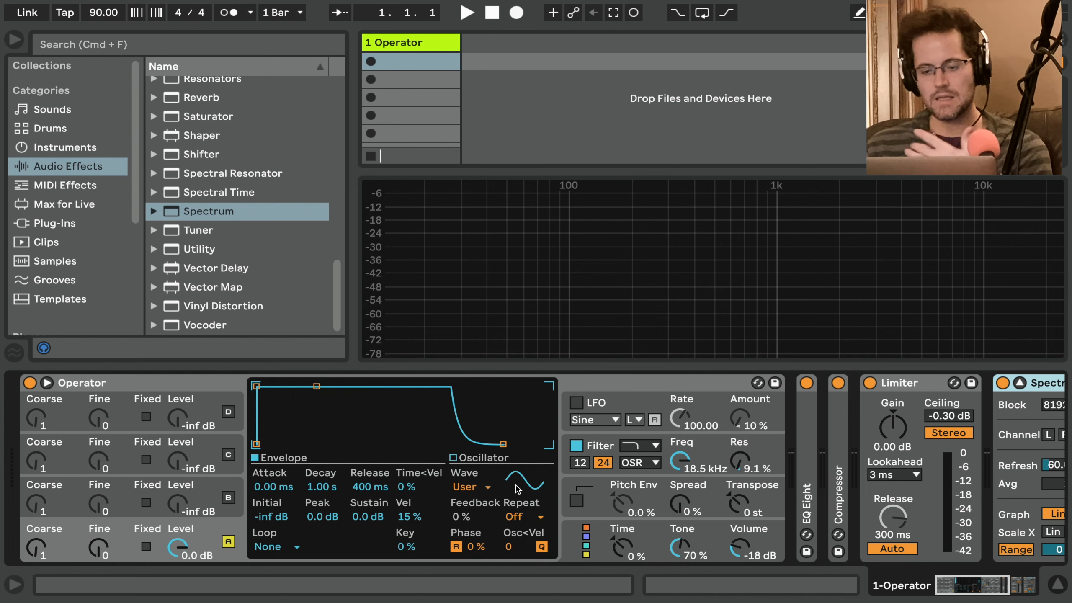
pyautogui.click(486, 488)
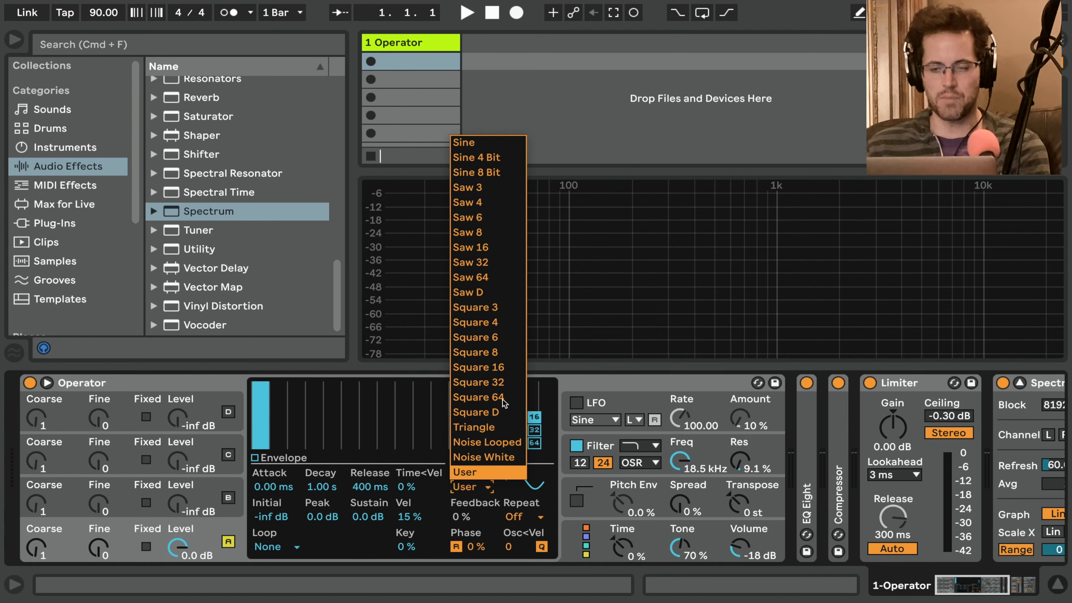
pyautogui.click(493, 148)
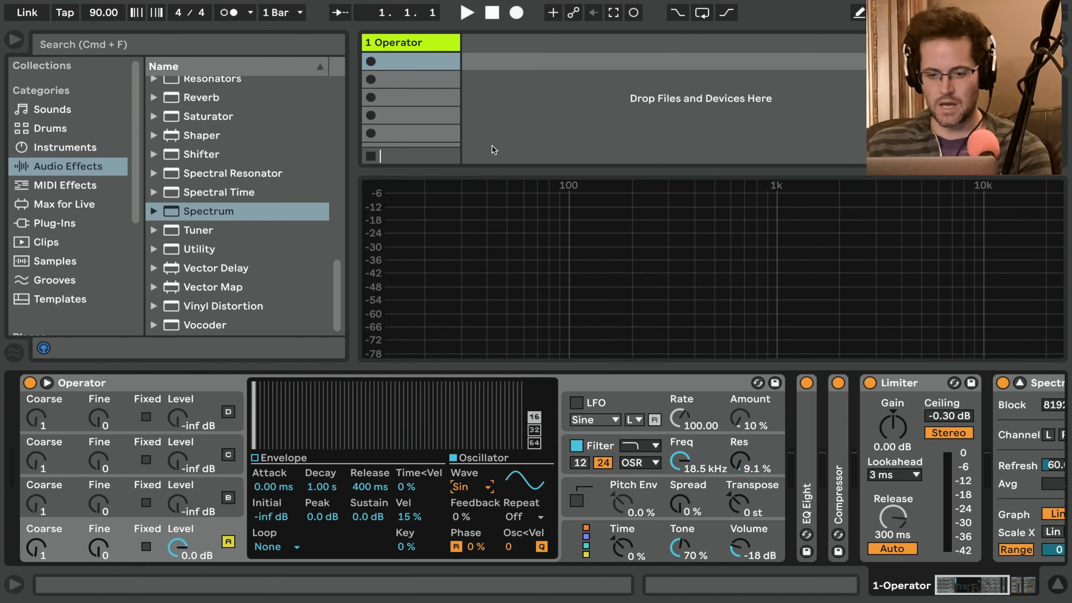
# Undo a trial change to the first harmonics and set oscillator A's harmonics editor to 16 partials
pyautogui.moveTo(258, 389)
pyautogui.mouseDown()
pyautogui.moveTo(255, 422)
pyautogui.moveTo(257, 368)
pyautogui.mouseUp()
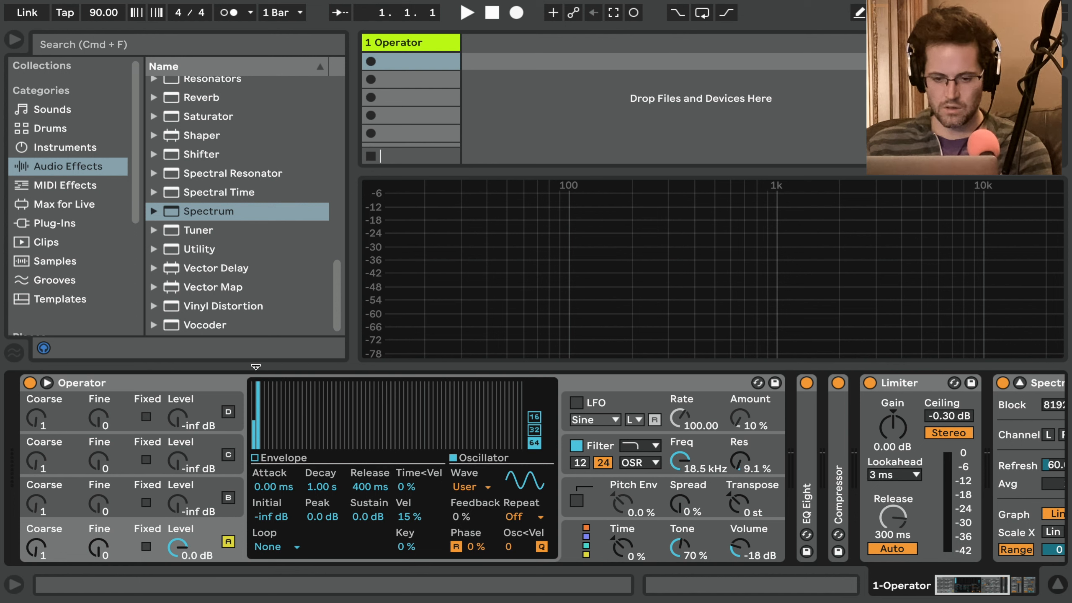
pyautogui.press('super+z')
pyautogui.click(532, 418)
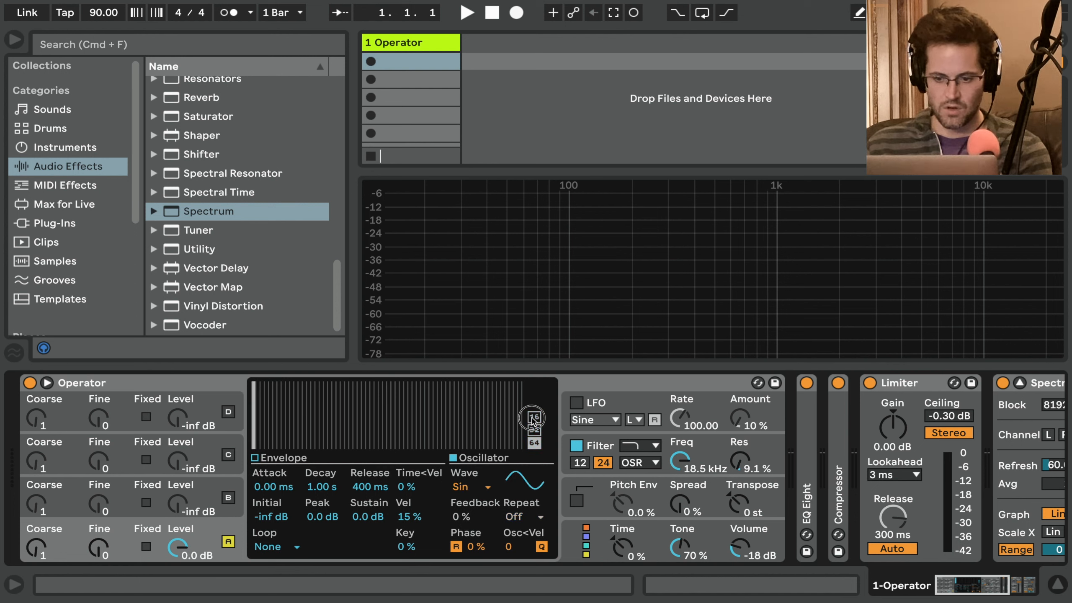
# Try drawing a descending level curve across oscillator A's 16 partials and undo it
pyautogui.moveTo(260, 384)
pyautogui.mouseDown()
pyautogui.moveTo(255, 374)
pyautogui.moveTo(279, 405)
pyautogui.moveTo(284, 378)
pyautogui.moveTo(306, 395)
pyautogui.moveTo(522, 409)
pyautogui.moveTo(297, 387)
pyautogui.mouseUp()
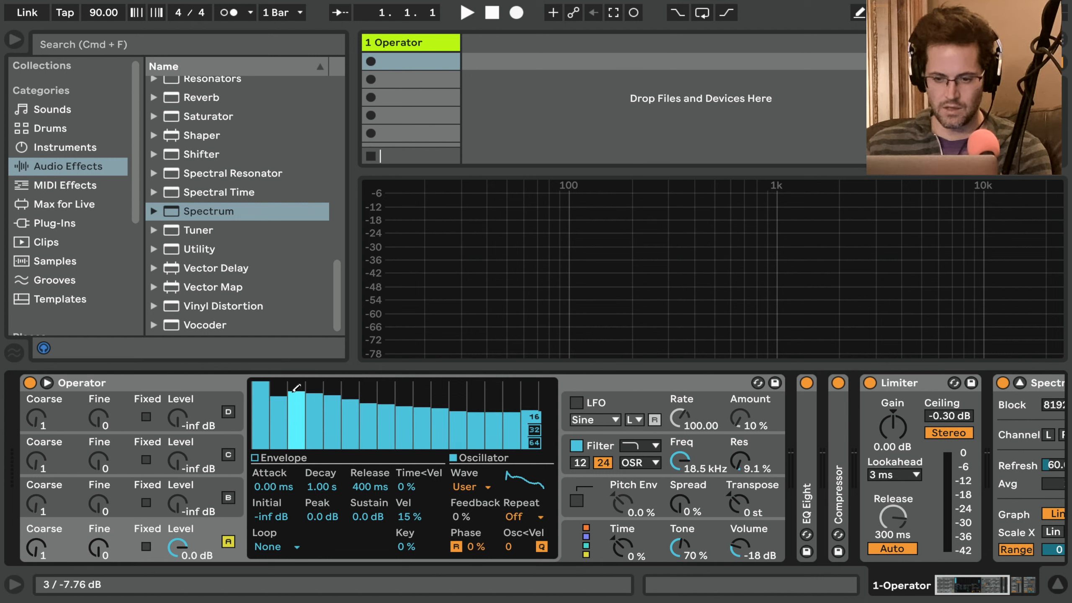
pyautogui.press('super+z')
pyautogui.press('super+z')
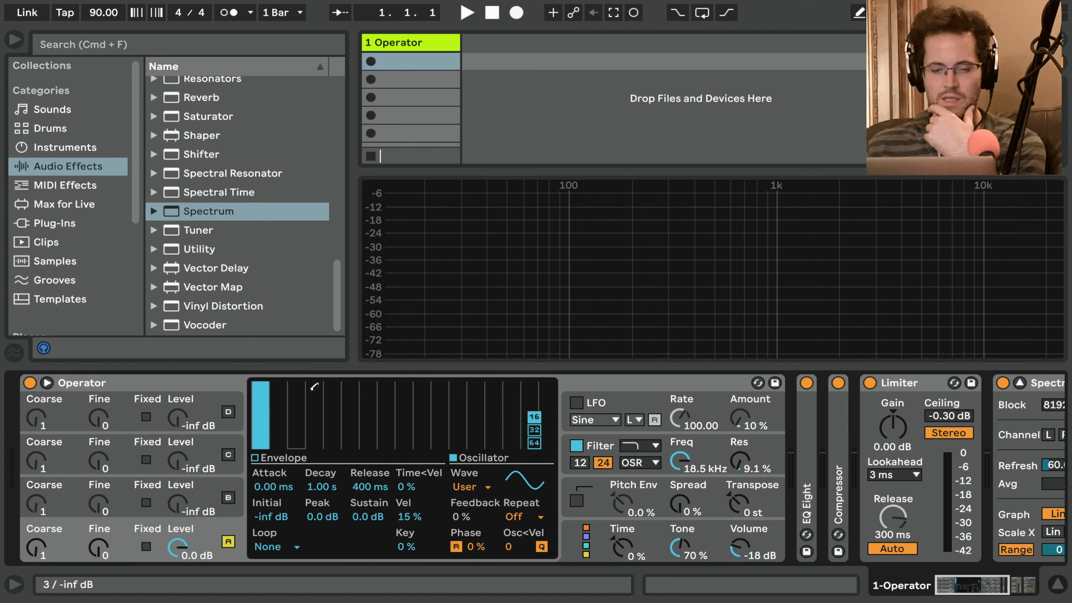
# Set Operator's transpose to -24 st and play notes to view the sine wave's fundamental in Spectrum
pyautogui.press('a')
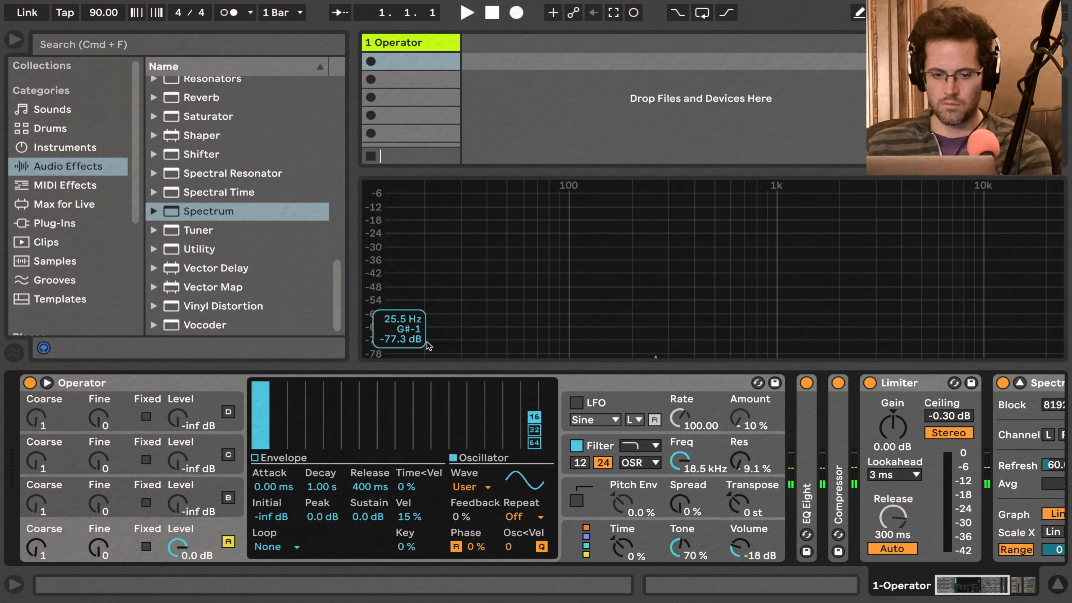
pyautogui.click(738, 509)
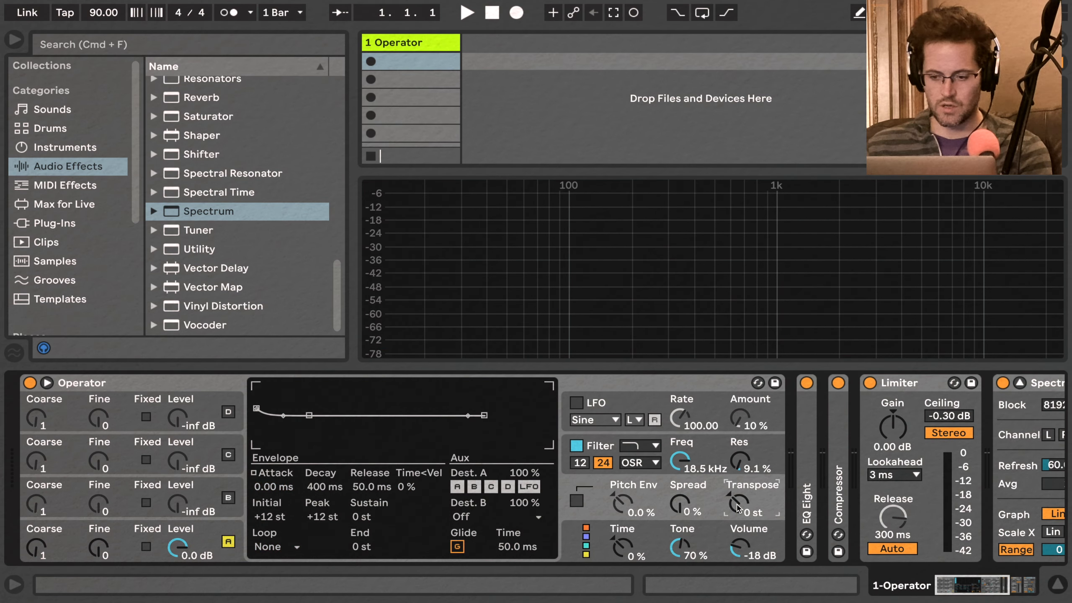
pyautogui.moveTo(738, 508); pyautogui.dragTo(738, 545)
pyautogui.press('a')
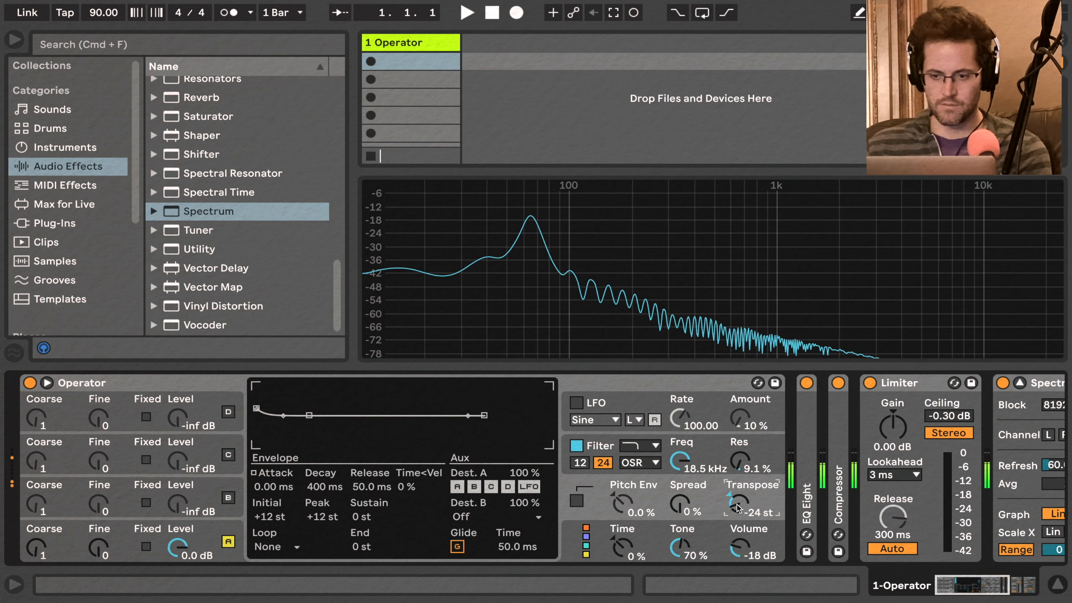
pyautogui.press('f')
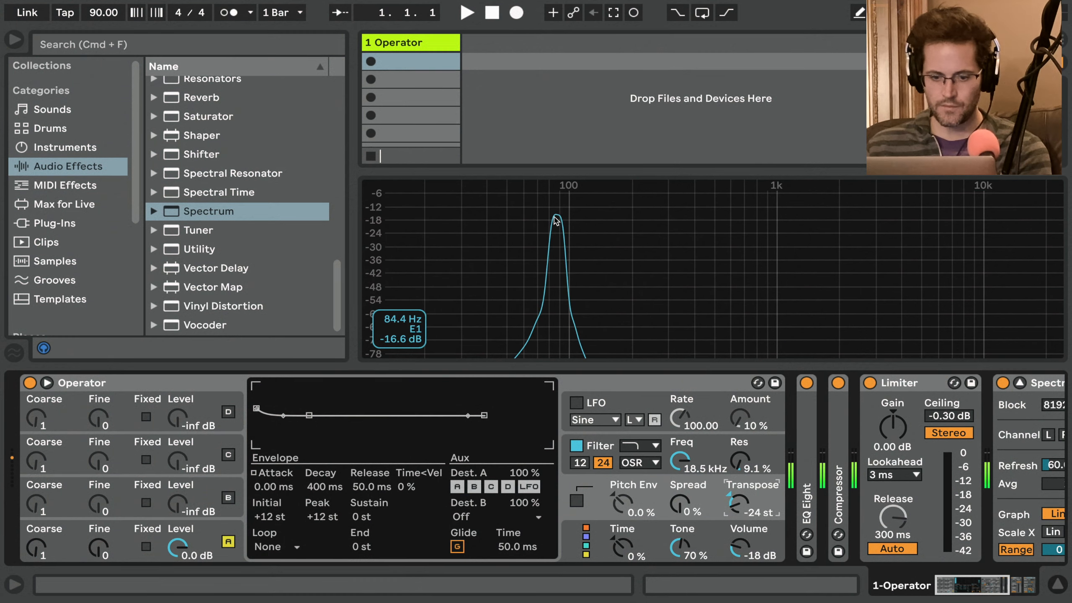
# Draw gradually descending levels across oscillator A's 16 partials, down to about -32.5 dB at the sixteenth
pyautogui.click(189, 535)
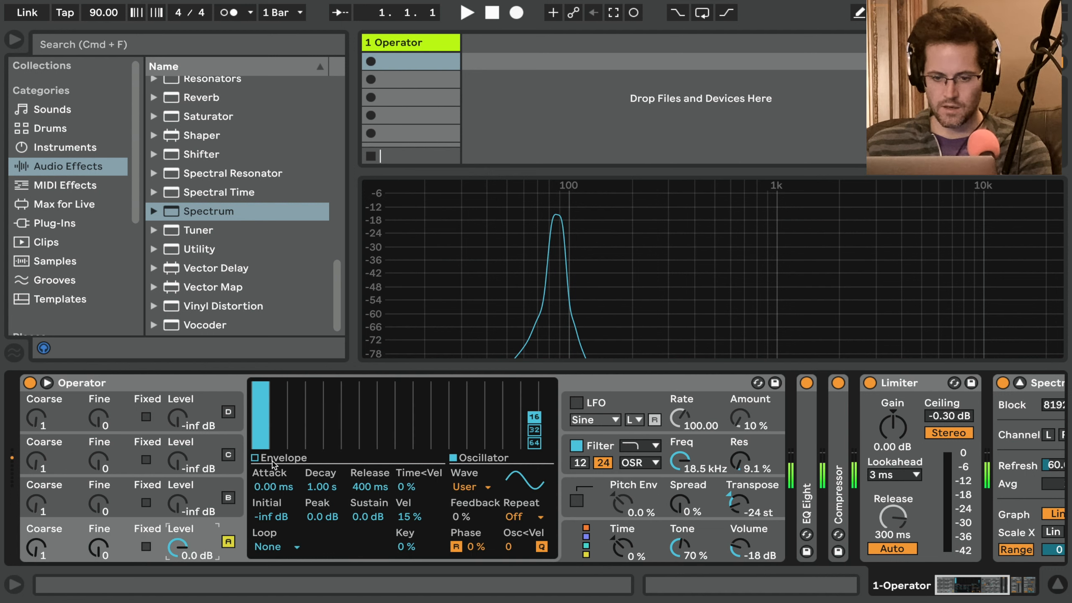
pyautogui.moveTo(277, 430)
pyautogui.mouseDown()
pyautogui.moveTo(277, 406)
pyautogui.moveTo(298, 394)
pyautogui.moveTo(324, 409)
pyautogui.moveTo(527, 422)
pyautogui.mouseUp()
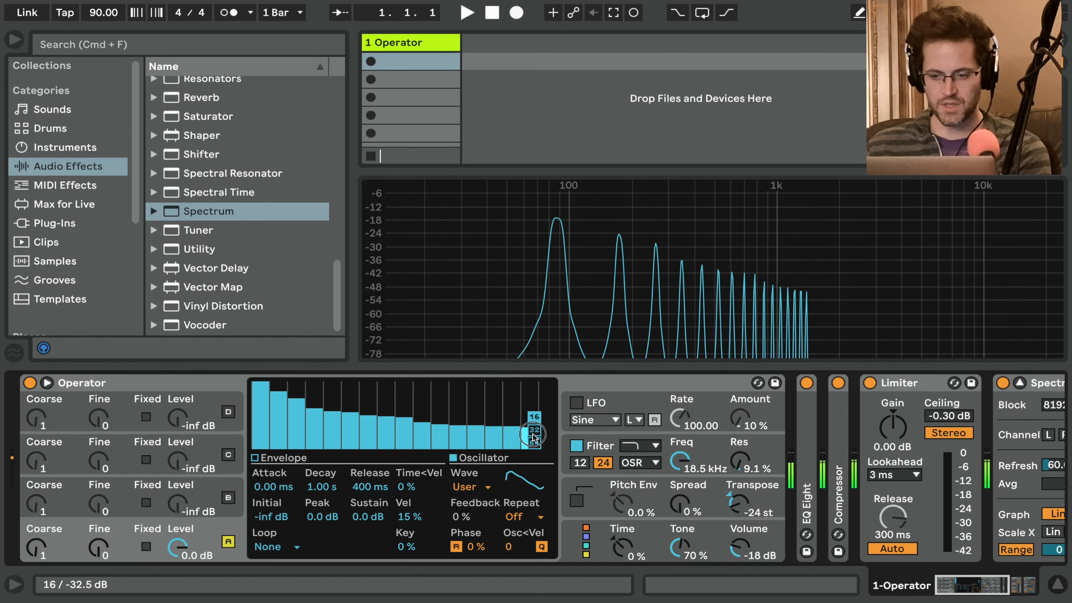
# Set oscillator A's harmonics editor to 32 partials and extend the descending level curve to about -46.6 dB at partial 29
pyautogui.click(533, 430)
pyautogui.click(393, 432)
pyautogui.moveTo(399, 432); pyautogui.dragTo(496, 444)
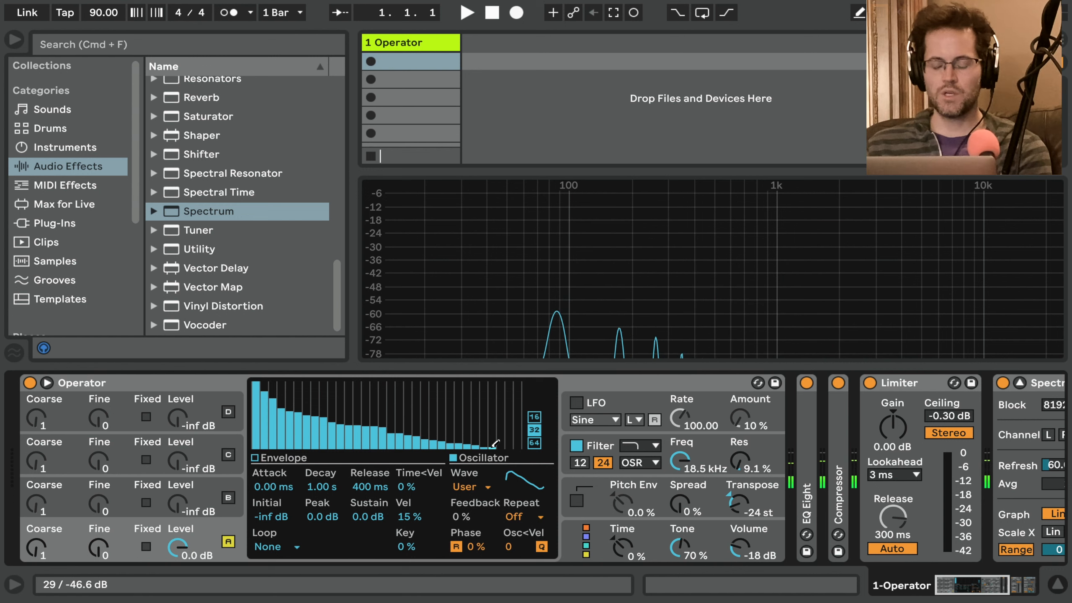
pyautogui.click(810, 478)
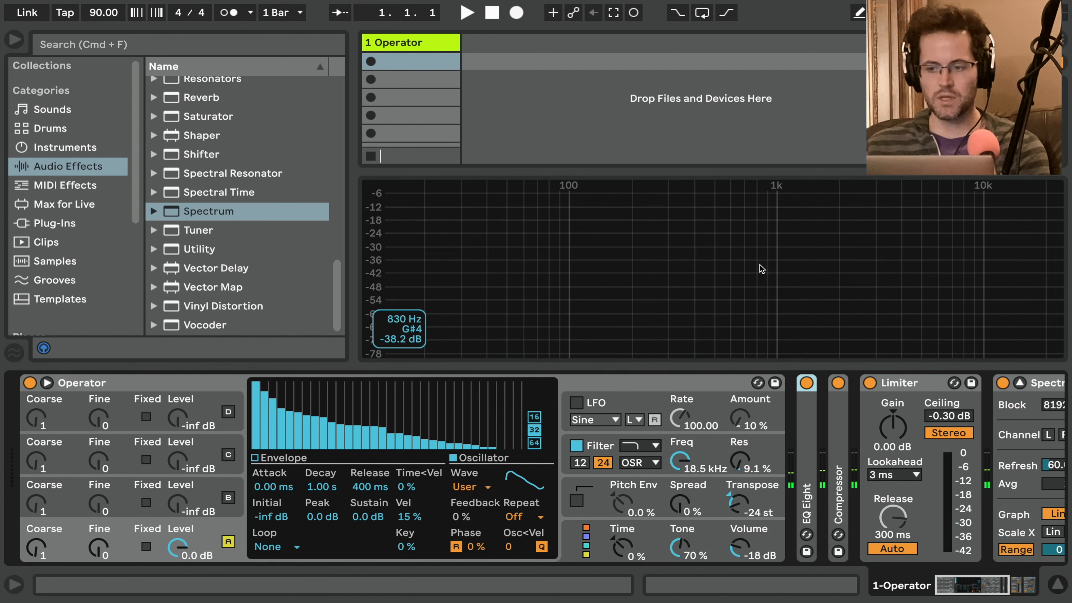
pyautogui.press('s')
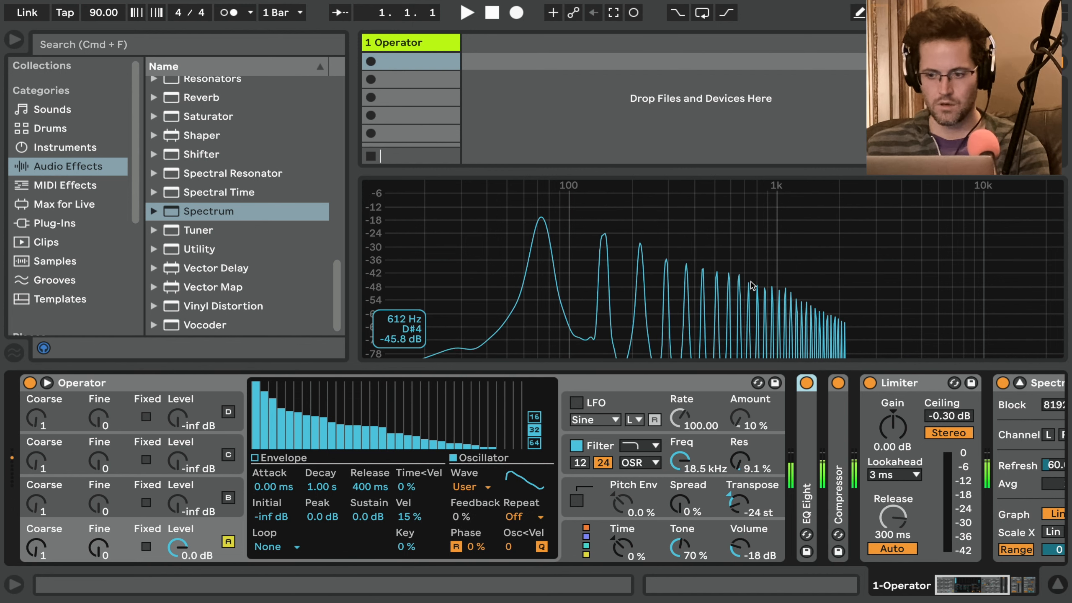
# Clear oscillator A's harmonics above the fundamental and redraw gradually descending levels across the 32 partials
pyautogui.moveTo(500, 444)
pyautogui.mouseDown()
pyautogui.moveTo(306, 447)
pyautogui.moveTo(262, 462)
pyautogui.mouseUp()
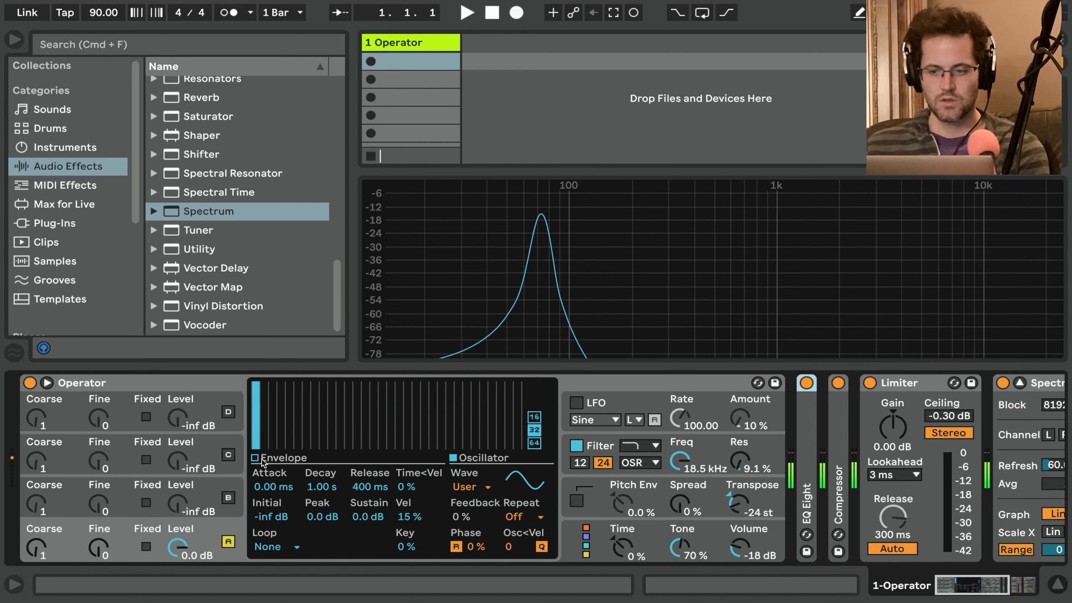
pyautogui.moveTo(540, 215)
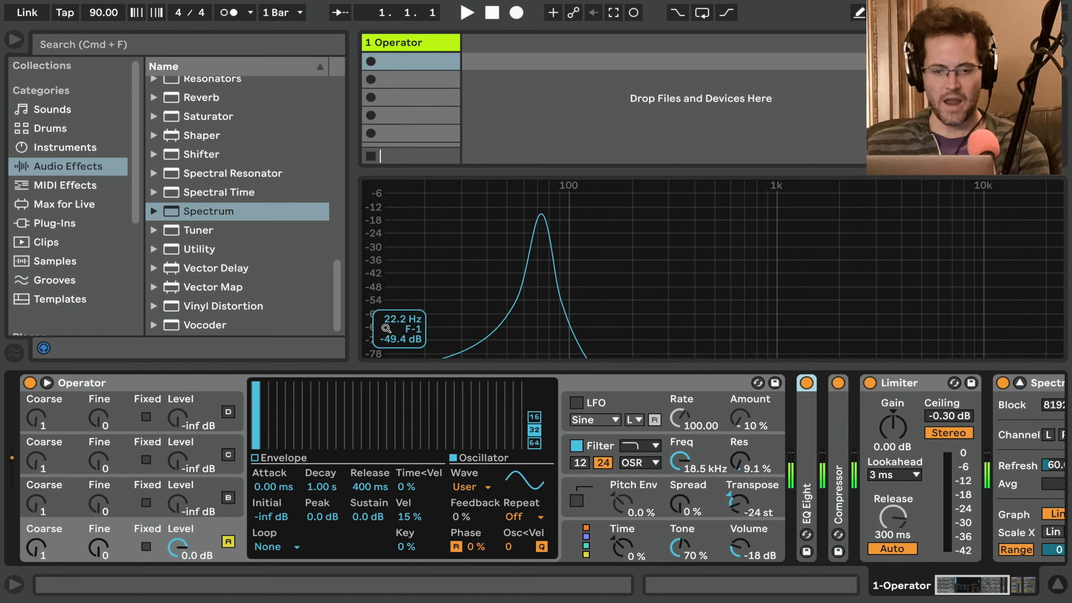
pyautogui.moveTo(267, 384)
pyautogui.mouseDown()
pyautogui.moveTo(524, 453)
pyautogui.moveTo(498, 395)
pyautogui.moveTo(449, 418)
pyautogui.moveTo(460, 416)
pyautogui.moveTo(458, 454)
pyautogui.moveTo(523, 458)
pyautogui.mouseUp()
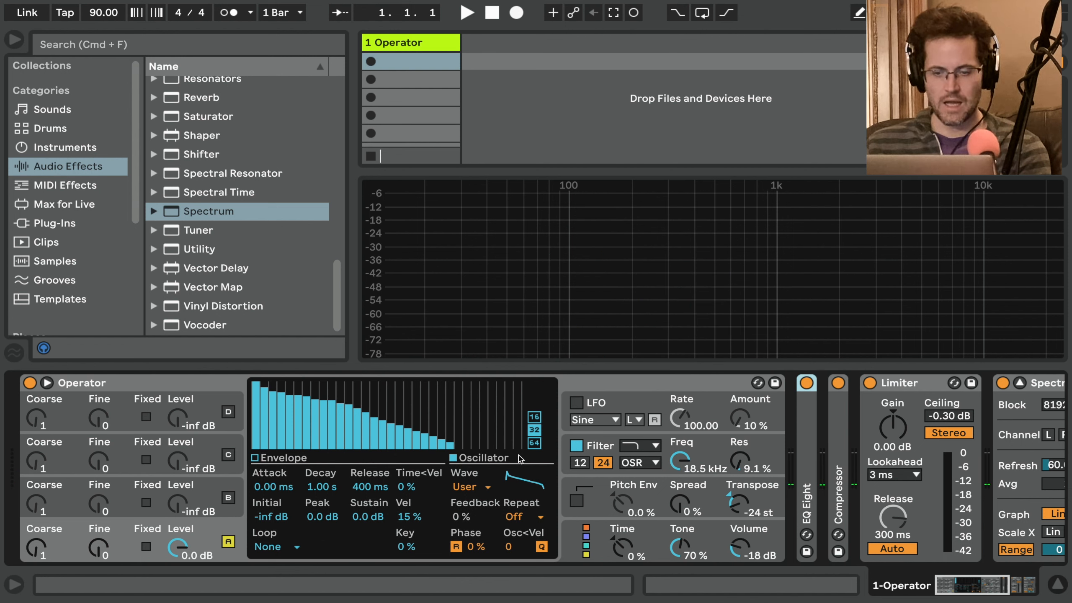
pyautogui.moveTo(579, 248)
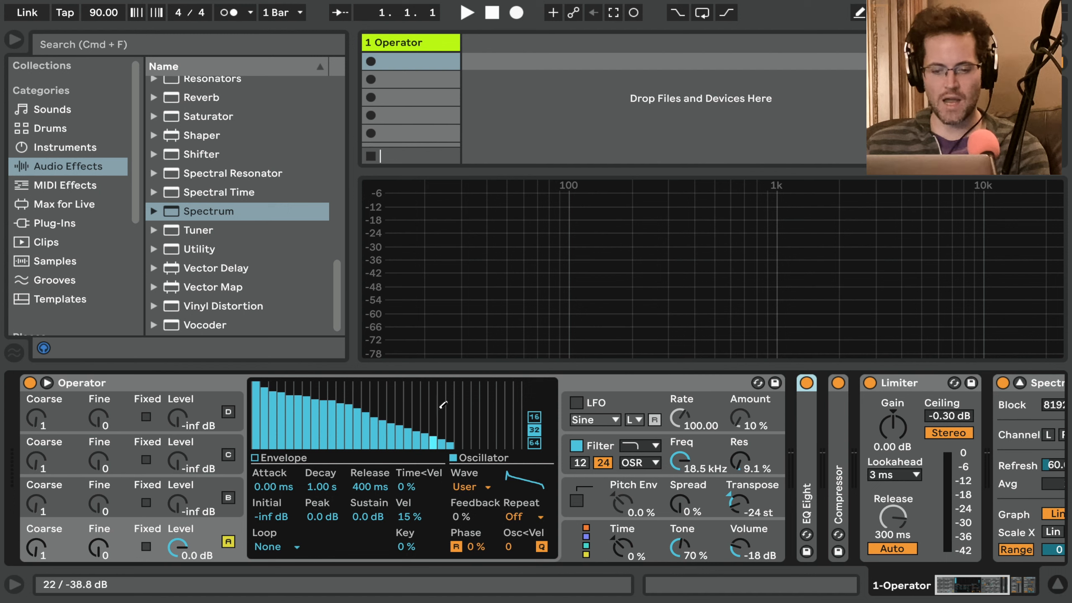
pyautogui.press('s')
pyautogui.moveTo(461, 439); pyautogui.dragTo(521, 443)
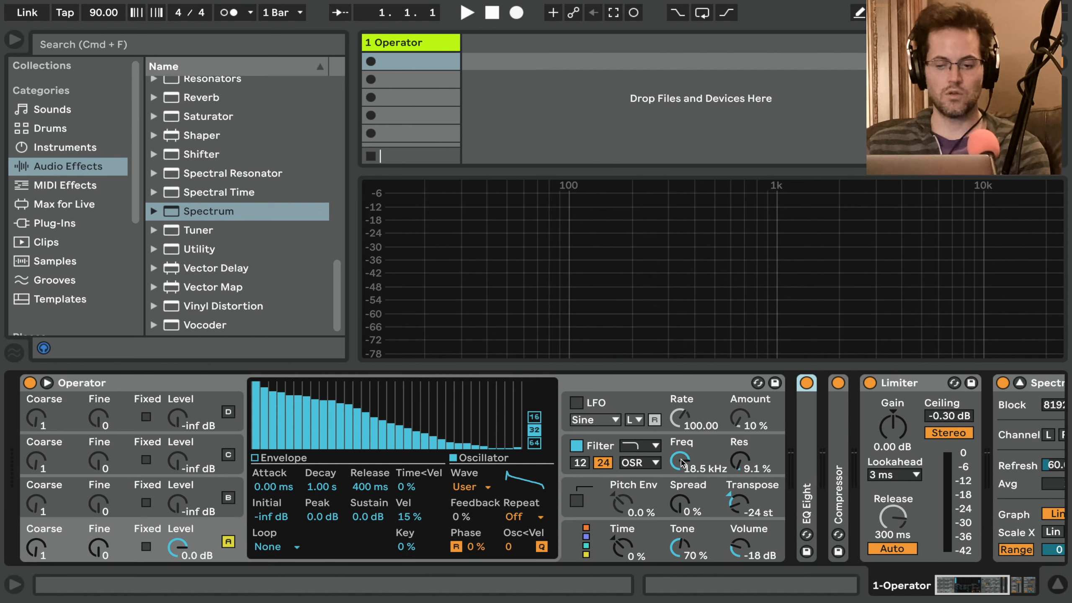
# Sweep Operator's filter frequency down to about 138 Hz and up to 1.52 kHz, and switch the filter off and on again
pyautogui.moveTo(681, 462); pyautogui.dragTo(681, 509)
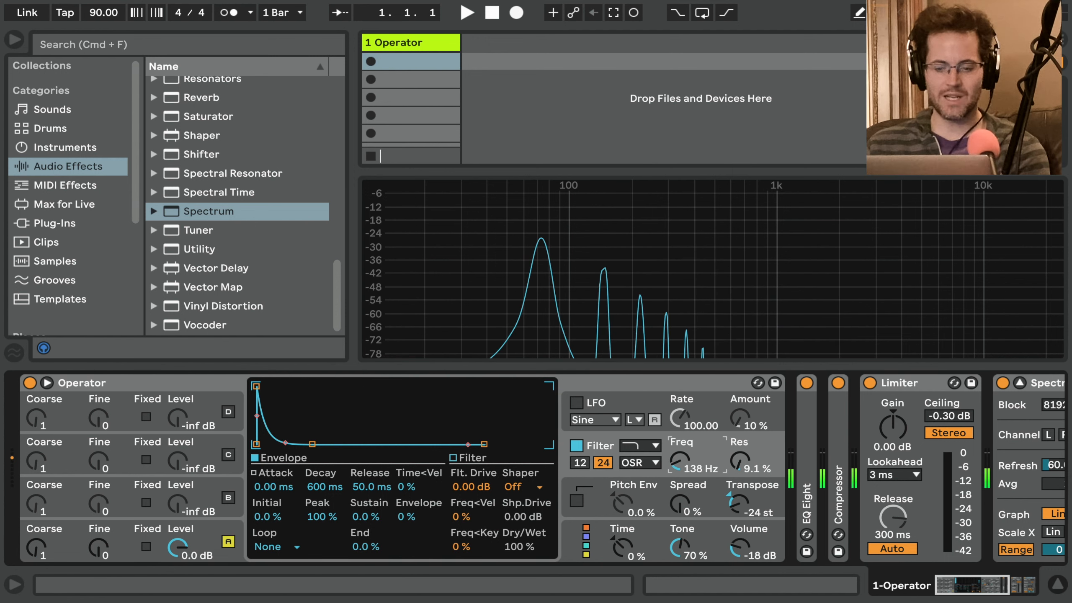
pyautogui.moveTo(680, 462)
pyautogui.mouseDown()
pyautogui.moveTo(680, 430)
pyautogui.moveTo(680, 471)
pyautogui.moveTo(679, 451)
pyautogui.moveTo(682, 462)
pyautogui.mouseUp()
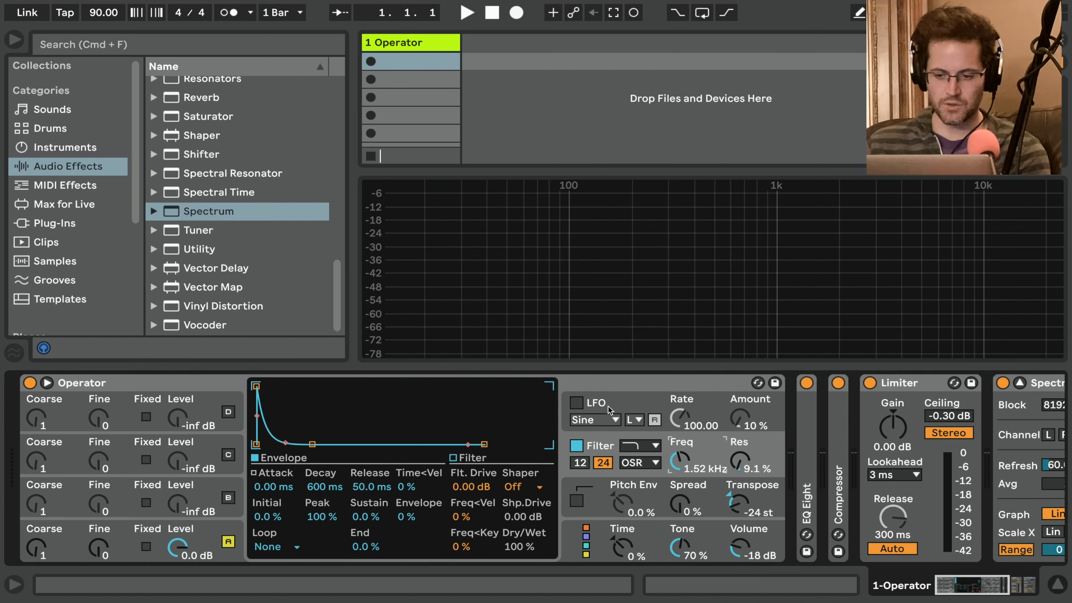
pyautogui.click(577, 446)
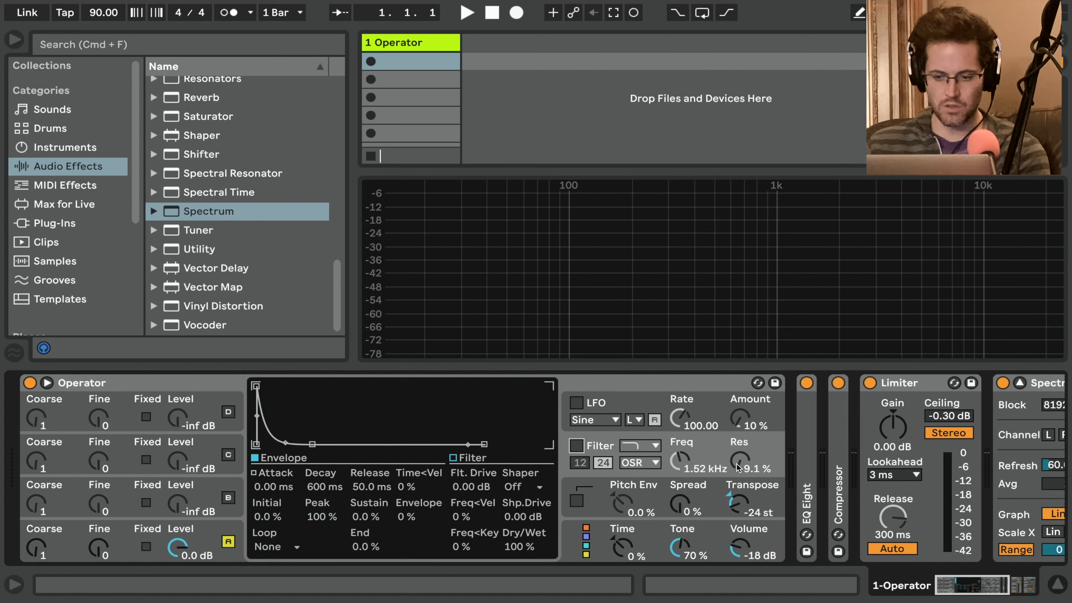
pyautogui.click(577, 446)
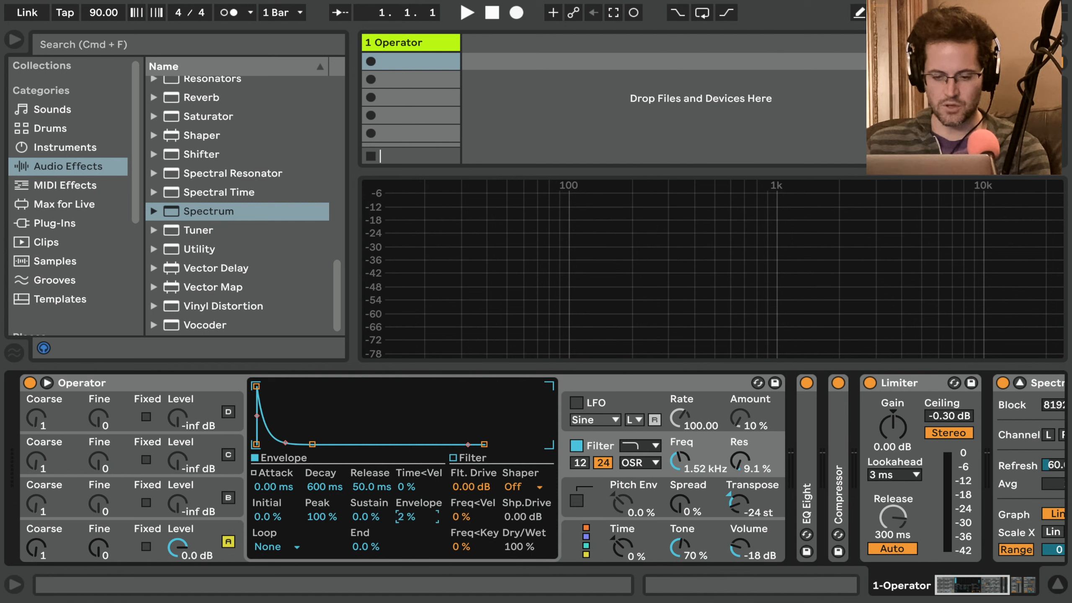
# Set Operator's filter envelope amount to 46%, frequency to 83.2 Hz, and shape the envelope with about 2.39 s attack and 395 ms decay
pyautogui.moveTo(407, 516); pyautogui.dragTo(406, 505)
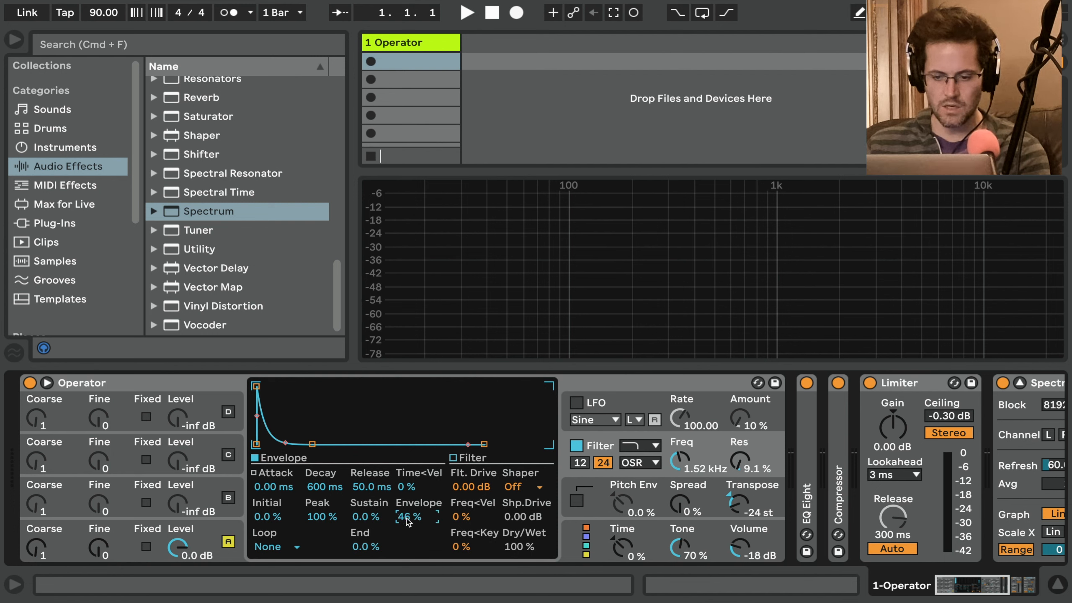
pyautogui.moveTo(679, 460); pyautogui.dragTo(680, 494)
pyautogui.moveTo(312, 445); pyautogui.dragTo(306, 444)
pyautogui.moveTo(256, 386); pyautogui.dragTo(337, 387)
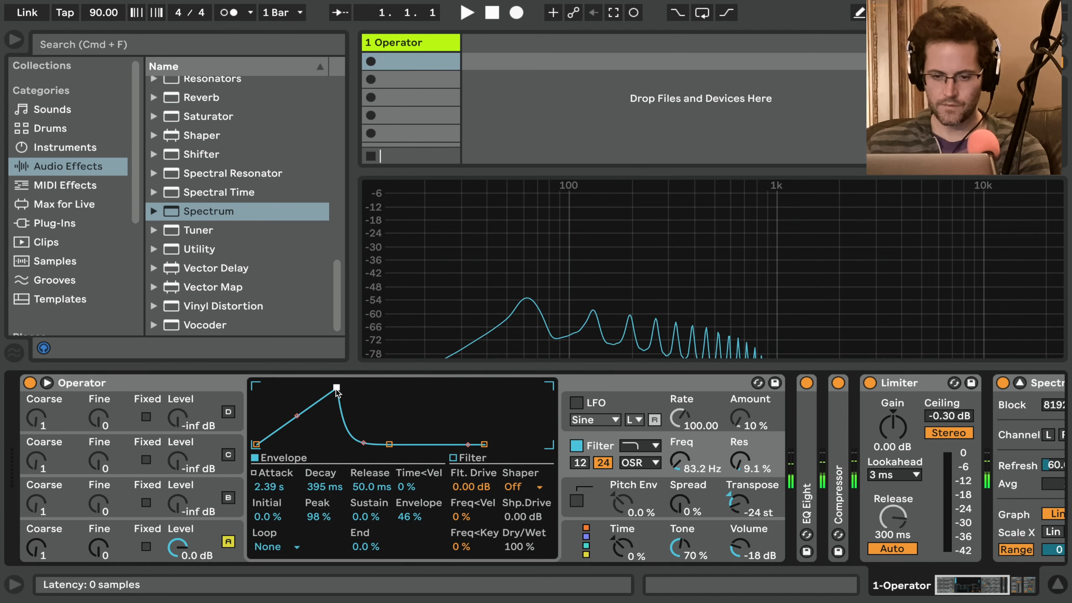
# Delete Operator from the track and load the Analog instrument in its place
pyautogui.click(150, 386)
pyautogui.press('Delete')
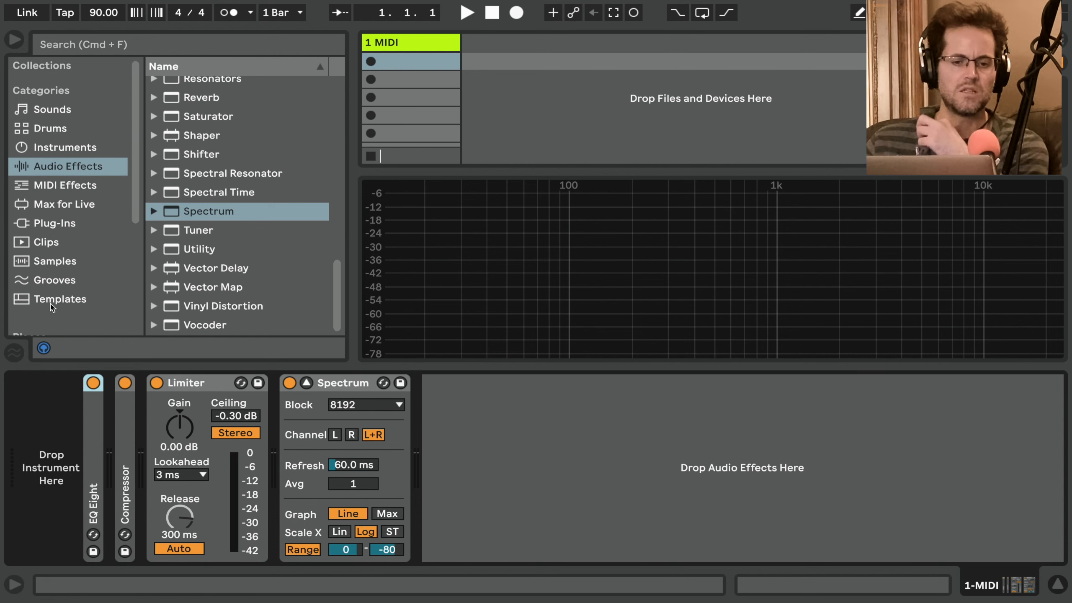
pyautogui.click(87, 148)
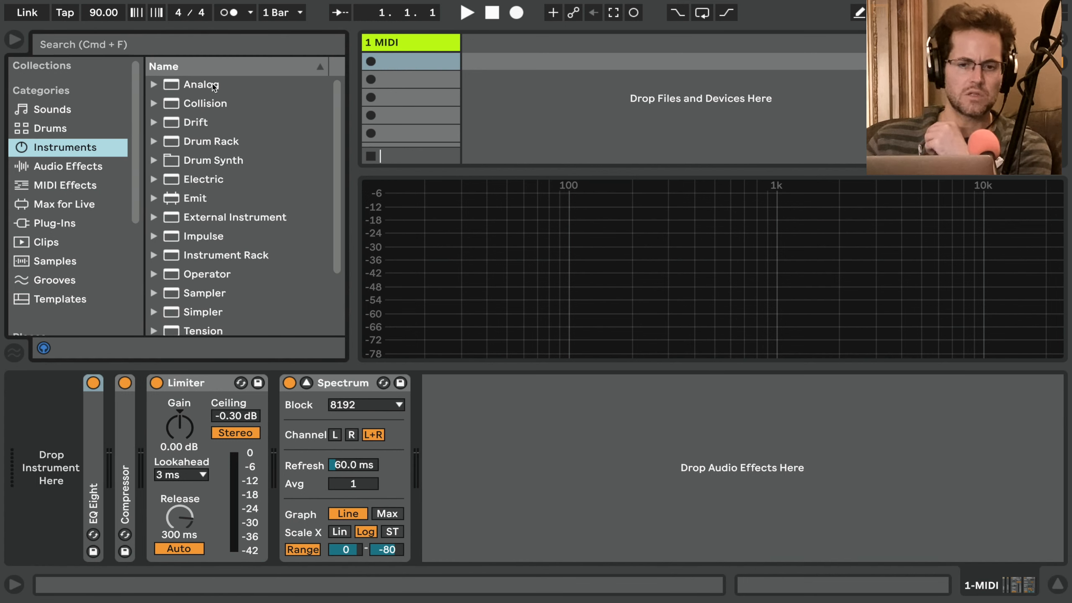
pyautogui.moveTo(214, 86); pyautogui.dragTo(61, 430)
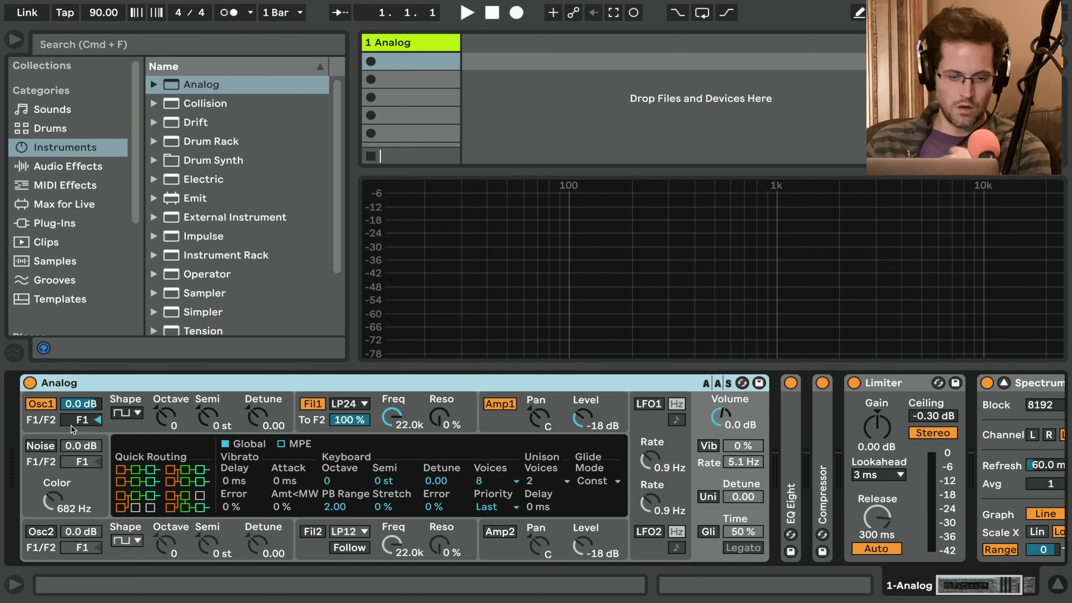
# Reselect Osc1's rectangle shape in Analog, and briefly switch Osc2, Fil2 and Amp2 on and back off
pyautogui.click(125, 411)
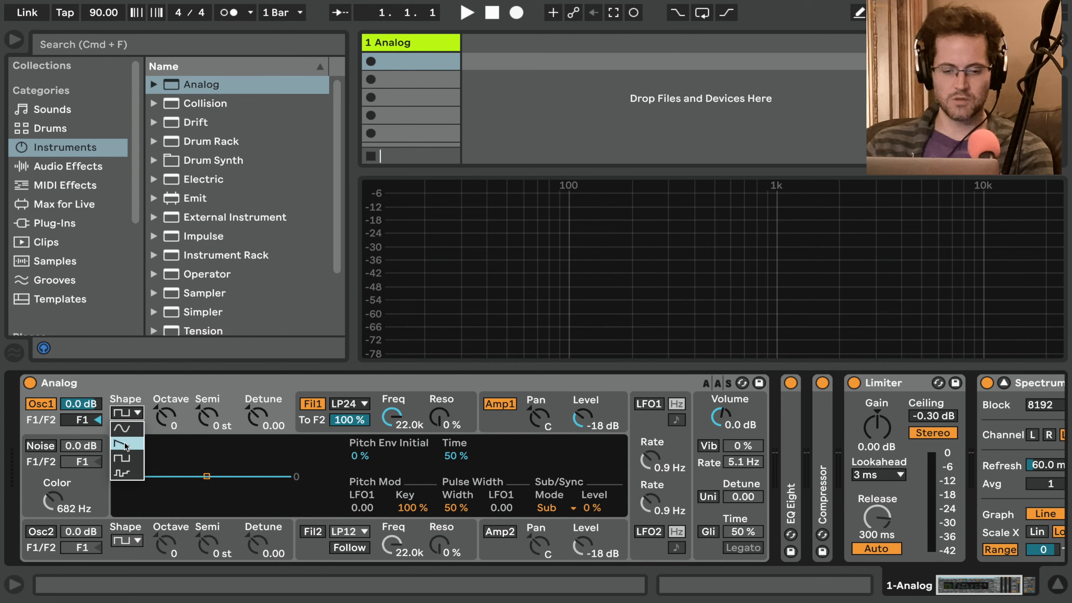
pyautogui.click(124, 459)
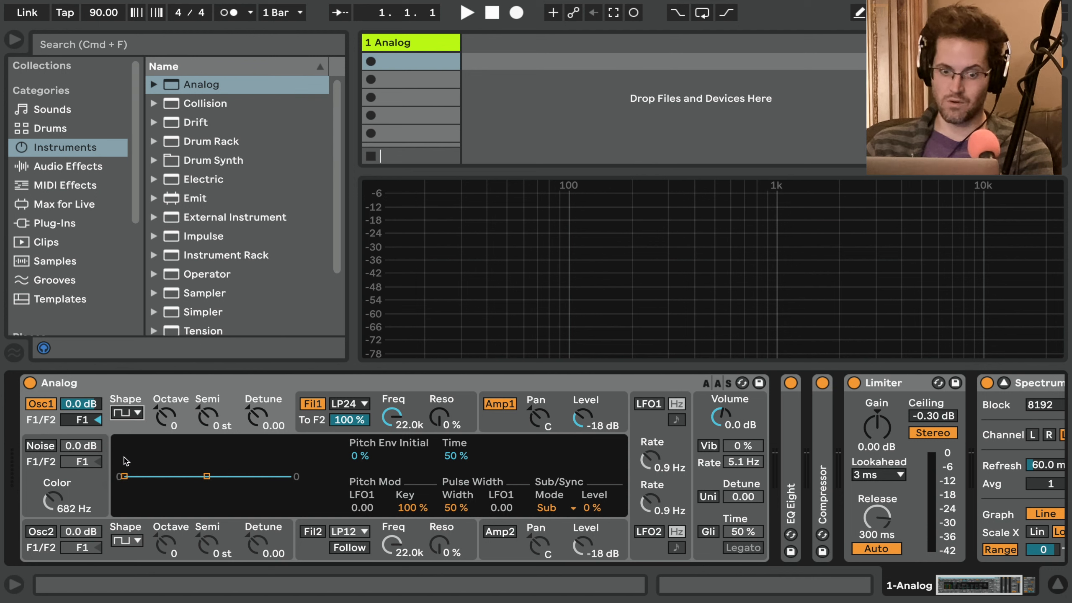
pyautogui.click(40, 531)
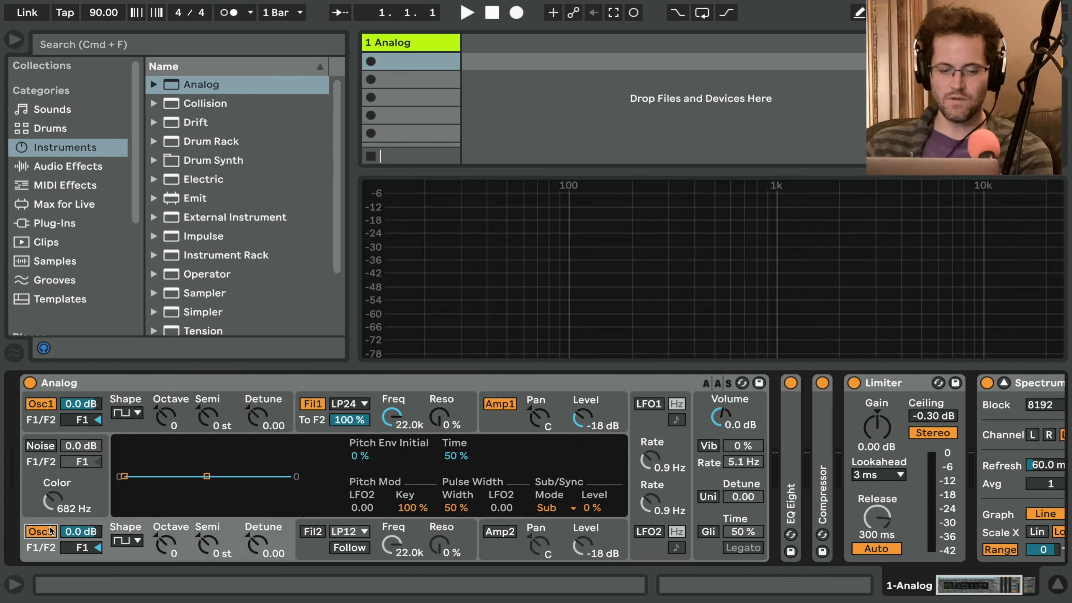
pyautogui.click(312, 531)
pyautogui.click(508, 530)
pyautogui.click(508, 530)
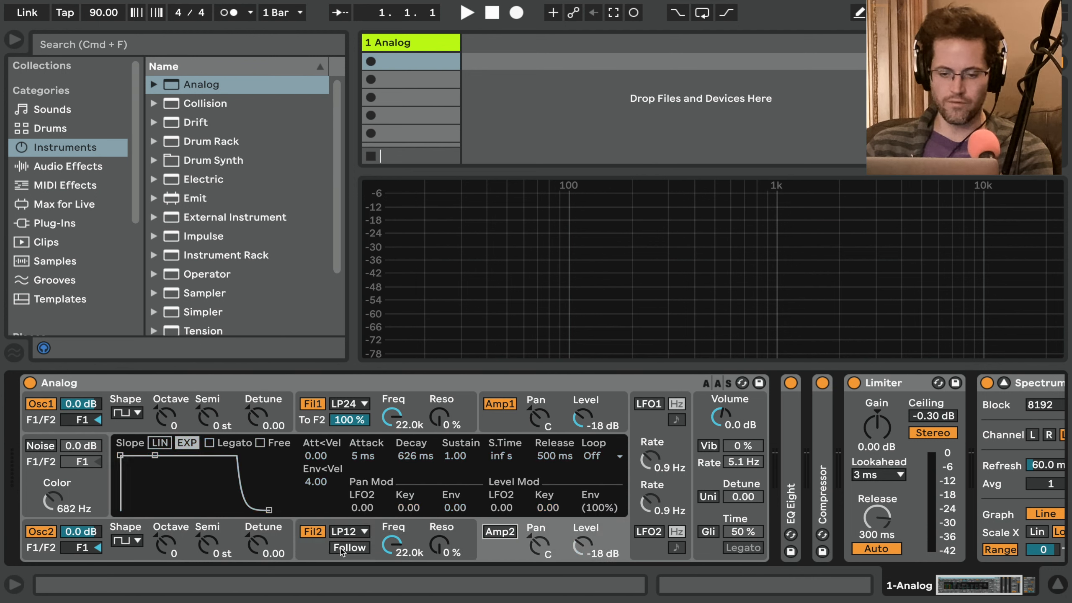
pyautogui.click(312, 533)
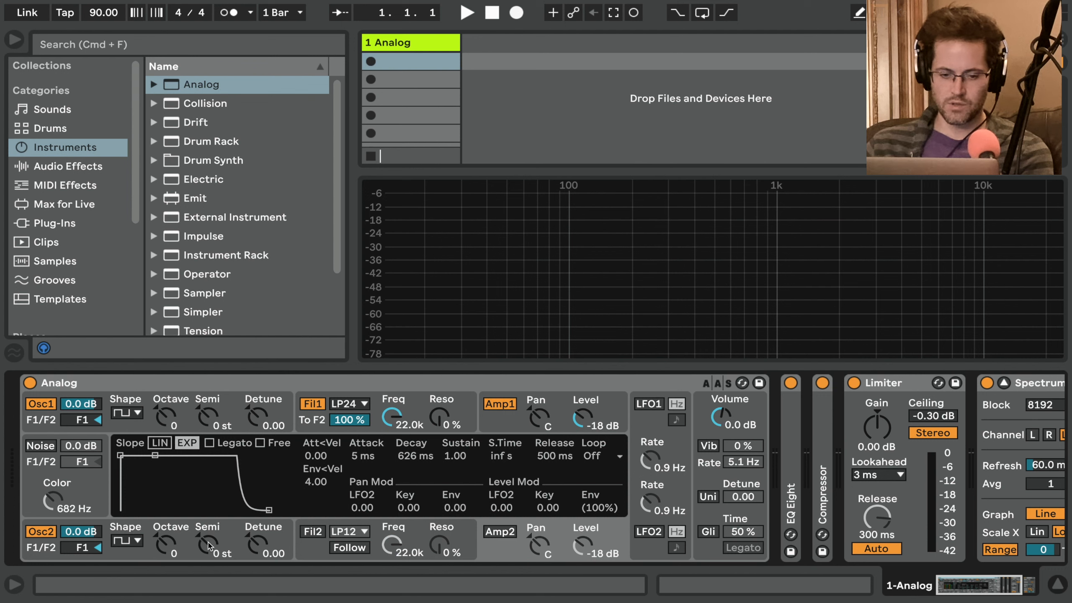
pyautogui.click(50, 533)
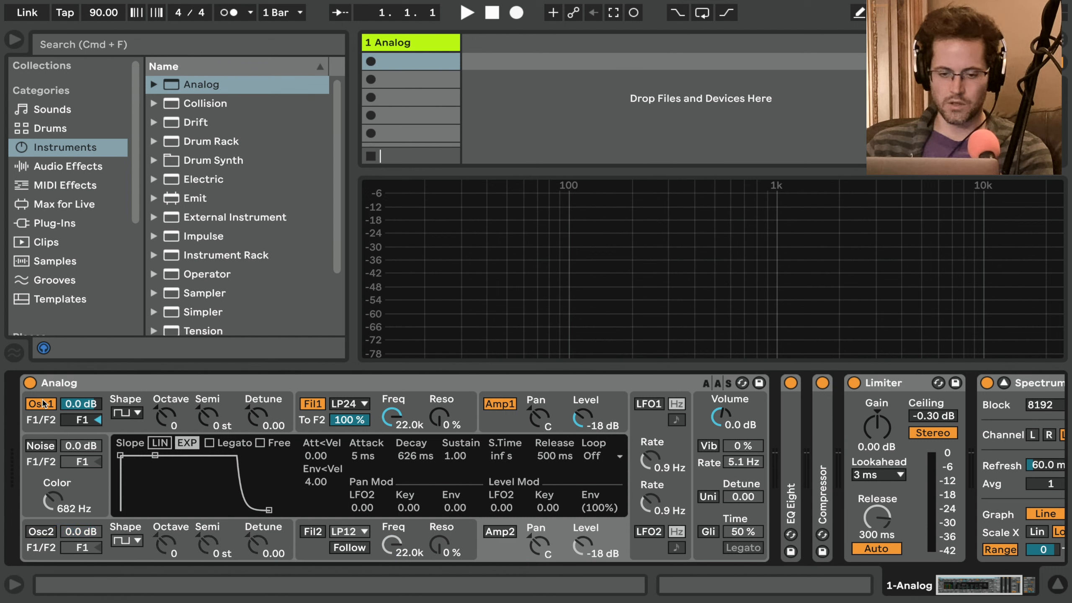
# Switch Fil1 off and back on, and view the Fil1 and Amp1 settings in Analog's display
pyautogui.click(313, 404)
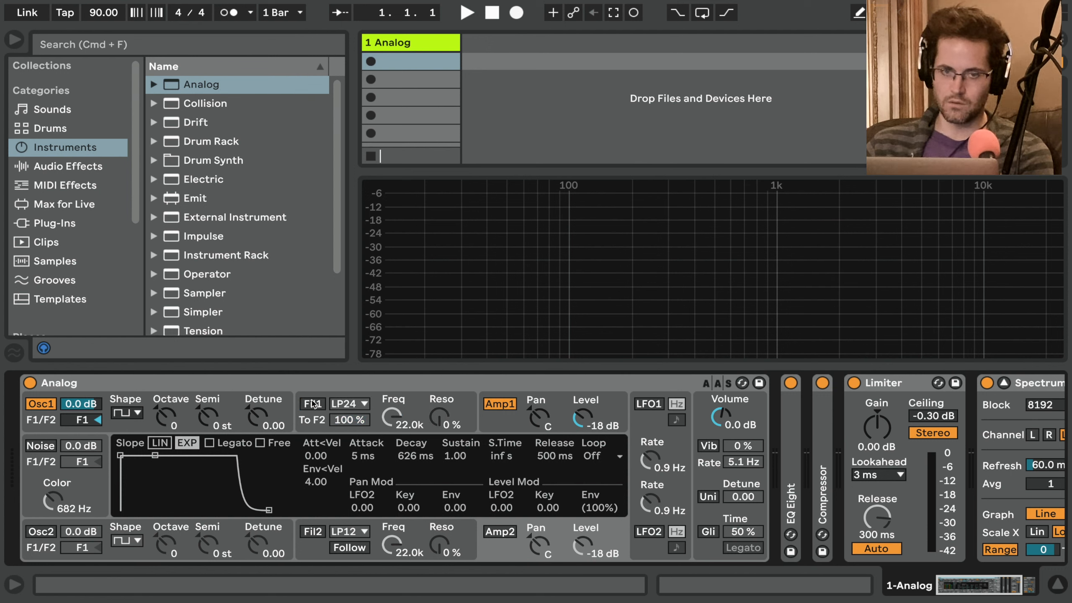
pyautogui.click(313, 404)
pyautogui.moveTo(391, 418)
pyautogui.mouseDown()
pyautogui.moveTo(391, 519)
pyautogui.moveTo(391, 418)
pyautogui.mouseUp()
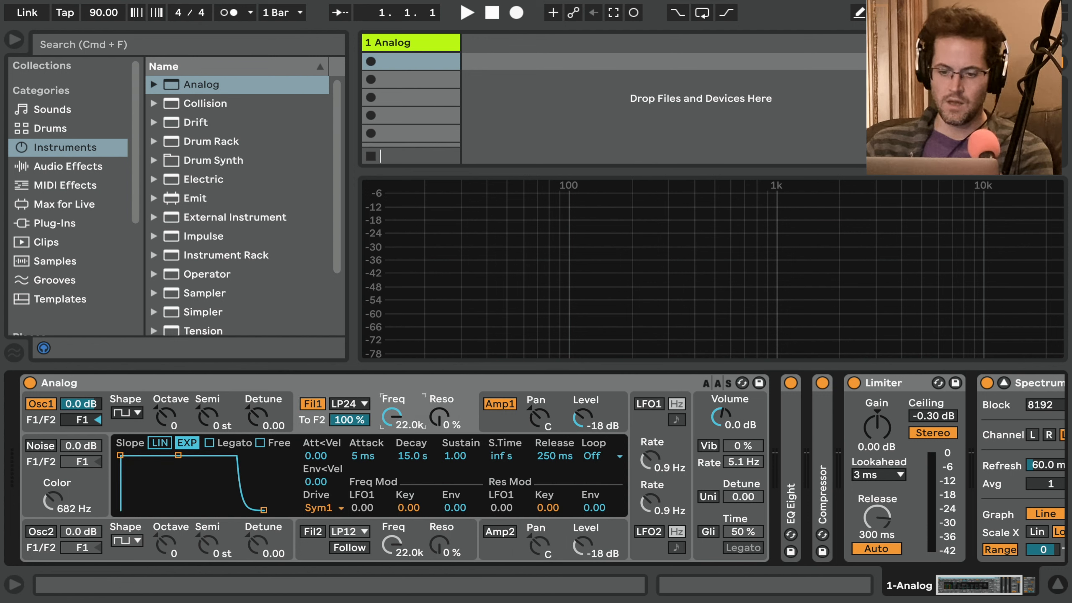
pyautogui.click(493, 405)
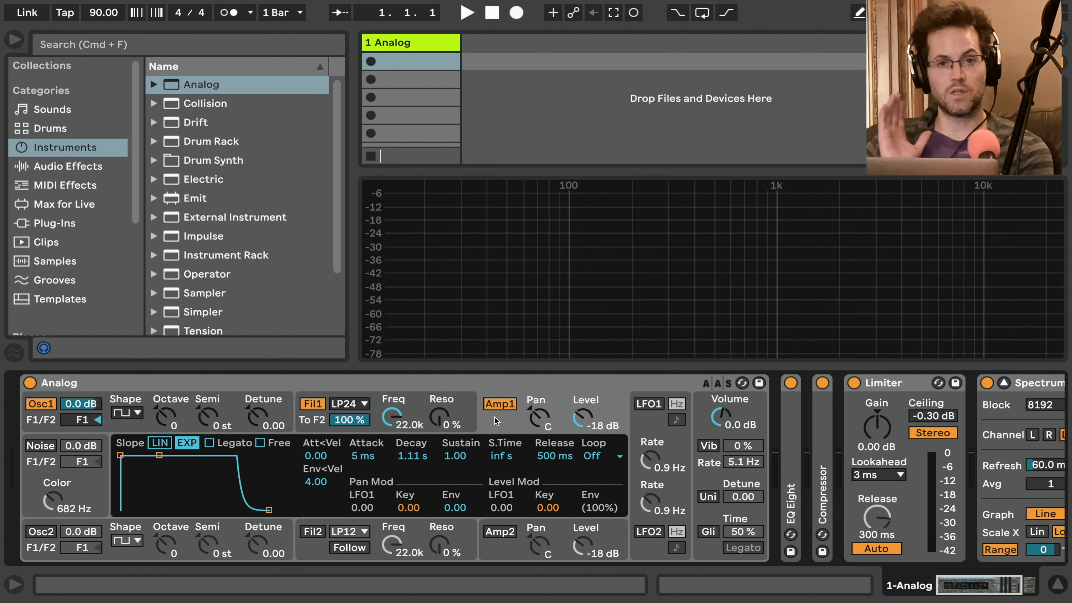
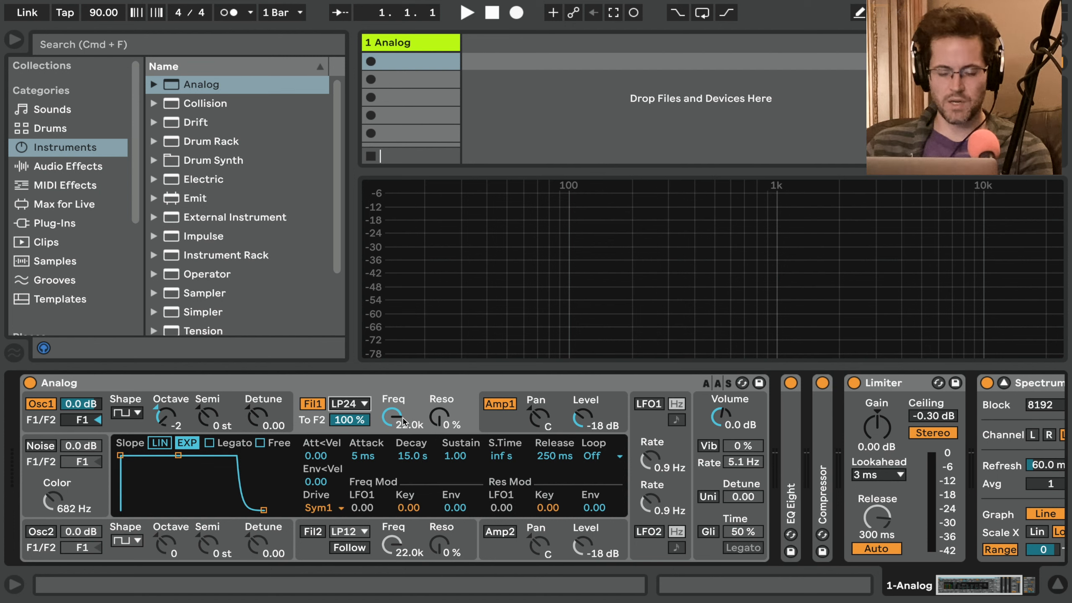
# Play notes while sweeping Fil1's frequency down to about 378, and set its resonance to 21% and frequency to 1.9k
pyautogui.click(403, 420)
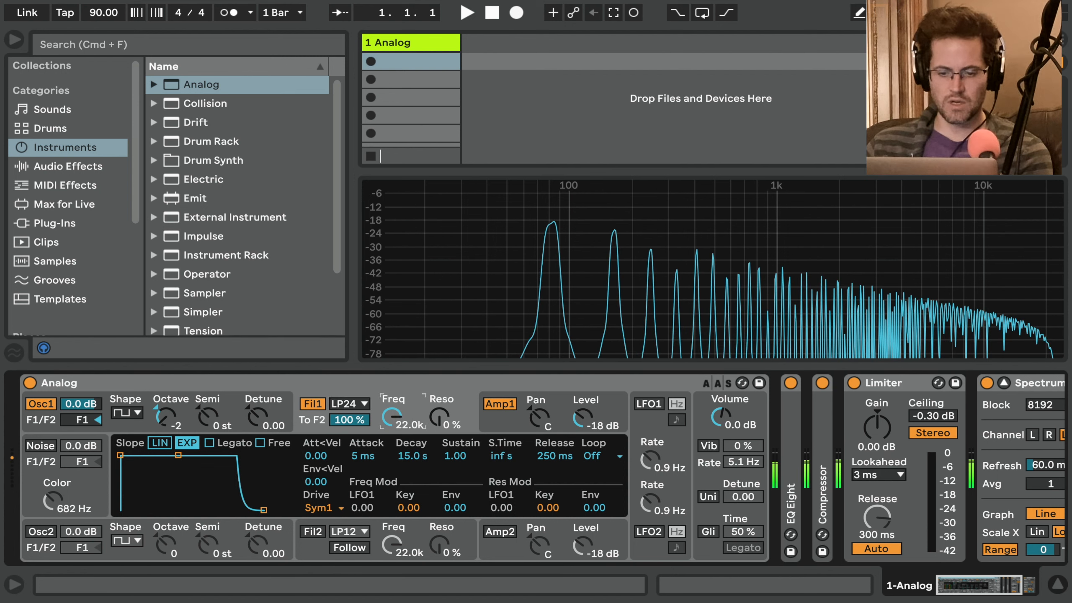
pyautogui.moveTo(403, 420); pyautogui.dragTo(403, 482)
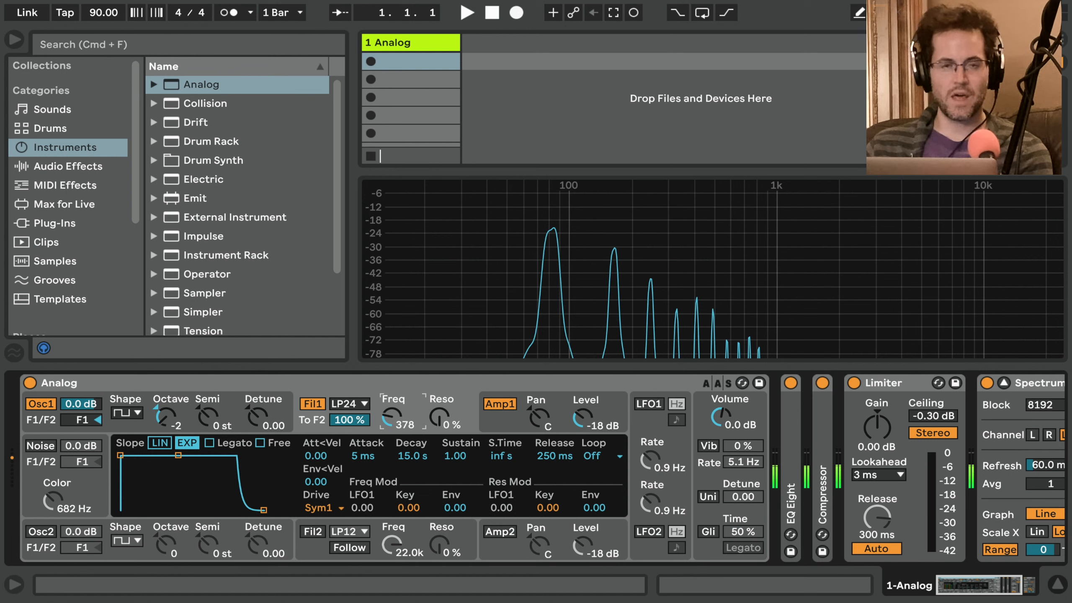
pyautogui.moveTo(403, 481)
pyautogui.mouseDown()
pyautogui.moveTo(403, 463)
pyautogui.moveTo(403, 501)
pyautogui.moveTo(403, 478)
pyautogui.mouseUp()
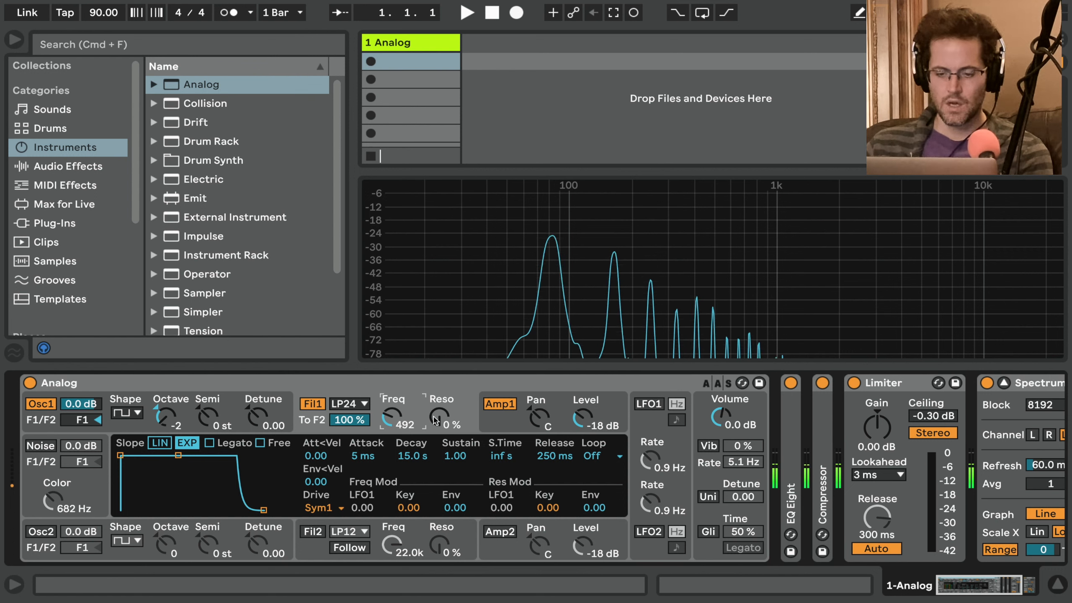
pyautogui.moveTo(435, 420); pyautogui.dragTo(398, 421)
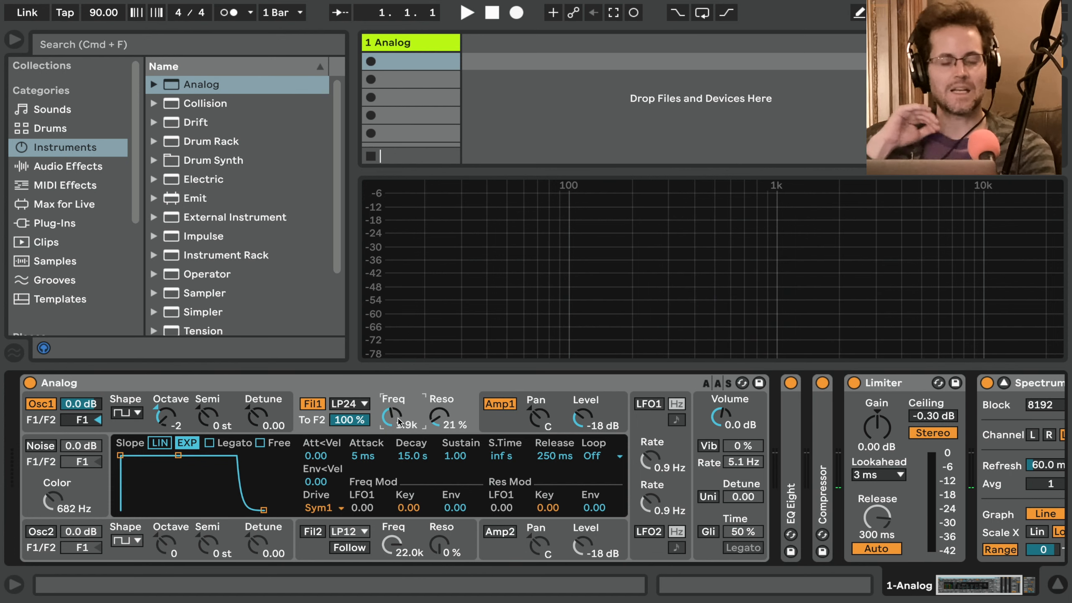
# Switch Osc1's shape to sawtooth and back to rectangle while playing notes to compare their harmonics in Spectrum
pyautogui.click(138, 415)
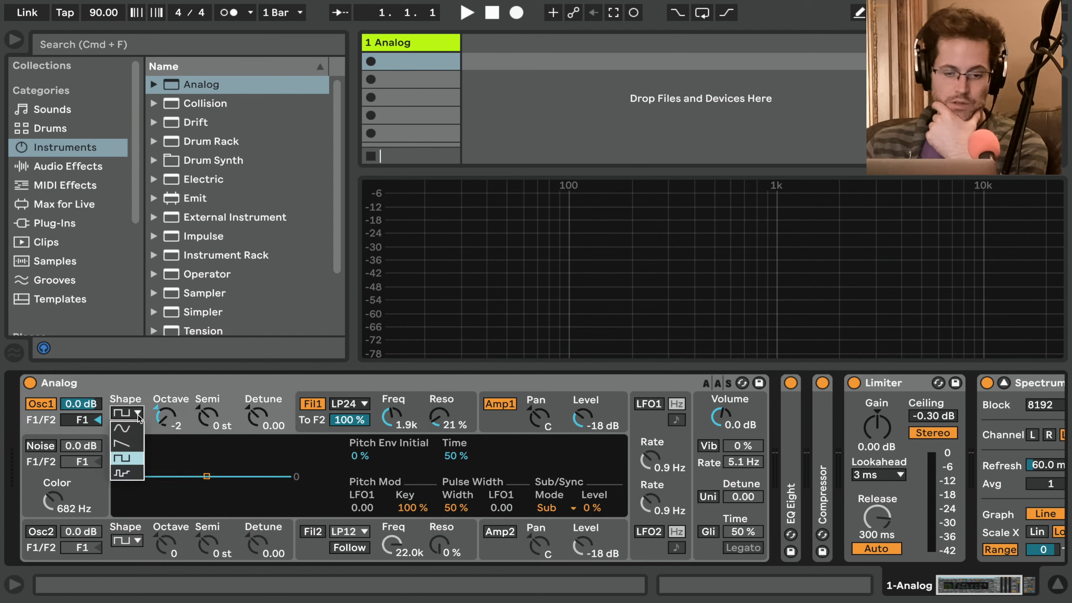
pyautogui.click(135, 444)
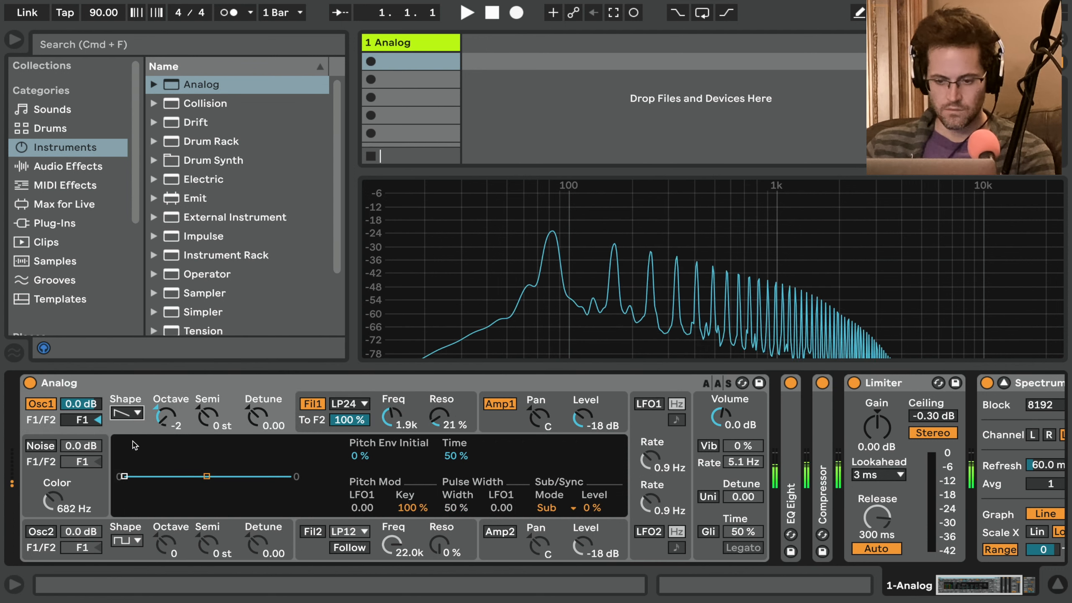
pyautogui.click(137, 414)
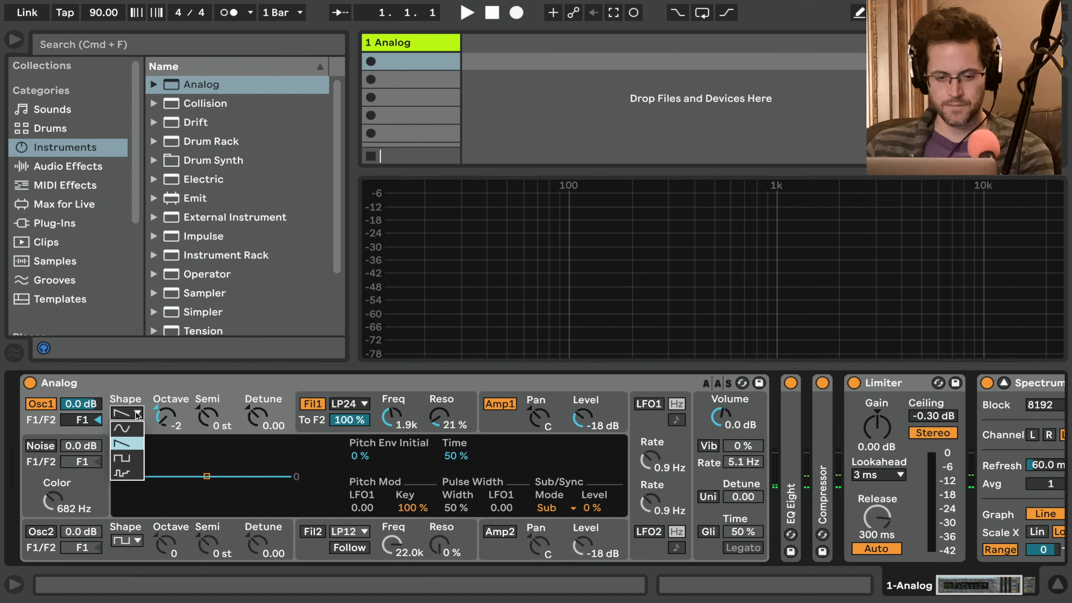
pyautogui.click(129, 463)
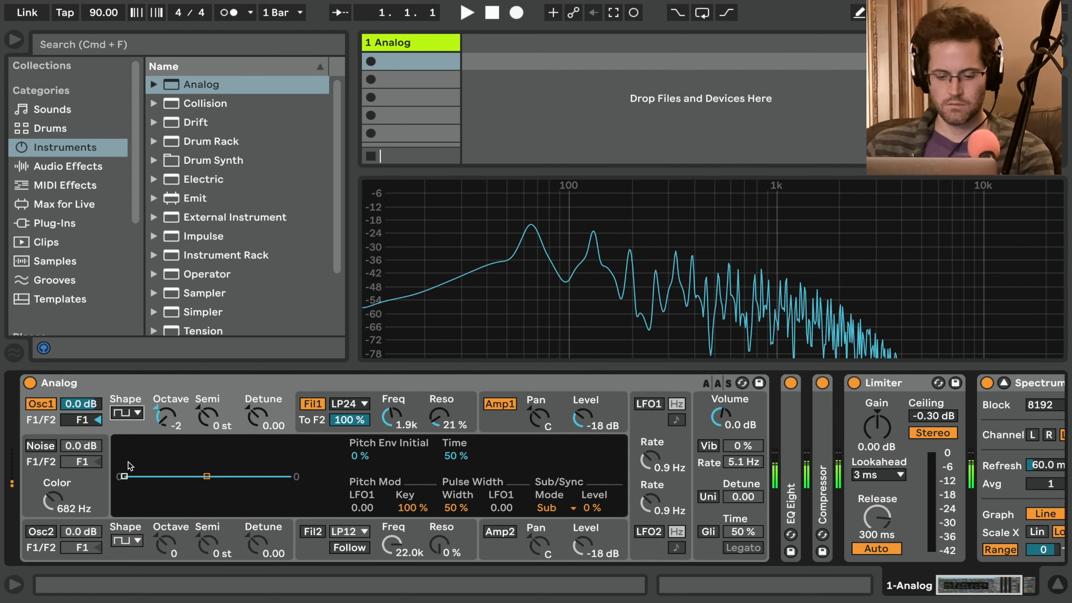
# Play notes on the rectangle wave and lower Fil1's frequency to 211
pyautogui.click(197, 409)
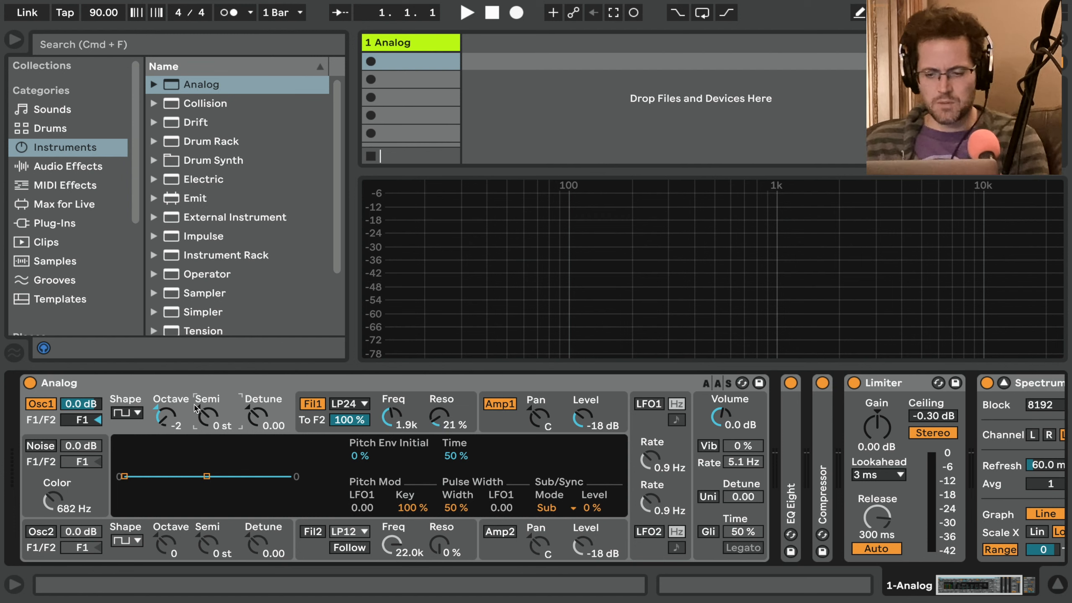
pyautogui.press('d')
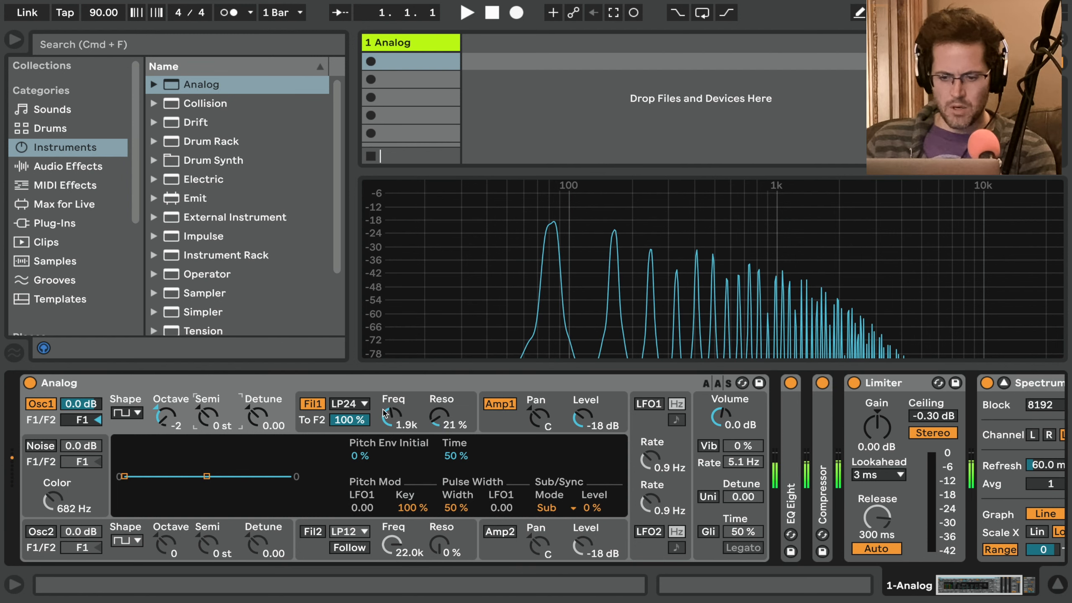
pyautogui.moveTo(391, 416); pyautogui.dragTo(391, 450)
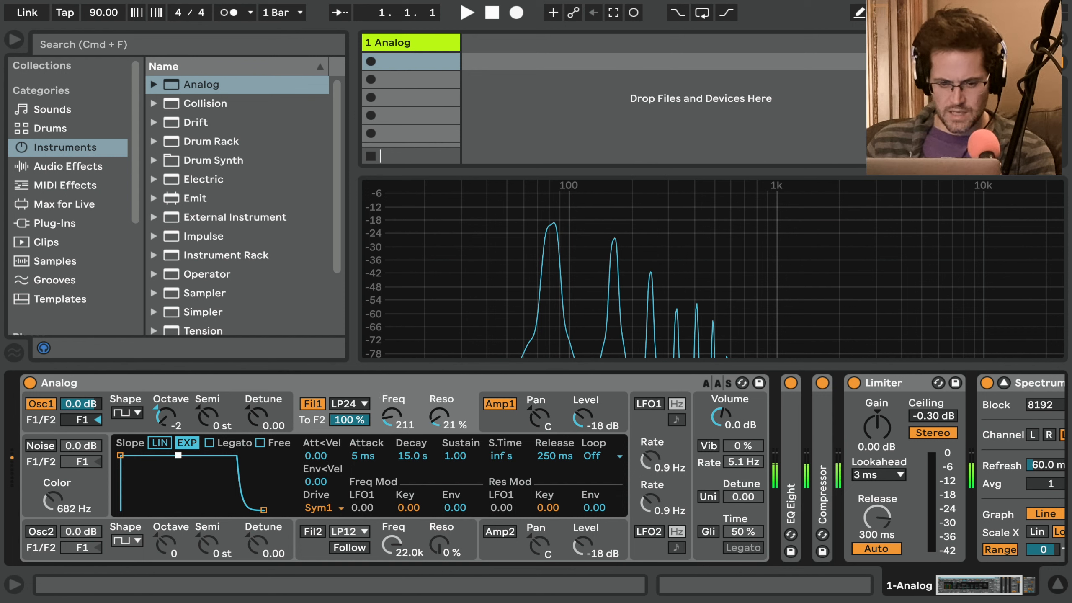
# Shape Fil1's envelope with a 351 ms decay and 0.00 sustain, and set its frequency envelope modulation to 5.55
pyautogui.moveTo(179, 455); pyautogui.dragTo(150, 510)
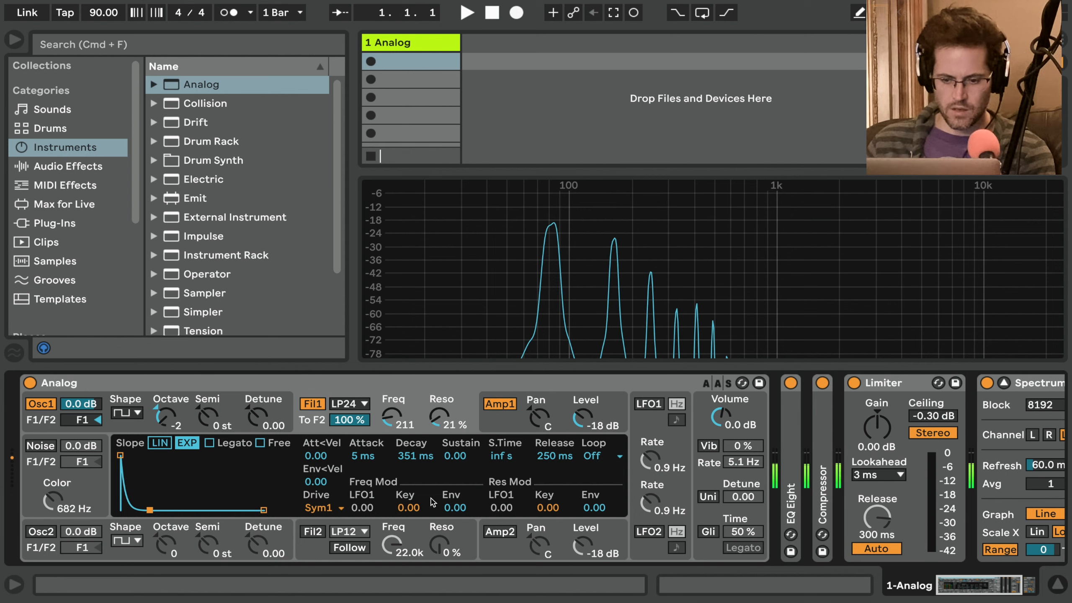
pyautogui.moveTo(455, 505); pyautogui.dragTo(446, 506)
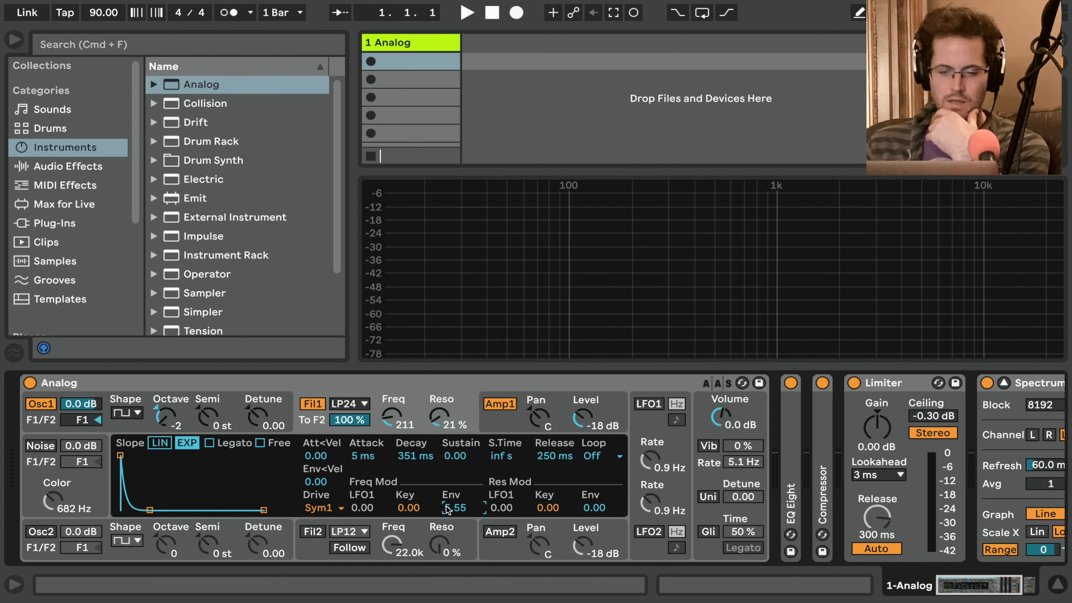
# Switch Fil1's envelope slope to linear, audition a 15.0 s attack with a note, and set the attack to 978 ms
pyautogui.moveTo(120, 455); pyautogui.dragTo(178, 455)
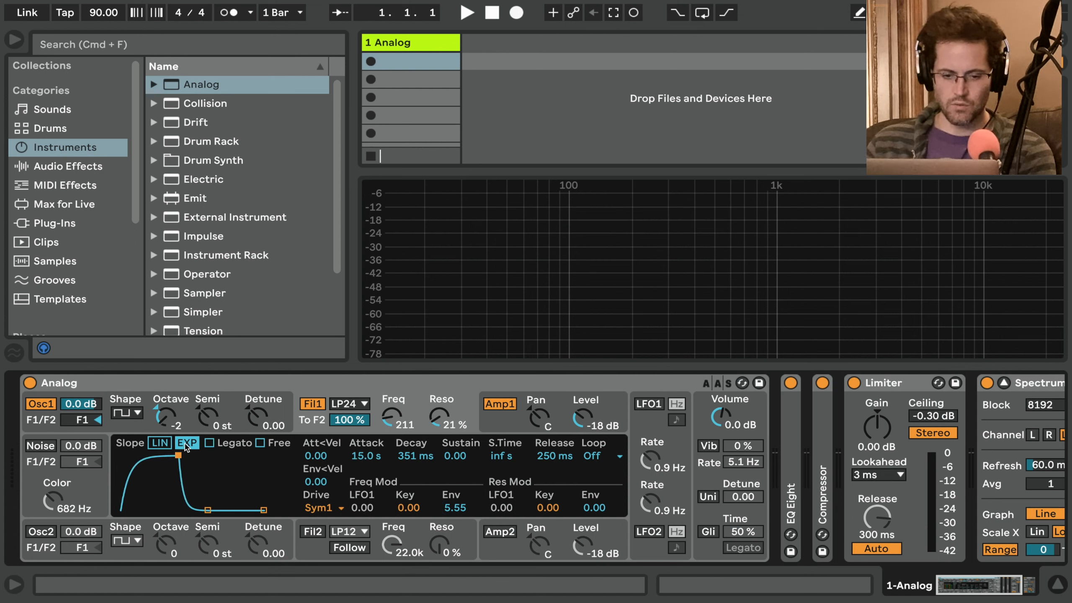
pyautogui.click(153, 449)
pyautogui.press('a')
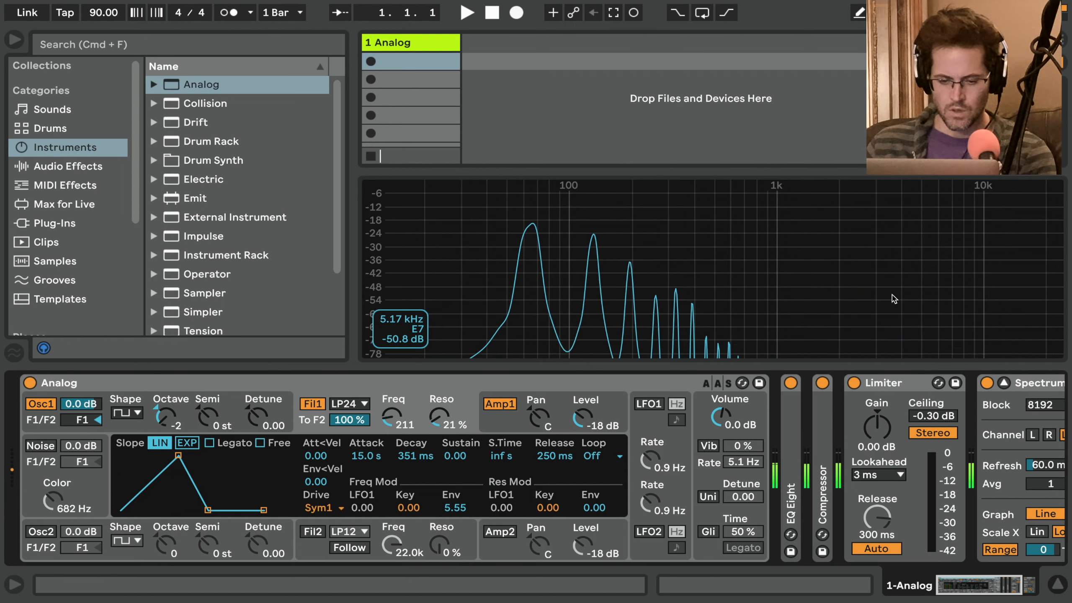
pyautogui.moveTo(369, 458); pyautogui.dragTo(369, 485)
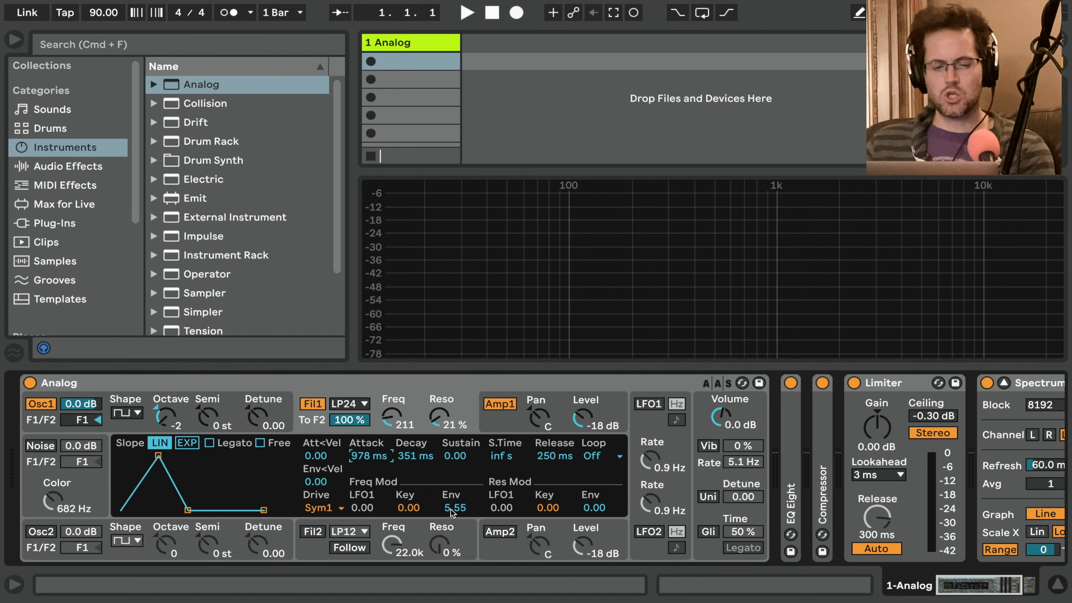
# Add the LFO device from the audio effects directly after Analog
pyautogui.click(315, 389)
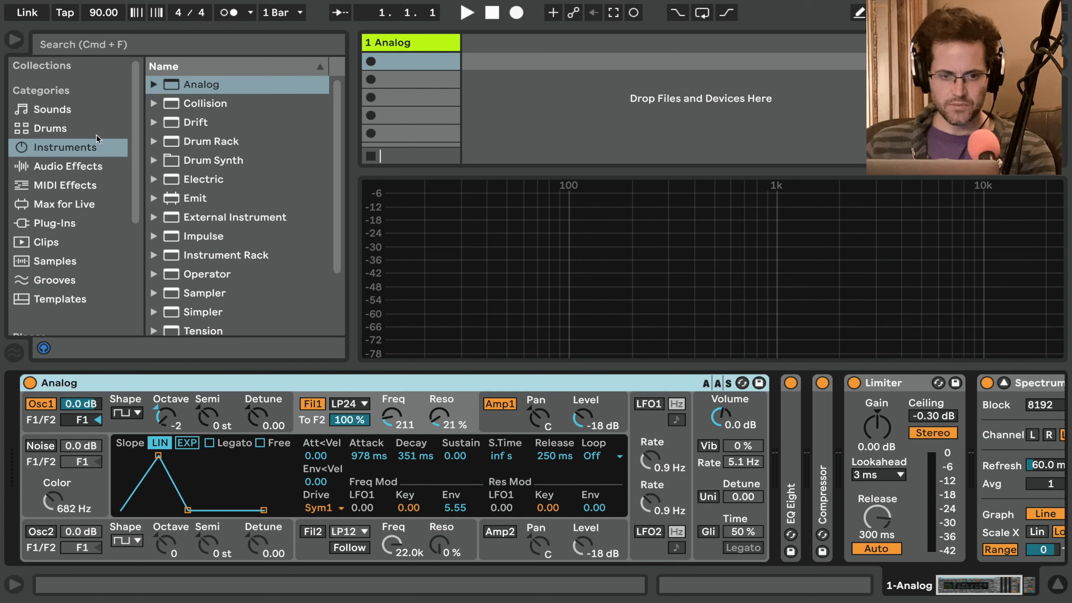
pyautogui.click(82, 131)
pyautogui.click(74, 167)
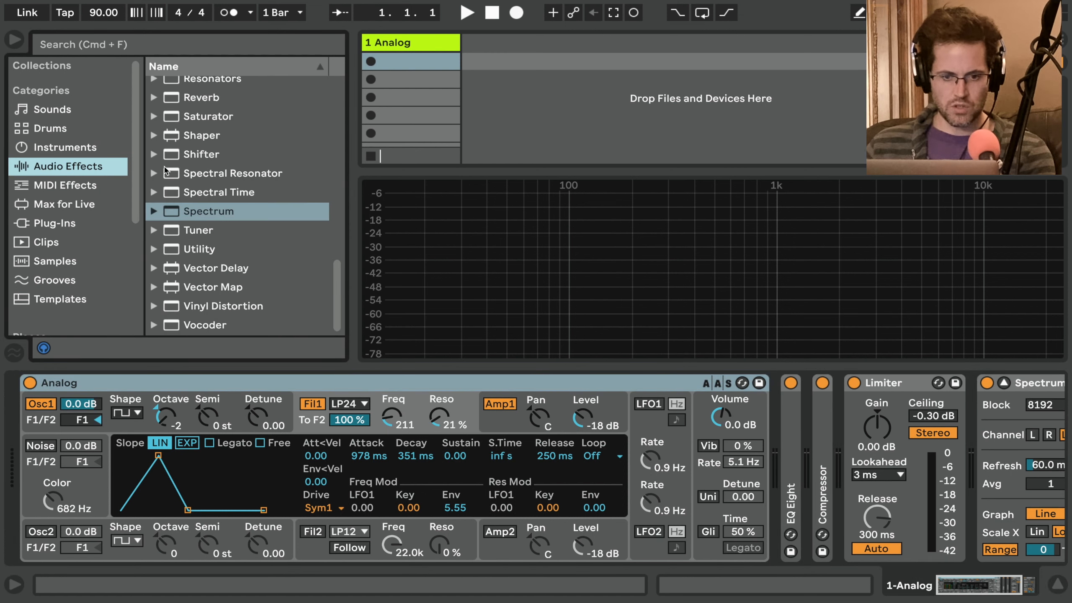
pyautogui.scroll(10, 165, 171)
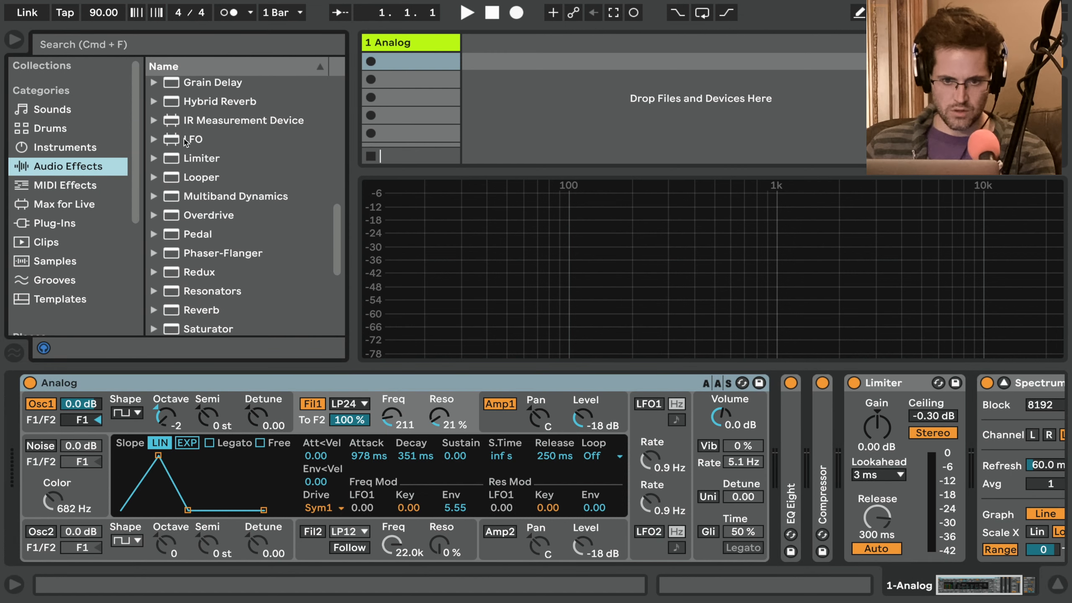
pyautogui.click(188, 127)
pyautogui.moveTo(188, 140); pyautogui.dragTo(764, 422)
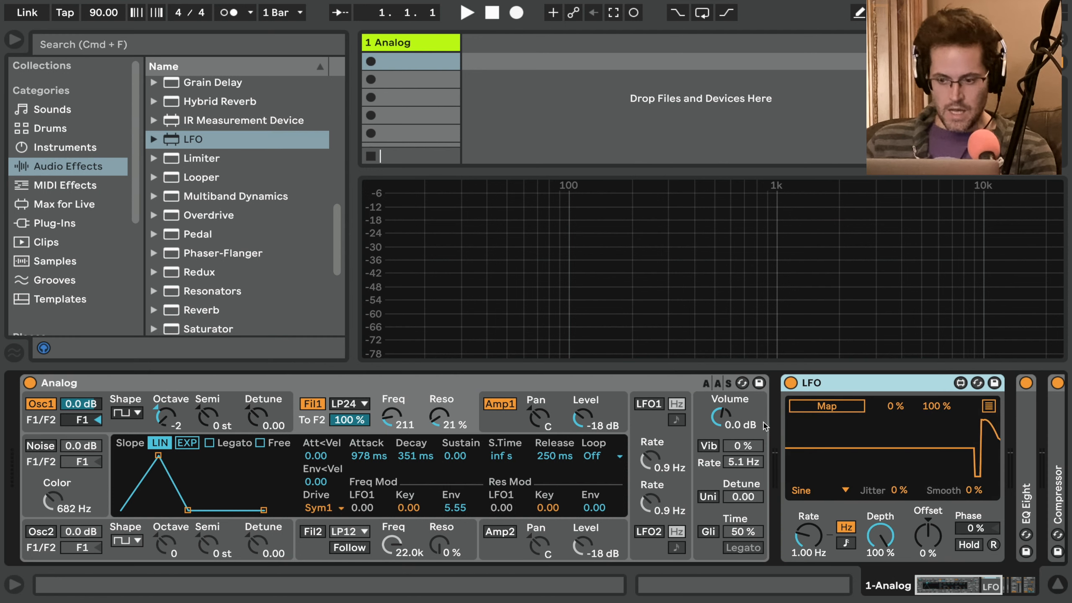
# Map the LFO to Osc1's octave, play notes to hear the modulation, and remove the mapping
pyautogui.click(838, 406)
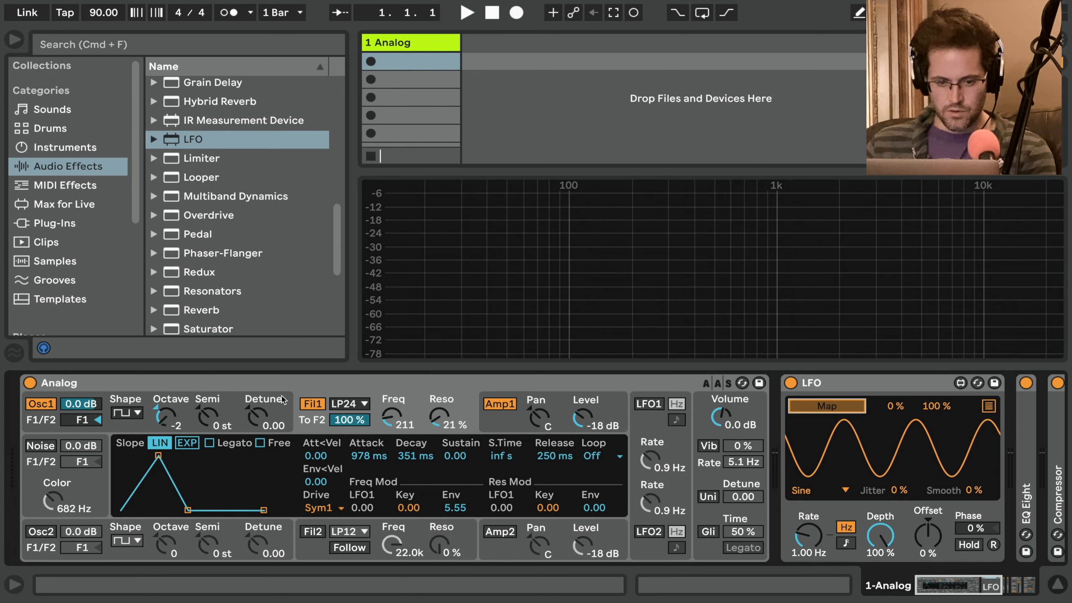
pyautogui.click(157, 400)
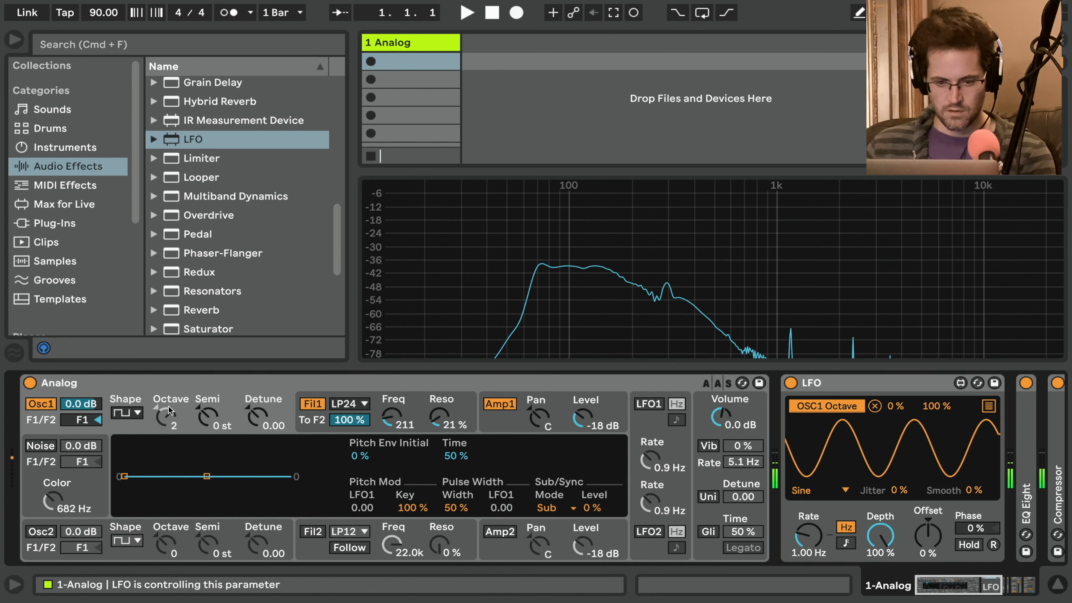
pyautogui.click(874, 405)
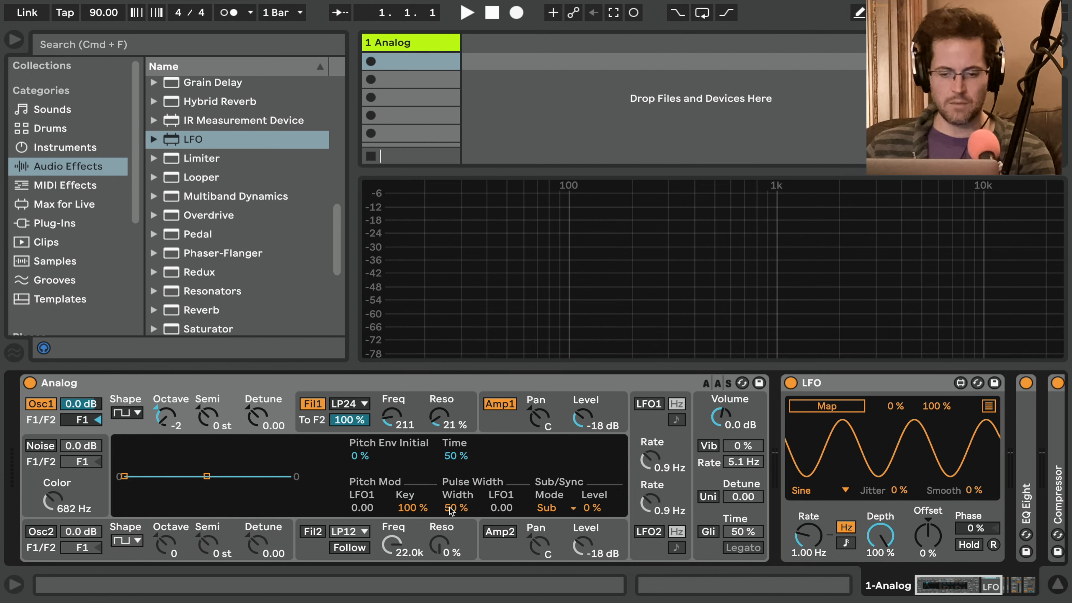
# Set Osc1's pulse width to 88% and map the LFO to it
pyautogui.moveTo(450, 511)
pyautogui.mouseDown()
pyautogui.moveTo(451, 498)
pyautogui.moveTo(451, 528)
pyautogui.moveTo(451, 495)
pyautogui.mouseUp()
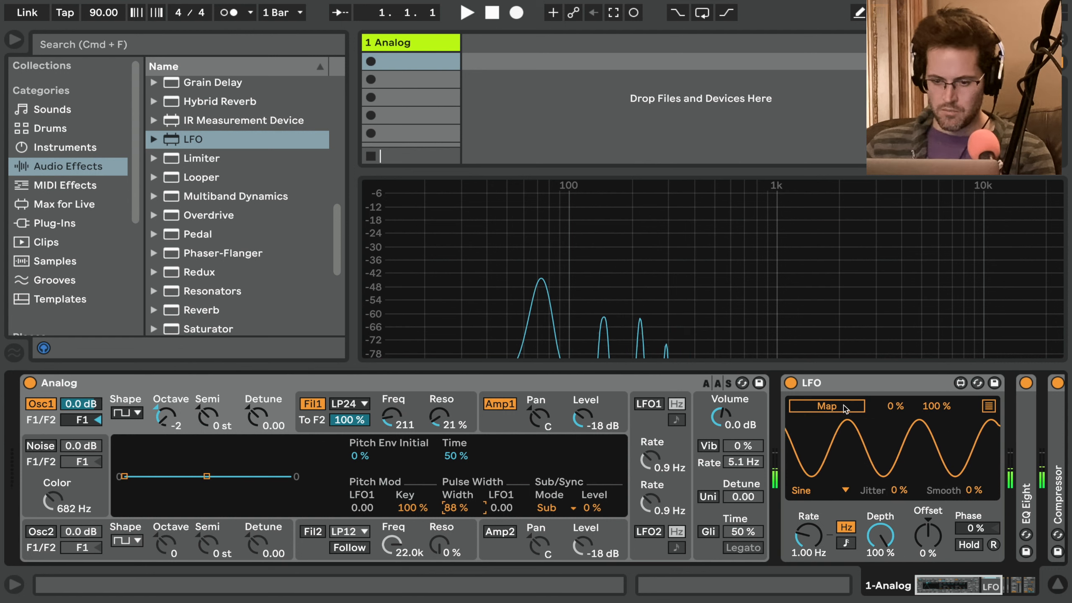
pyautogui.click(457, 507)
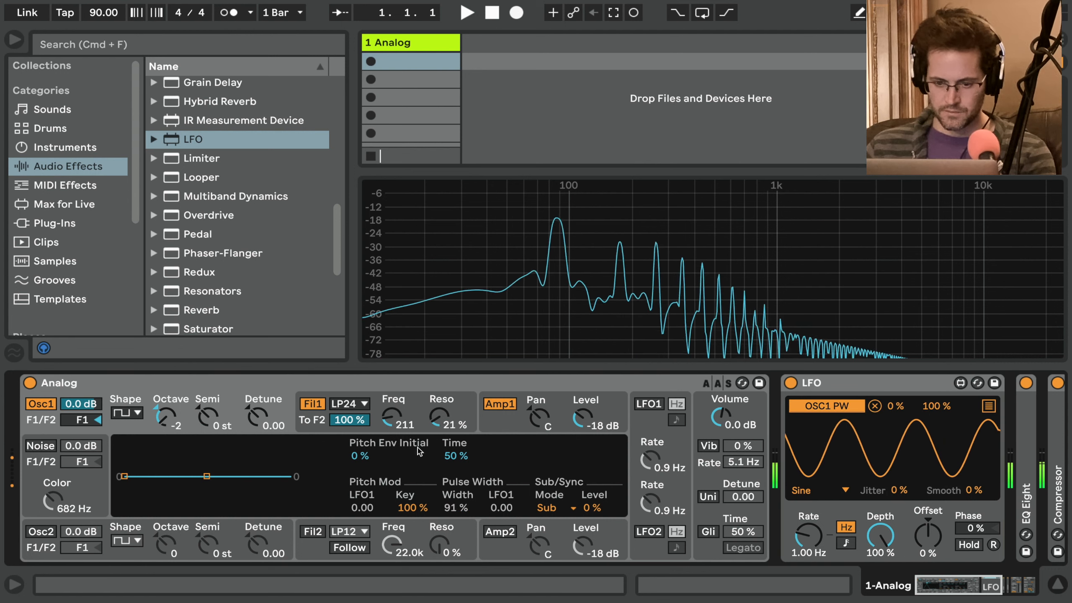
# Reshape Fil1's envelope to 595 ms attack, 6.31 s decay, 0.82 sustain and 965 ms release, with frequency envelope modulation at 2.25
pyautogui.click(417, 417)
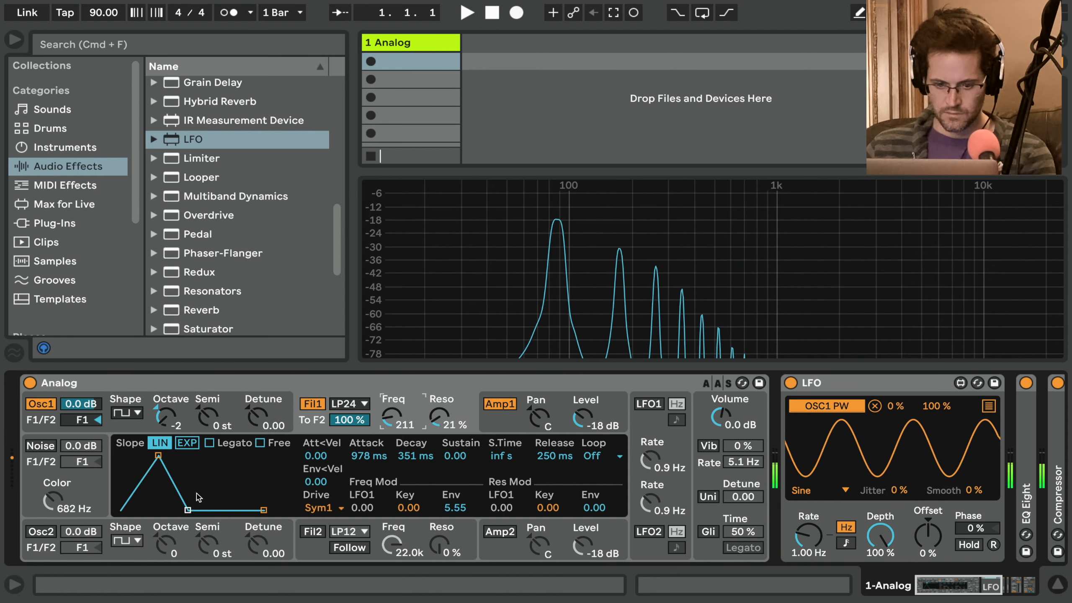
pyautogui.moveTo(188, 509); pyautogui.dragTo(209, 464)
pyautogui.moveTo(263, 510); pyautogui.dragTo(275, 510)
pyautogui.moveTo(368, 460); pyautogui.dragTo(368, 472)
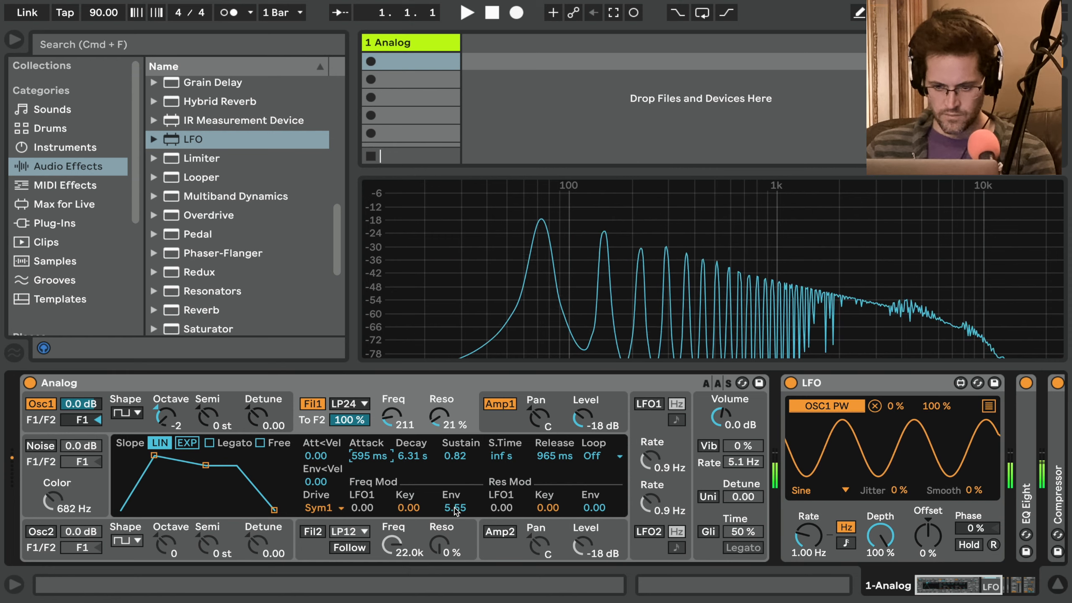
pyautogui.moveTo(456, 510); pyautogui.dragTo(456, 523)
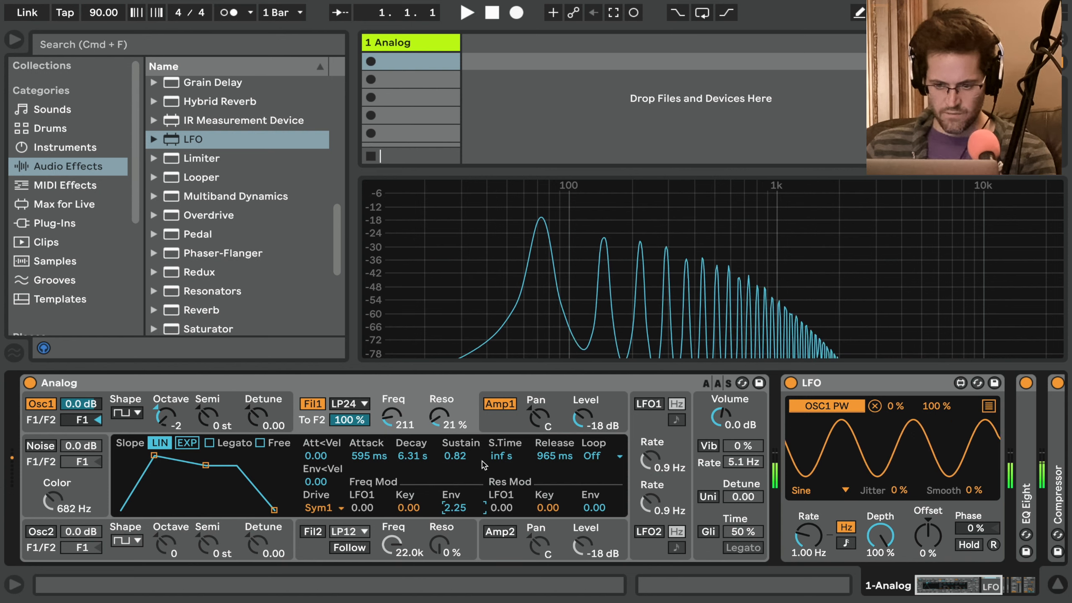
# Lower Amp1's envelope sustain to 0.64 and slow the LFO's rate to 0.63 Hz while playing notes
pyautogui.click(507, 412)
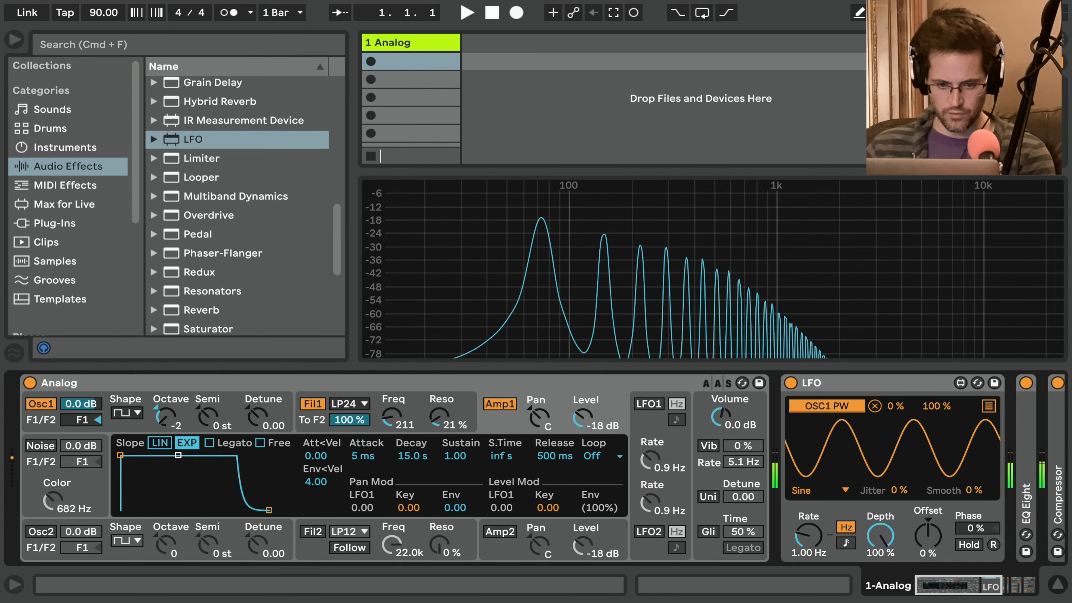
pyautogui.moveTo(178, 455); pyautogui.dragTo(178, 476)
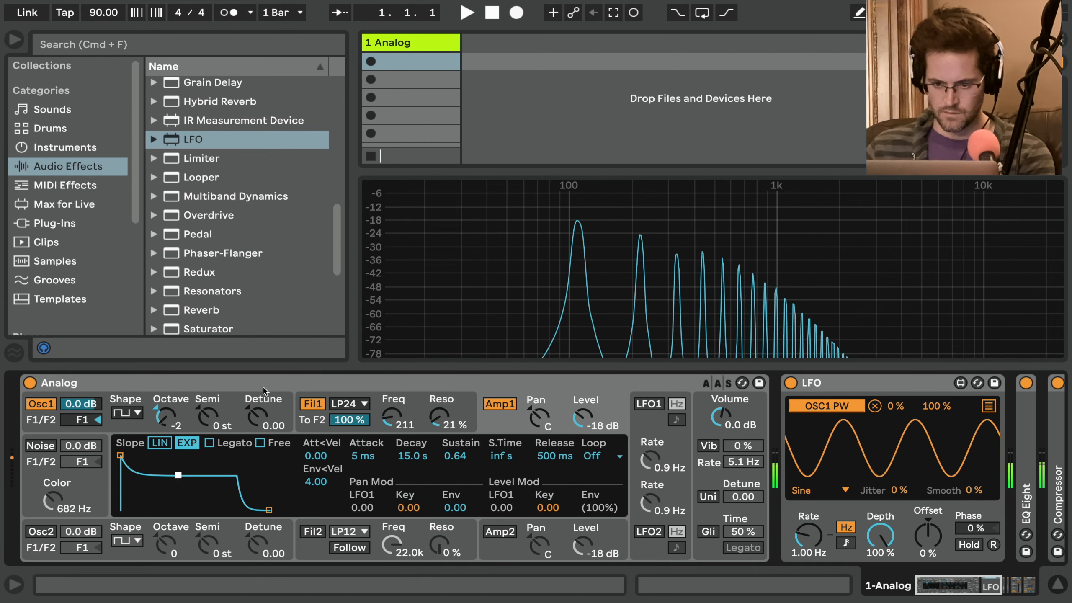
pyautogui.click(401, 406)
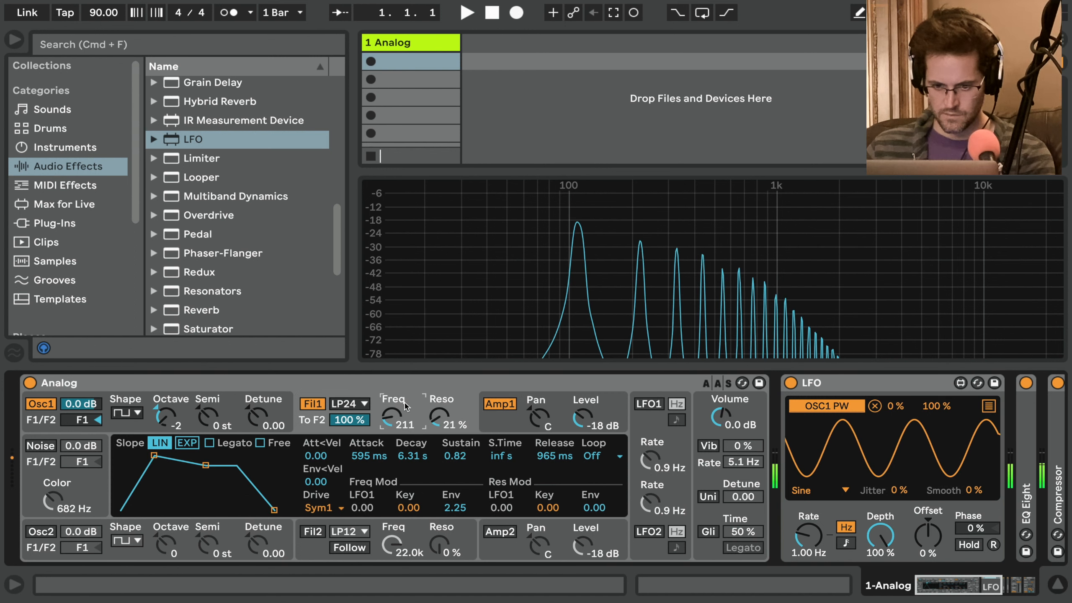
pyautogui.moveTo(807, 534)
pyautogui.mouseDown()
pyautogui.moveTo(805, 503)
pyautogui.moveTo(805, 535)
pyautogui.mouseUp()
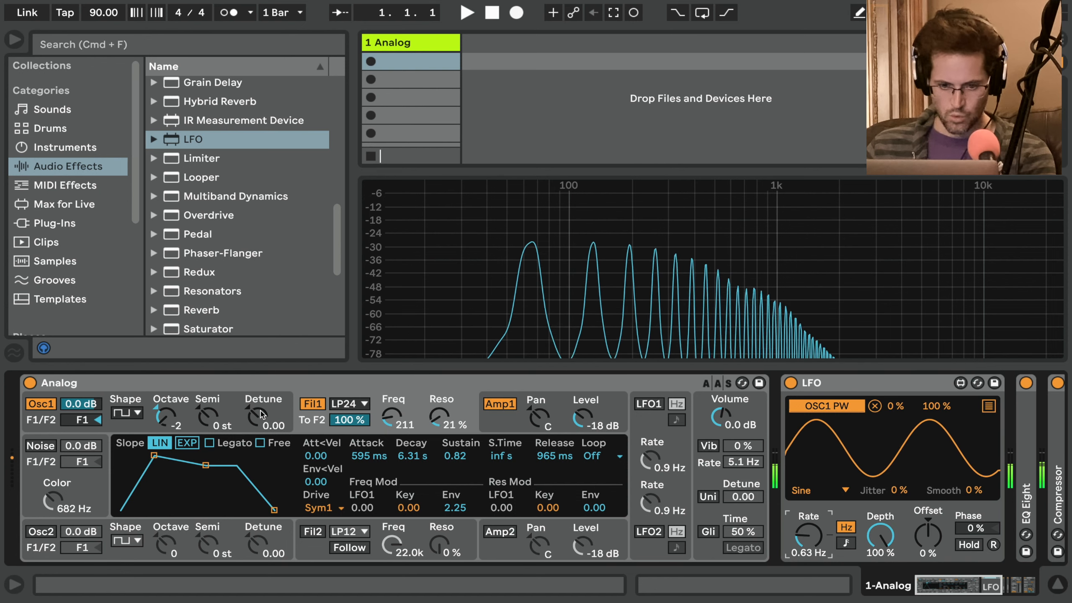
# Raise Amp1's envelope sustain to 0.87
pyautogui.click(517, 417)
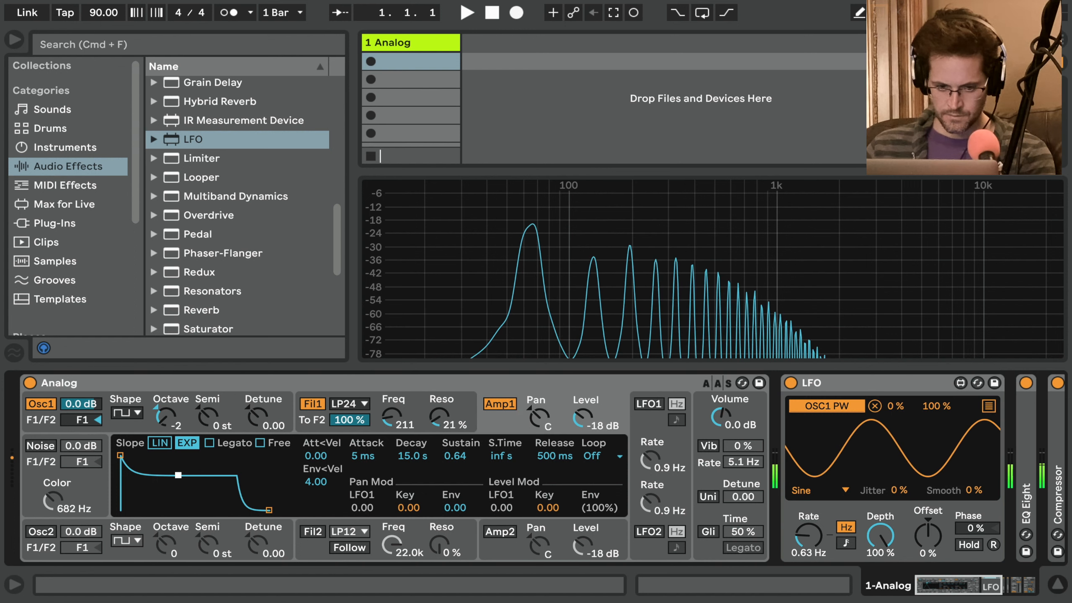
pyautogui.moveTo(178, 474); pyautogui.dragTo(178, 462)
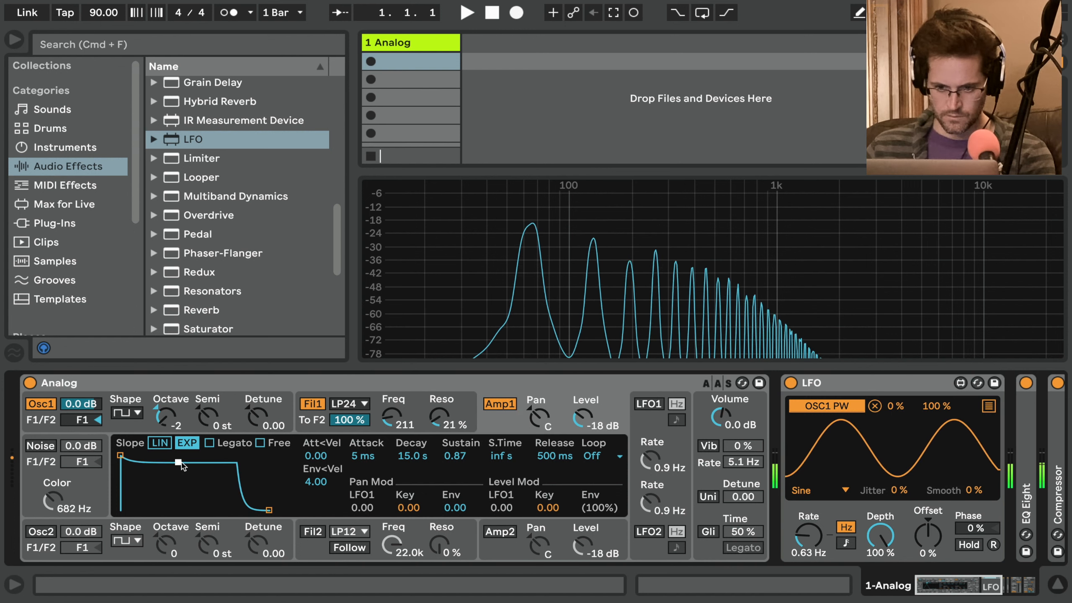
# Reduce Fil1's frequency envelope modulation to 0.91 and slow the LFO's rate to 0.28 Hz
pyautogui.click(421, 406)
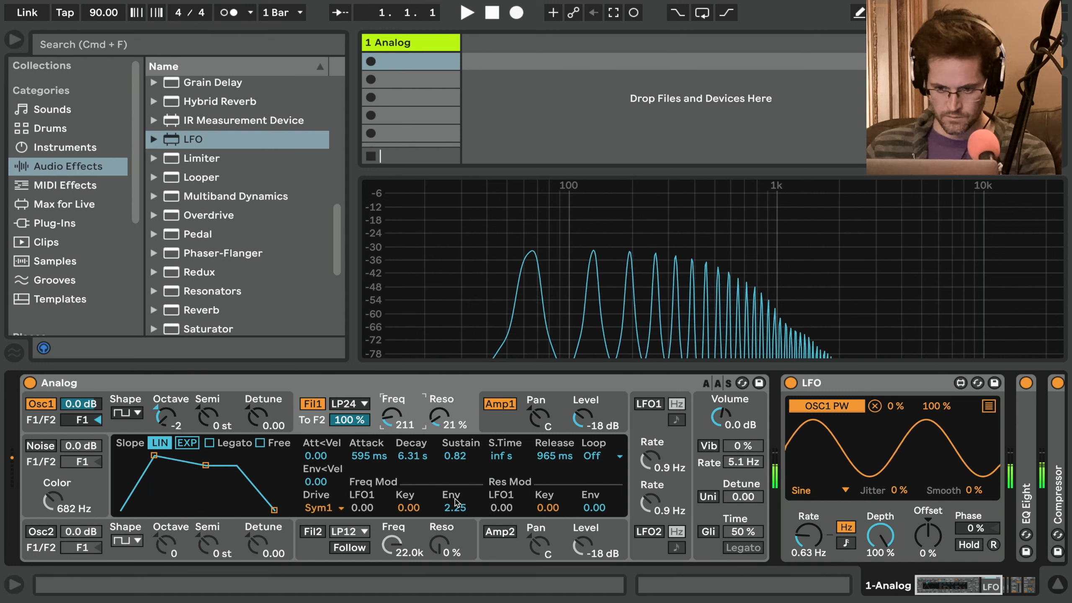
pyautogui.moveTo(454, 508); pyautogui.dragTo(454, 527)
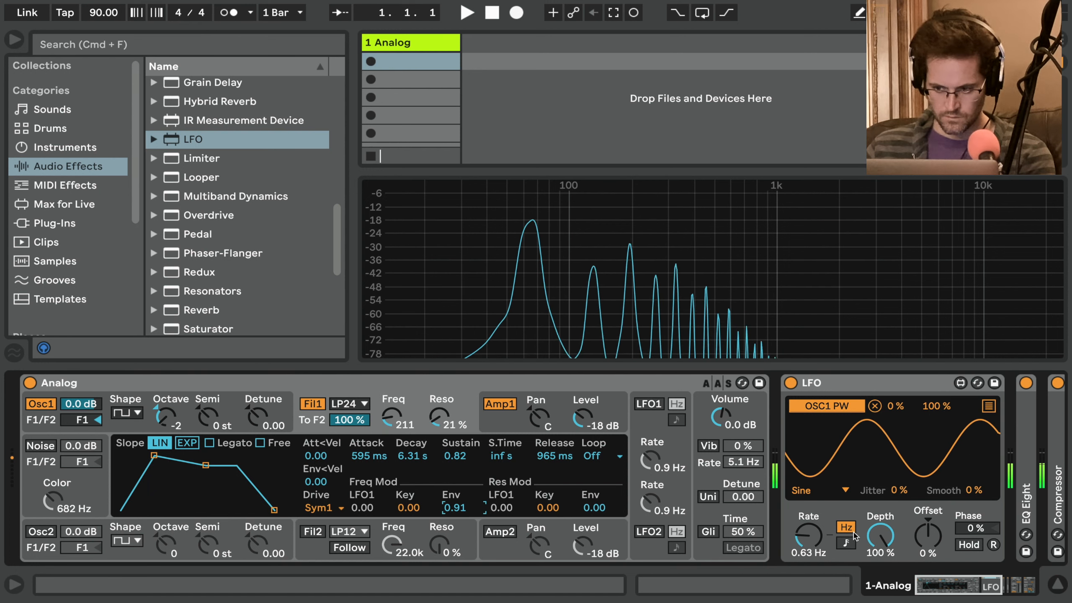
pyautogui.moveTo(815, 537); pyautogui.dragTo(815, 560)
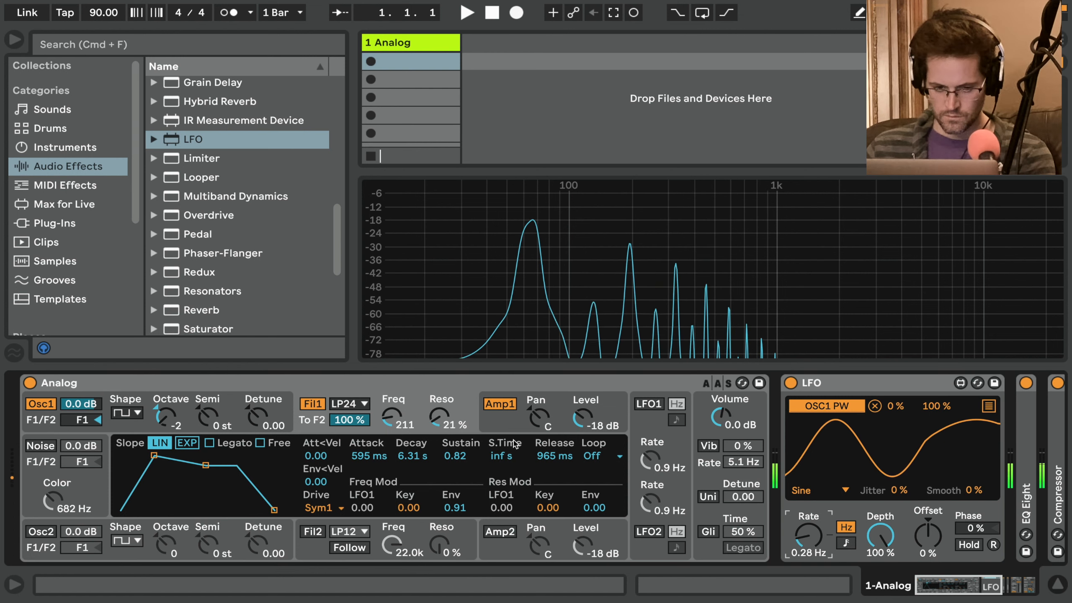
# Delete the Analog instrument and the LFO device from the track
pyautogui.click(280, 383)
pyautogui.press('Delete')
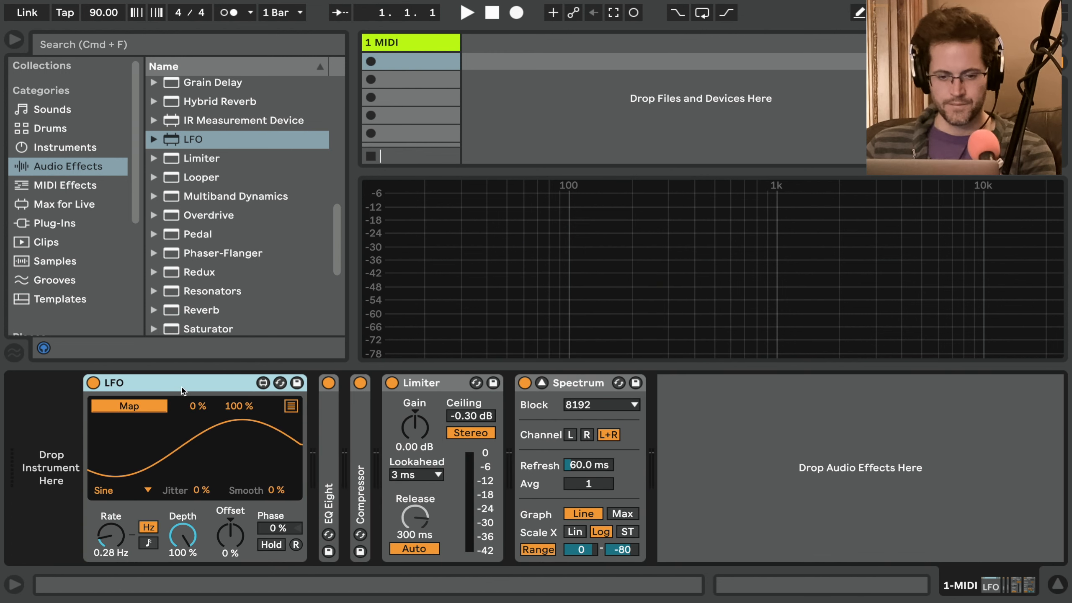
pyautogui.press('Delete')
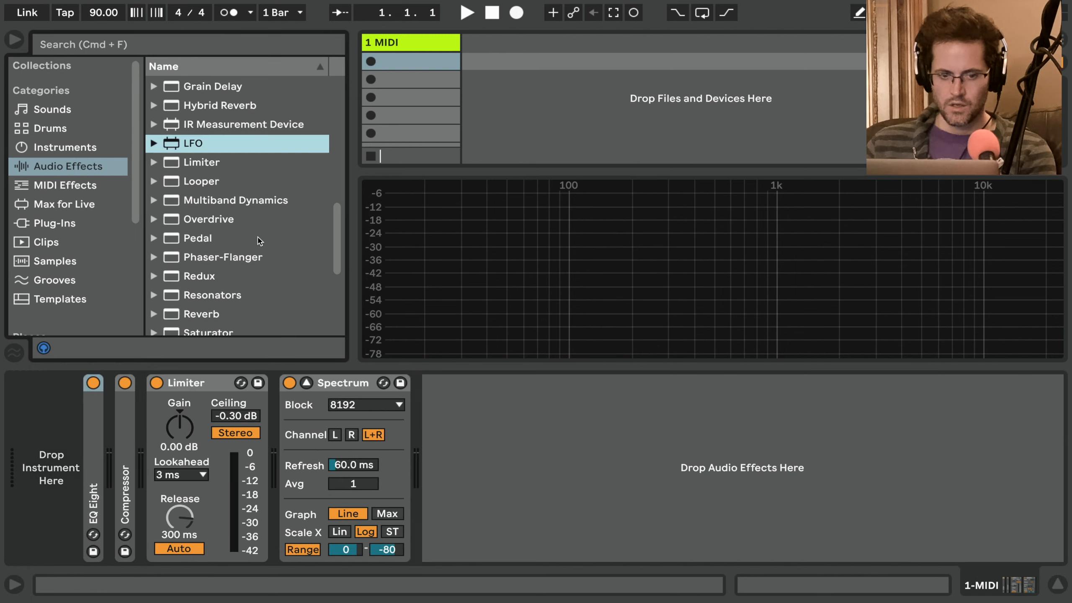
# Load the Drift instrument at the start of the track's device chain
pyautogui.scroll(10, 257, 240)
pyautogui.click(86, 152)
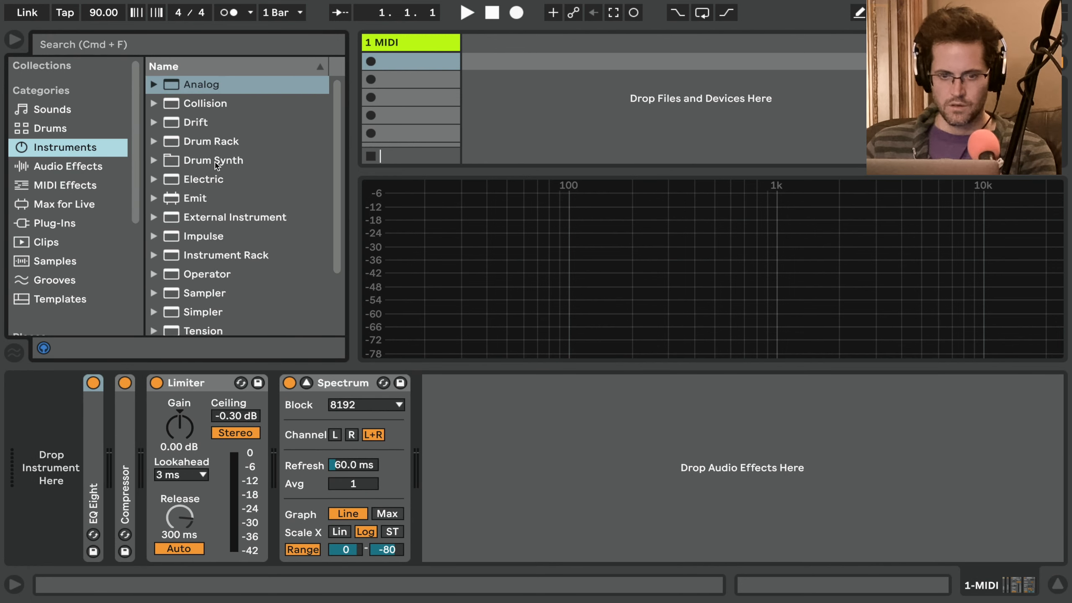
pyautogui.moveTo(198, 122); pyautogui.dragTo(75, 408)
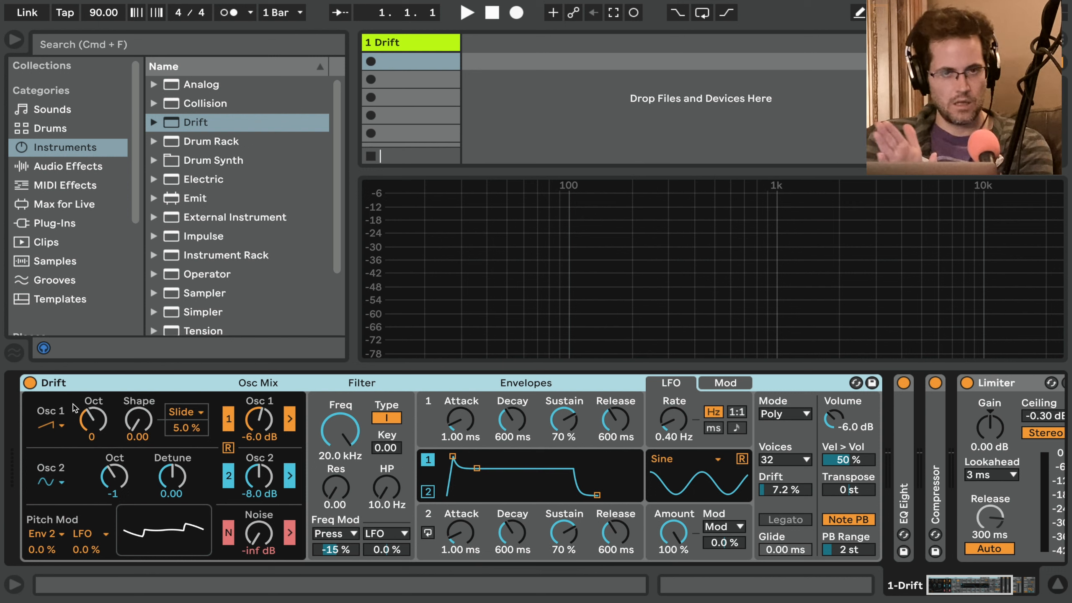
# View the waveform choices for Drift's Osc 1 without changing the shape
pyautogui.click(55, 428)
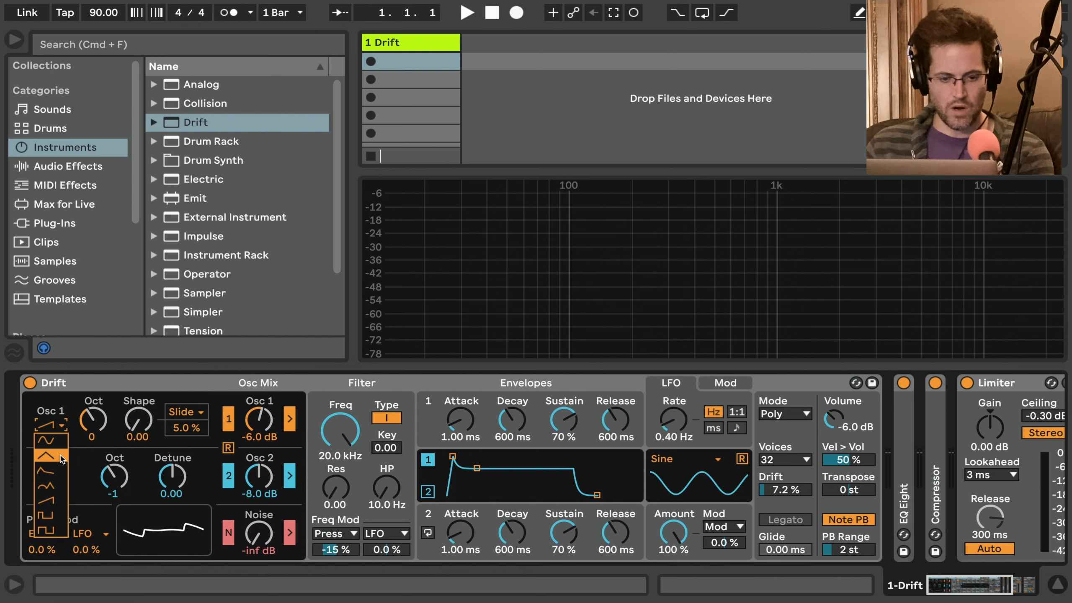
pyautogui.click(95, 385)
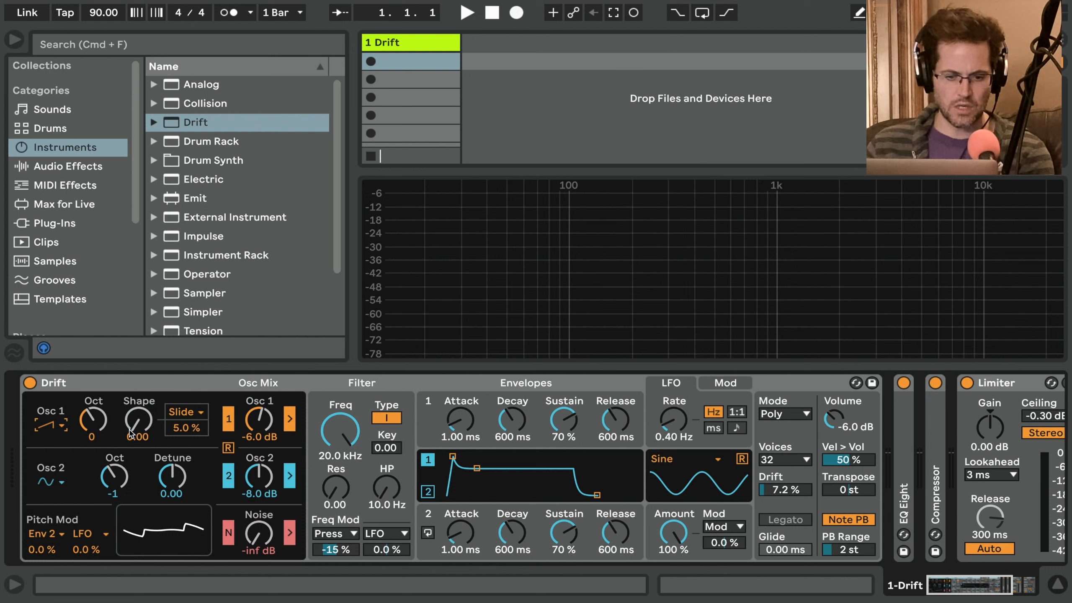
# Switch off Osc 2 and Noise in Drift's oscillator mix, leaving only Osc 1 active
pyautogui.moveTo(131, 430)
pyautogui.mouseDown()
pyautogui.moveTo(131, 345)
pyautogui.moveTo(131, 430)
pyautogui.mouseUp()
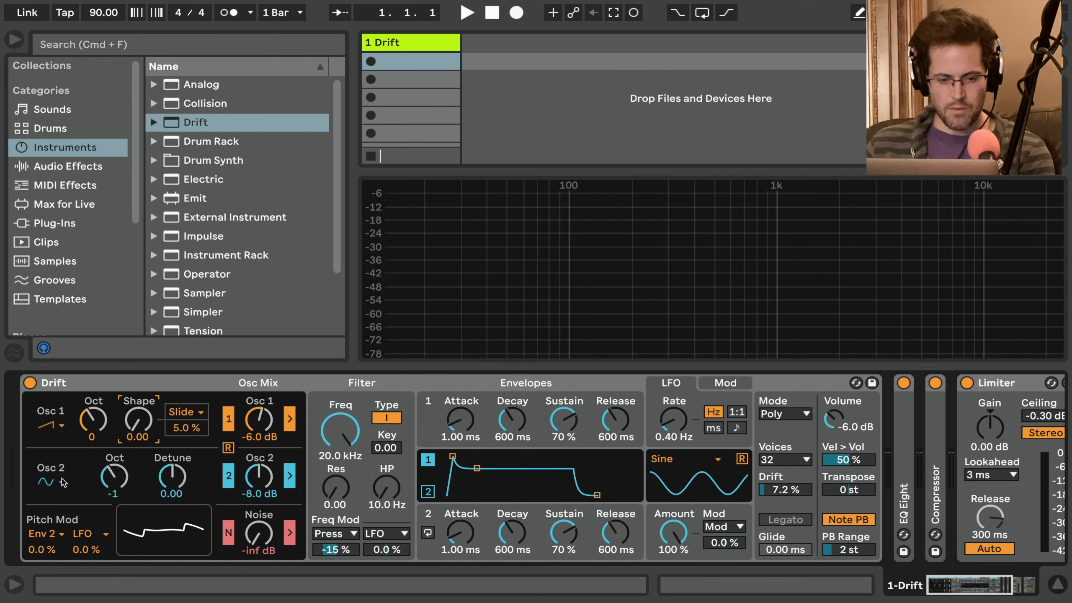
pyautogui.click(228, 476)
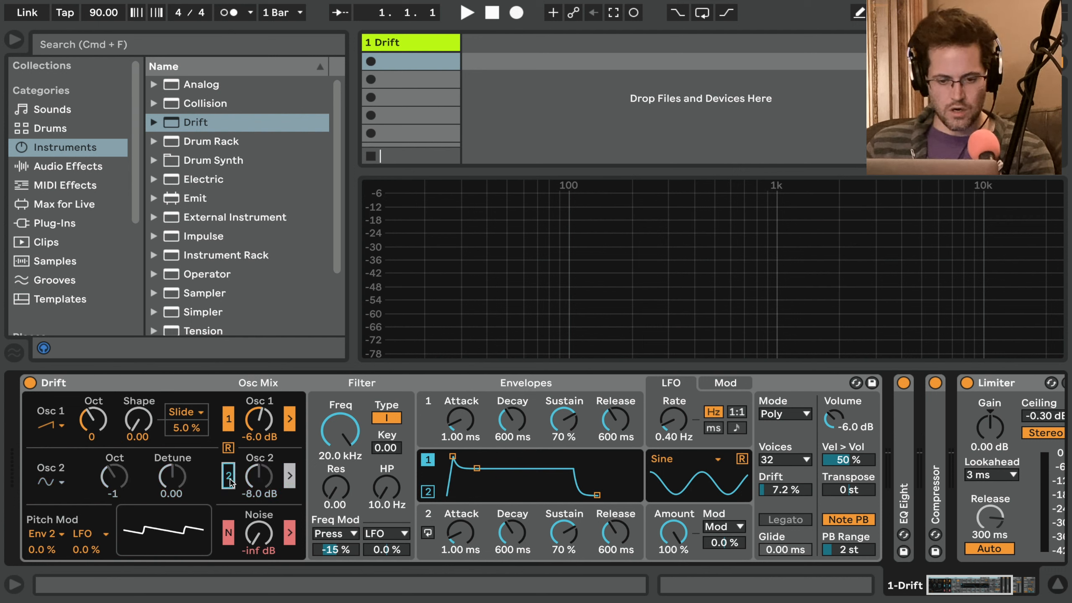
pyautogui.click(229, 532)
pyautogui.click(229, 532)
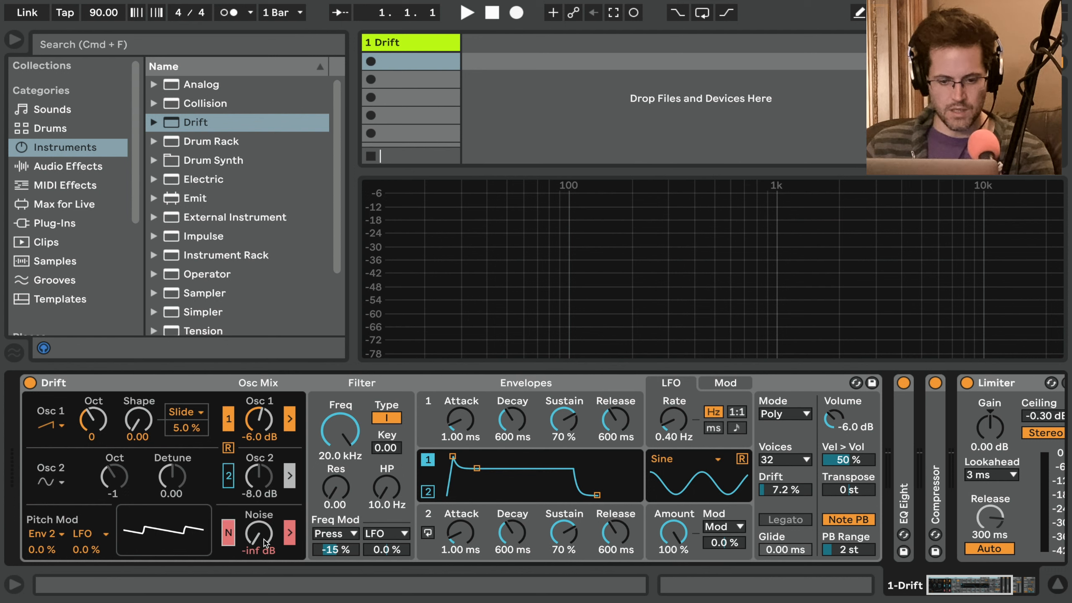
pyautogui.click(228, 533)
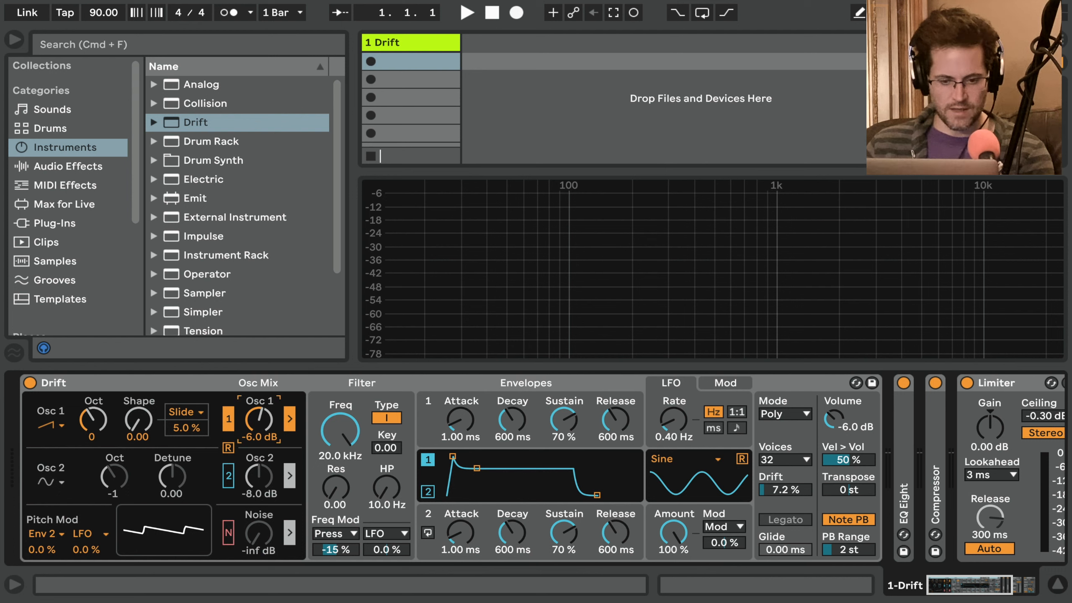
# Transpose Drift by -24 st and set the Osc 1 level to -9.7 dB
pyautogui.moveTo(258, 420); pyautogui.dragTo(258, 414)
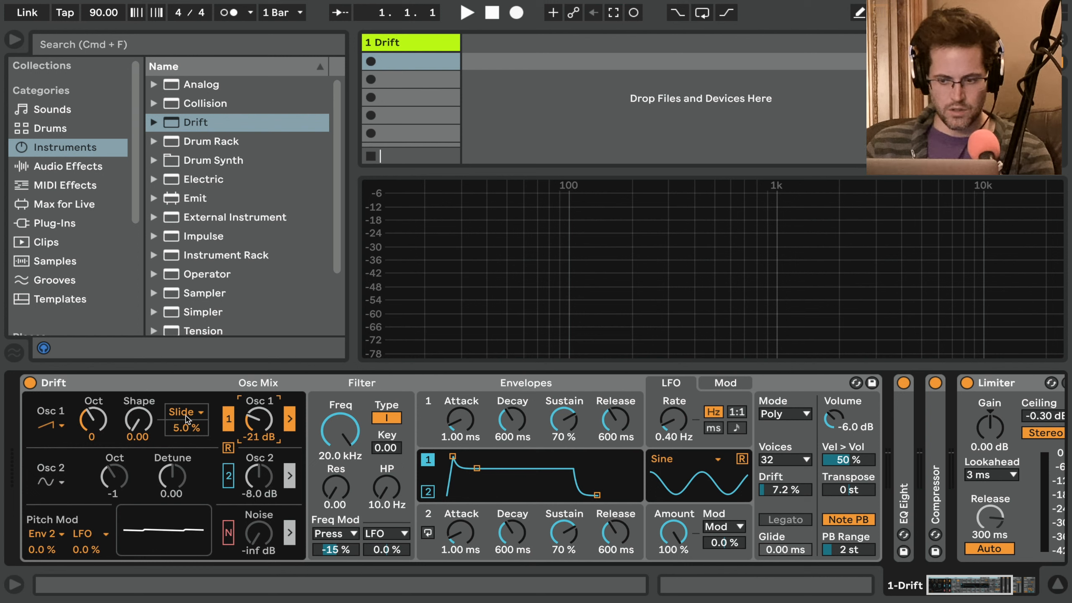
pyautogui.click(858, 494)
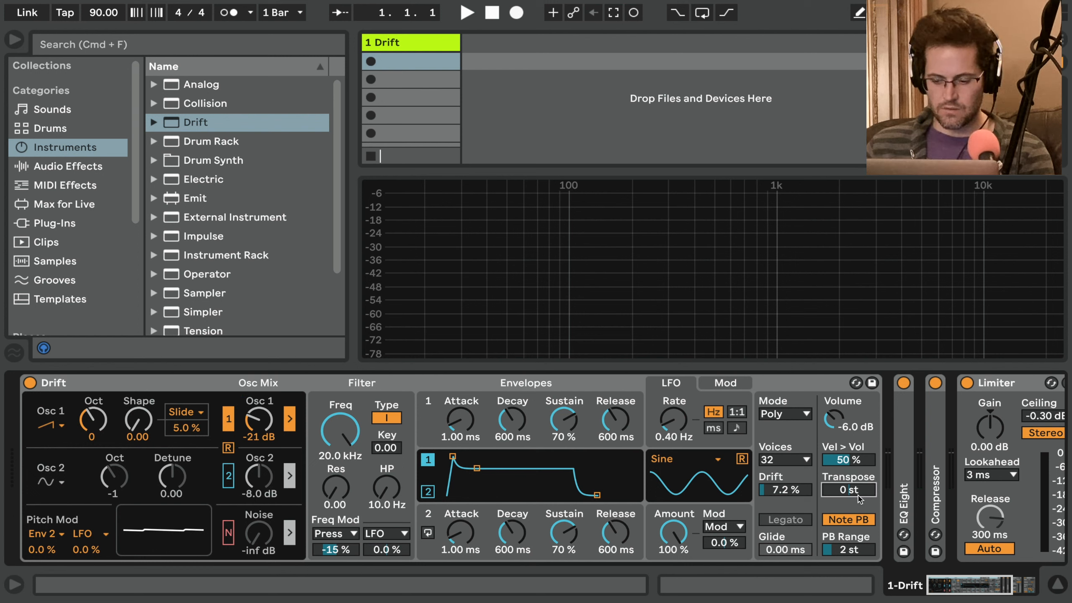
pyautogui.write('-24')
pyautogui.press('Return')
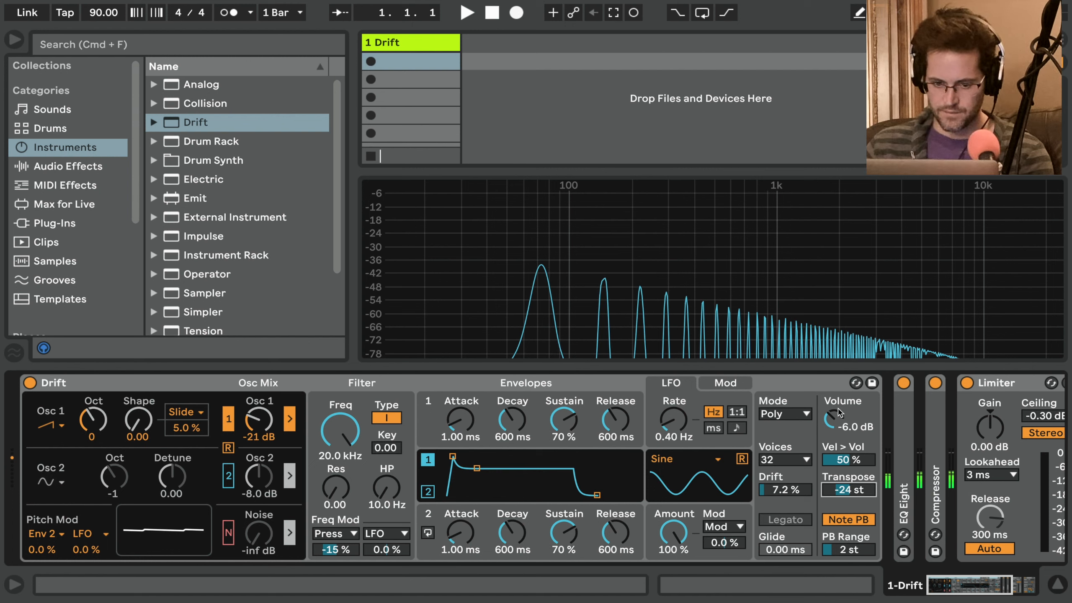
pyautogui.moveTo(250, 424); pyautogui.dragTo(250, 407)
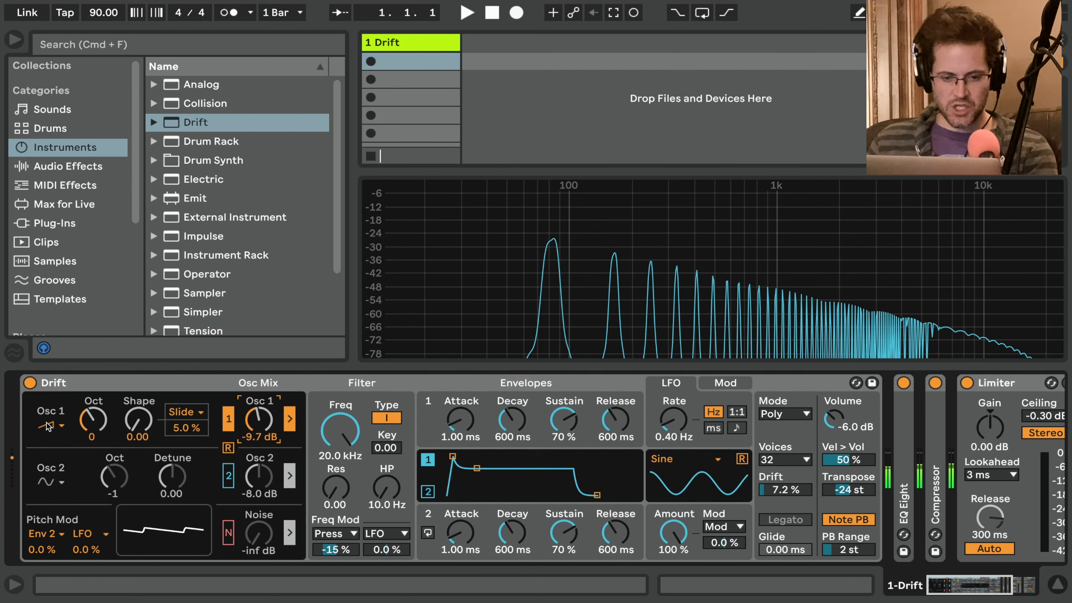
# Sweep Osc 1's Shape through values such as 0.28 and 0.00, ending at 0.05
pyautogui.moveTo(143, 424)
pyautogui.mouseDown()
pyautogui.moveTo(142, 372)
pyautogui.moveTo(143, 408)
pyautogui.mouseUp()
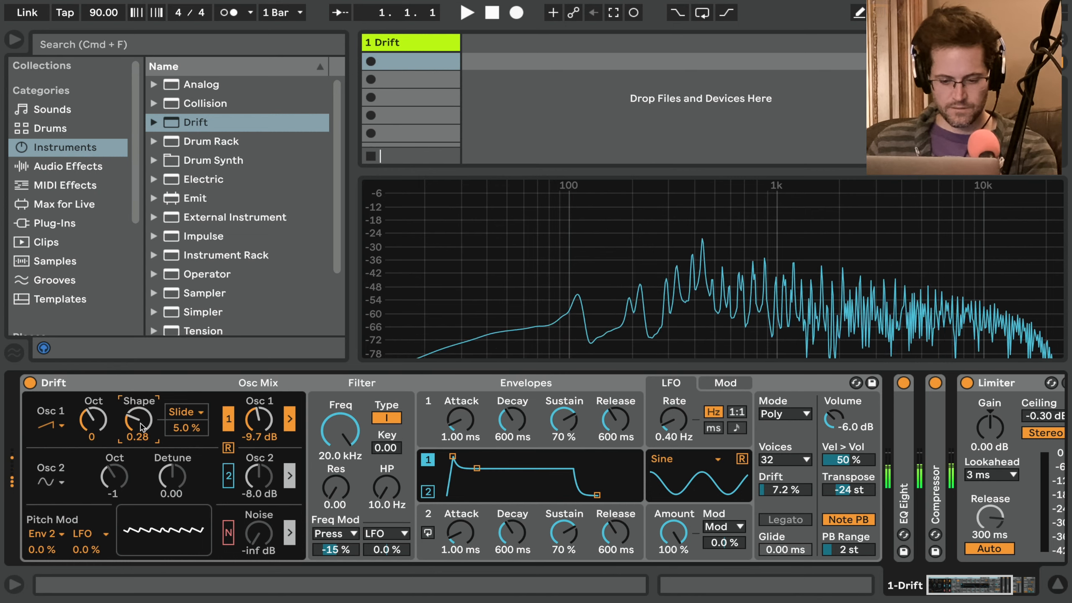
pyautogui.moveTo(140, 424)
pyautogui.mouseDown()
pyautogui.moveTo(138, 443)
pyautogui.moveTo(140, 416)
pyautogui.mouseUp()
pyautogui.moveTo(504, 305)
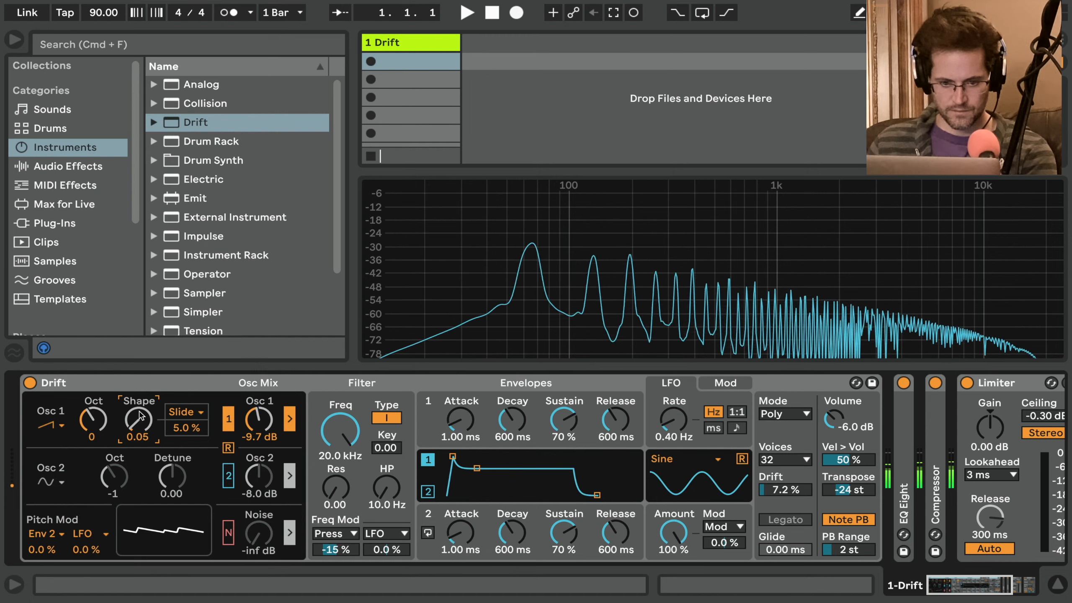
pyautogui.moveTo(141, 418); pyautogui.dragTo(141, 426)
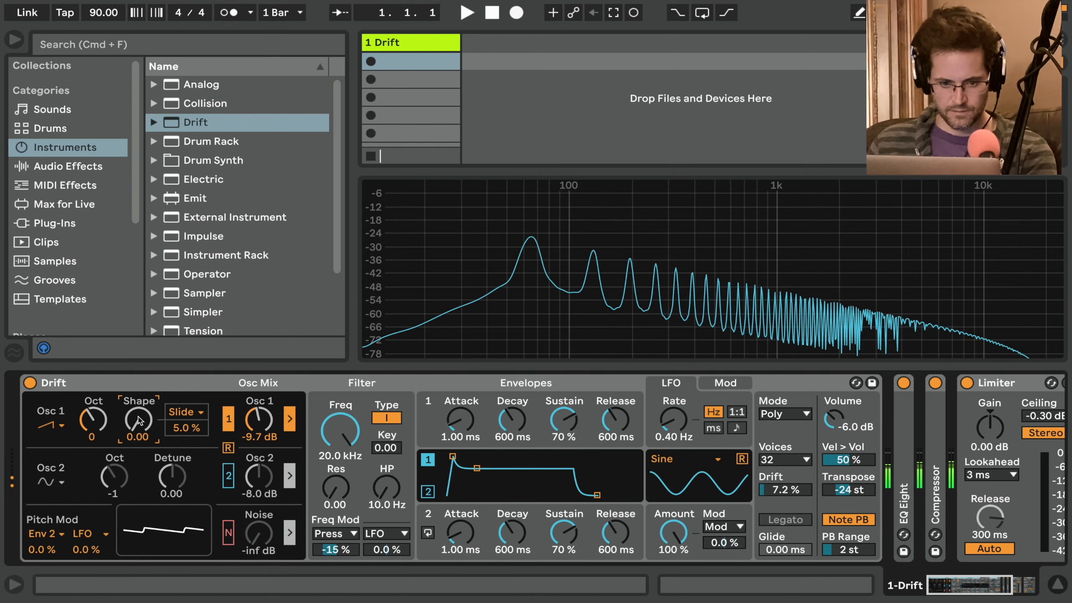
pyautogui.moveTo(140, 421); pyautogui.dragTo(141, 415)
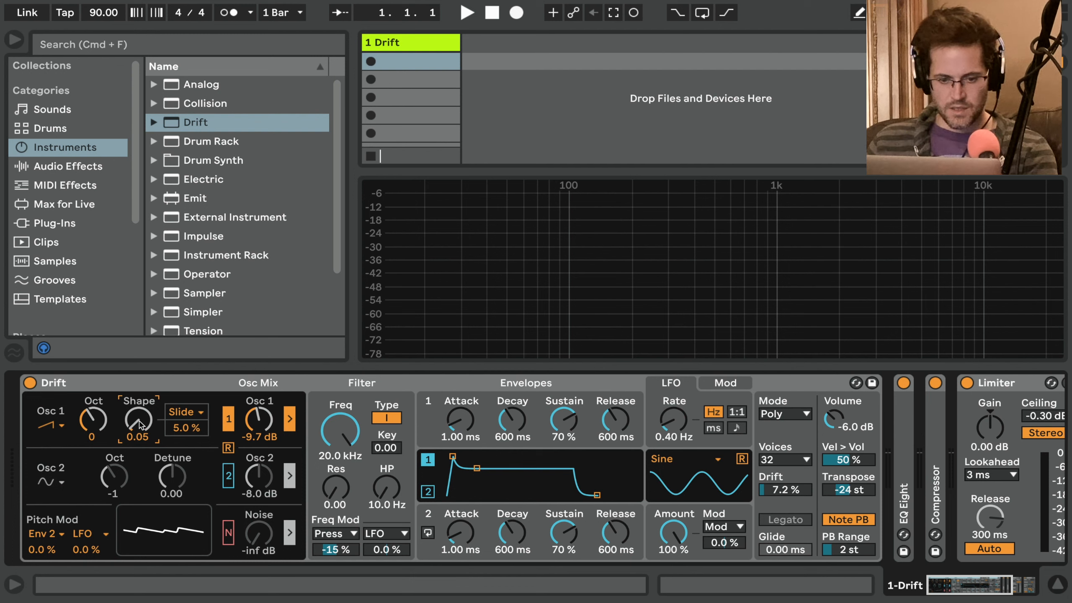
# Add an LFO audio effect device directly after Drift and map it to Osc 1 Shape
pyautogui.click(74, 169)
pyautogui.scroll(-10, 202, 203)
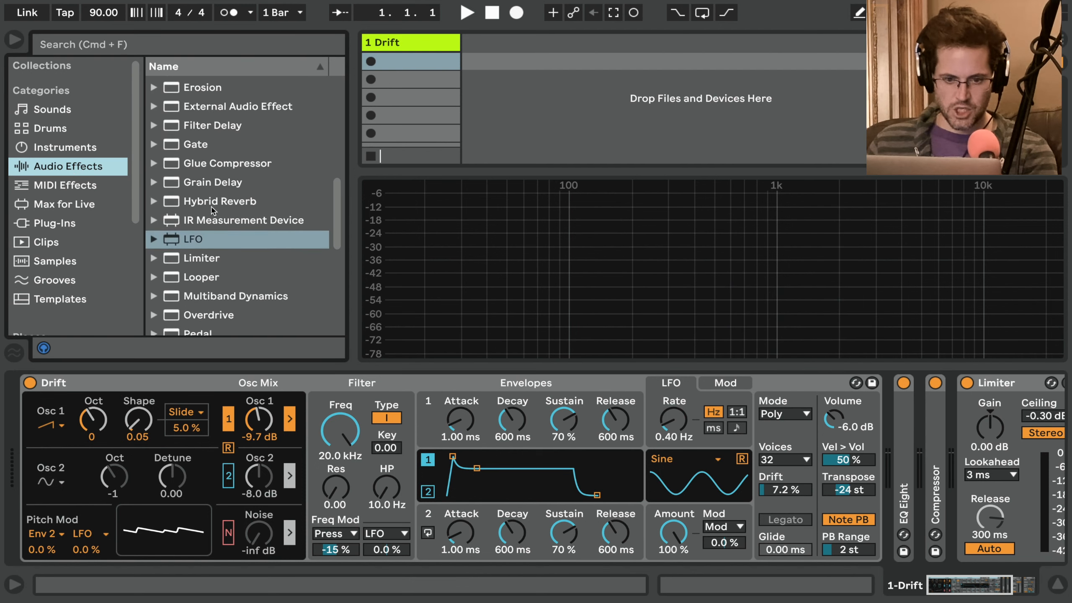
pyautogui.moveTo(197, 244); pyautogui.dragTo(901, 512)
pyautogui.click(874, 406)
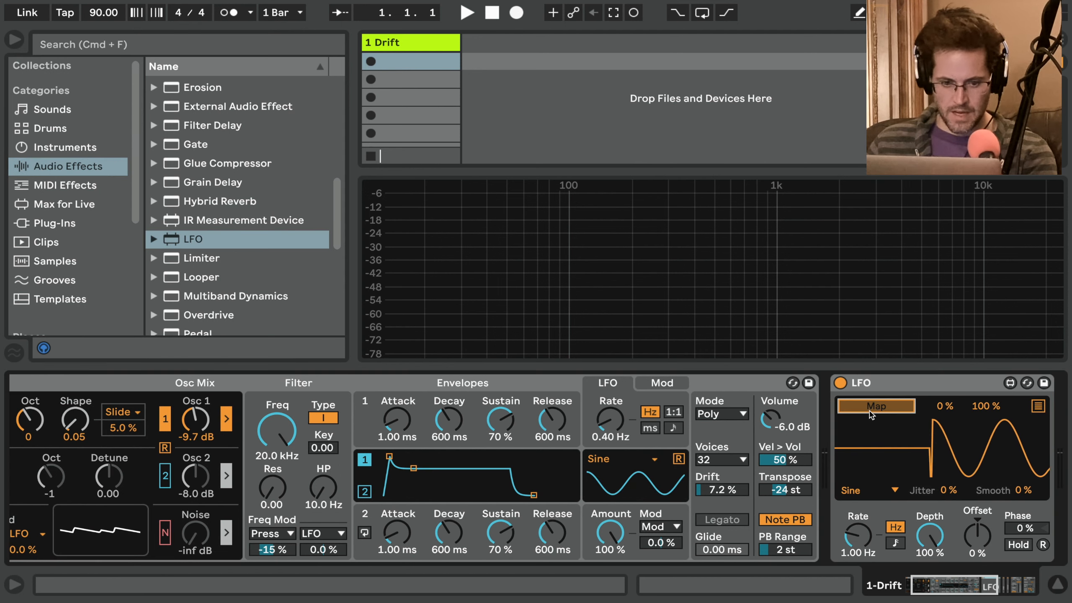
pyautogui.click(75, 419)
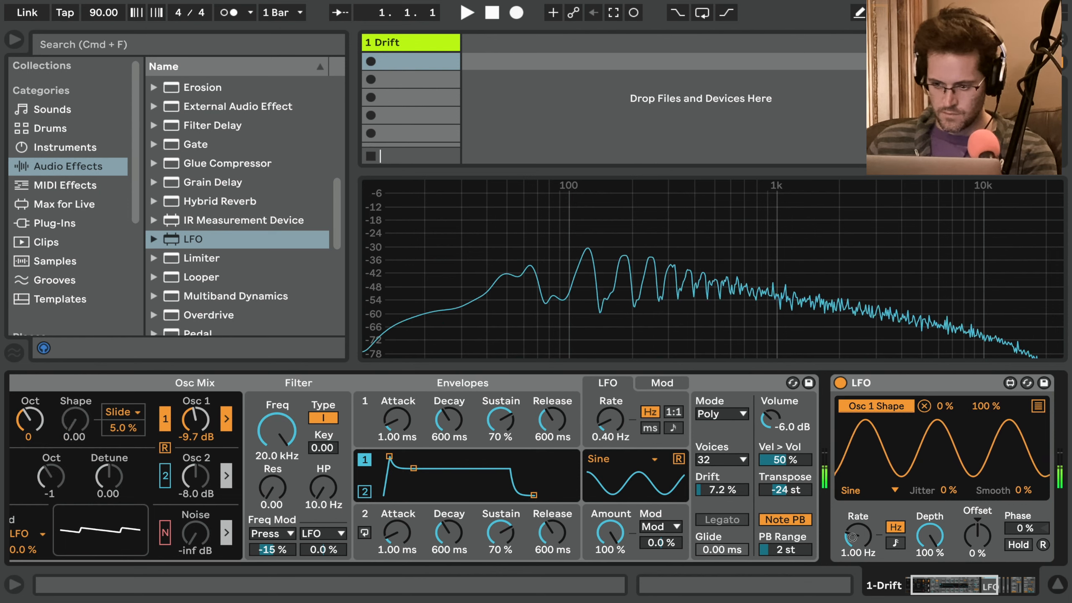
# Set the mapped LFO's depth to 7.87 %, its rate to 0.02 Hz and its jitter to 5 %
pyautogui.moveTo(929, 536); pyautogui.dragTo(927, 601)
pyautogui.moveTo(858, 537); pyautogui.dragTo(858, 587)
pyautogui.moveTo(932, 499); pyautogui.dragTo(932, 496)
pyautogui.hscroll(-3, 787, 491)
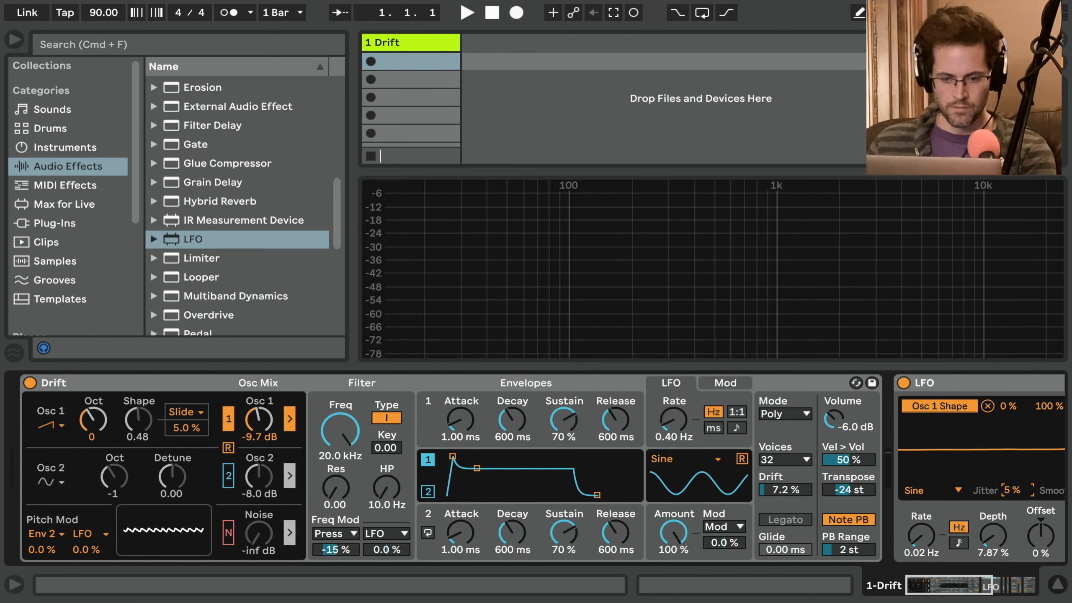
# Enable Drift's Noise at -21 dB and set the filter to 668 Hz with a resonance of 0.61
pyautogui.moveTo(636, 495); pyautogui.dragTo(504, 468)
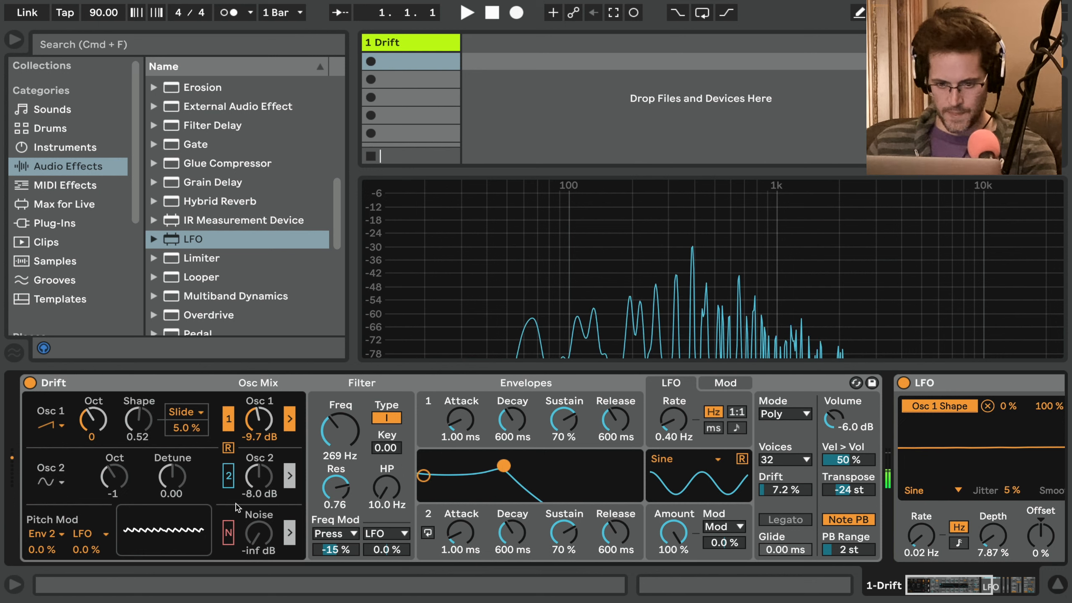
pyautogui.click(225, 532)
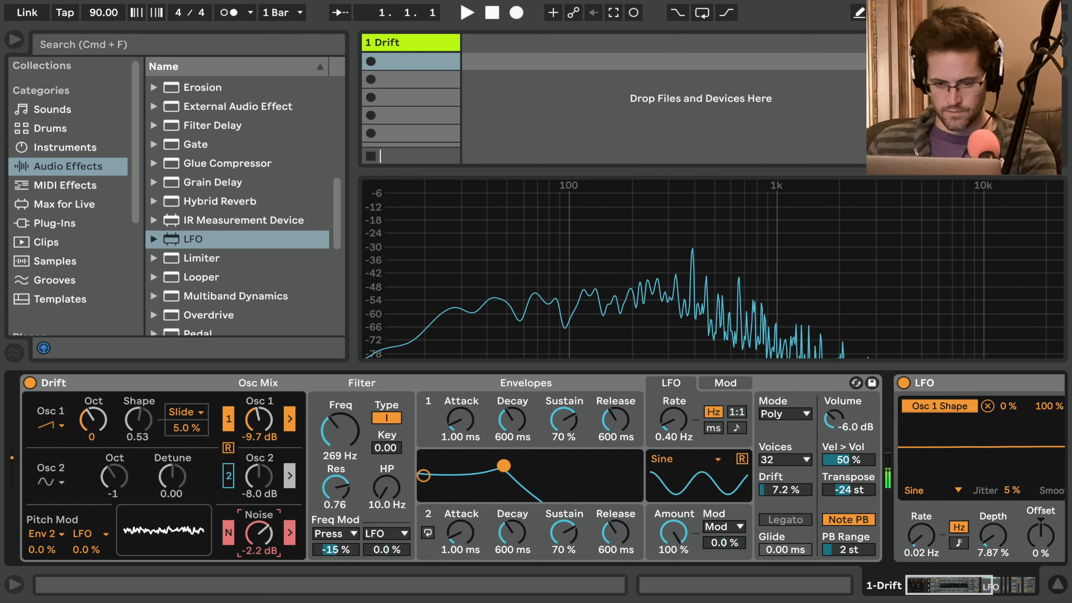
pyautogui.moveTo(340, 489)
pyautogui.mouseDown()
pyautogui.moveTo(341, 526)
pyautogui.moveTo(341, 504)
pyautogui.mouseUp()
pyautogui.moveTo(340, 432); pyautogui.dragTo(340, 417)
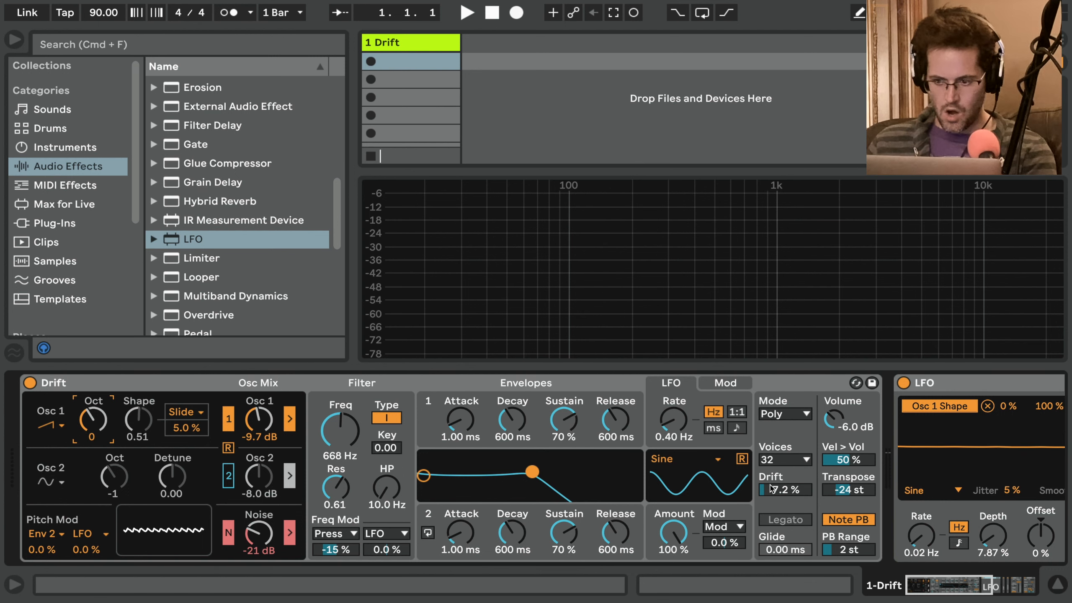
# Set the offset of the LFO device modulating Osc 1 Shape to -79 %
pyautogui.hscroll(5, 554, 454)
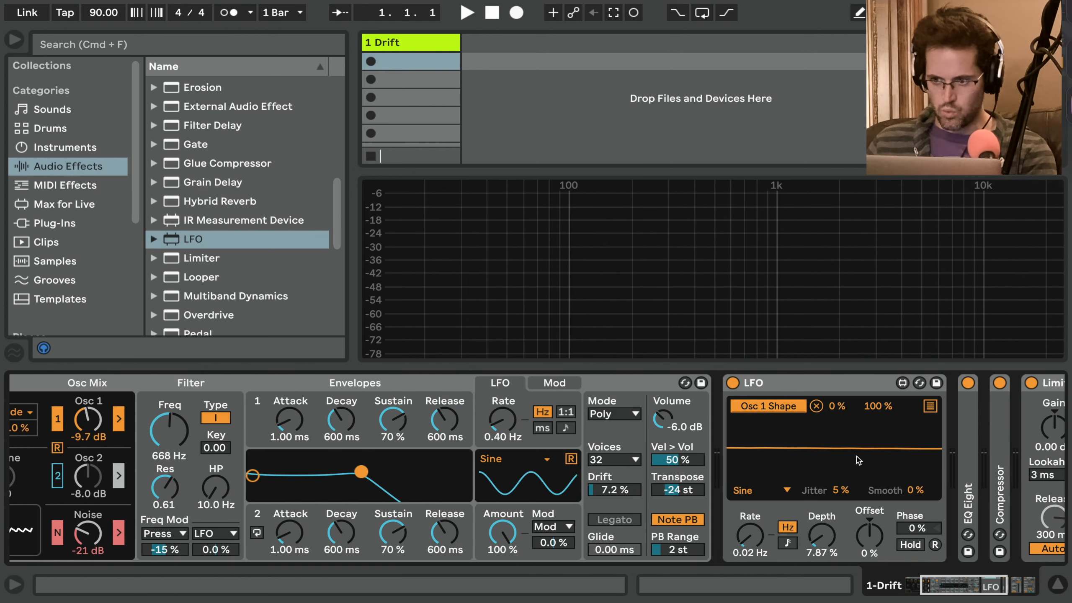
pyautogui.click(838, 383)
pyautogui.hscroll(-5, 838, 388)
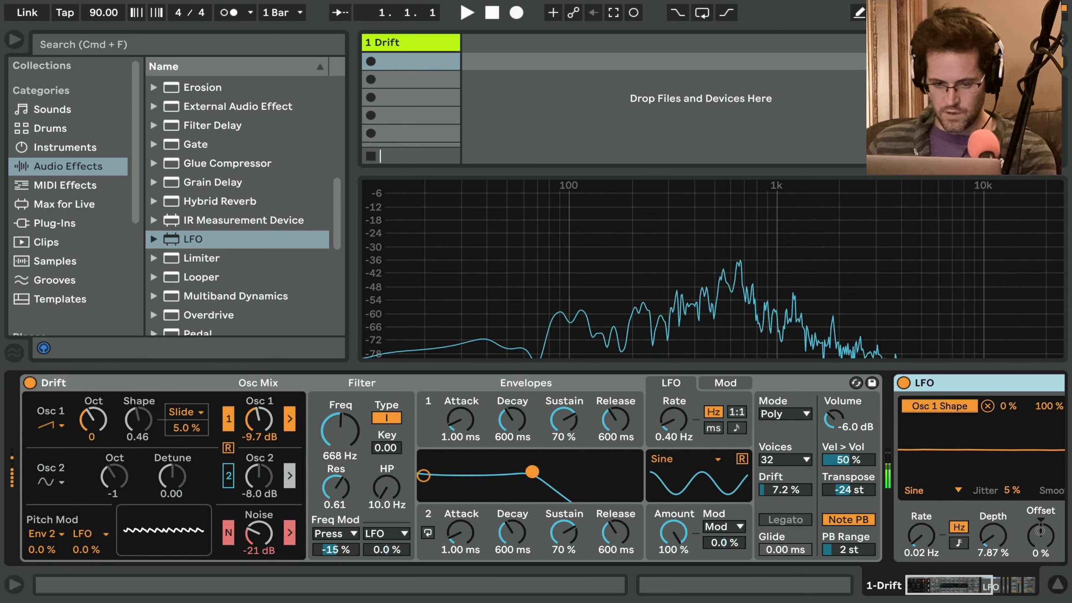
pyautogui.moveTo(1039, 531); pyautogui.dragTo(1043, 557)
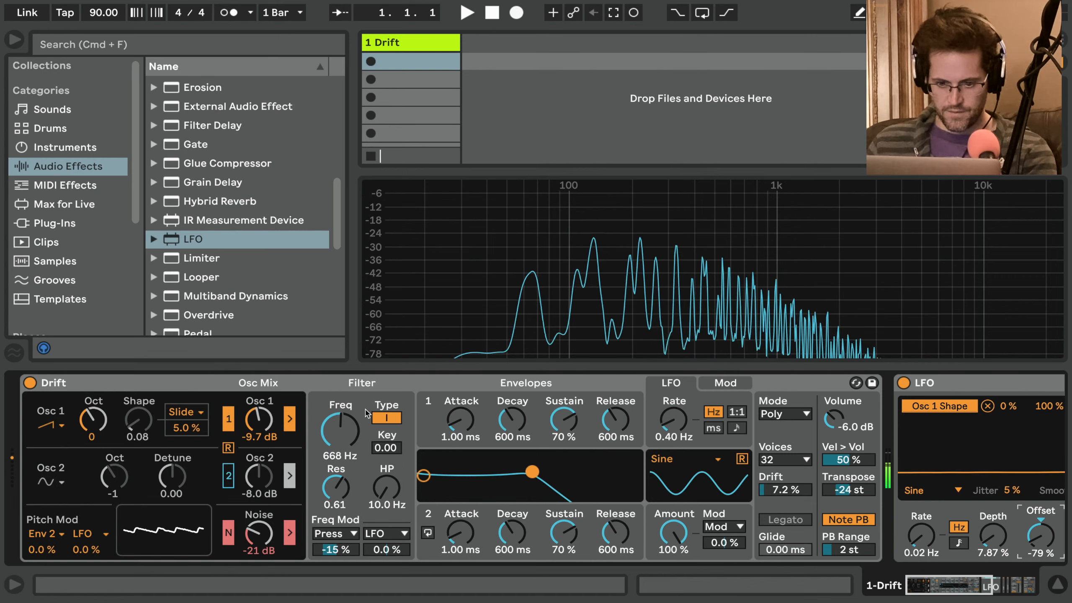
# Assign Env 1 as the filter's first frequency modulation source with an amount of 100 %
pyautogui.click(368, 400)
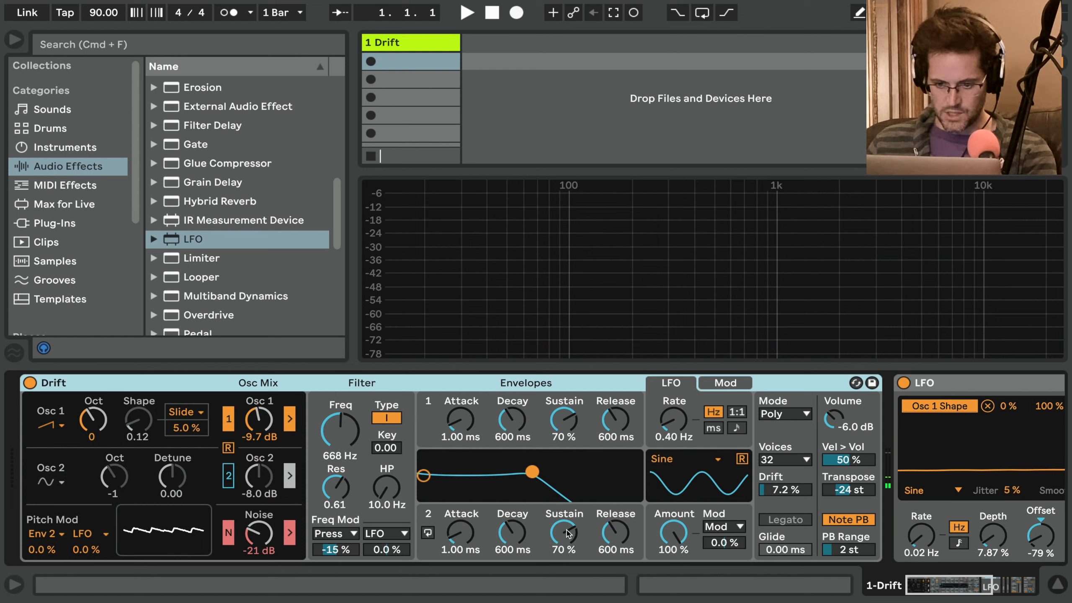
pyautogui.click(397, 534)
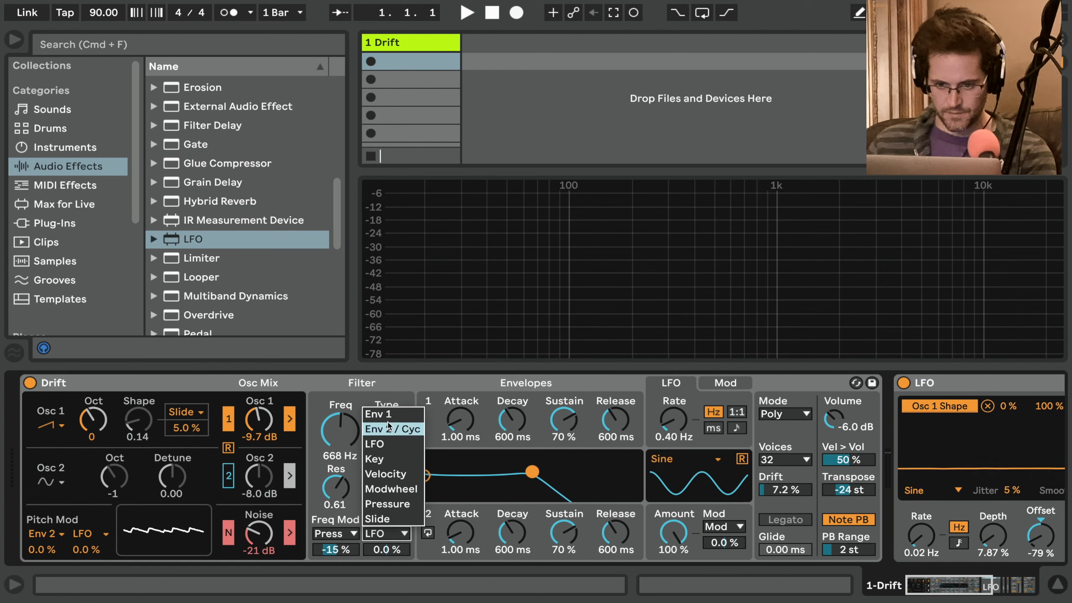
pyautogui.click(347, 506)
pyautogui.click(354, 534)
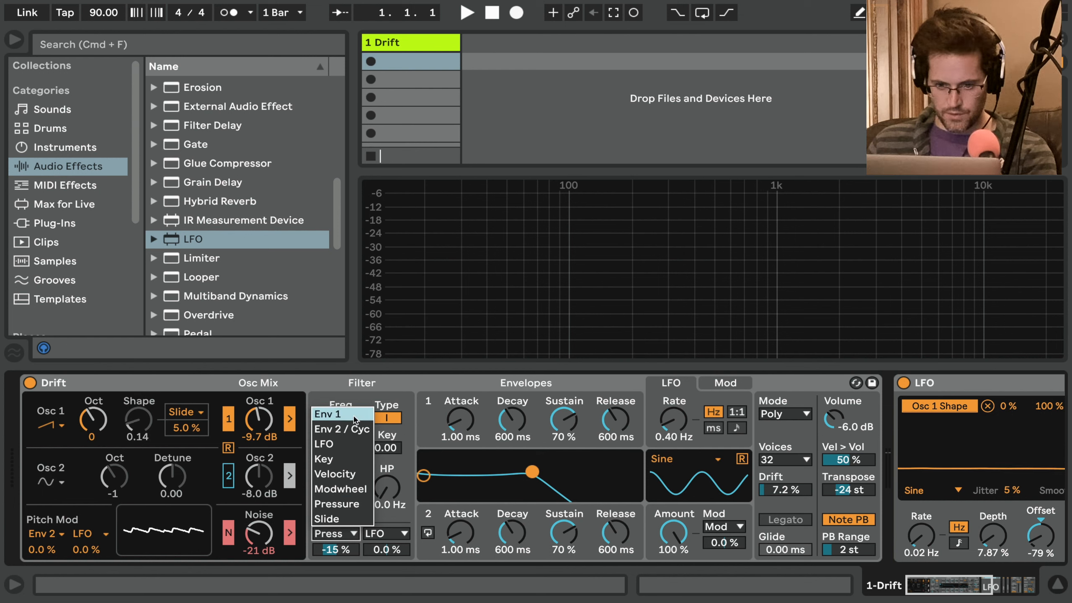
pyautogui.press('Escape')
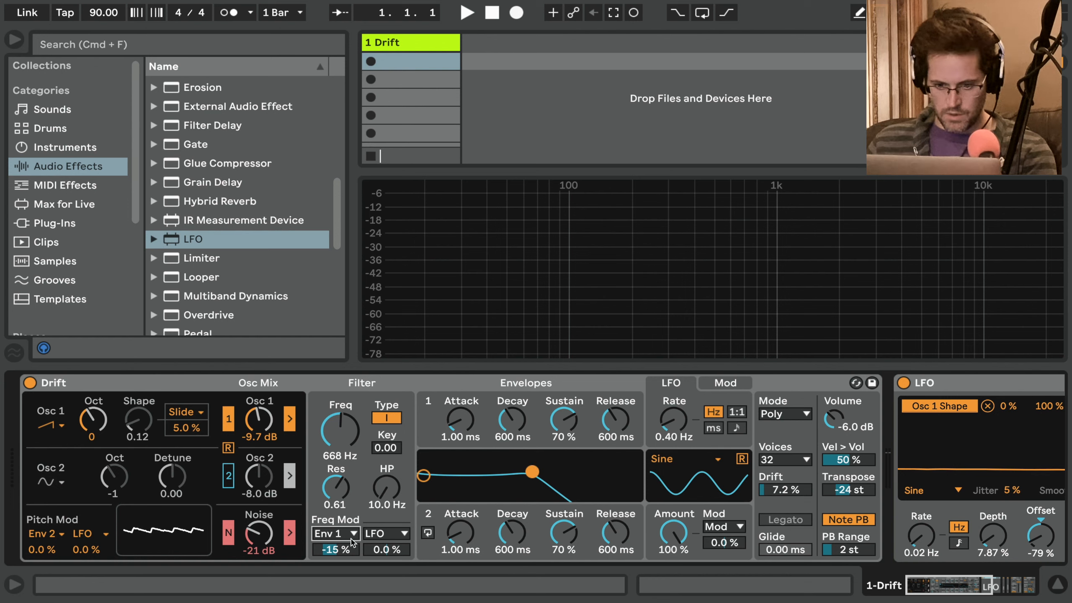
pyautogui.moveTo(342, 550); pyautogui.dragTo(342, 538)
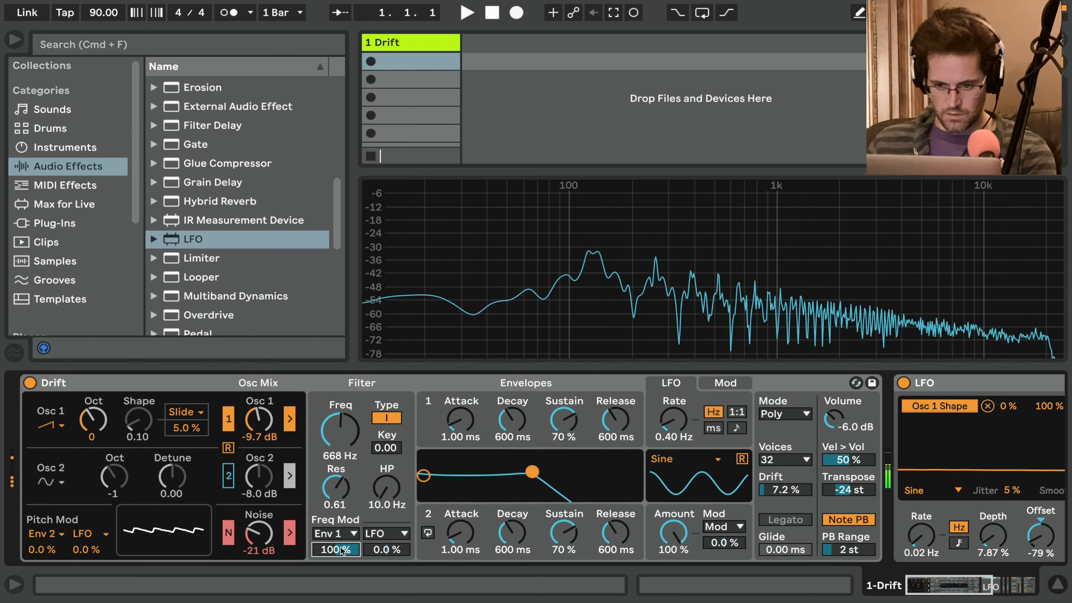
# Lower Drift's filter to 47.0 Hz with 0.88 resonance, comparing the Env 1 modulation at 0 % and 100 %
pyautogui.moveTo(532, 471); pyautogui.dragTo(440, 472)
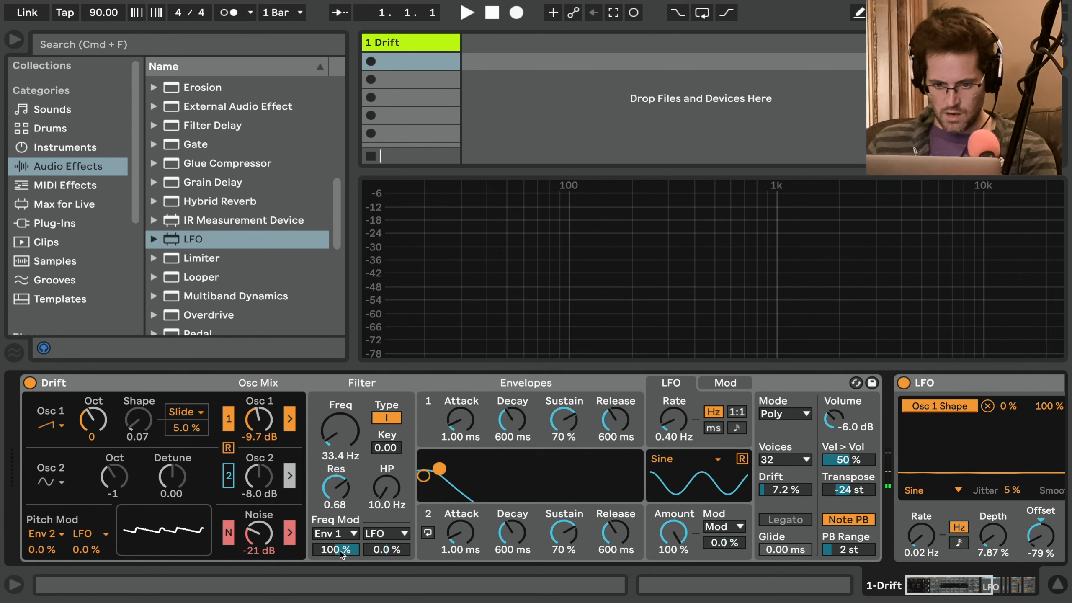
pyautogui.moveTo(340, 553); pyautogui.dragTo(340, 593)
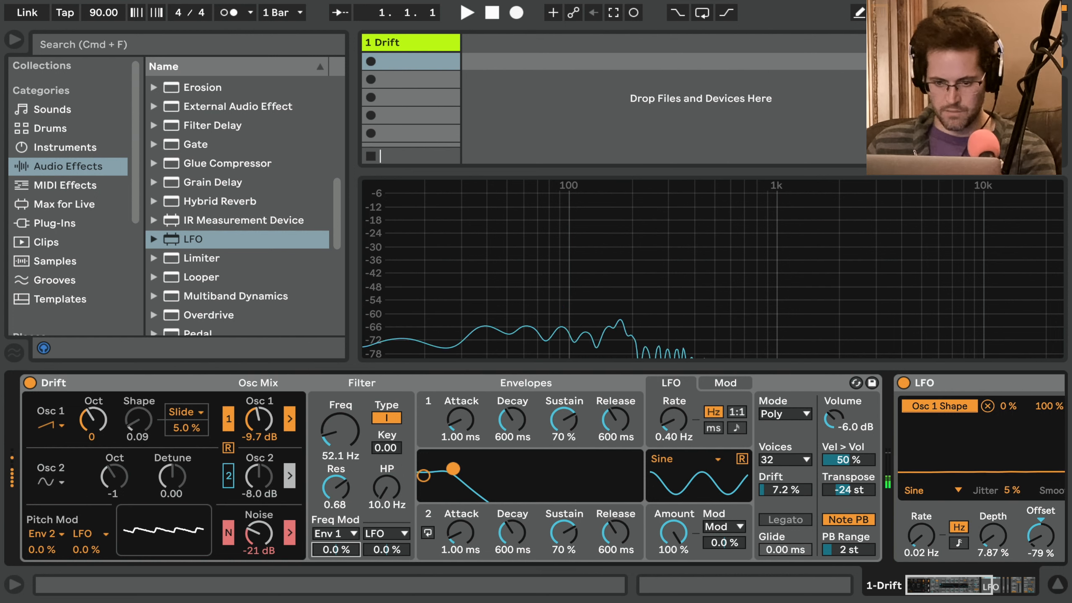
pyautogui.moveTo(466, 470)
pyautogui.mouseDown()
pyautogui.moveTo(645, 456)
pyautogui.moveTo(424, 475)
pyautogui.moveTo(460, 467)
pyautogui.moveTo(449, 460)
pyautogui.mouseUp()
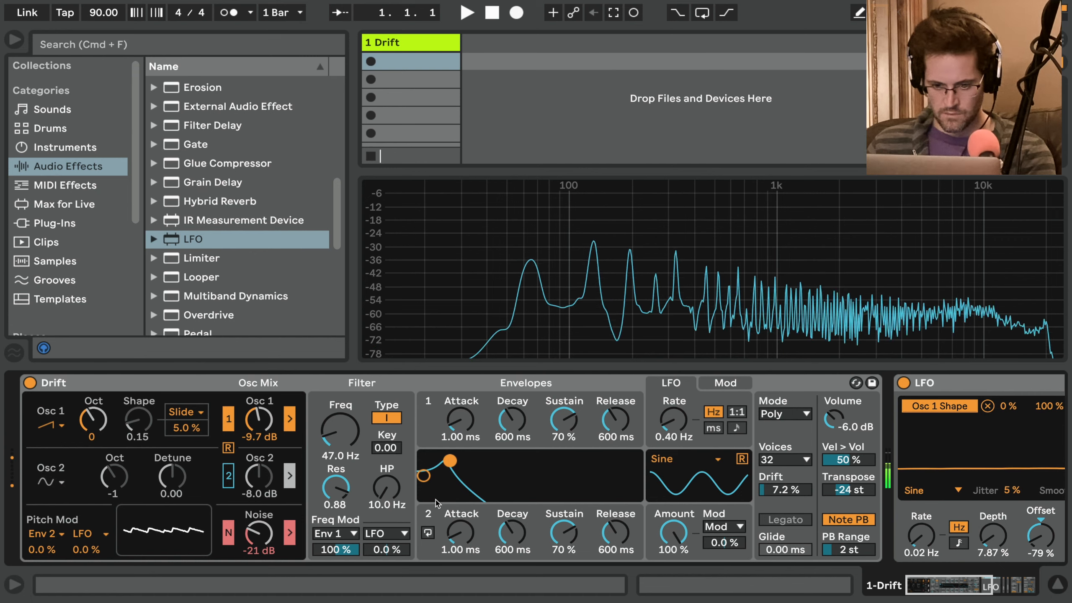
# Try 7.2 % LFO modulation on the filter, return it to 0.0 %, and set the filter frequency to 61.8 Hz
pyautogui.click(386, 549)
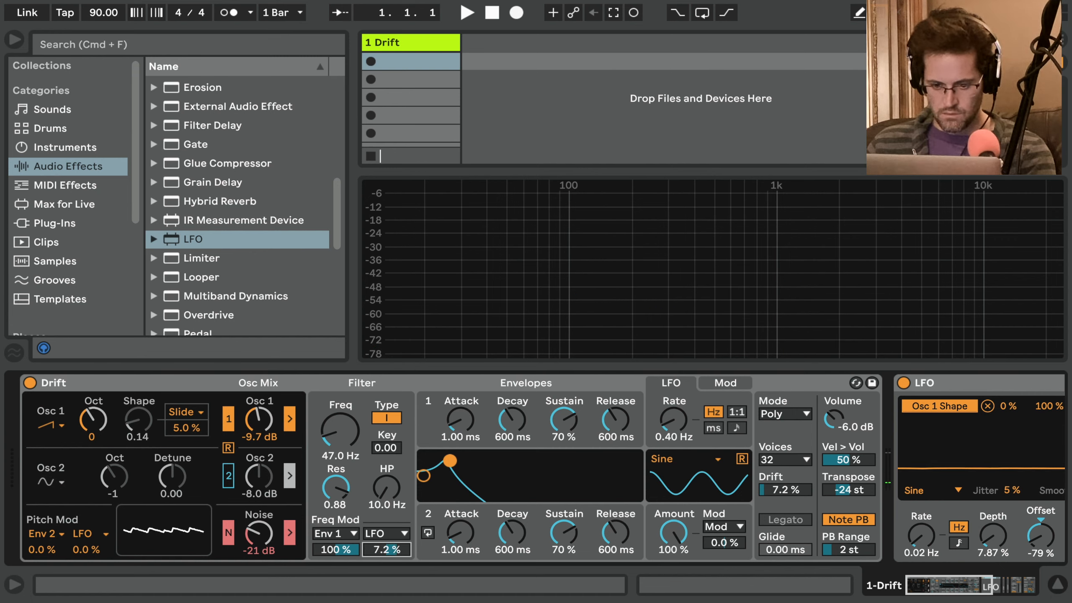
pyautogui.moveTo(386, 550); pyautogui.dragTo(386, 548)
pyautogui.moveTo(449, 460); pyautogui.dragTo(458, 460)
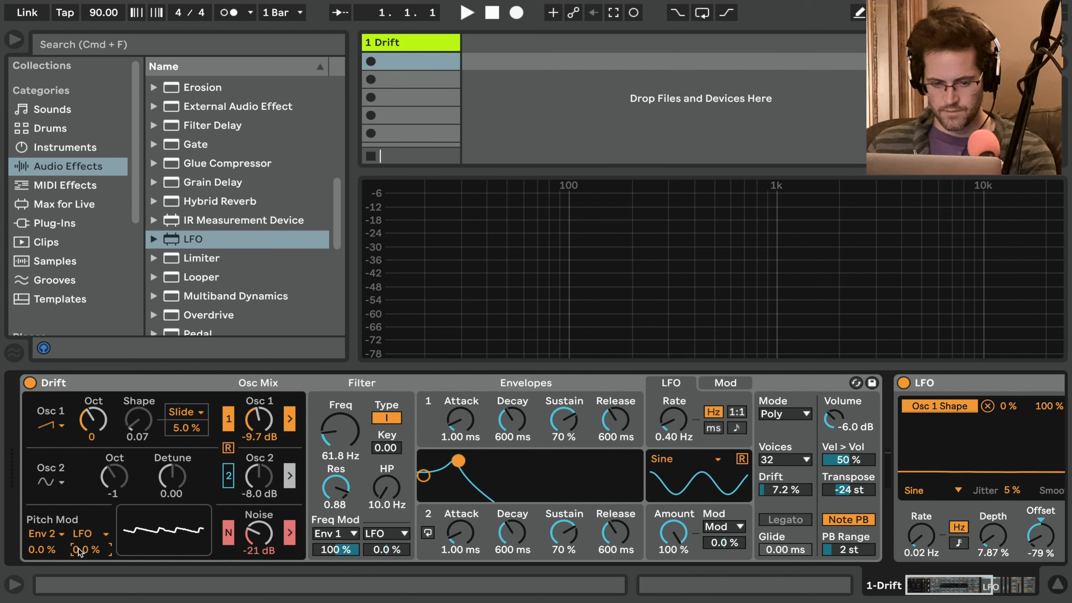
# Set Drift's LFO pitch modulation to 0.6 % and give Envelope 1 a 15.9 s decay with 92 % sustain
pyautogui.moveTo(79, 552)
pyautogui.mouseDown()
pyautogui.moveTo(79, 517)
pyautogui.moveTo(79, 551)
pyautogui.mouseUp()
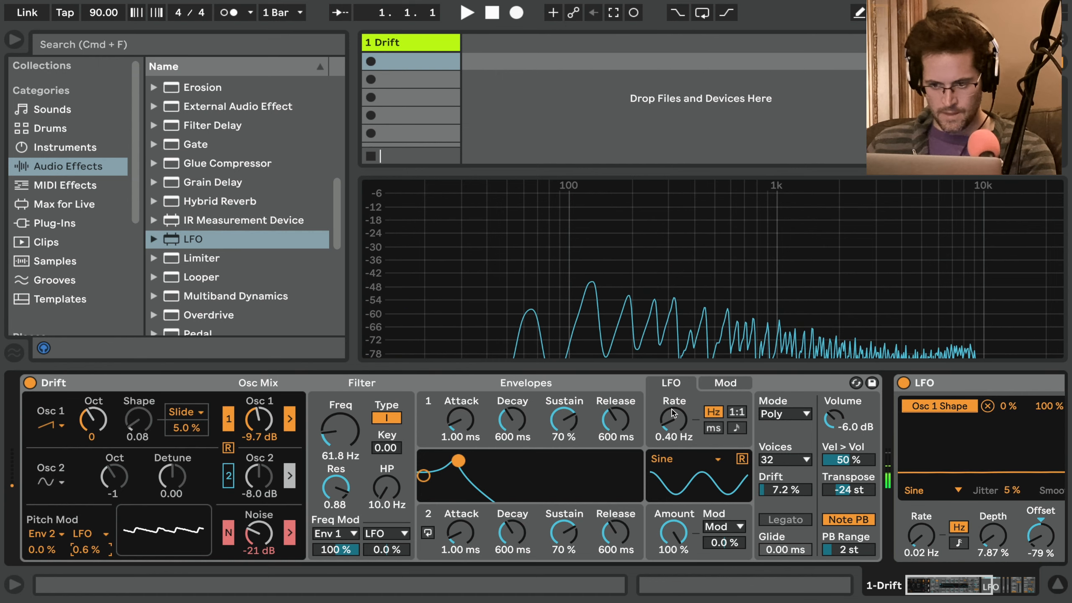
pyautogui.click(439, 421)
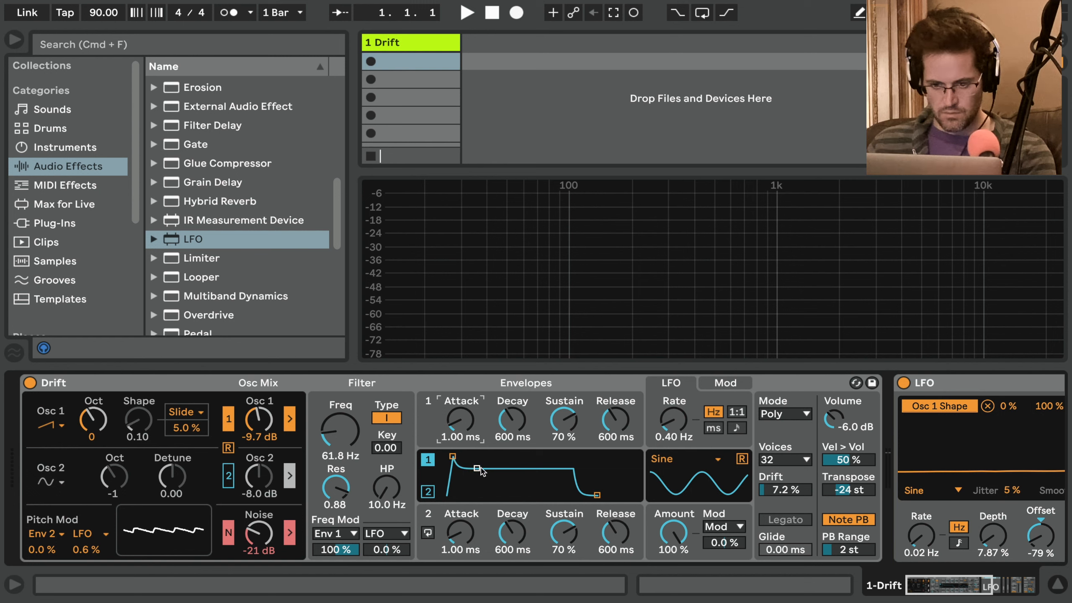
pyautogui.moveTo(477, 468); pyautogui.dragTo(502, 459)
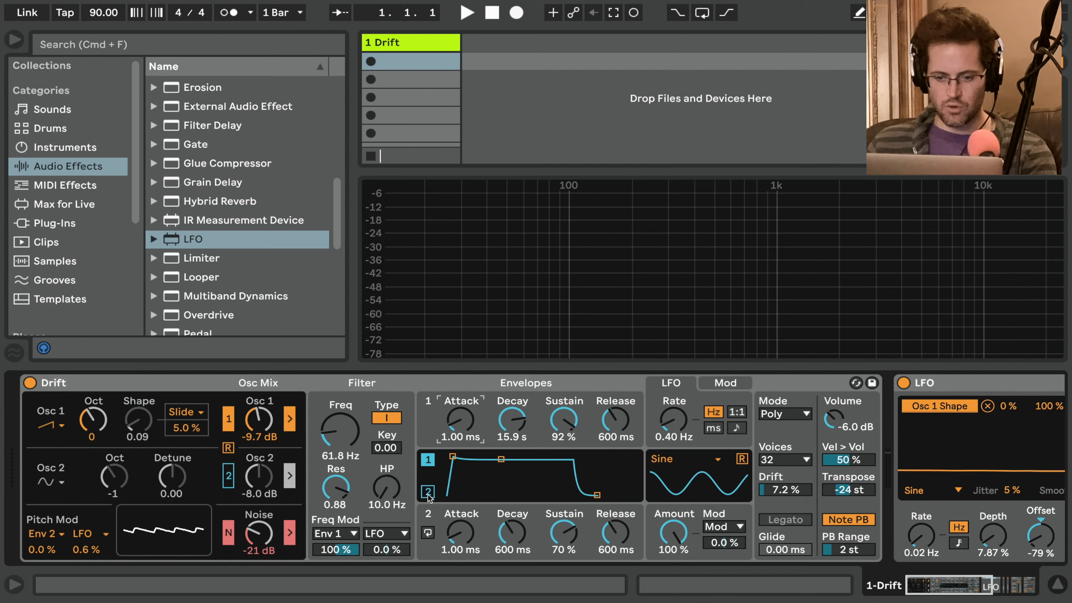
# Try a 2.59 s decay with 0.0 % sustain on Envelope 1, comparing its filter modulation at 0.0 % and 100 %
pyautogui.moveTo(501, 459); pyautogui.dragTo(486, 494)
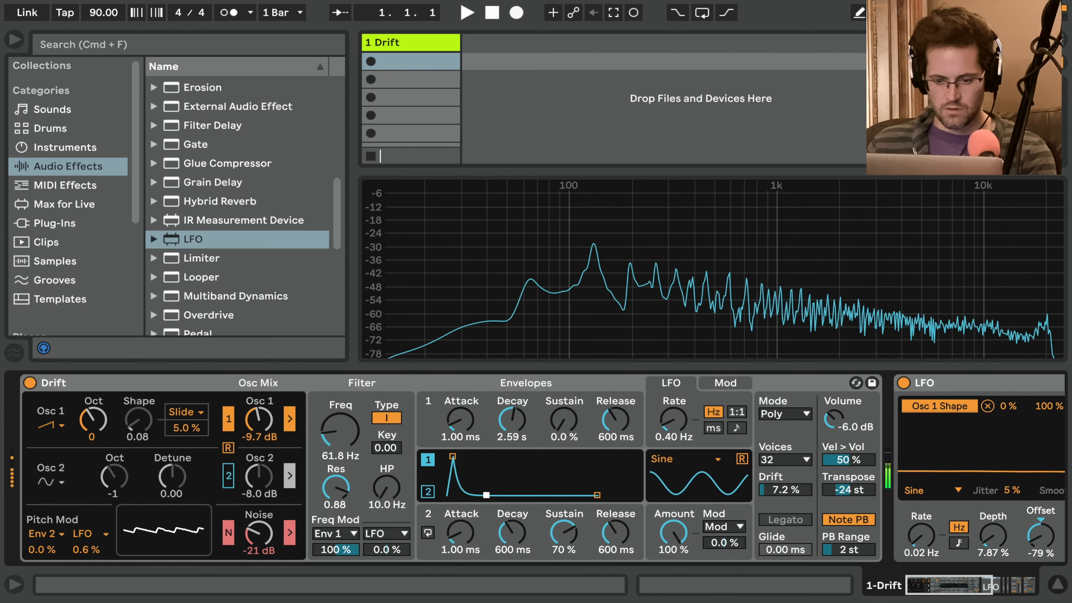
pyautogui.click(345, 549)
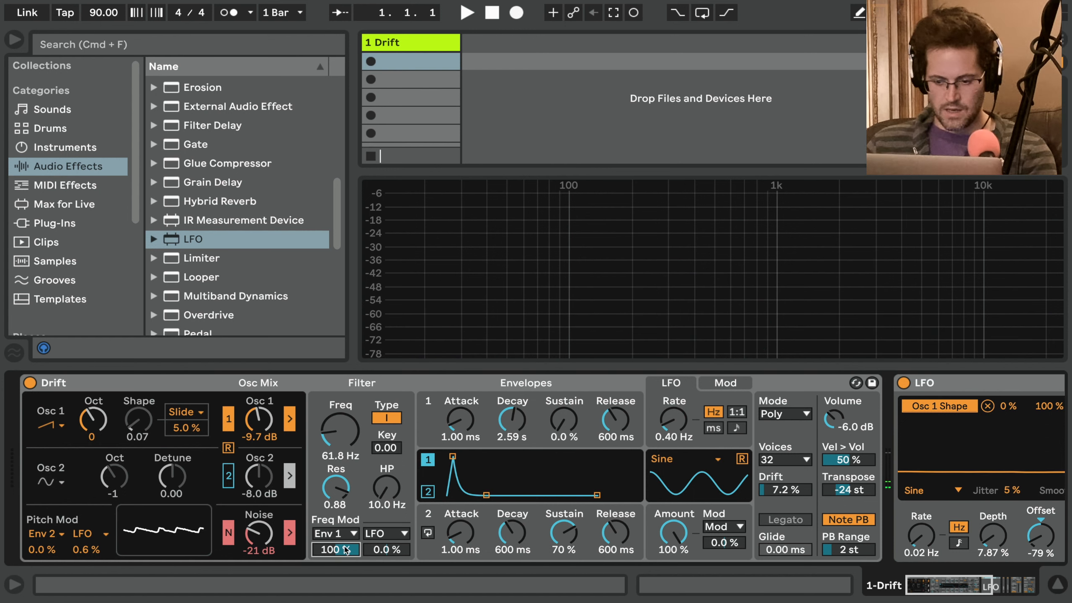
pyautogui.press('Delete')
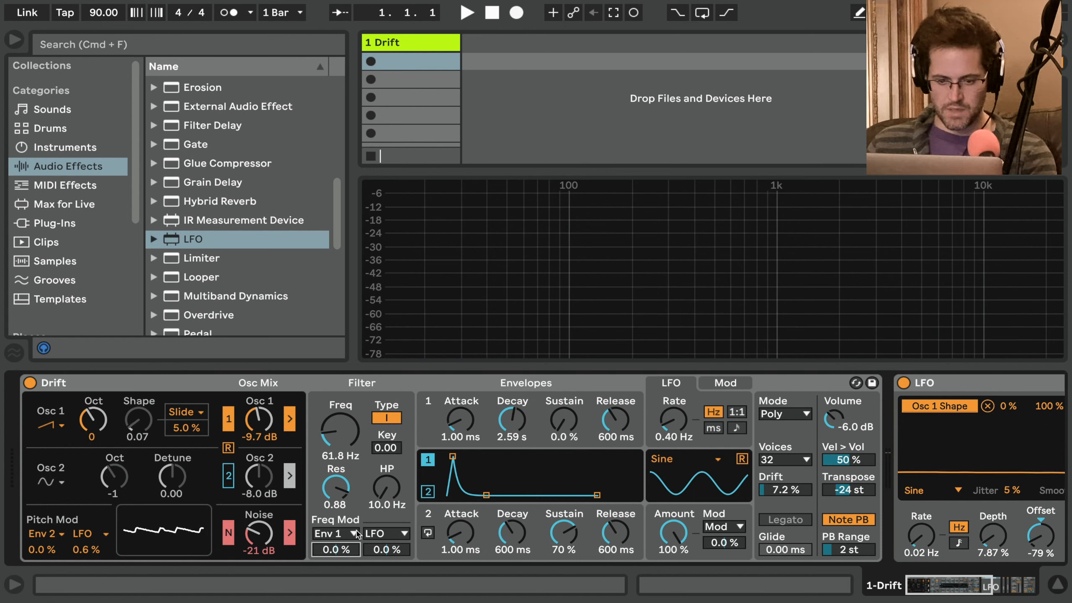
pyautogui.press('super+z')
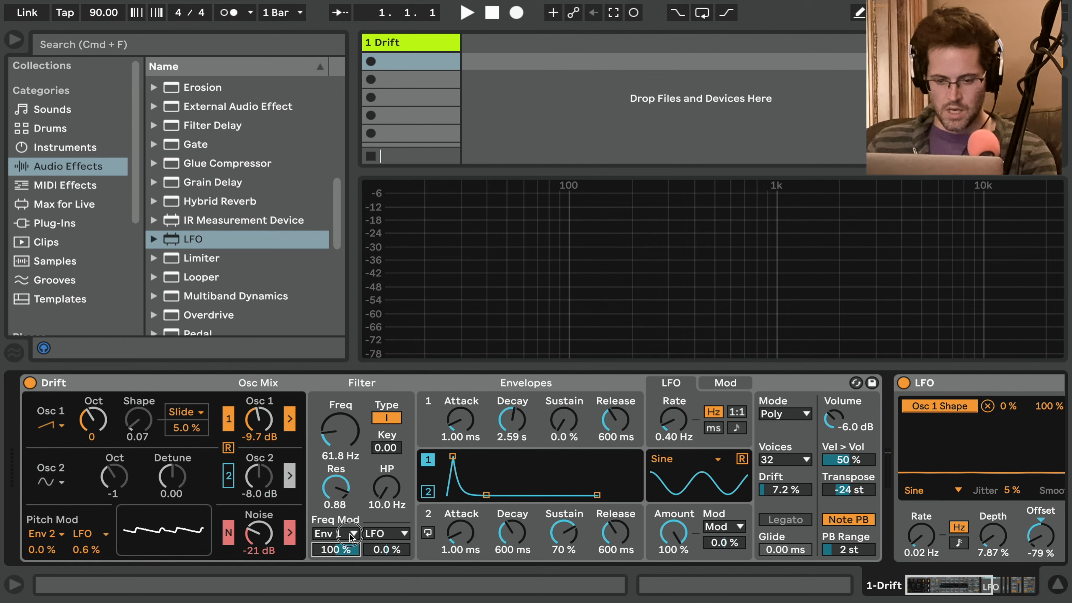
# Switch the filter's first frequency modulation source to Env 2 and give Envelope 2 a 403 ms decay with 0.0 % sustain
pyautogui.click(350, 534)
pyautogui.click(341, 436)
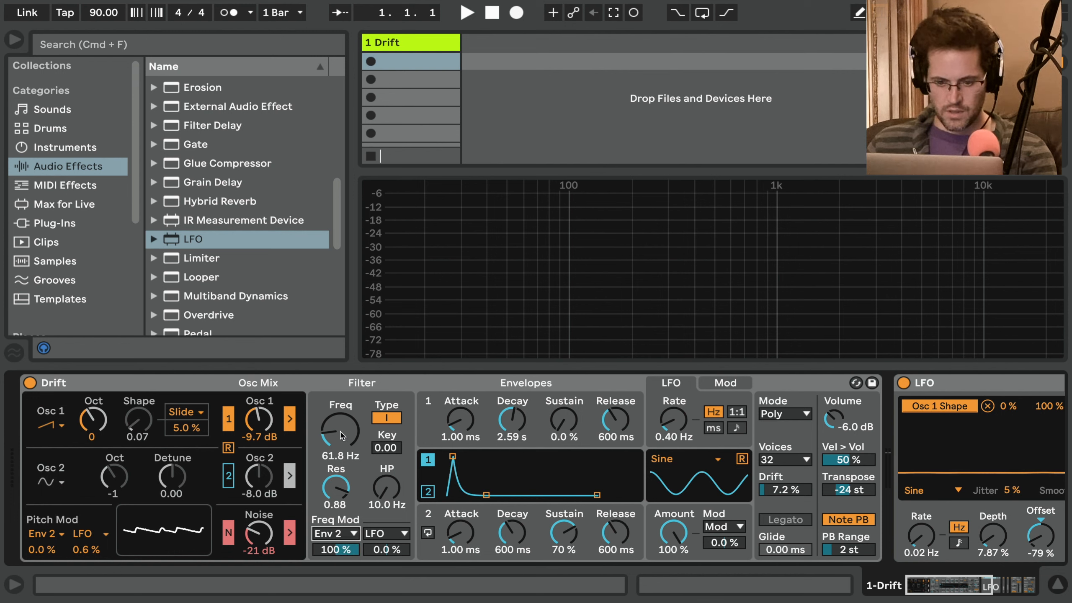
pyautogui.click(450, 510)
pyautogui.moveTo(477, 468); pyautogui.dragTo(479, 496)
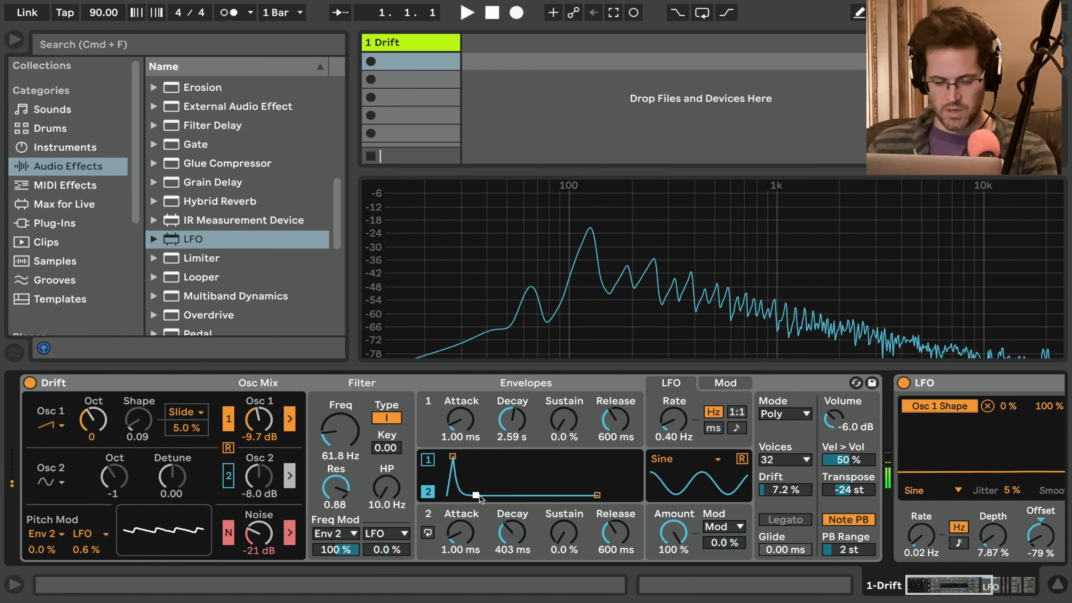
# Shape Envelope 1 with 0.08 ms attack, 10.1 s decay, 92 % sustain and 19.9 s release, and set Envelope 2's release to 11.2 s
pyautogui.click(435, 439)
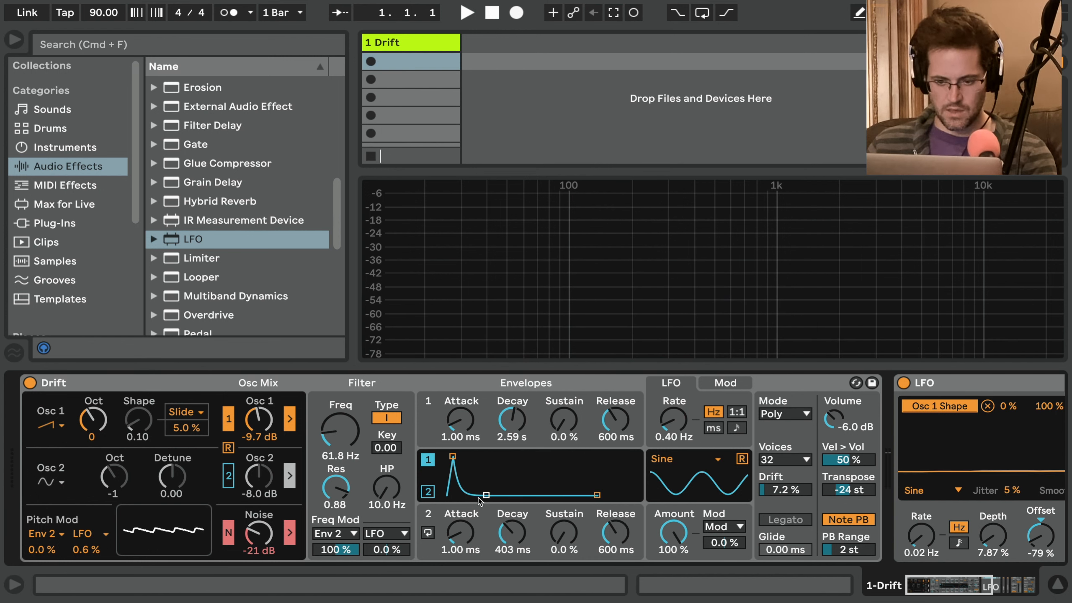
pyautogui.moveTo(486, 495); pyautogui.dragTo(498, 459)
pyautogui.moveTo(615, 533); pyautogui.dragTo(614, 496)
pyautogui.click(487, 409)
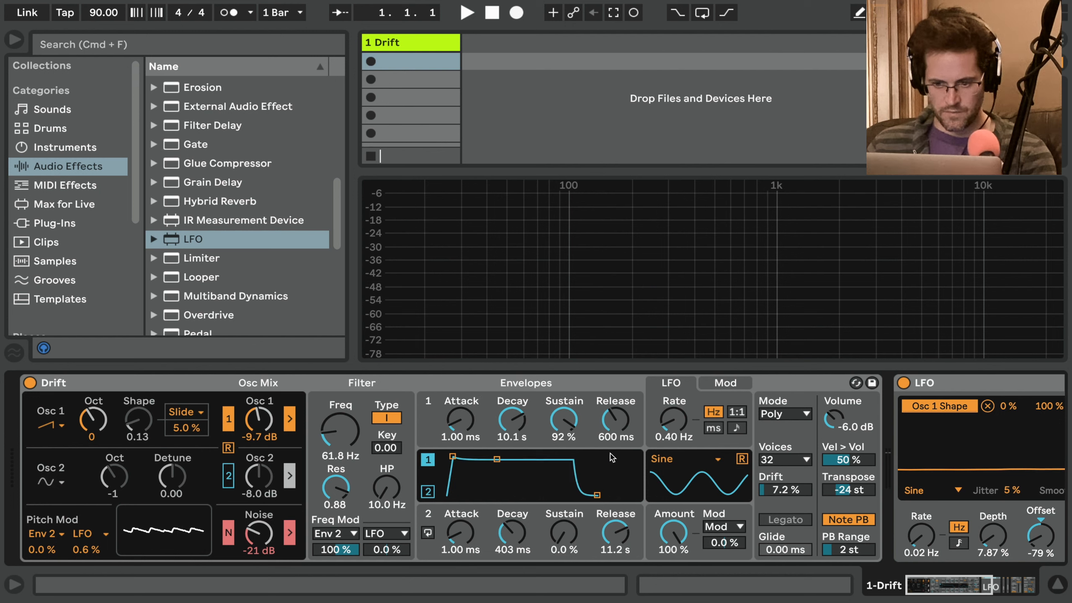
pyautogui.moveTo(615, 419); pyautogui.dragTo(615, 382)
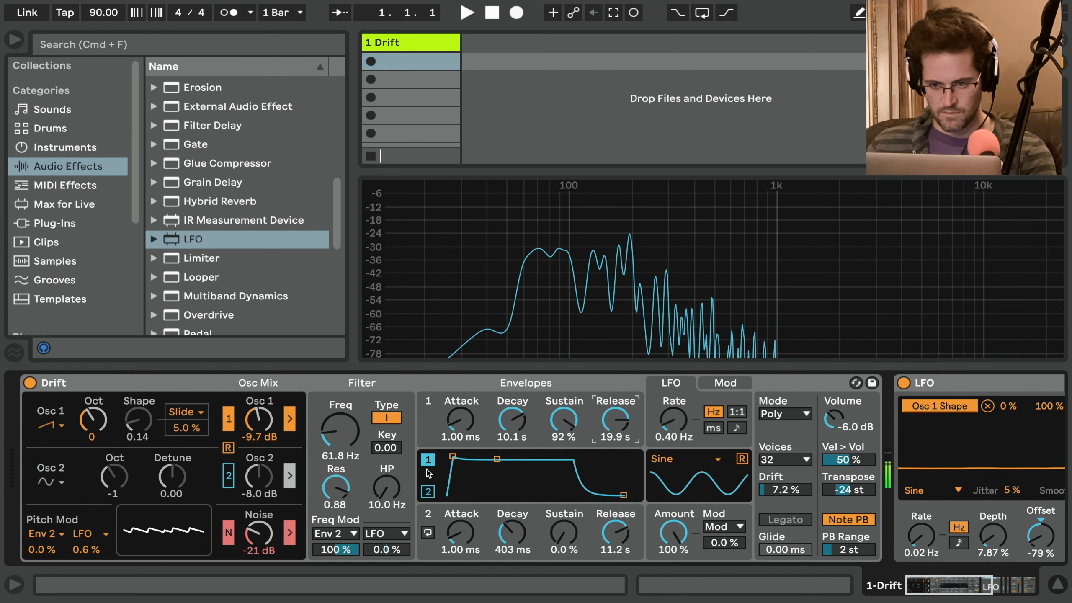
pyautogui.moveTo(452, 456); pyautogui.dragTo(451, 457)
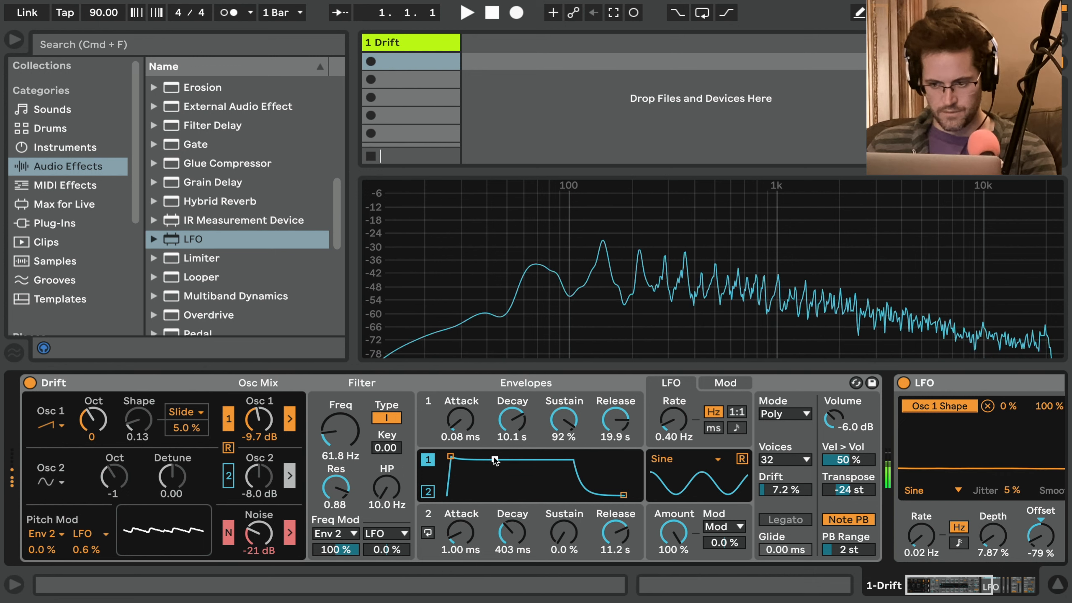
# Raise the Drift amount to 30 % and give Envelope 2 a 5.81 s attack, 60.0 s decay, 79 % sustain and 24.1 s release
pyautogui.moveTo(789, 490)
pyautogui.mouseDown()
pyautogui.moveTo(788, 509)
pyautogui.moveTo(788, 486)
pyautogui.mouseUp()
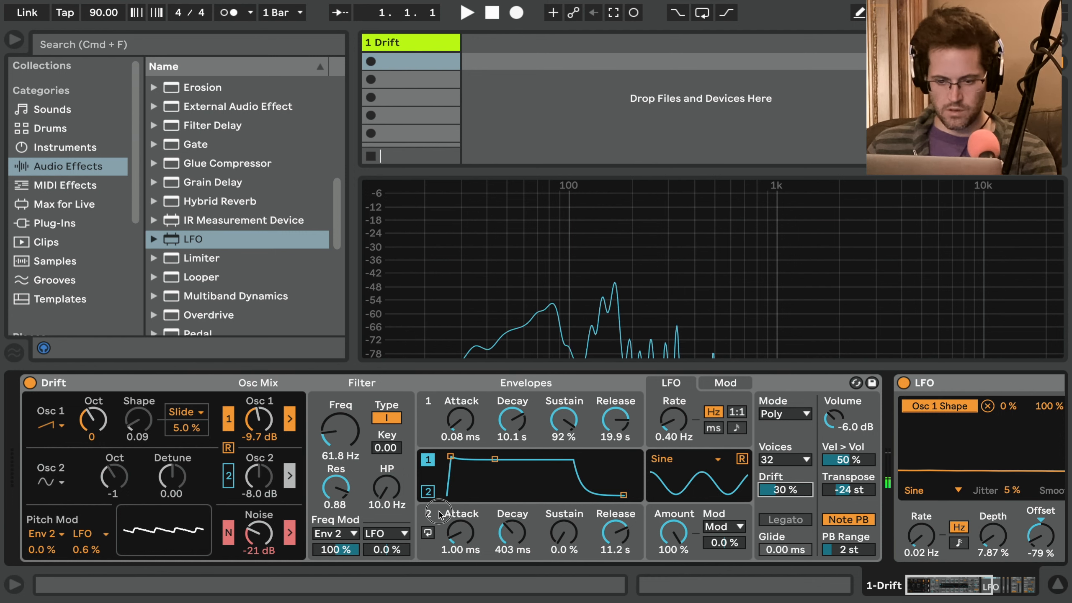
pyautogui.click(458, 528)
pyautogui.moveTo(476, 494); pyautogui.dragTo(542, 464)
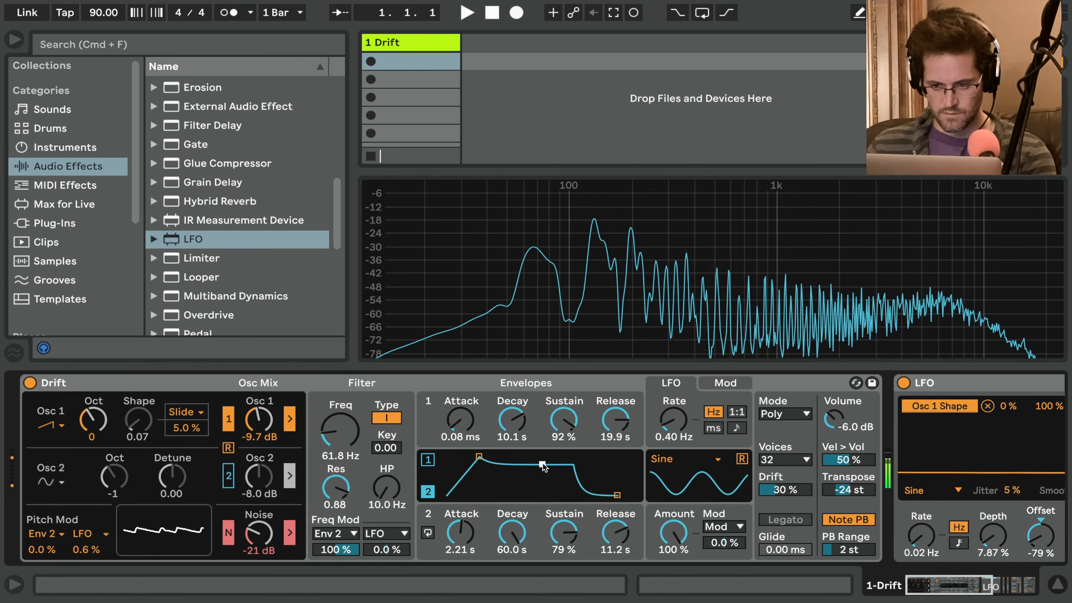
pyautogui.moveTo(617, 496); pyautogui.dragTo(621, 500)
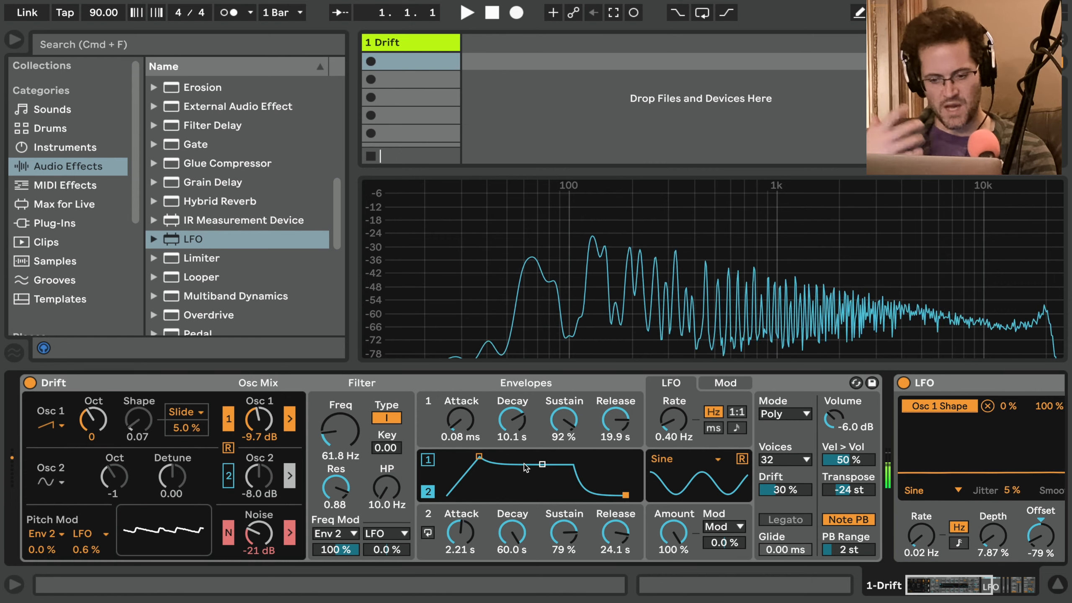
pyautogui.click(480, 412)
pyautogui.moveTo(470, 519); pyautogui.dragTo(470, 504)
# Set Envelope 1's attack to 349 ms and its release to 17.1 s
pyautogui.click(481, 423)
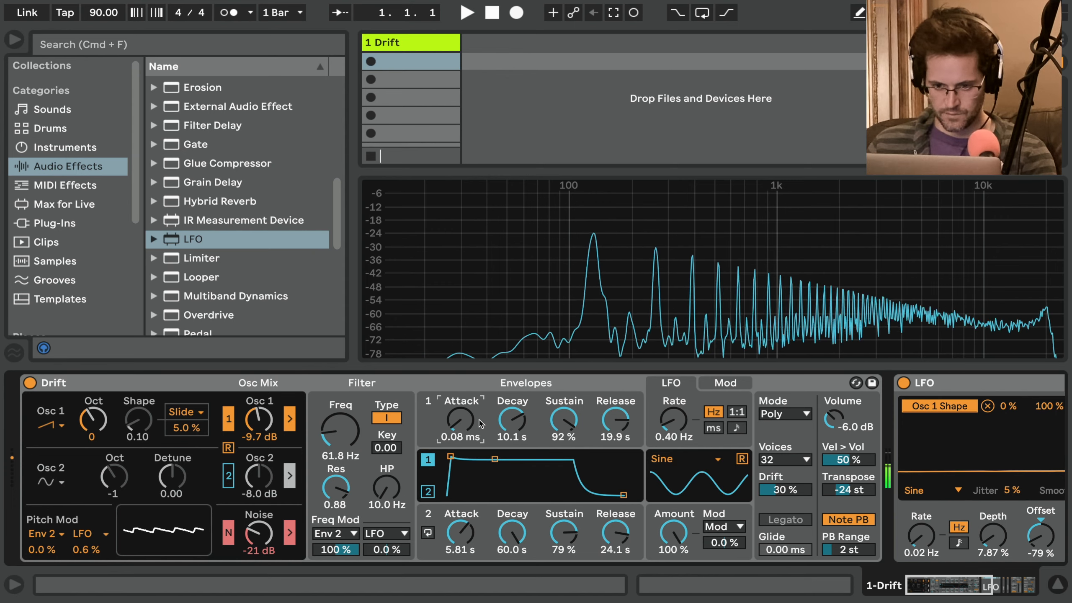
pyautogui.moveTo(453, 429); pyautogui.dragTo(453, 415)
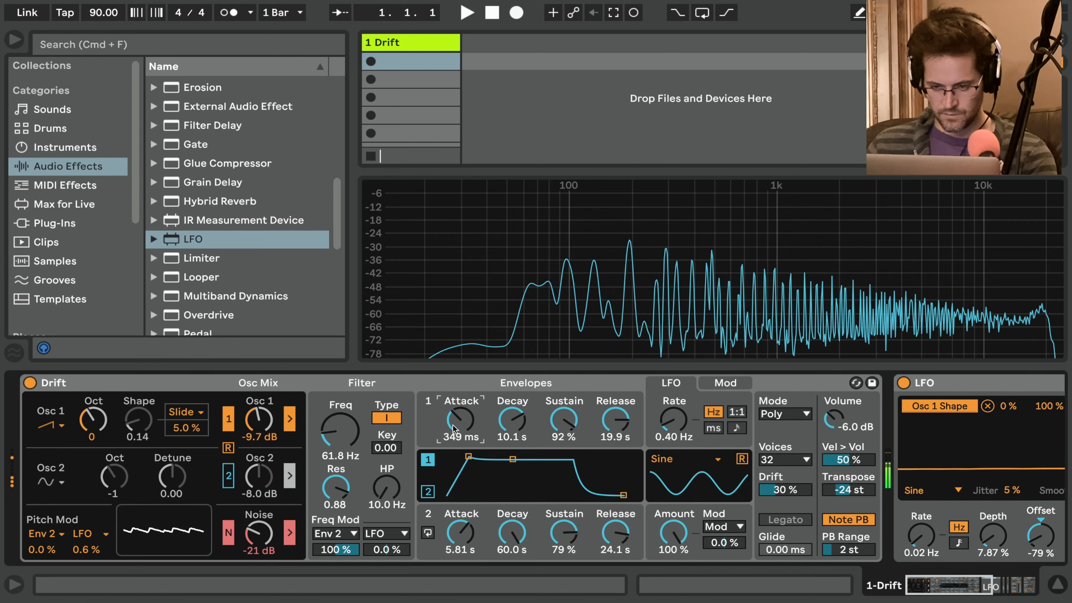
pyautogui.moveTo(615, 420); pyautogui.dragTo(615, 424)
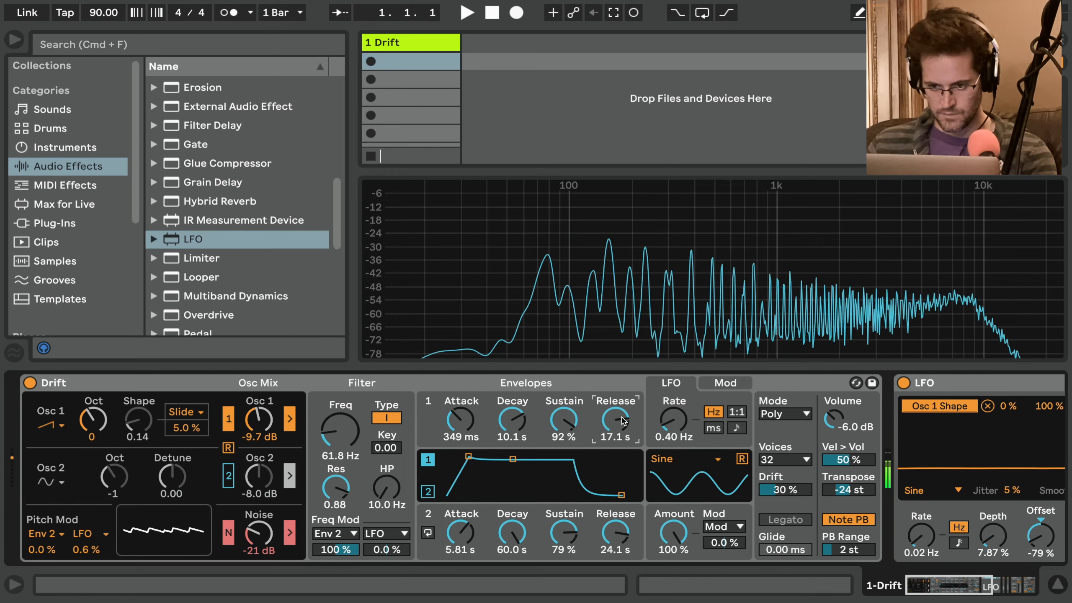
# Set Drift's LFO rate to 1.50 Hz, and the separate LFO device to a 0.25 Hz rate with 11.8 % depth
pyautogui.moveTo(680, 434)
pyautogui.mouseDown()
pyautogui.moveTo(681, 402)
pyautogui.moveTo(681, 431)
pyautogui.mouseUp()
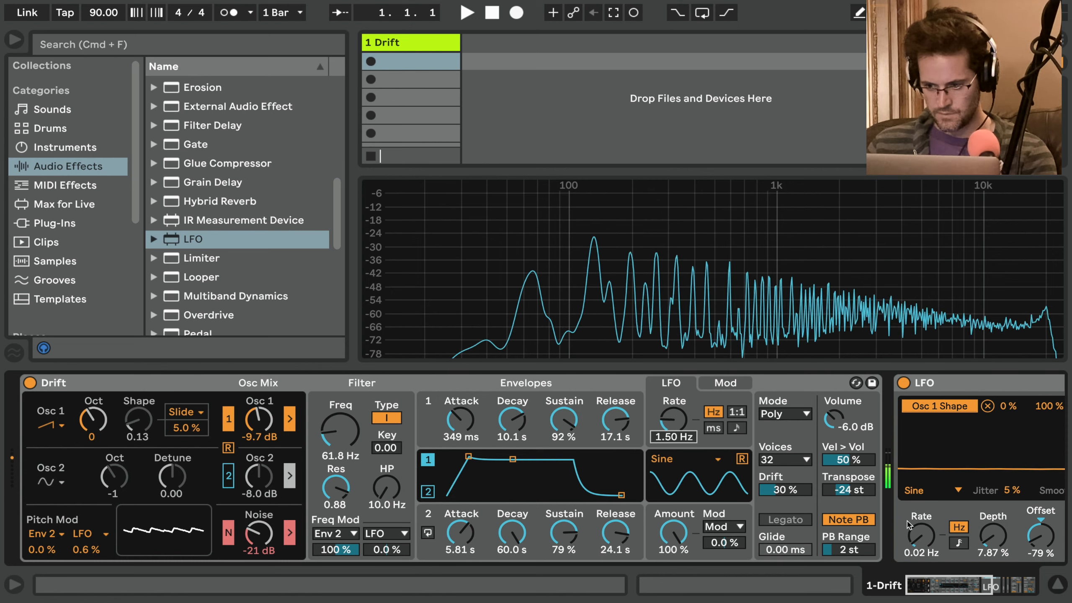
pyautogui.moveTo(923, 544); pyautogui.dragTo(921, 522)
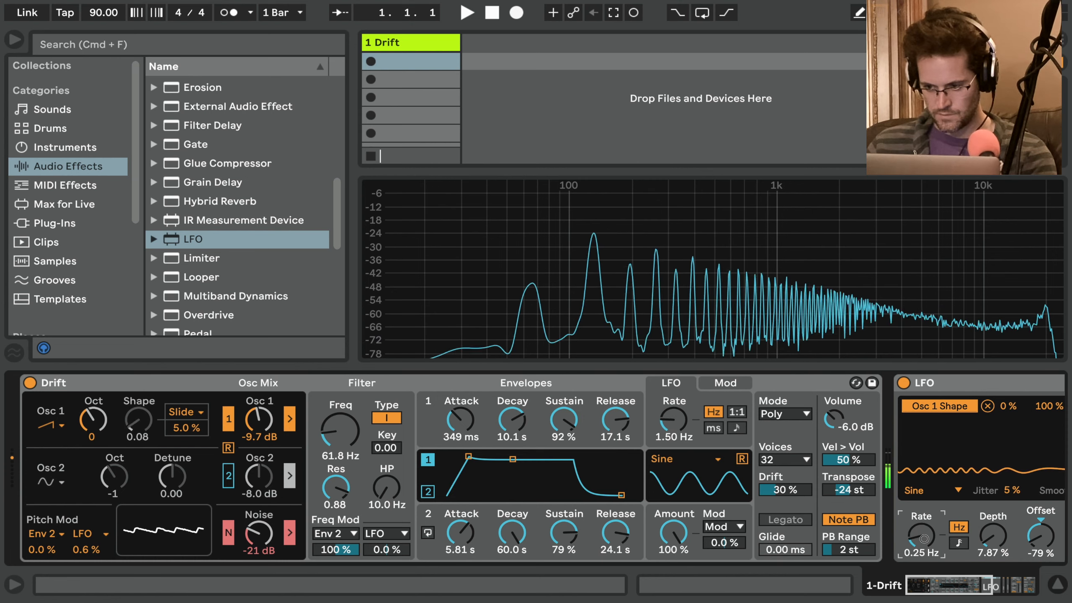
pyautogui.moveTo(992, 543); pyautogui.dragTo(992, 538)
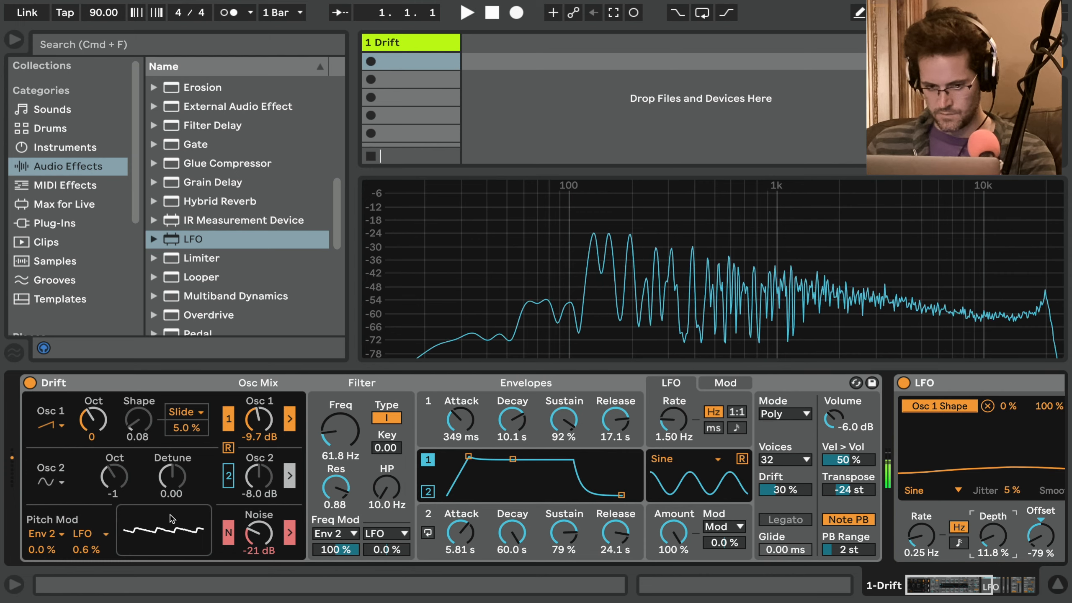
# Enable Osc 2 as a sine at octave 0 and -28 dB after trying a triangle, and raise Drift's filter frequency to 481 Hz
pyautogui.click(228, 475)
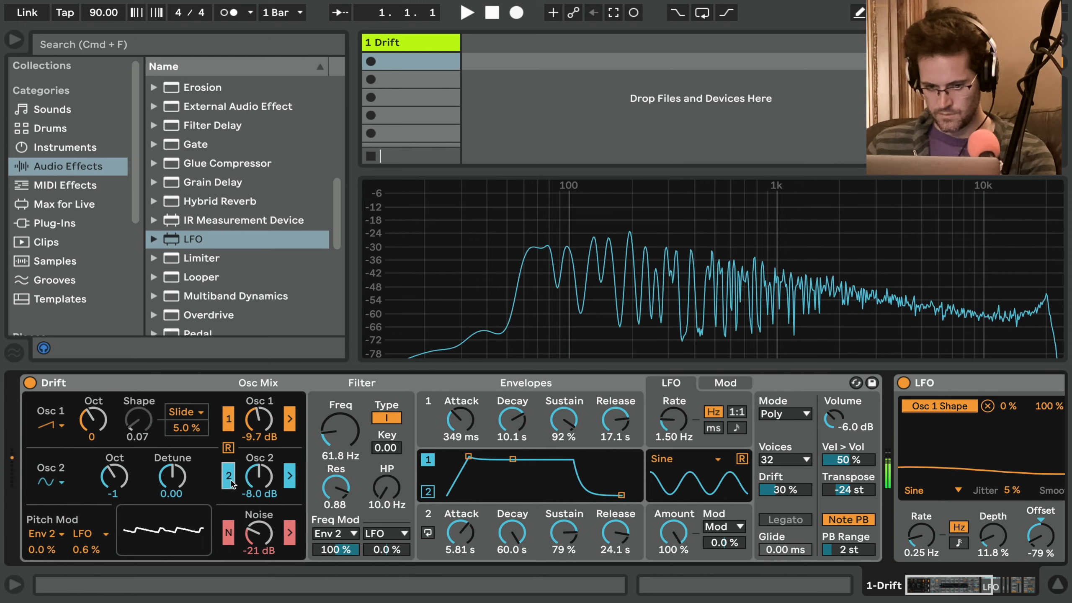
pyautogui.click(62, 482)
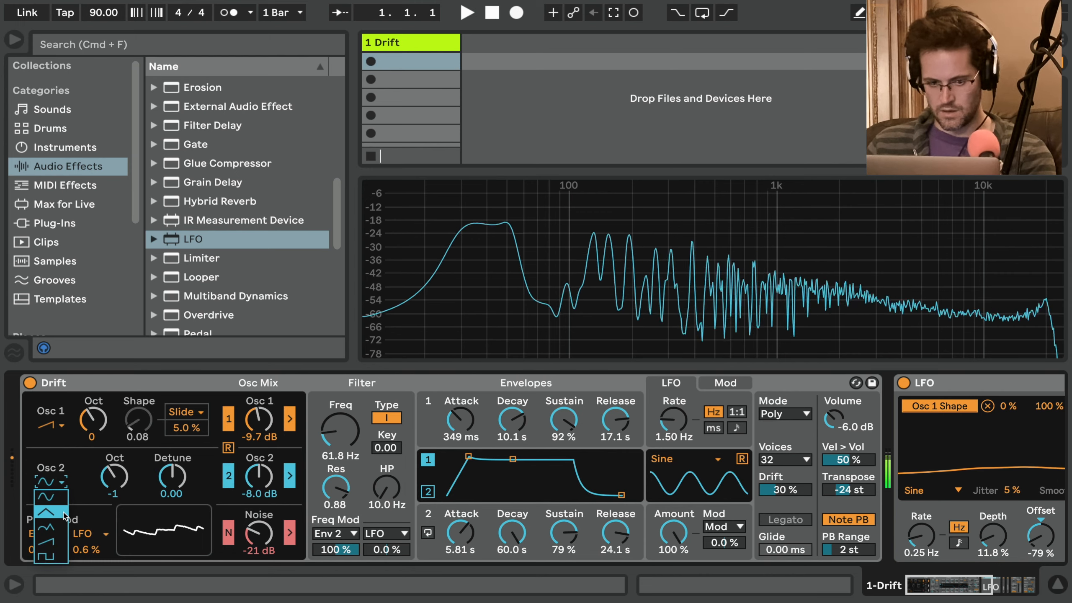
pyautogui.click(46, 512)
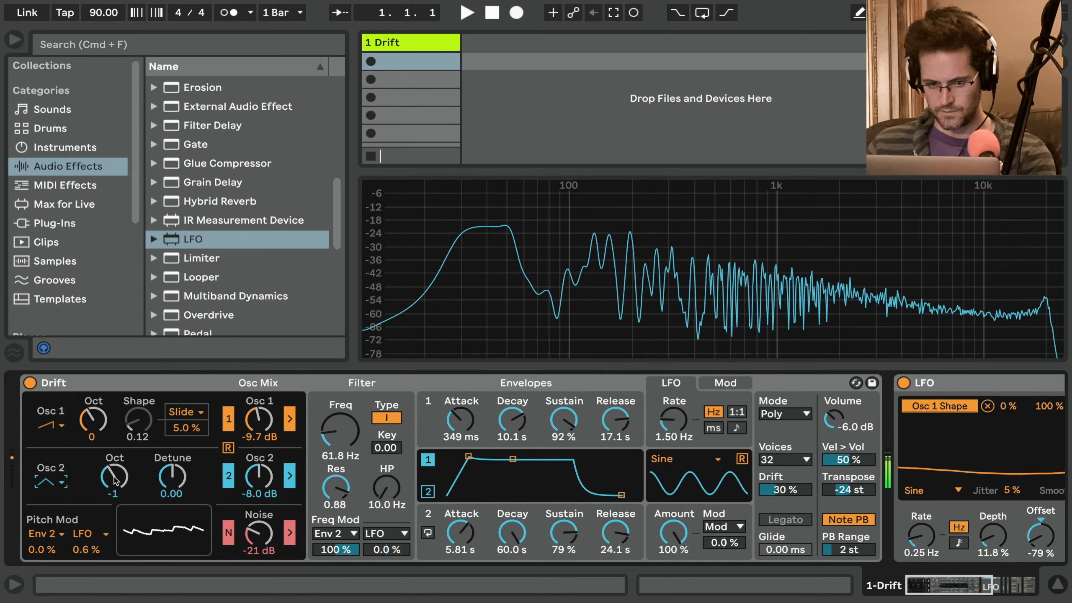
pyautogui.moveTo(113, 476); pyautogui.dragTo(113, 469)
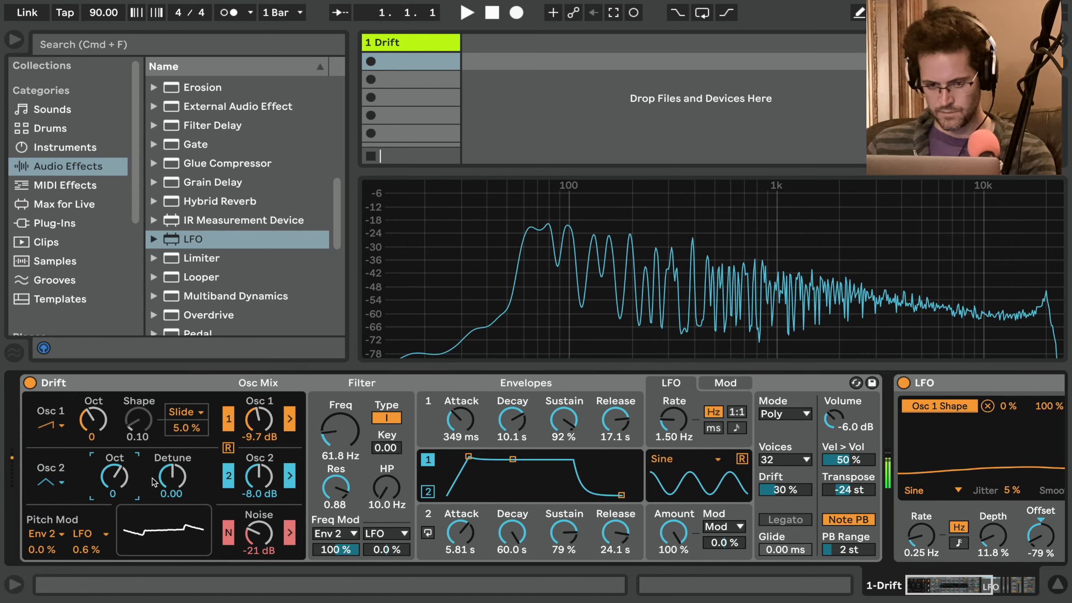
pyautogui.moveTo(262, 480); pyautogui.dragTo(258, 468)
pyautogui.click(66, 484)
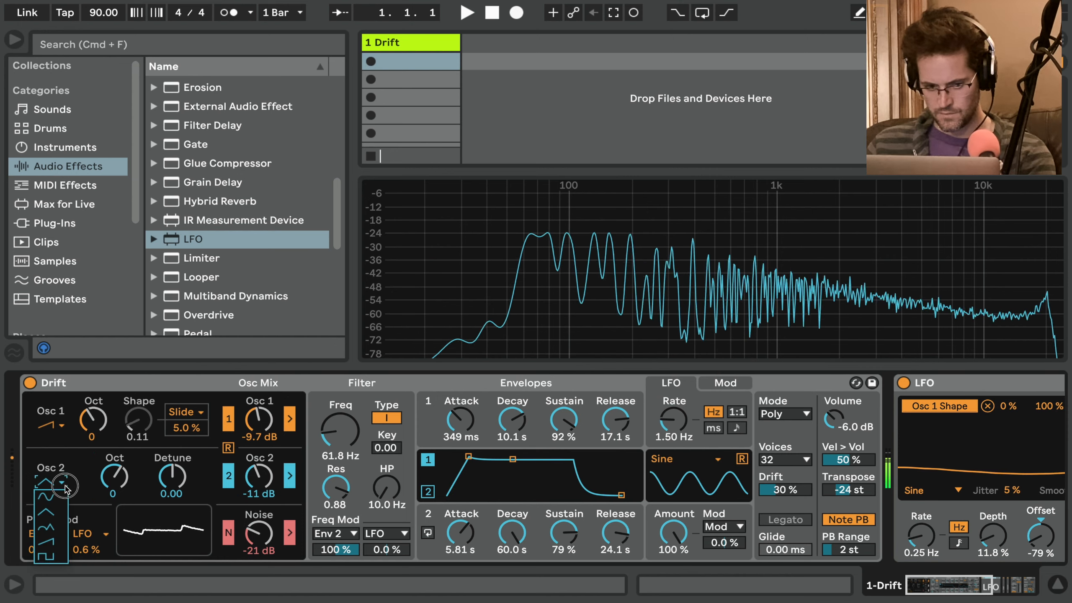
pyautogui.click(72, 498)
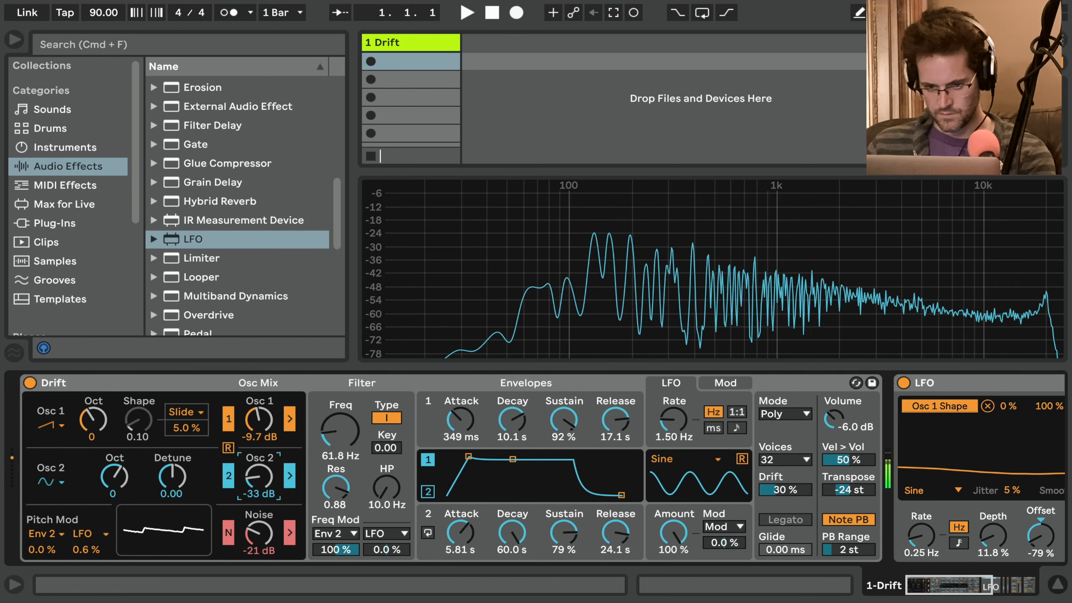
pyautogui.moveTo(324, 443)
pyautogui.mouseDown()
pyautogui.moveTo(324, 407)
pyautogui.moveTo(329, 441)
pyautogui.mouseUp()
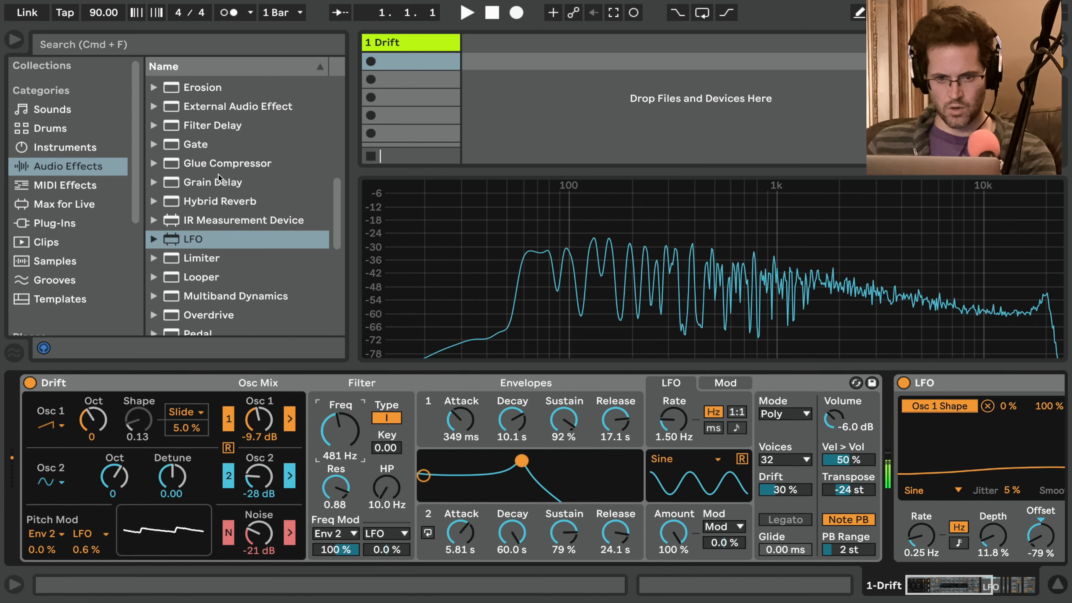
# Add Chorus-Ensemble directly after Drift with 25 % Dry/Wet and its high-pass filter enabled at 112 Hz
pyautogui.scroll(10, 218, 178)
pyautogui.moveTo(210, 236); pyautogui.dragTo(888, 400)
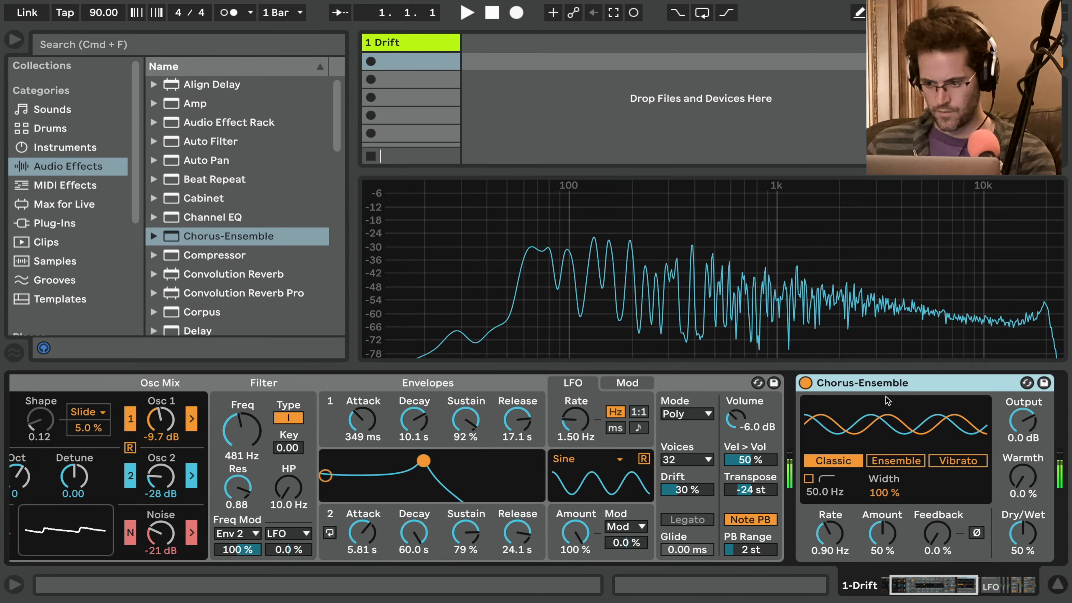
pyautogui.hscroll(10, 730, 469)
pyautogui.moveTo(573, 541); pyautogui.dragTo(573, 561)
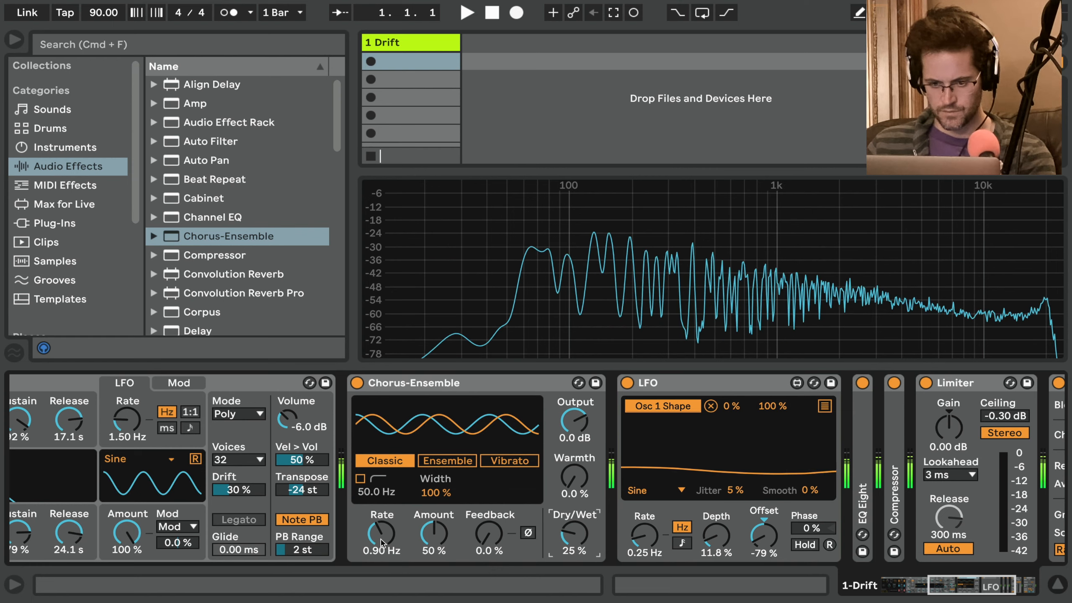
pyautogui.click(360, 479)
pyautogui.moveTo(371, 492); pyautogui.dragTo(372, 468)
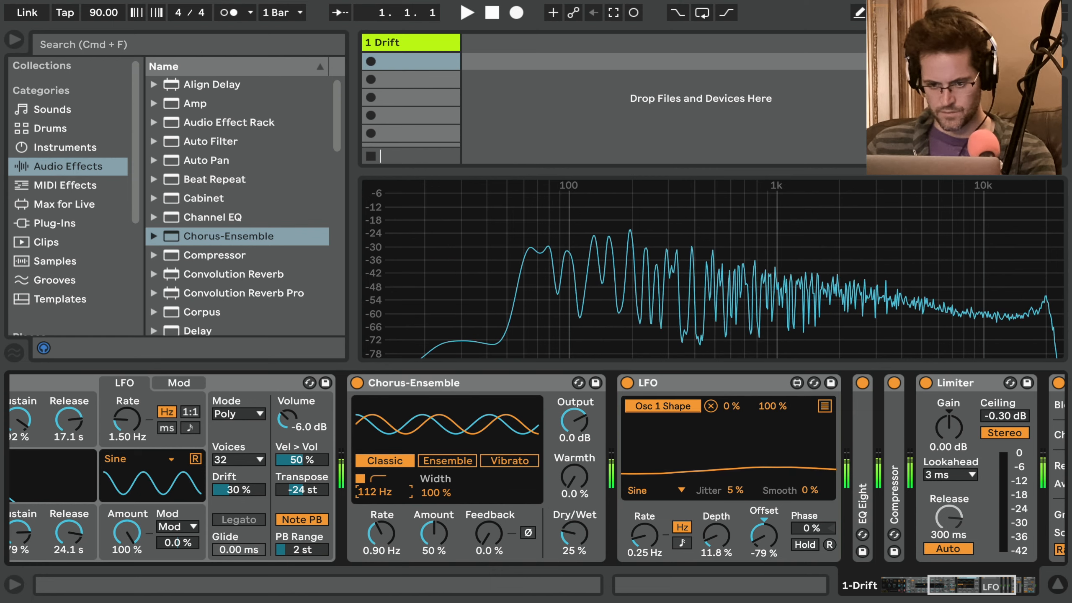
# Create a MIDI clip in the Drift track's first slot with C3, D#3 and G3 sixteenth notes at the start, and select all three
pyautogui.doubleClick(429, 65)
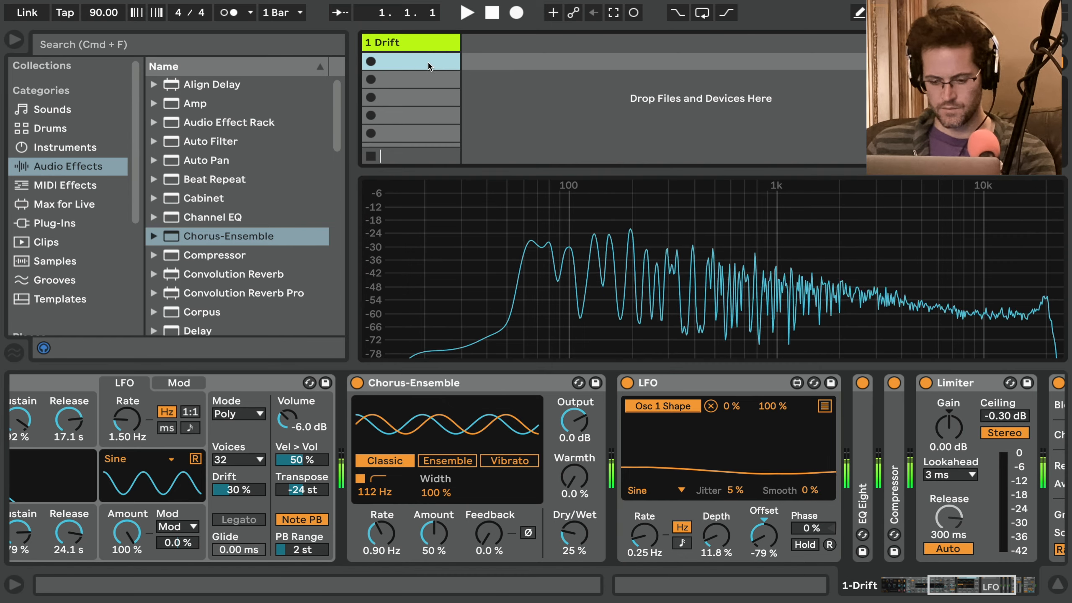
pyautogui.scroll(-1, 527, 423)
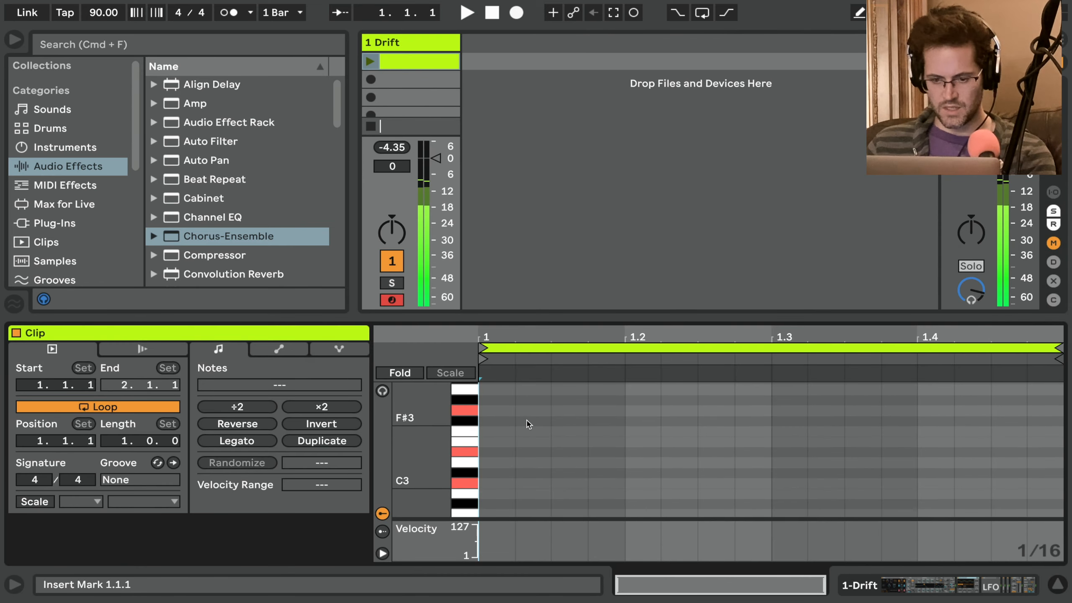
pyautogui.doubleClick(492, 472)
pyautogui.press('Down')
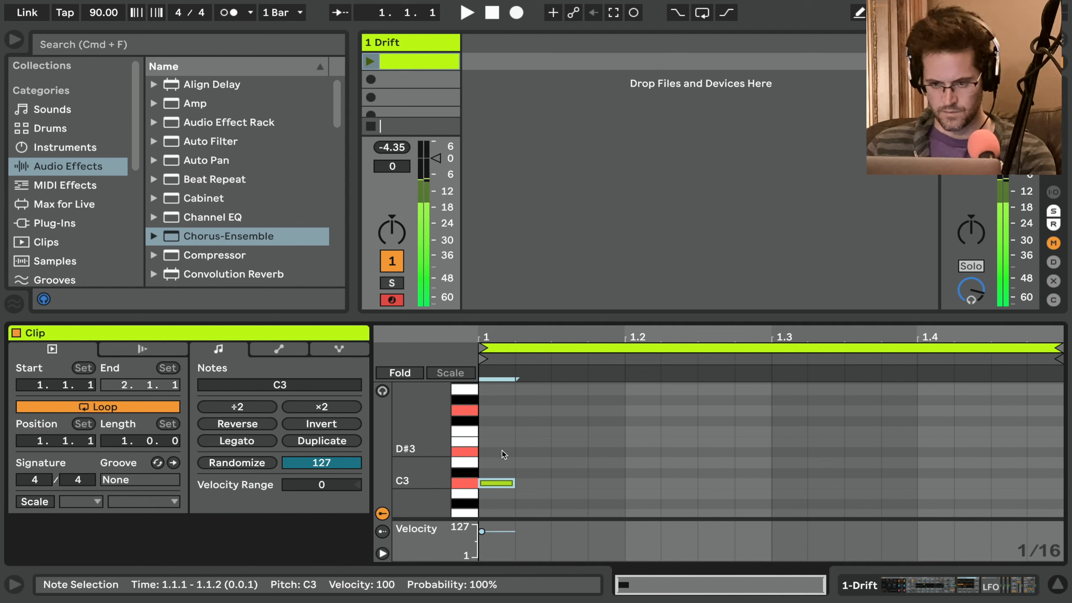
pyautogui.doubleClick(503, 451)
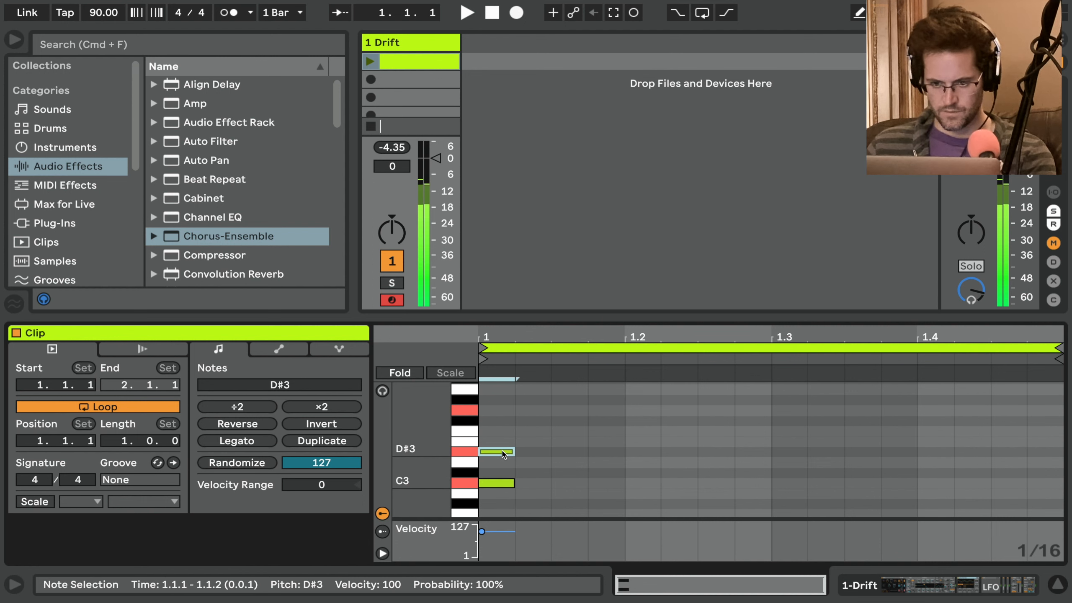
pyautogui.doubleClick(502, 410)
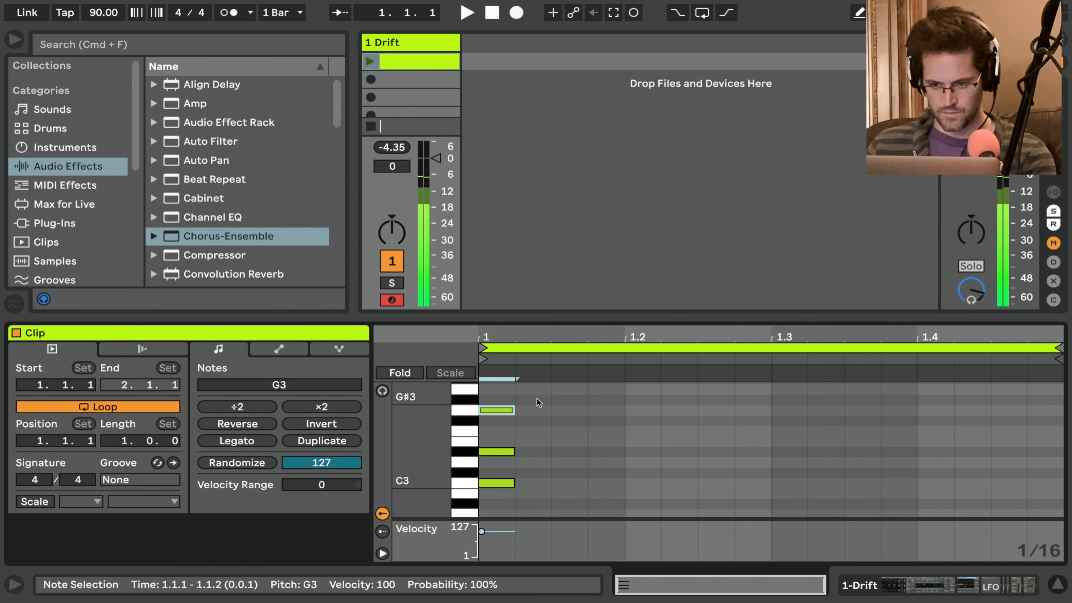
pyautogui.moveTo(538, 399); pyautogui.dragTo(489, 485)
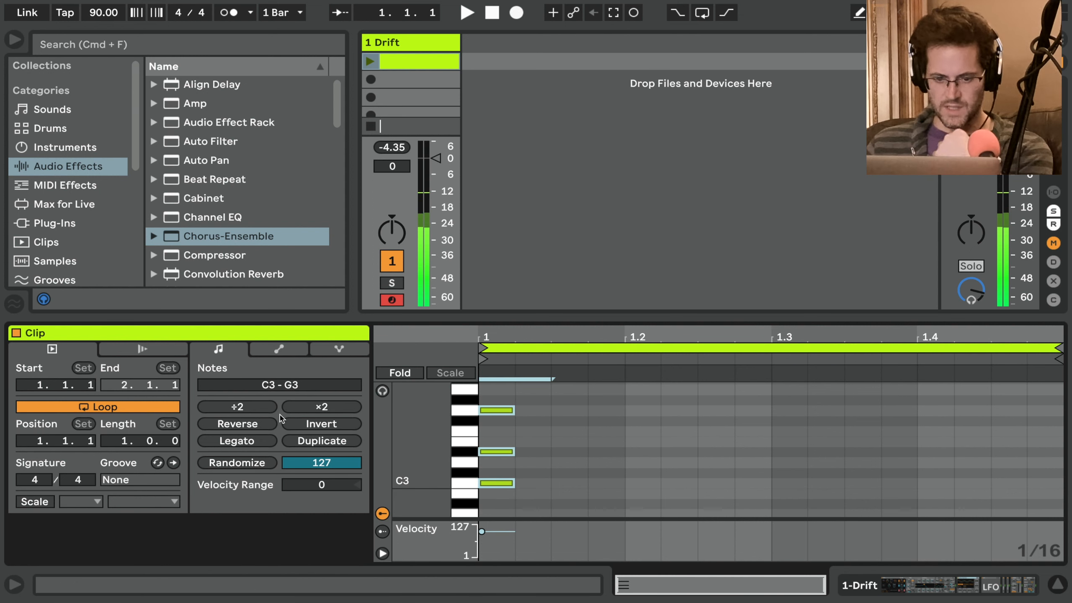
# Extend the three selected chord notes to fill the whole bar with Legato, and launch the Drift clip
pyautogui.click(269, 441)
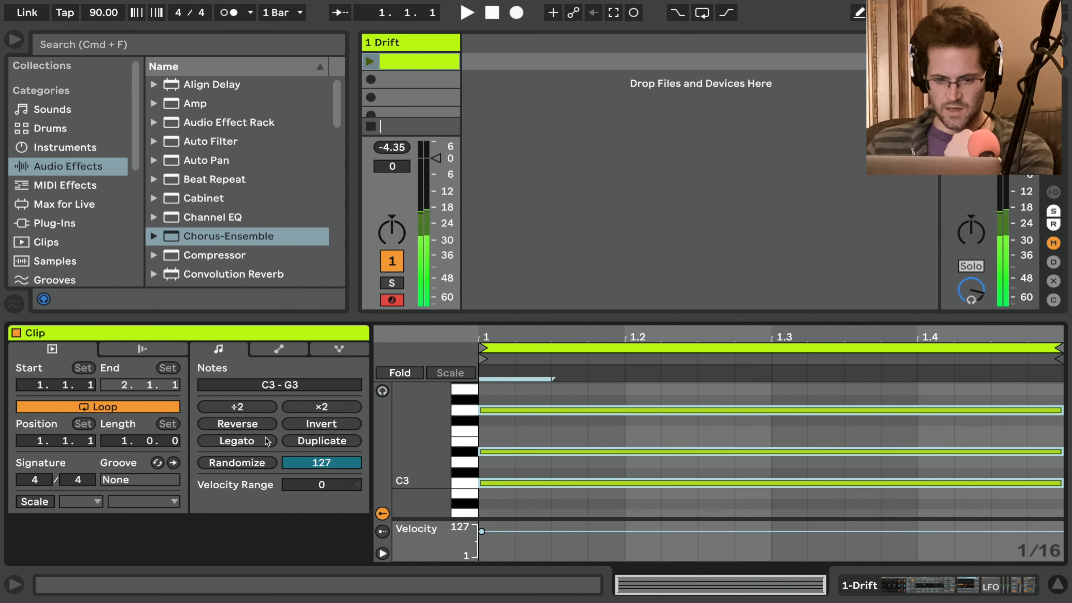
pyautogui.click(370, 63)
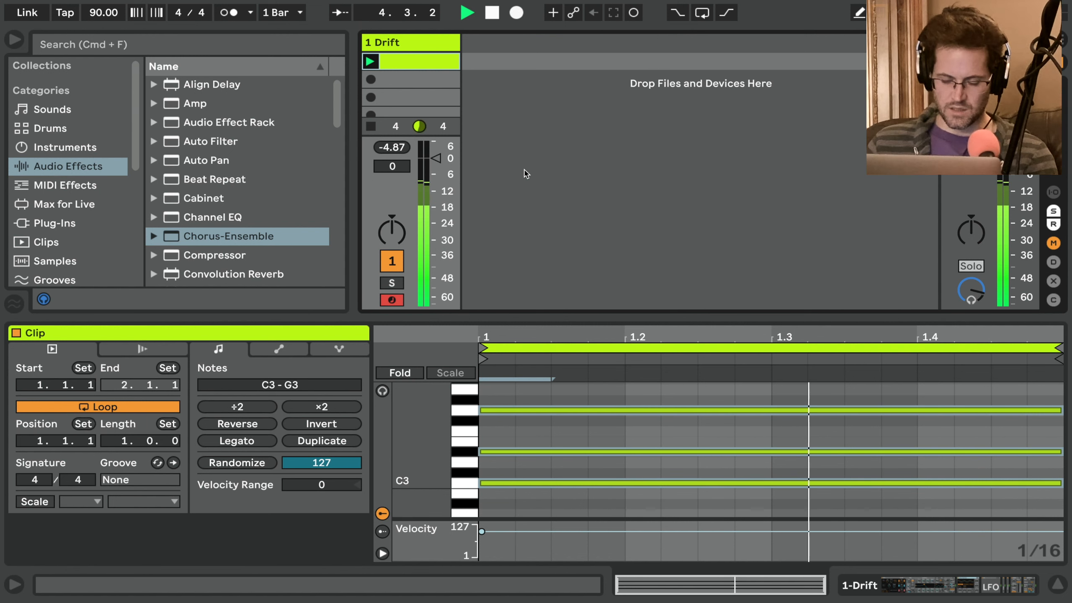
# Insert a second MIDI track and load an empty Drum Rack onto it
pyautogui.rightClick(510, 100)
pyautogui.click(533, 121)
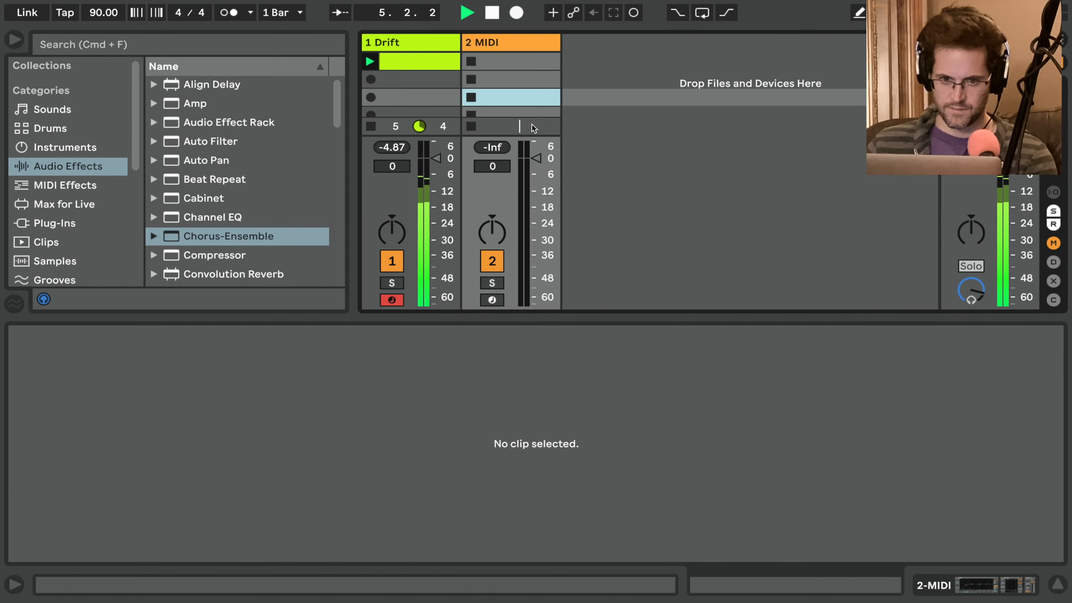
pyautogui.click(83, 147)
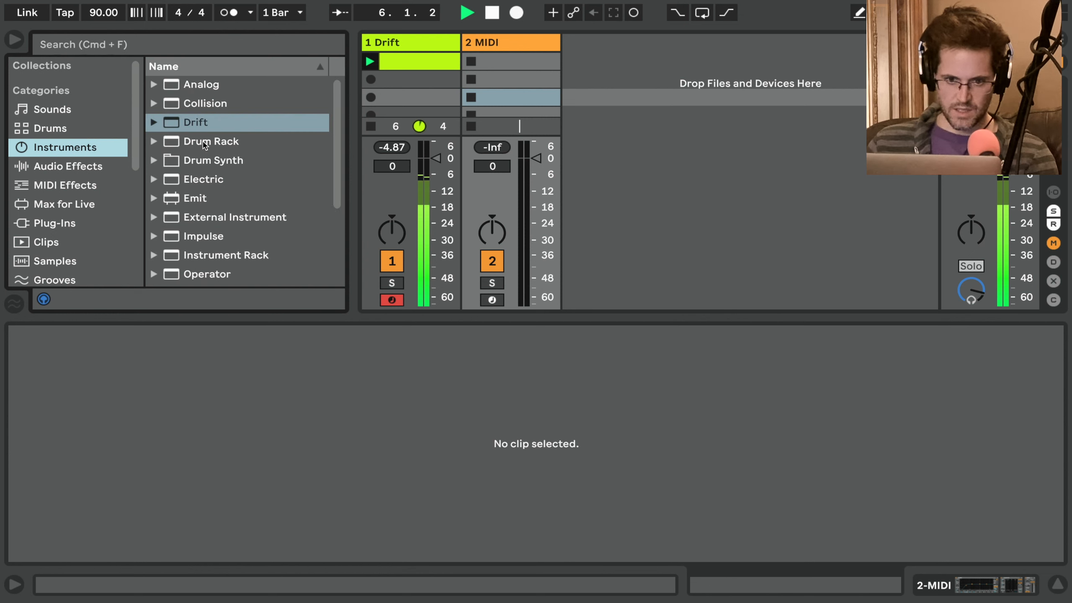
pyautogui.moveTo(210, 146); pyautogui.dragTo(476, 89)
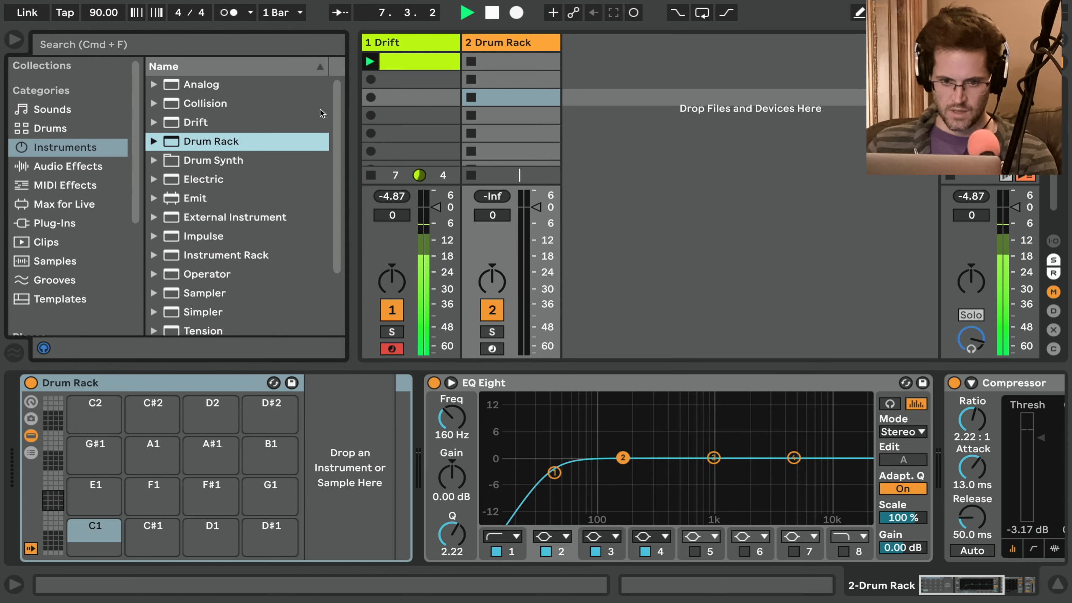
# Load DS Kick onto the Drum Rack's C1 pad and create a MIDI clip in that track's first slot
pyautogui.click(216, 160)
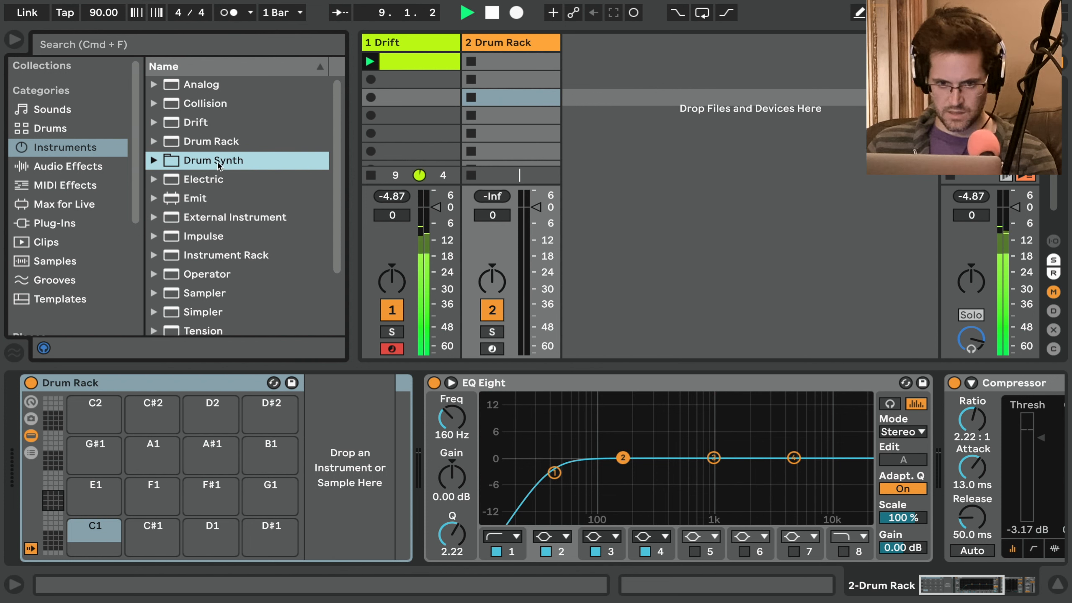
pyautogui.click(154, 160)
pyautogui.moveTo(216, 228); pyautogui.dragTo(98, 524)
pyautogui.doubleClick(495, 68)
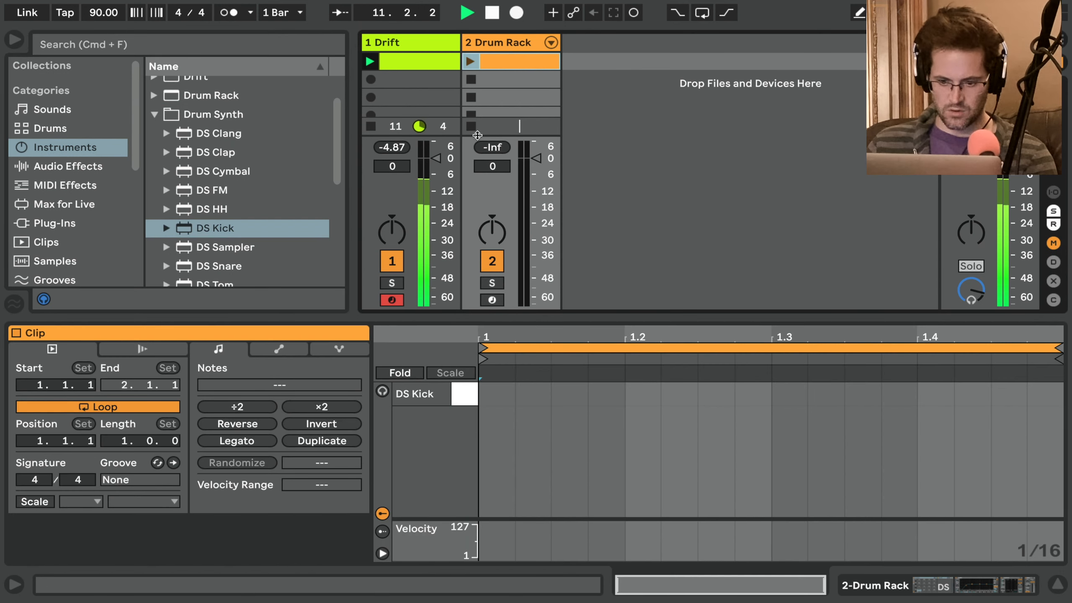
# Draw sixteenth kick notes at 1.1.1, 1.1.2, 1.2.2 and 1.3.2, launching the drum clip along the way
pyautogui.press('b')
pyautogui.click(499, 394)
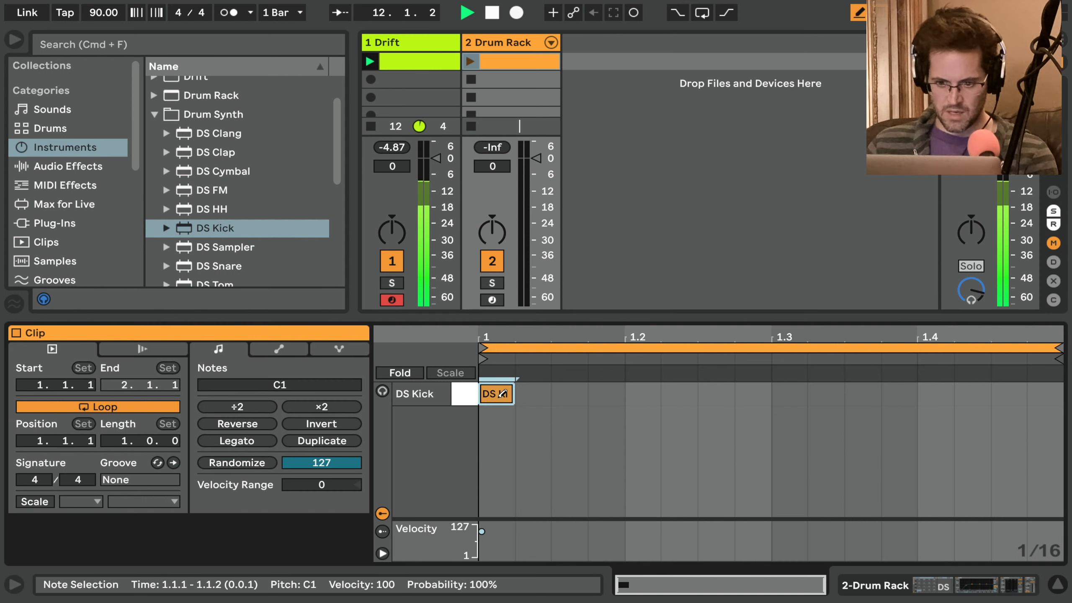
pyautogui.click(568, 393)
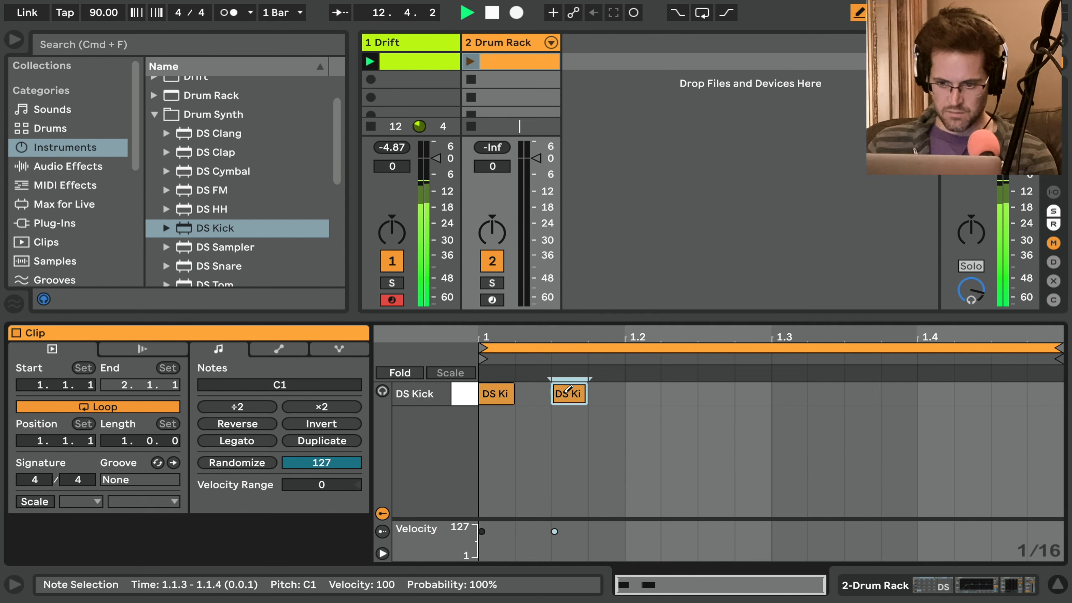
pyautogui.click(542, 393)
pyautogui.click(568, 393)
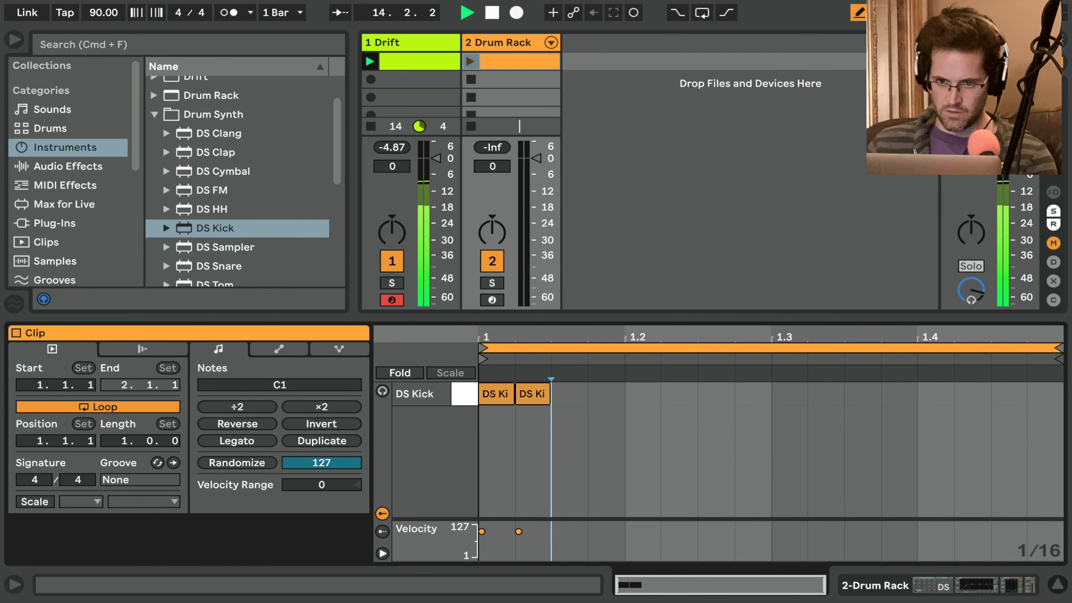
pyautogui.click(471, 61)
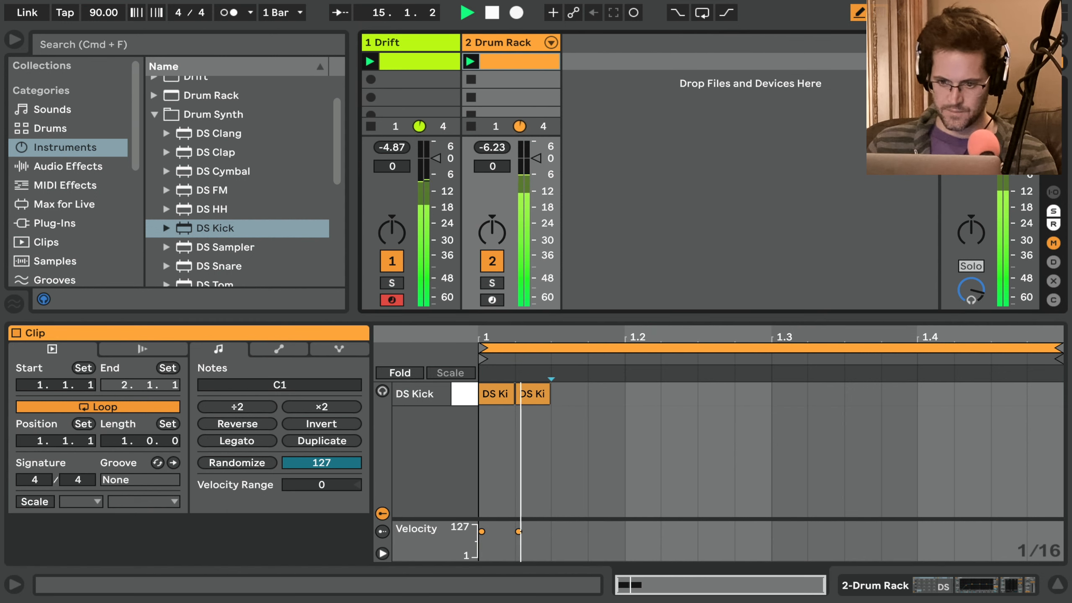
pyautogui.click(679, 393)
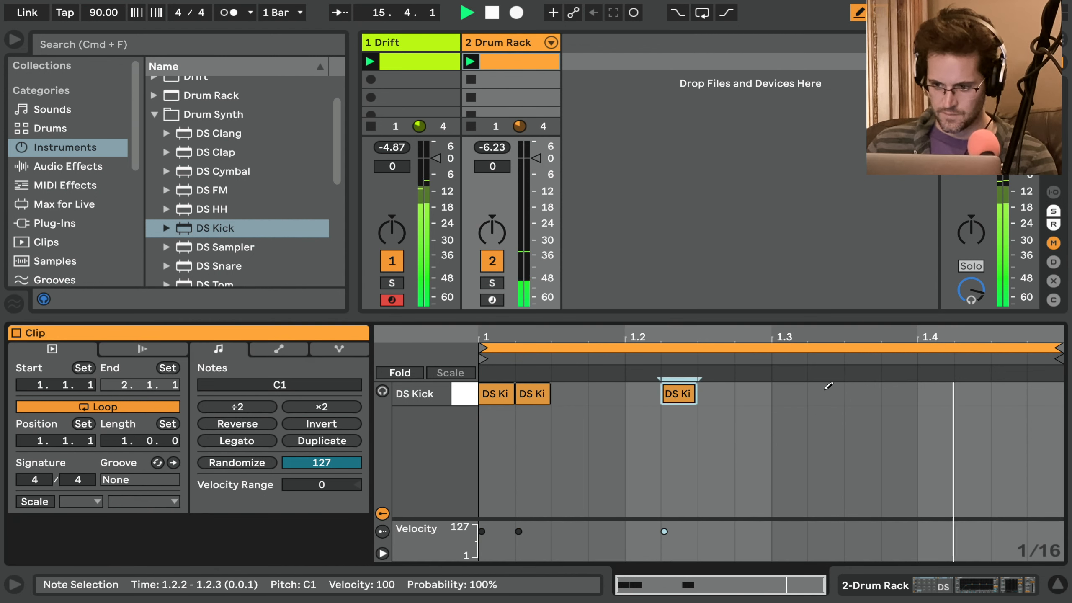
pyautogui.click(837, 389)
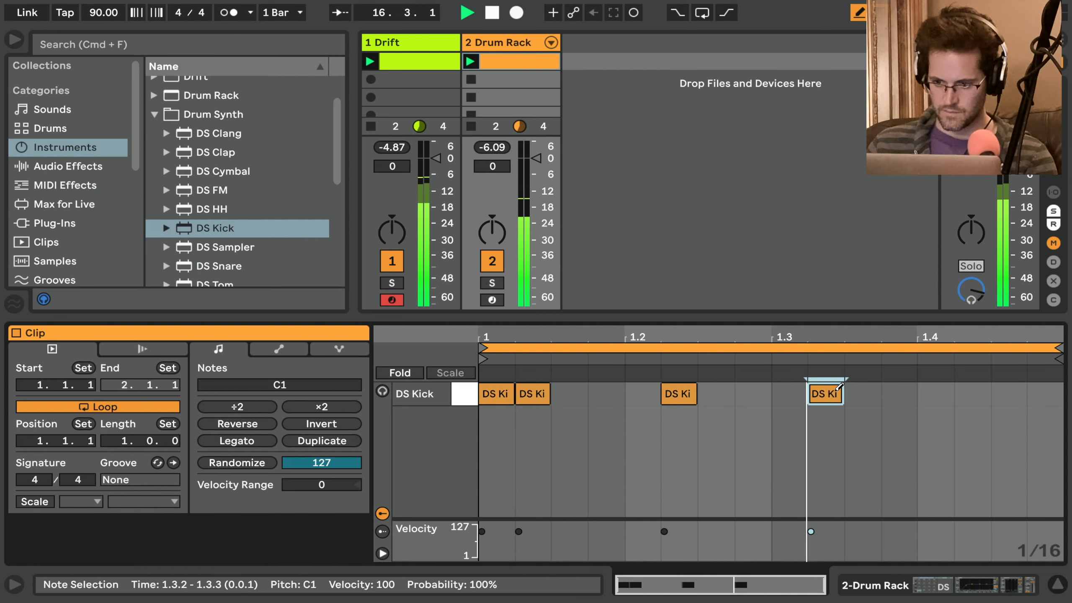
# Lower the Drift track's volume to -9.3 dB
pyautogui.moveTo(436, 158); pyautogui.dragTo(436, 181)
pyautogui.moveTo(435, 182); pyautogui.dragTo(436, 174)
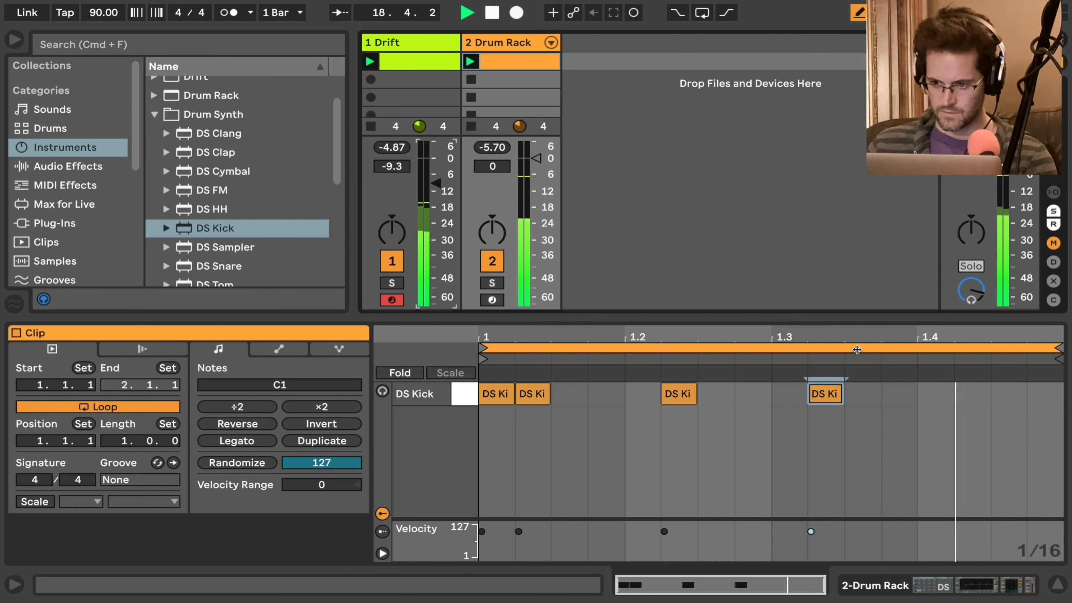
# Add kick notes at 1.3.3 and 1.4.2 to the drum clip, restarting playback to hear the pattern
pyautogui.click(899, 394)
pyautogui.press('space')
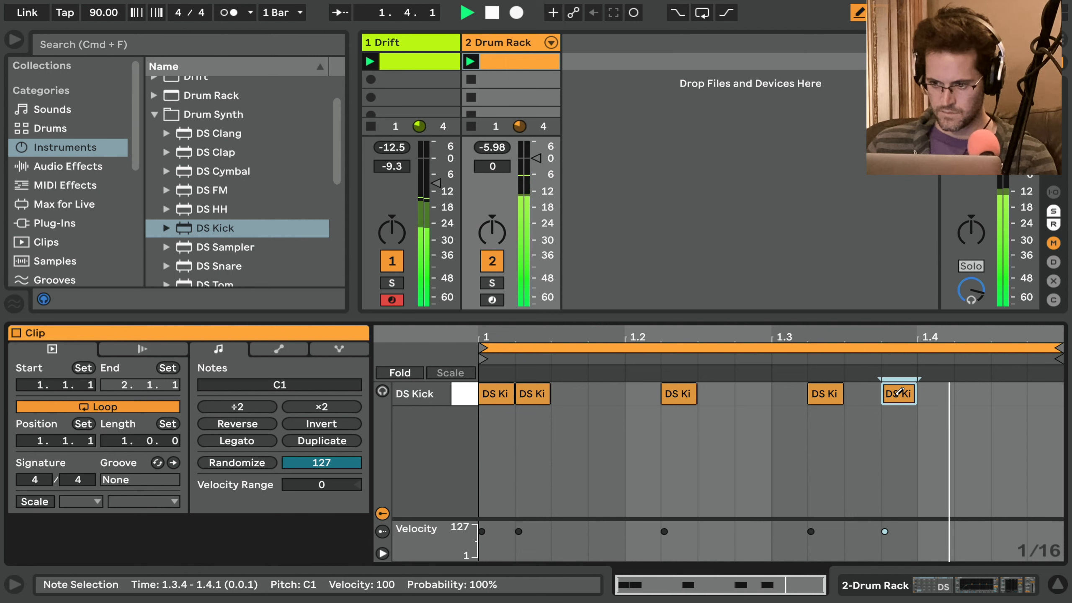
pyautogui.press('Left')
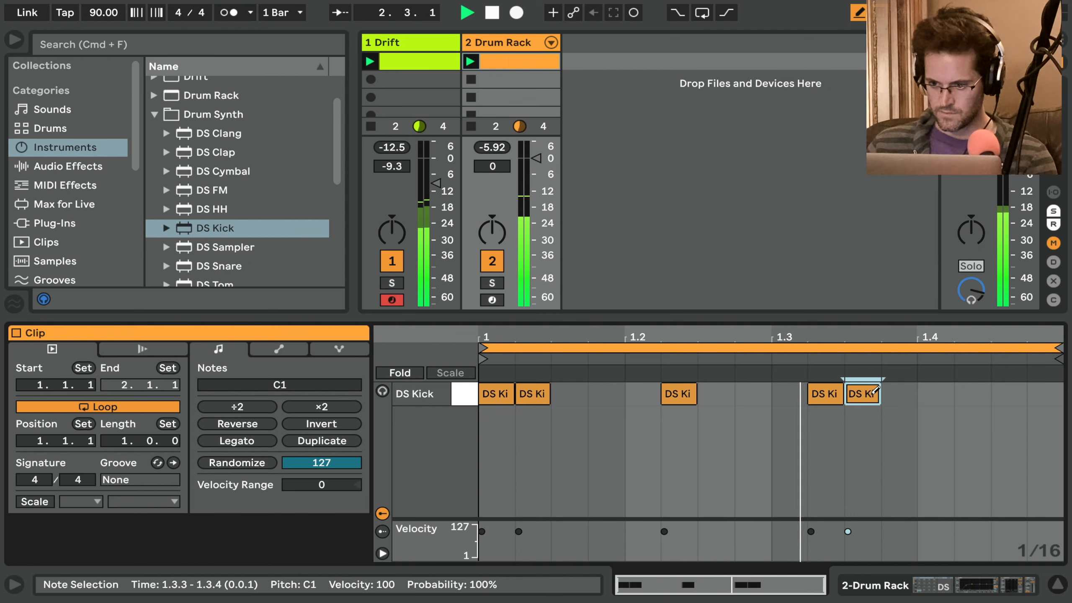
pyautogui.click(981, 393)
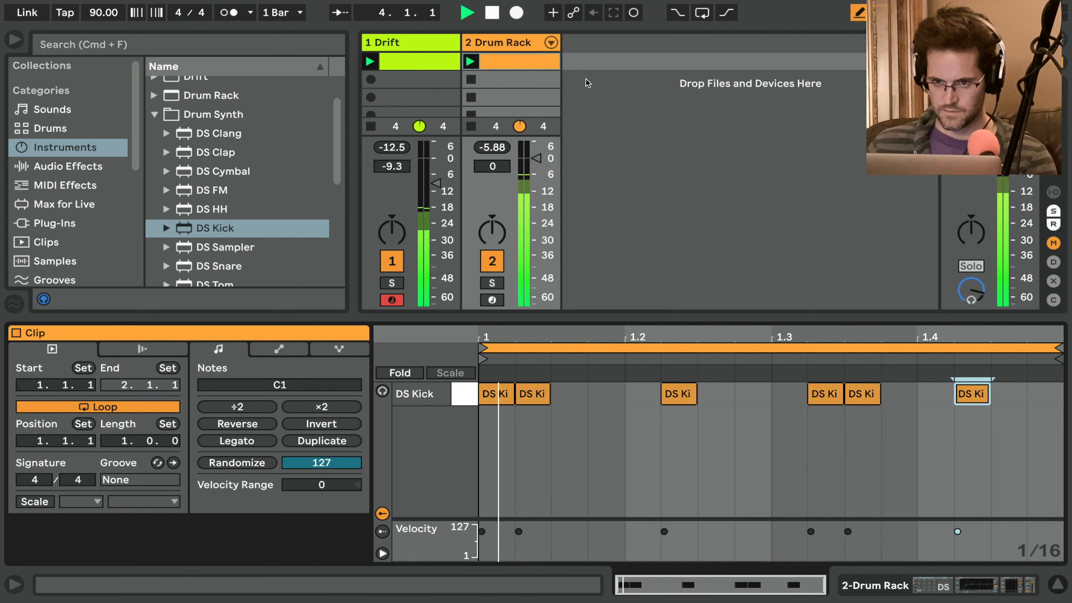
# Load DS Snare onto the Drum Rack's D1 pad and return to the drum clip's notes
pyautogui.hotkey('shift', 'Tab')
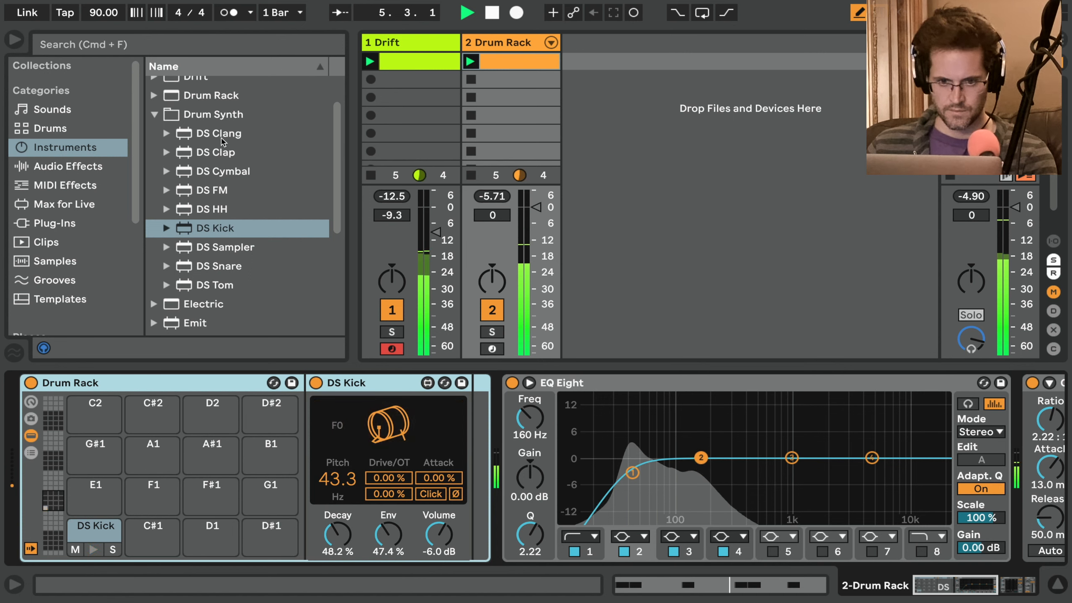
pyautogui.moveTo(215, 266); pyautogui.dragTo(212, 533)
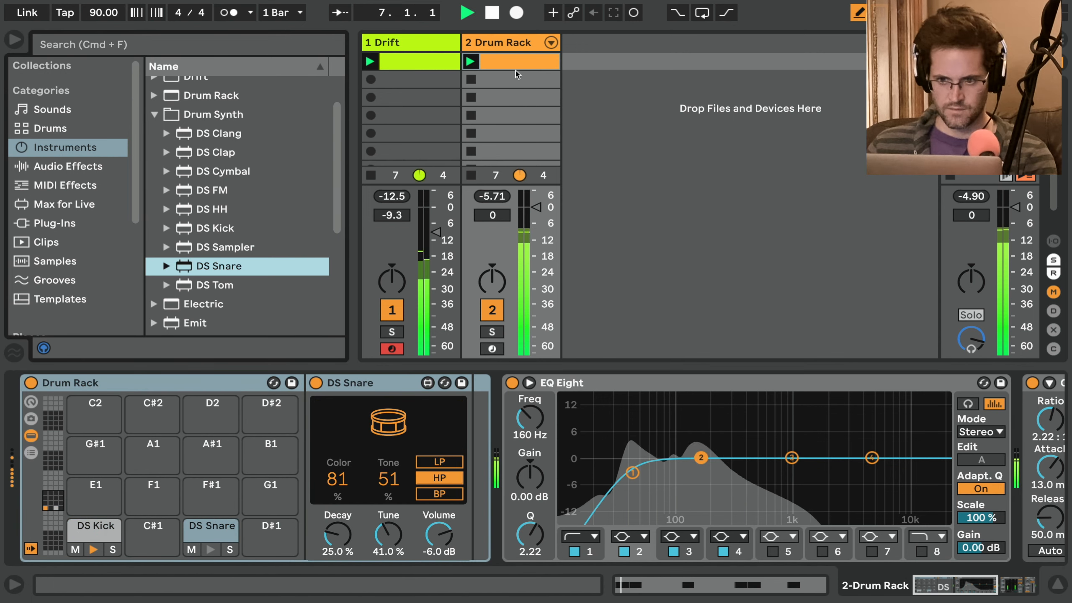
pyautogui.hotkey('shift', 'Tab')
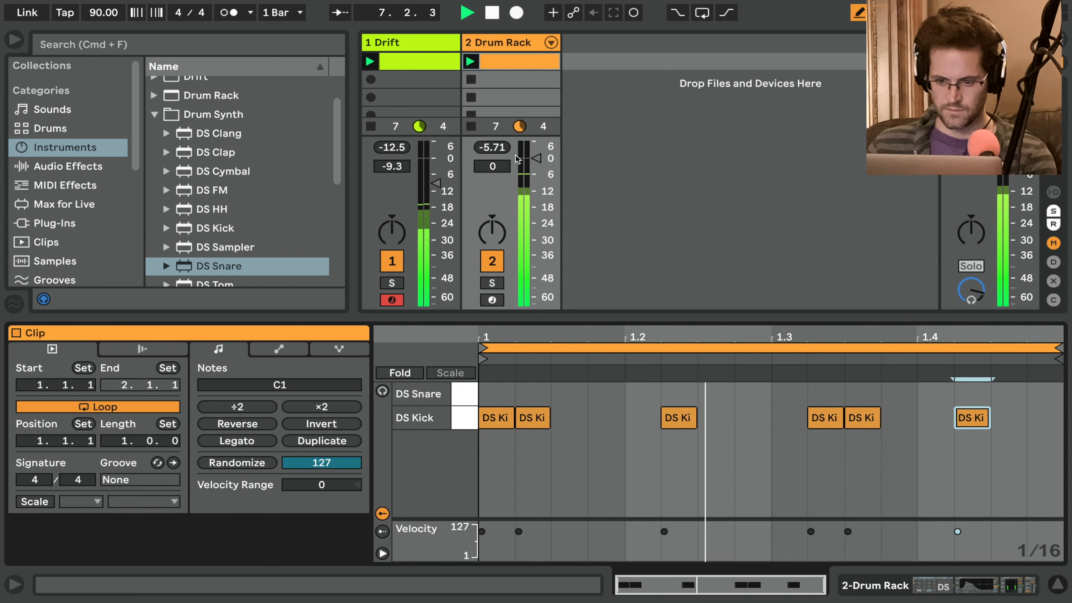
# Draw snare notes at 1.2.1 and 1.4.1 plus a kick at 1.1.4, and restart playback
pyautogui.click(641, 393)
pyautogui.click(937, 390)
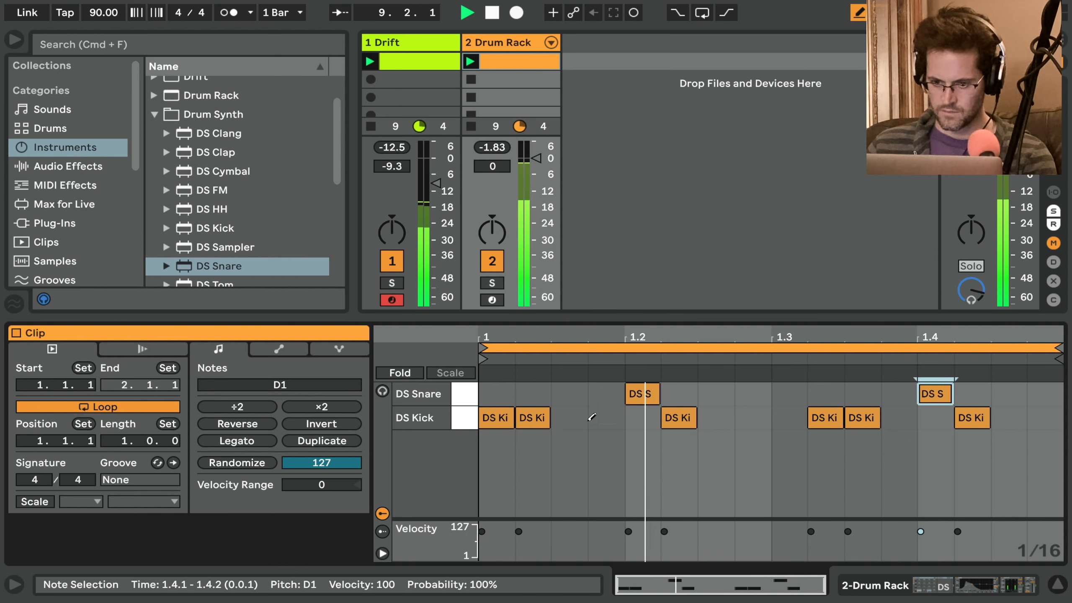
pyautogui.click(607, 417)
pyautogui.press('b')
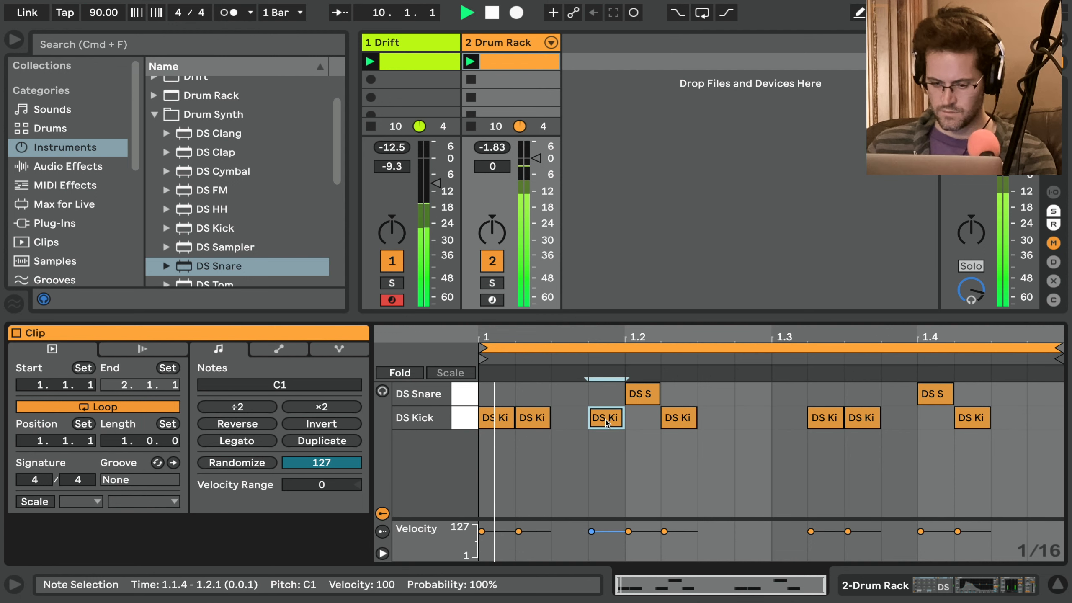
pyautogui.press('b')
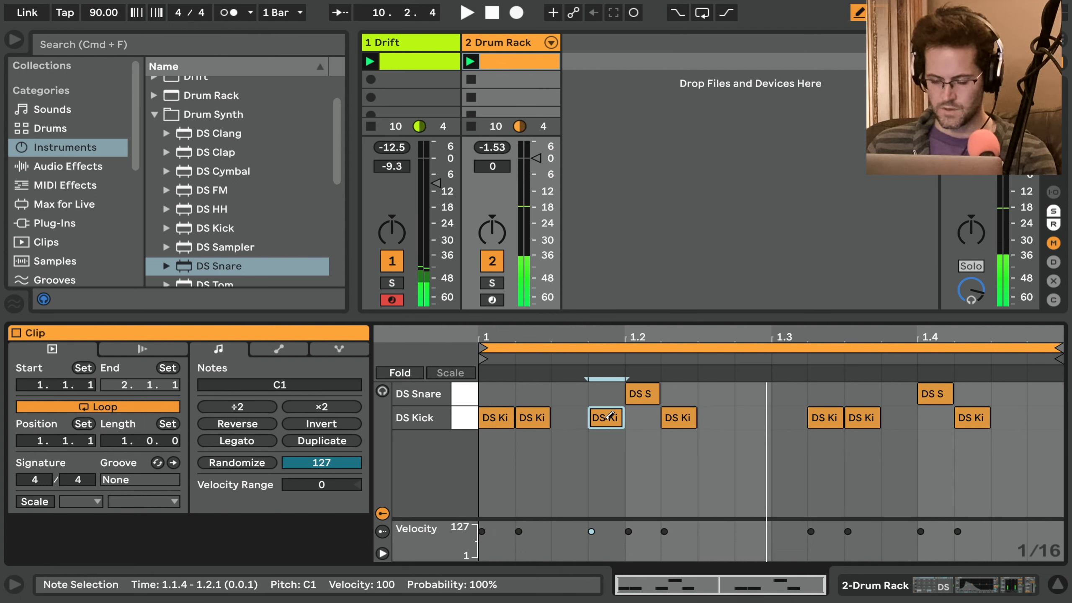
pyautogui.press('space')
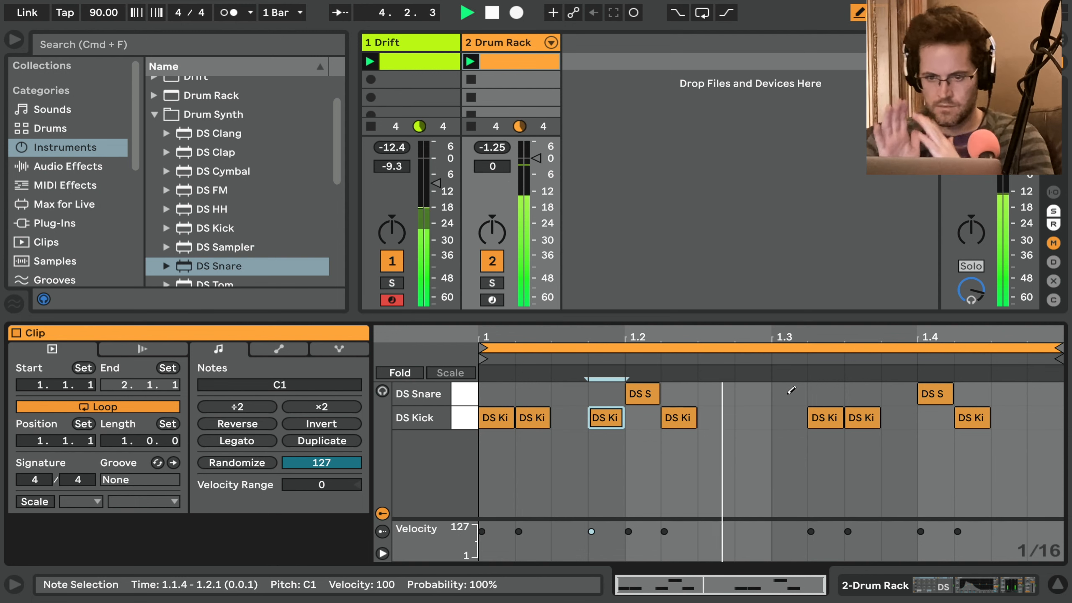
# Load DS HH onto the Drum Rack's F1 pad and reopen the drum clip's notes
pyautogui.hotkey('shift', 'Tab')
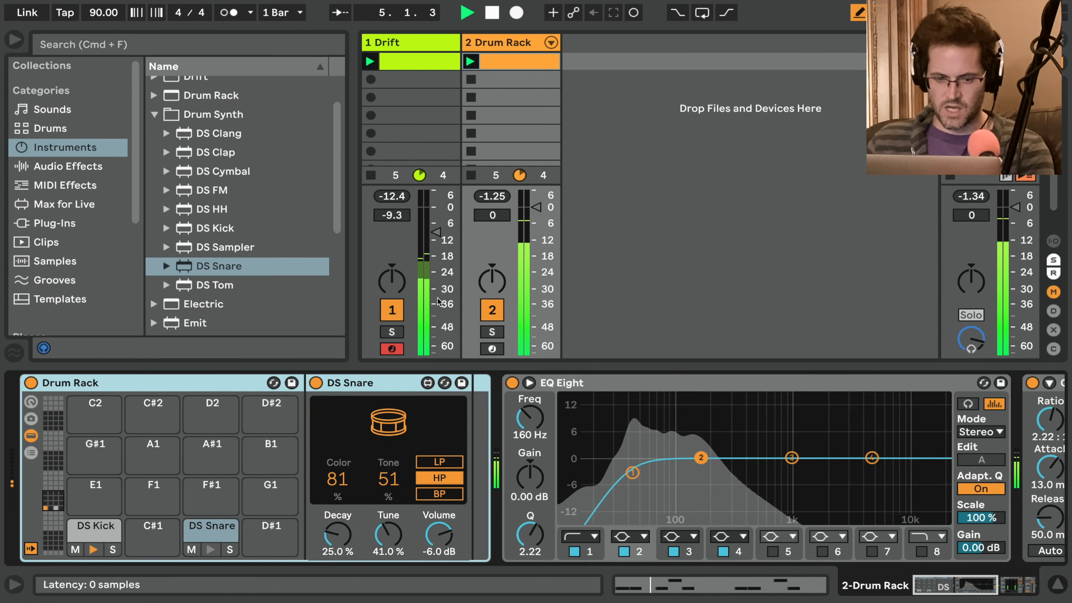
pyautogui.moveTo(206, 209); pyautogui.dragTo(153, 498)
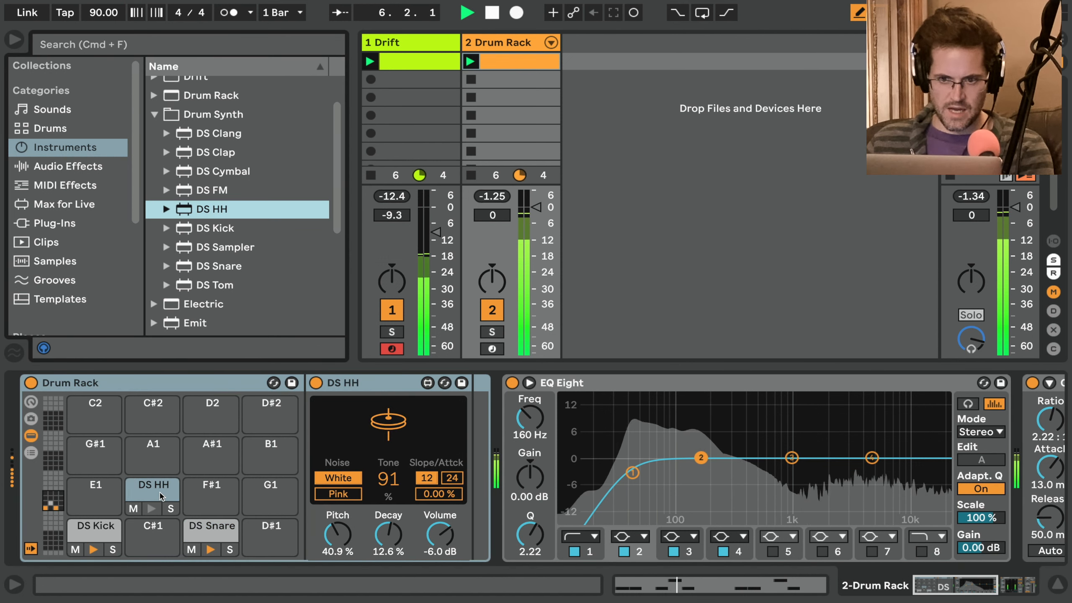
pyautogui.doubleClick(522, 64)
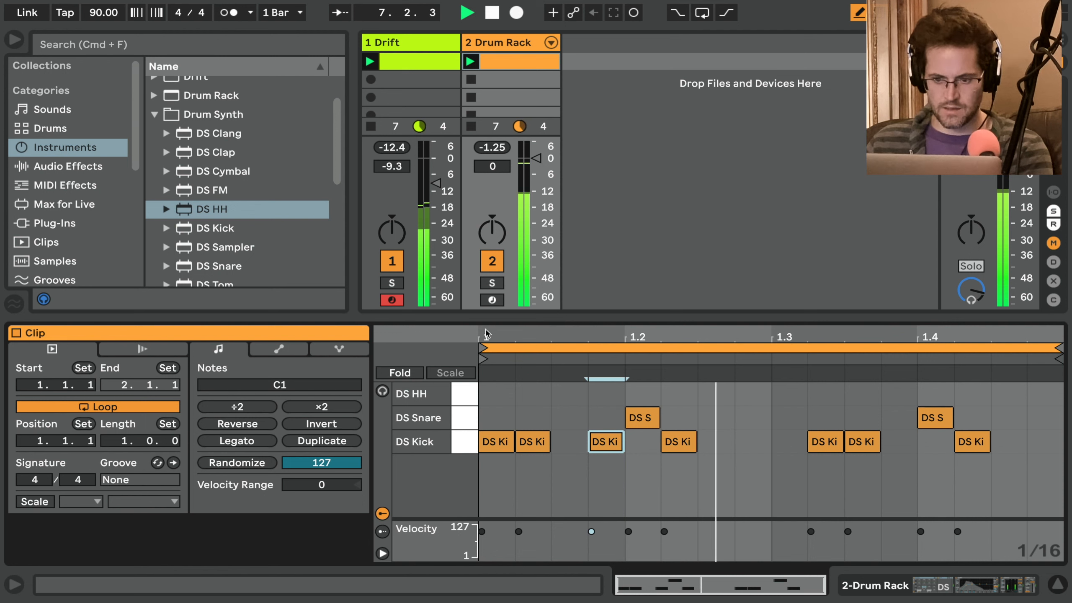
# Draw hi-hat notes at 1.1.1 and 1.1.2, lower the second one's velocity to 20, and select both
pyautogui.click(496, 392)
pyautogui.click(536, 391)
pyautogui.moveTo(537, 392)
pyautogui.mouseDown()
pyautogui.moveTo(537, 464)
pyautogui.moveTo(537, 455)
pyautogui.mouseUp()
pyautogui.press('b')
pyautogui.moveTo(530, 407); pyautogui.dragTo(504, 391)
# Duplicate the hi-hat pair across the rest of the bar, and duplicate the clip's content to make it two bars long
pyautogui.press('super+d')
pyautogui.press('super+d')
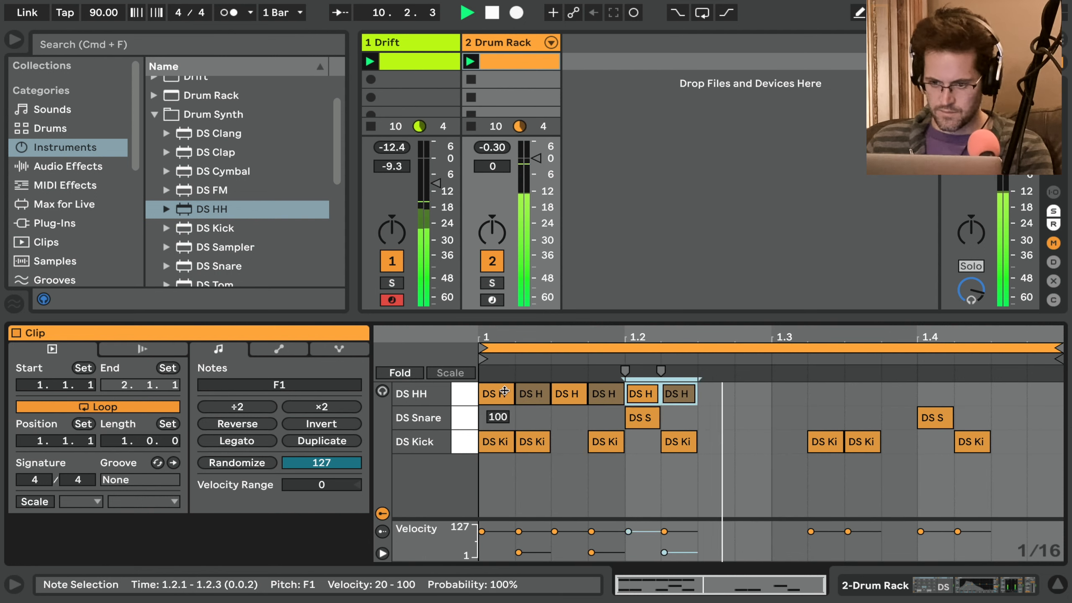
pyautogui.press('super+d')
pyautogui.press('super+d')
pyautogui.press('super+d')
pyautogui.press('super+d')
pyautogui.press('super+d')
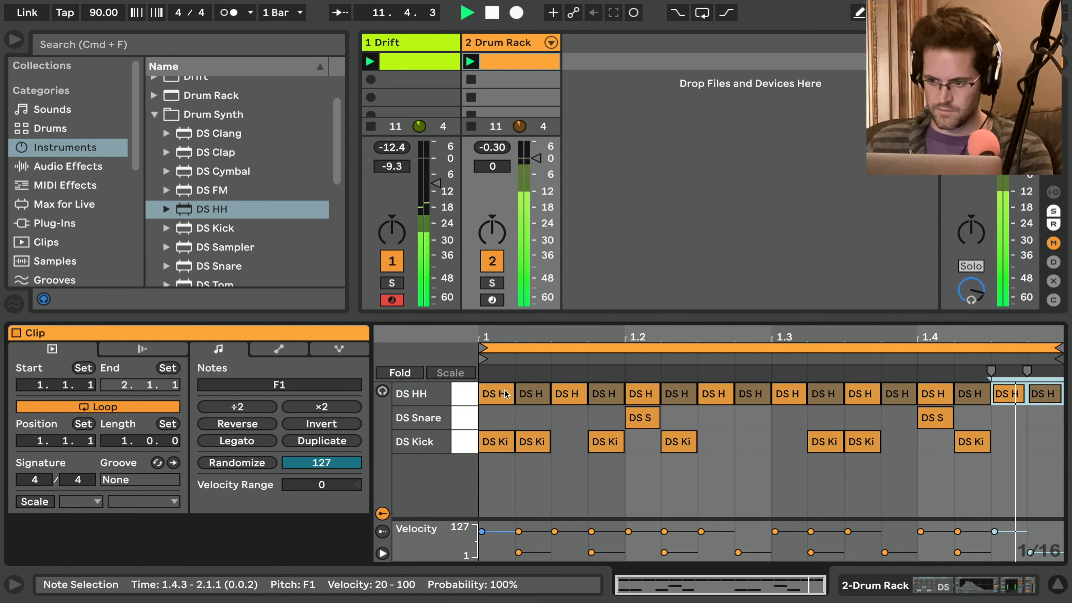
pyautogui.click(332, 441)
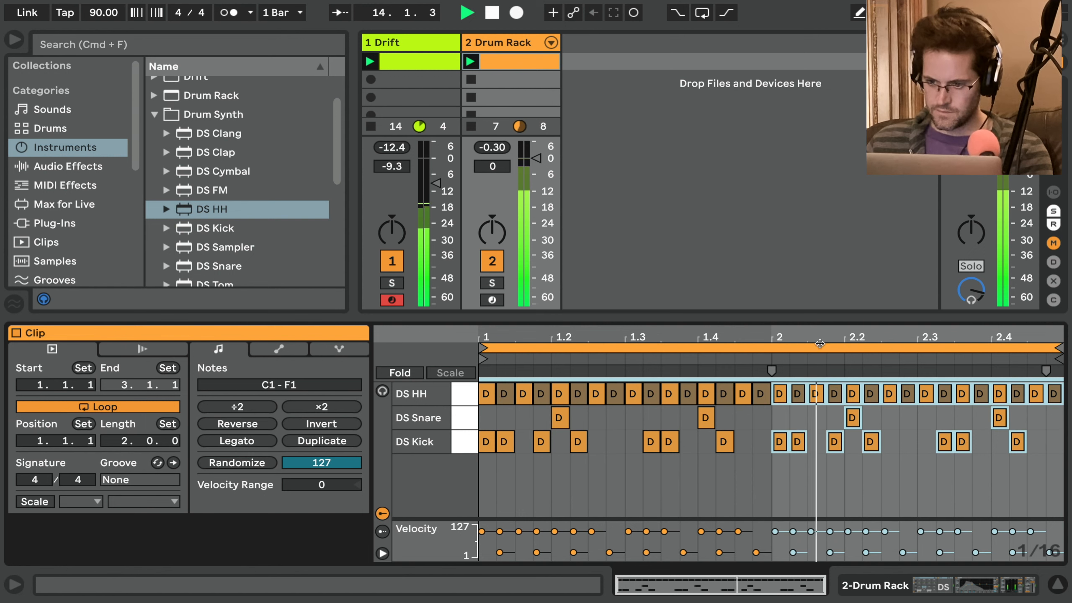
# Replace the first two hi-hats of bar 2 with two pairs of 1/32 notes, each pair at velocities 100 and 57
pyautogui.moveTo(806, 336); pyautogui.dragTo(804, 381)
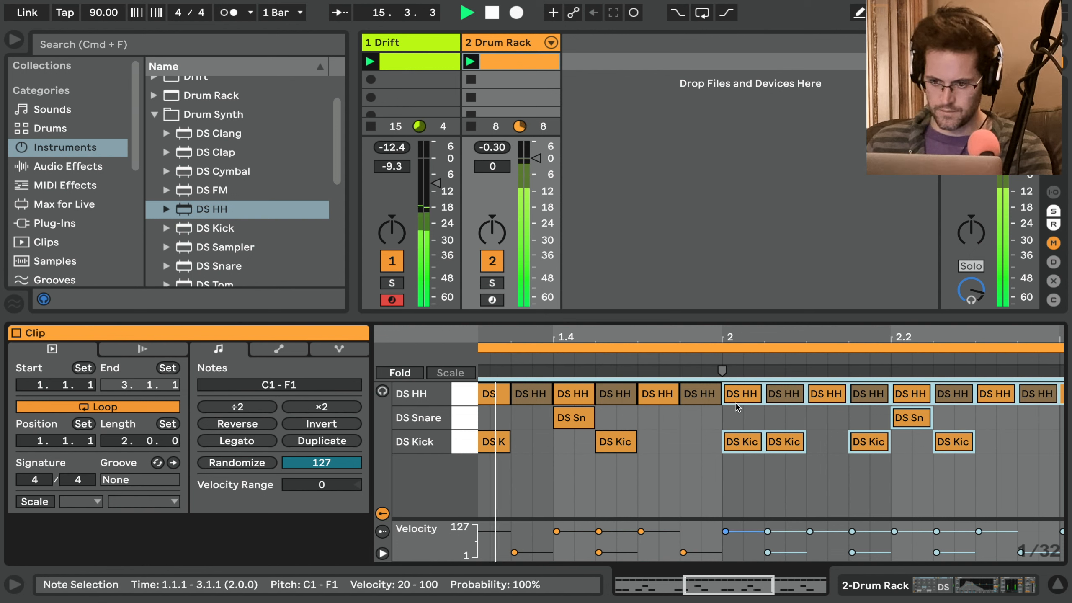
pyautogui.moveTo(760, 392); pyautogui.dragTo(739, 392)
pyautogui.press('super+z')
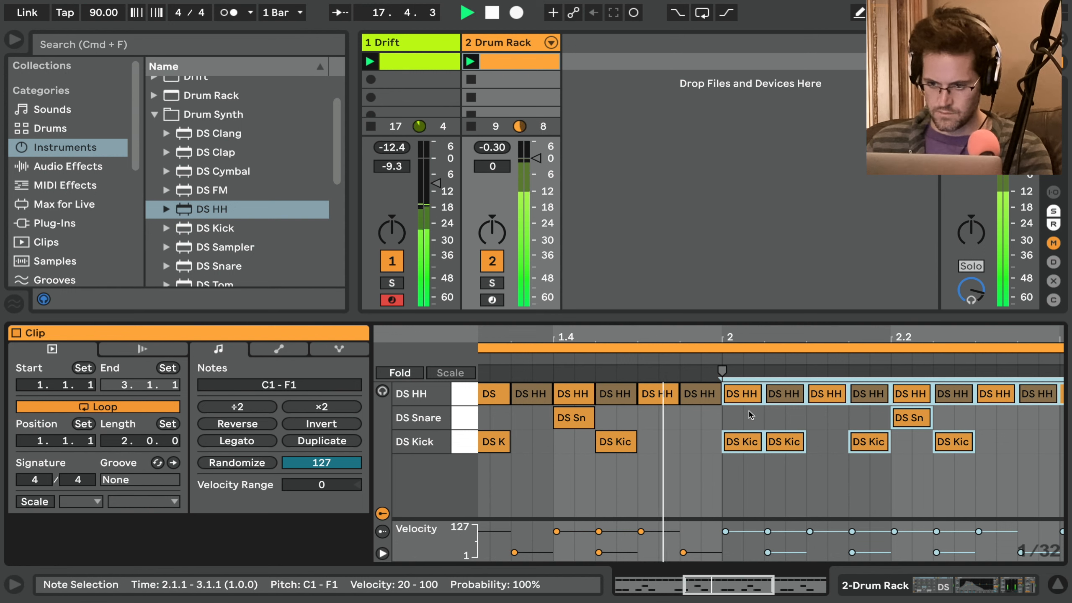
pyautogui.click(755, 401)
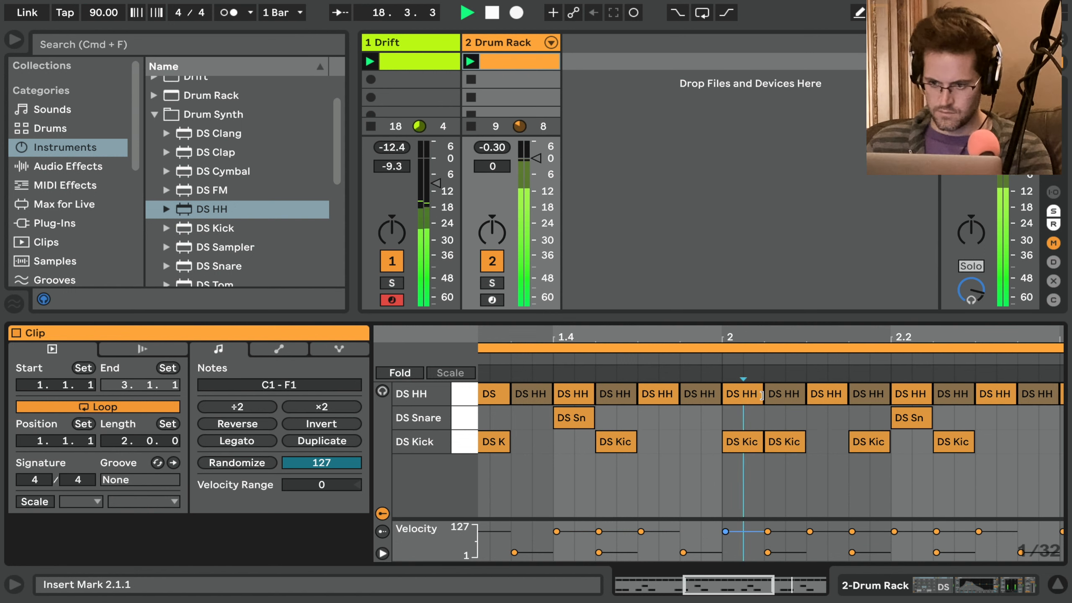
pyautogui.moveTo(761, 394); pyautogui.dragTo(742, 394)
pyautogui.press('super+d')
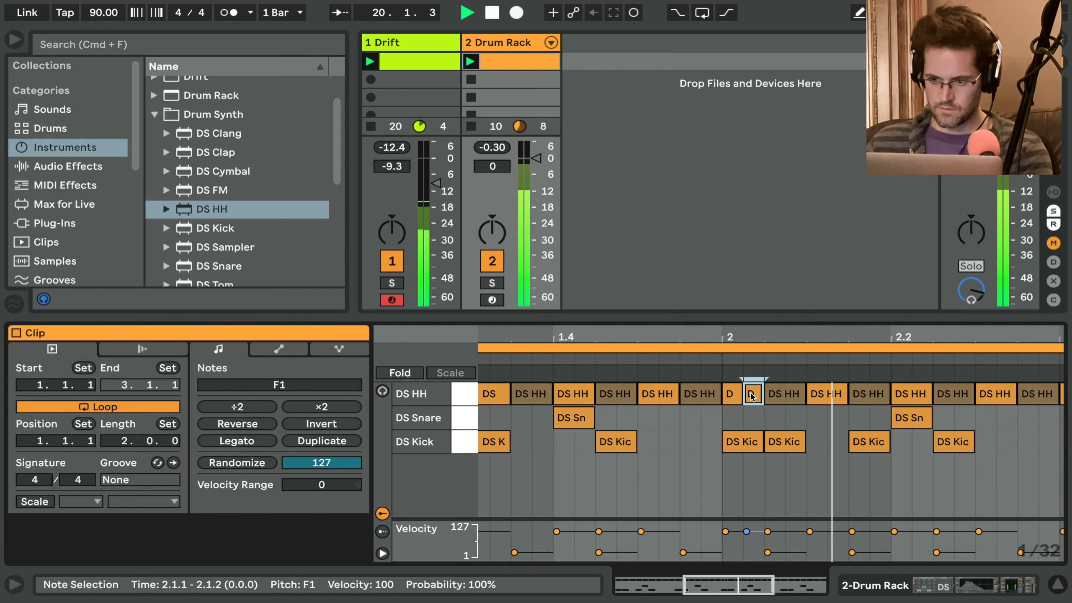
pyautogui.moveTo(751, 396)
pyautogui.mouseDown()
pyautogui.moveTo(751, 409)
pyautogui.moveTo(733, 403)
pyautogui.mouseUp()
pyautogui.press('super+d')
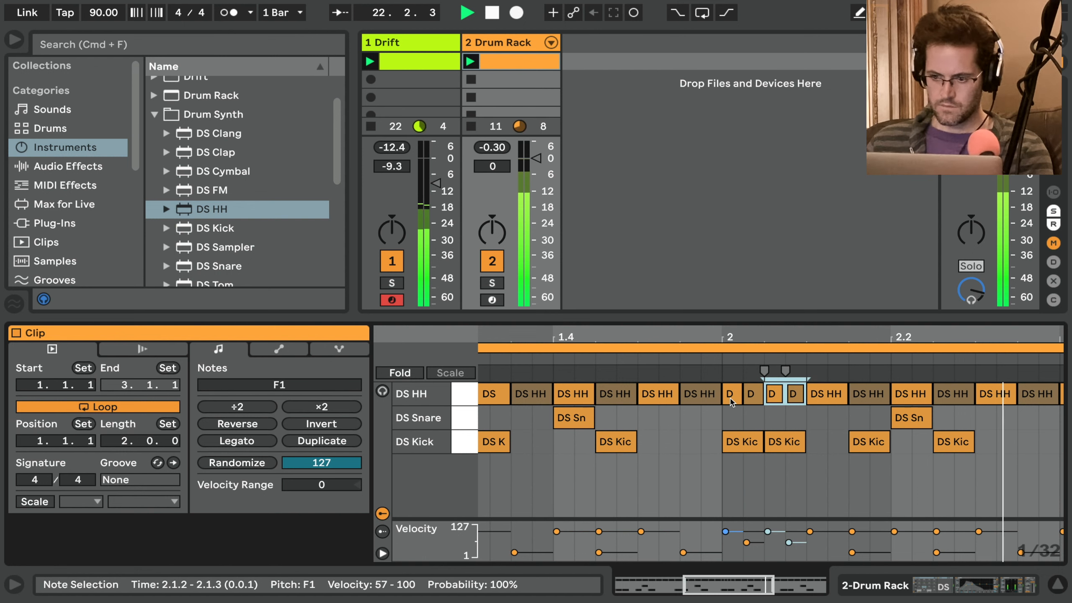
# Duplicate the drum clip's content to make it four bars long
pyautogui.moveTo(761, 337); pyautogui.dragTo(761, 275)
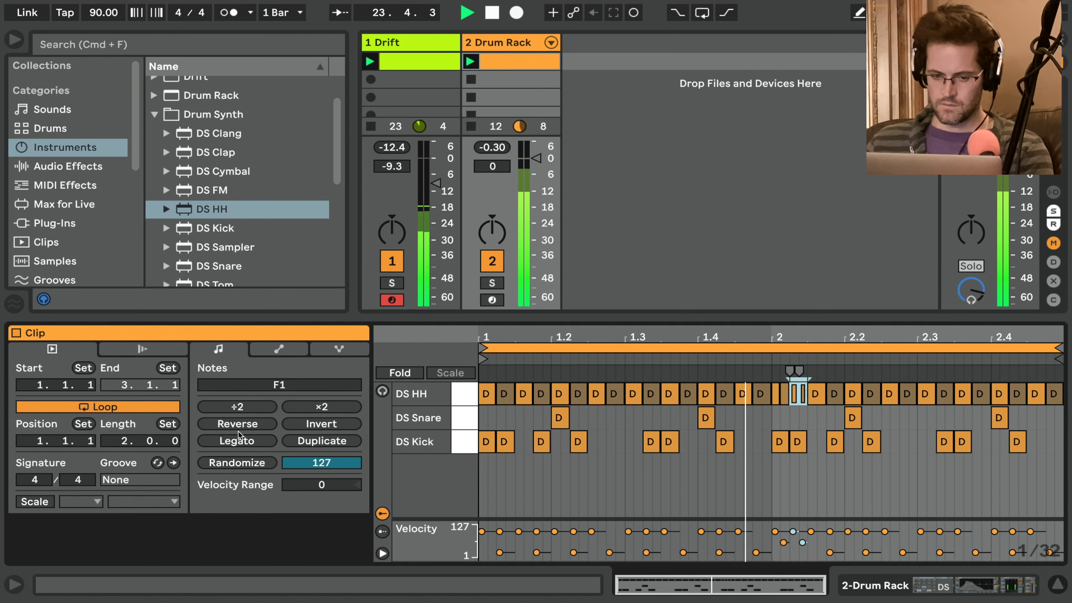
pyautogui.click(335, 441)
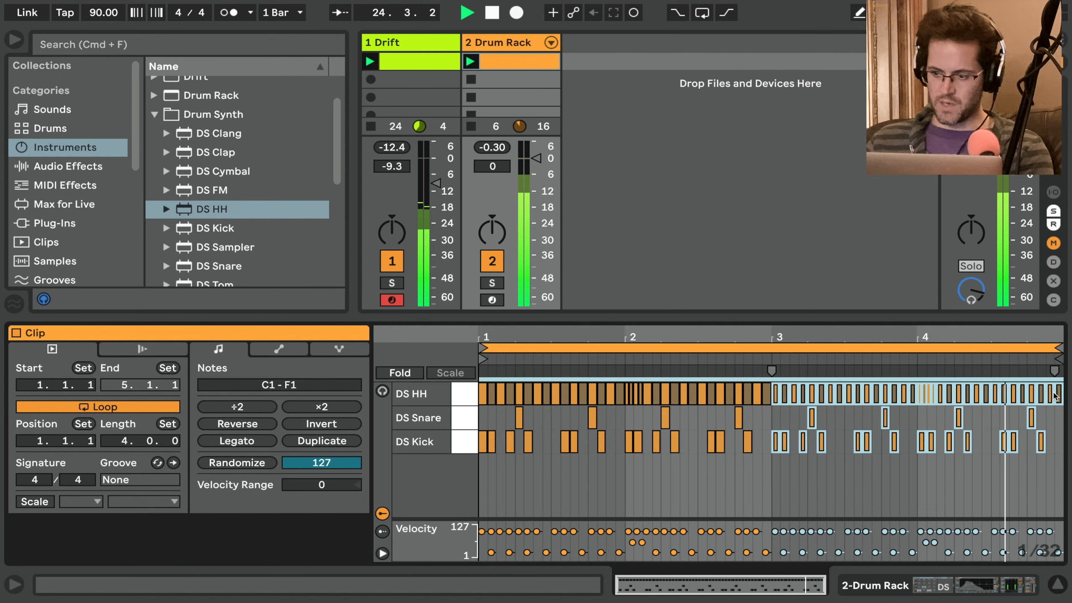
pyautogui.click(1054, 473)
# Load DS Cymbal onto the Drum Rack's G1 pad and reopen the drum clip's notes
pyautogui.hotkey('shift', 'Tab')
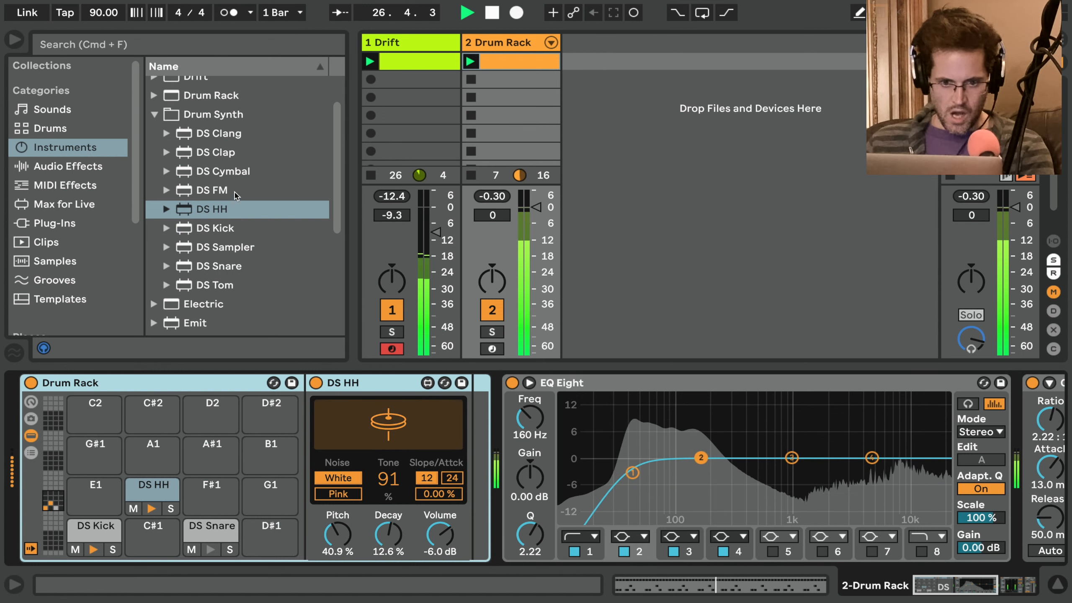
pyautogui.moveTo(228, 171); pyautogui.dragTo(262, 498)
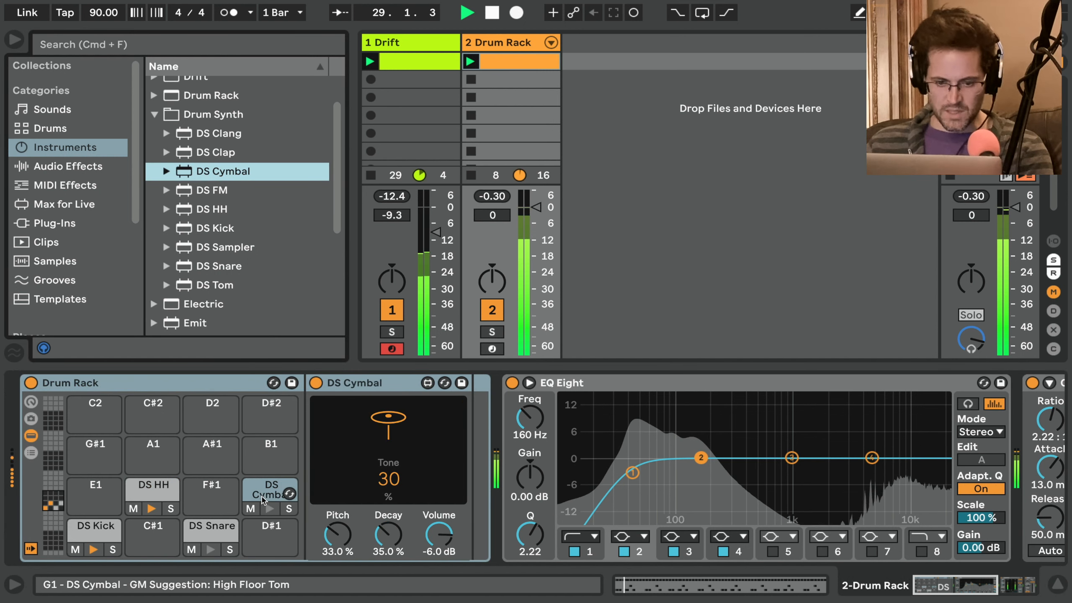
pyautogui.hotkey('shift', 'Tab')
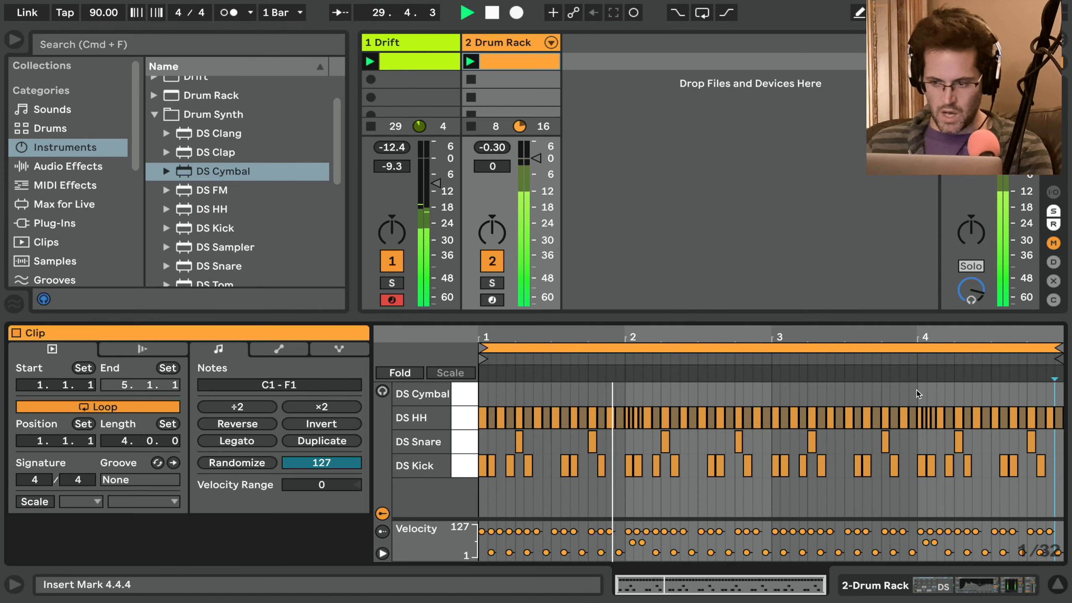
# Draw a DS Cymbal note from 4.4.4 to the clip's end at velocity 120, and delete the hi-hat at that position
pyautogui.click(1058, 394)
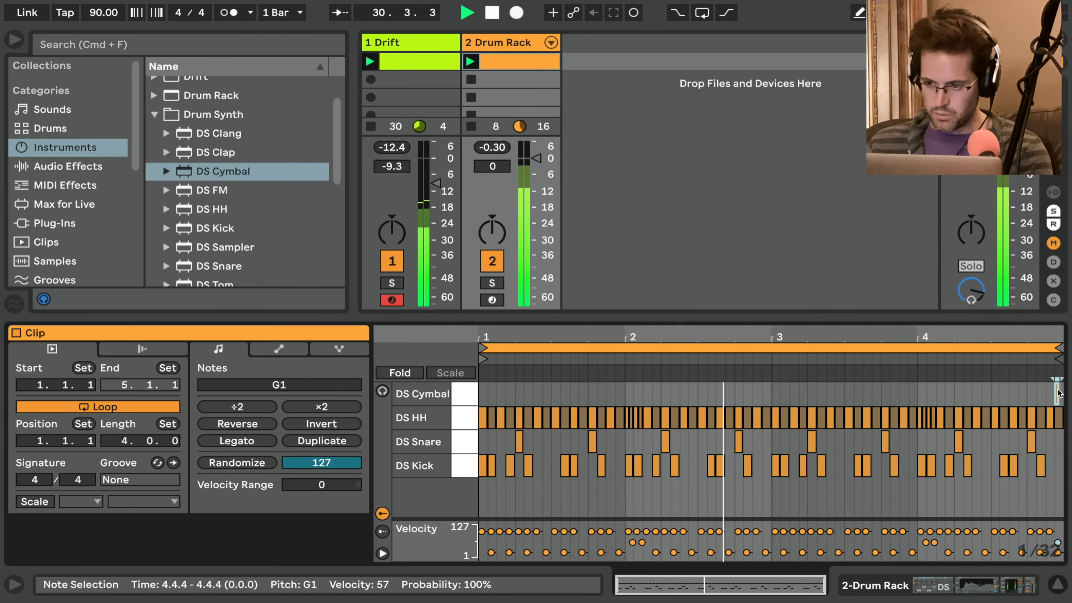
pyautogui.press('z')
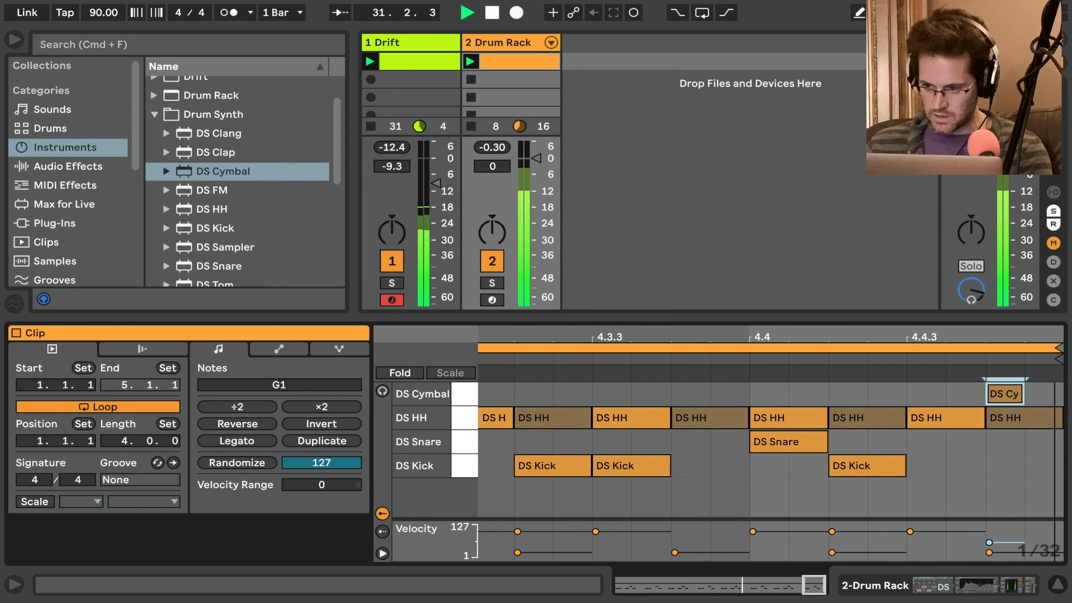
pyautogui.click(1019, 397)
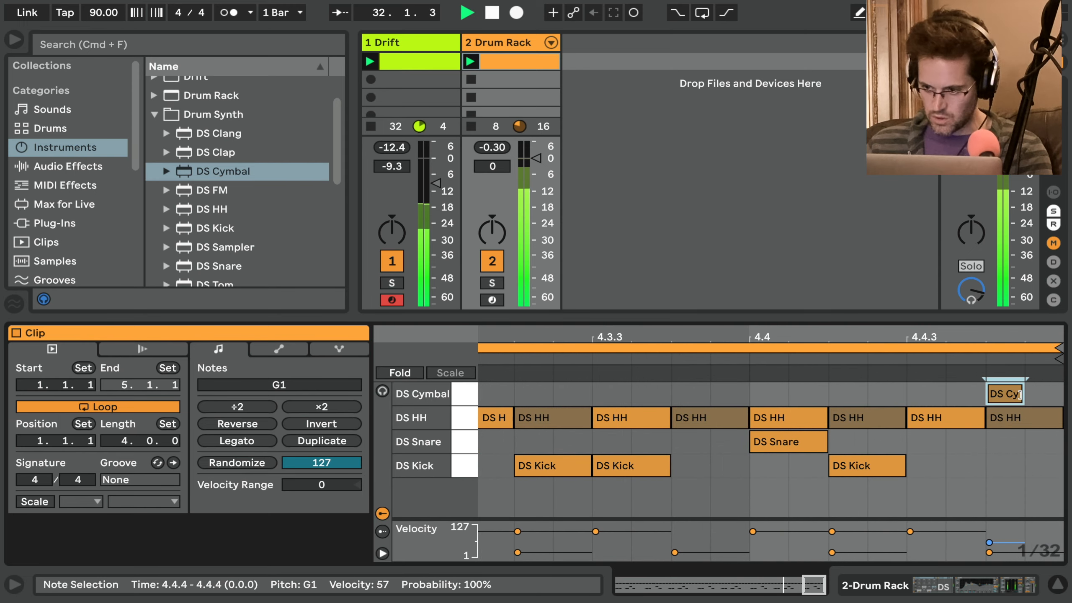
pyautogui.moveTo(1030, 393); pyautogui.dragTo(1061, 393)
pyautogui.click(1035, 427)
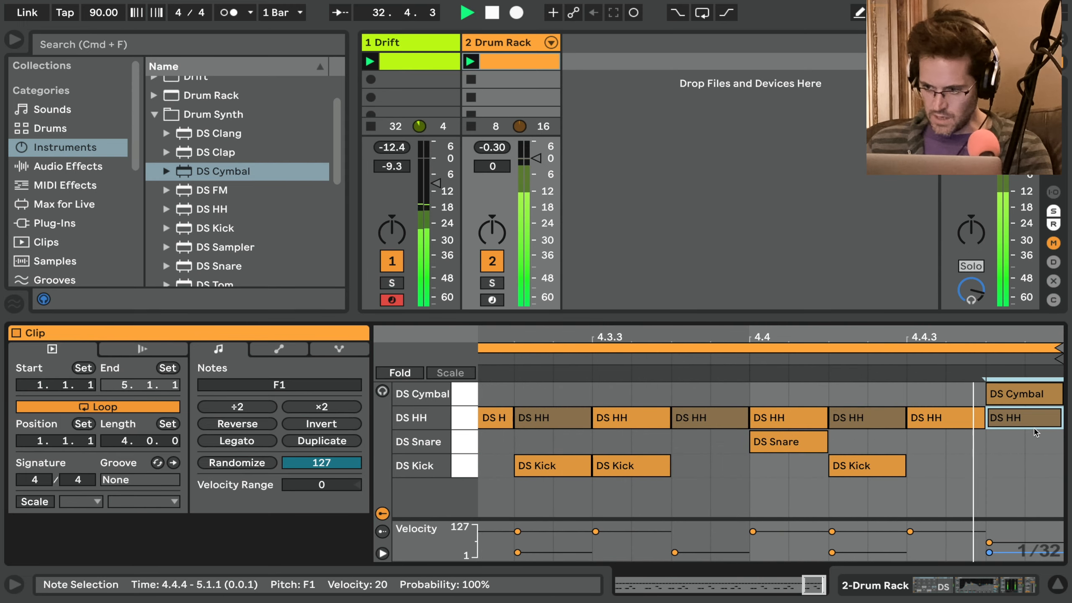
pyautogui.press('b')
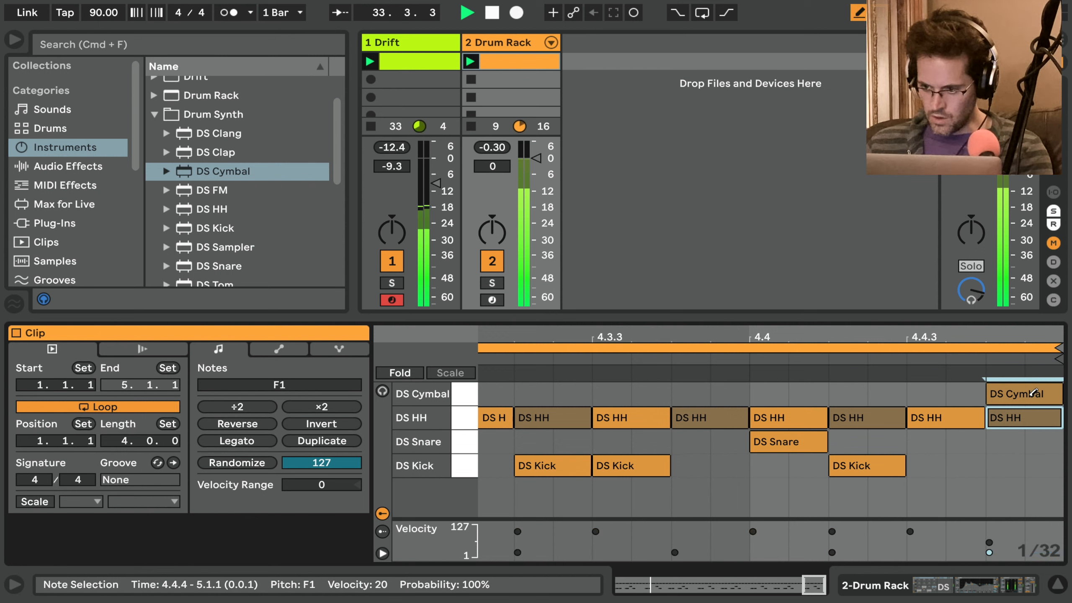
pyautogui.click(1031, 394)
pyautogui.click(1023, 415)
pyautogui.press('b')
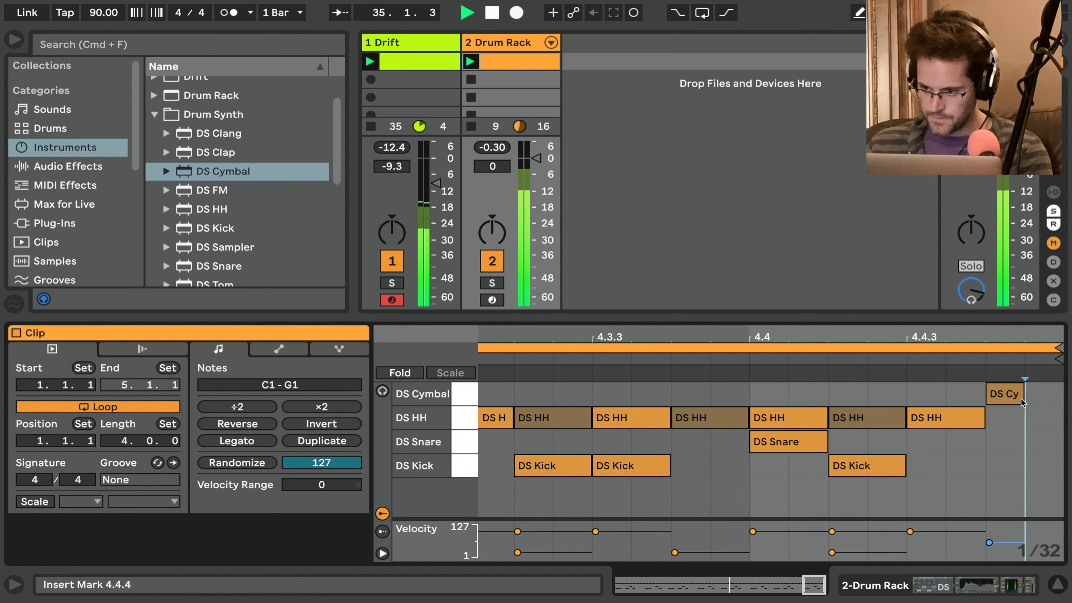
pyautogui.moveTo(1023, 396)
pyautogui.mouseDown()
pyautogui.moveTo(1062, 396)
pyautogui.moveTo(1011, 359)
pyautogui.mouseUp()
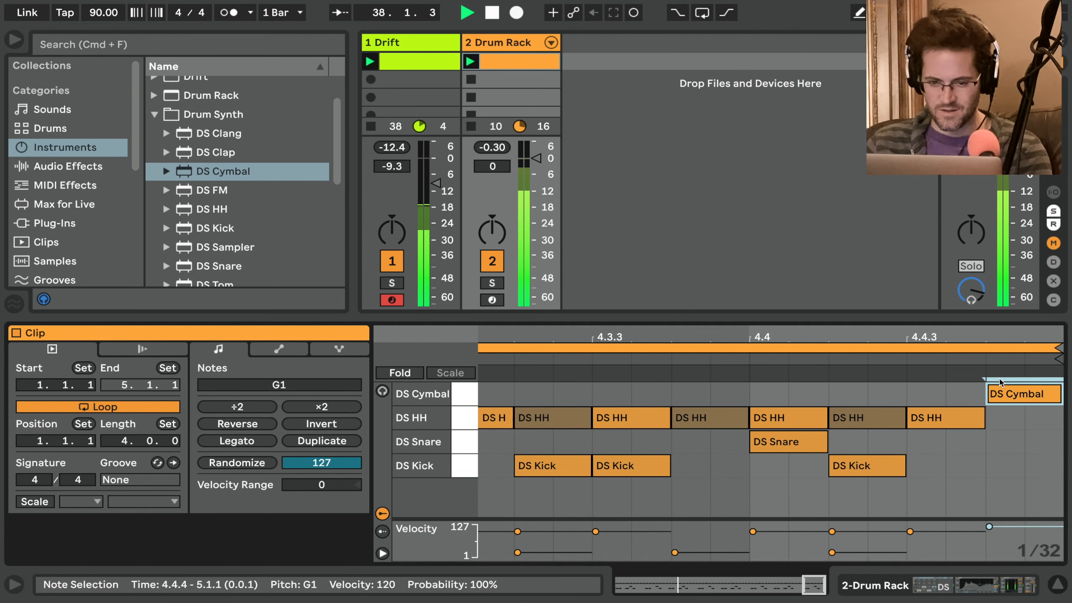
# Set DS Cymbal's pitch to 65.3%, decay to 64.9% and volume to 1.9 dB
pyautogui.hotkey('shift', 'Tab')
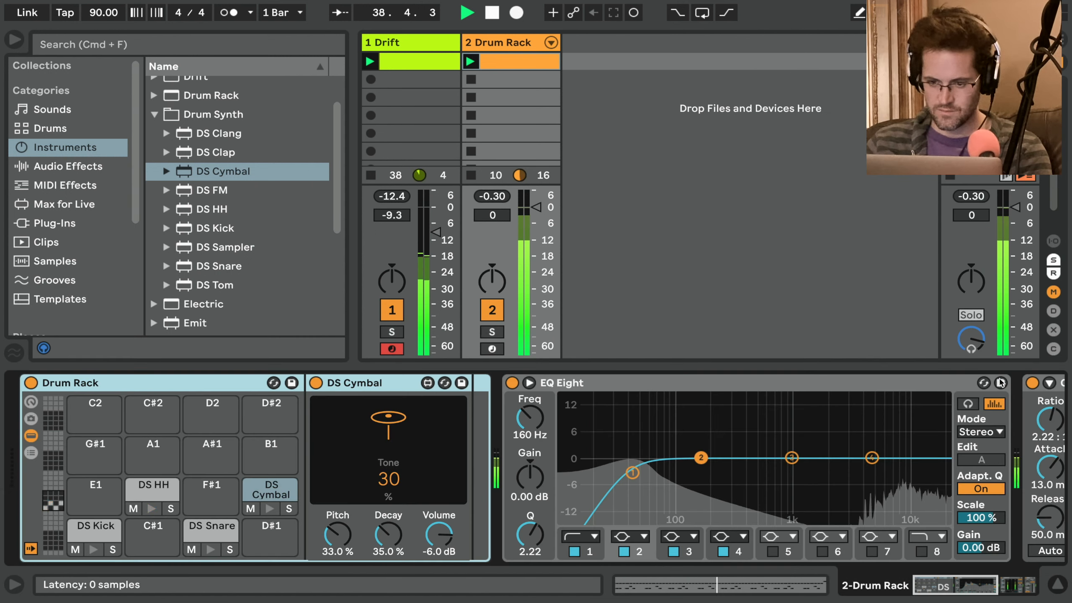
pyautogui.moveTo(381, 541); pyautogui.dragTo(382, 510)
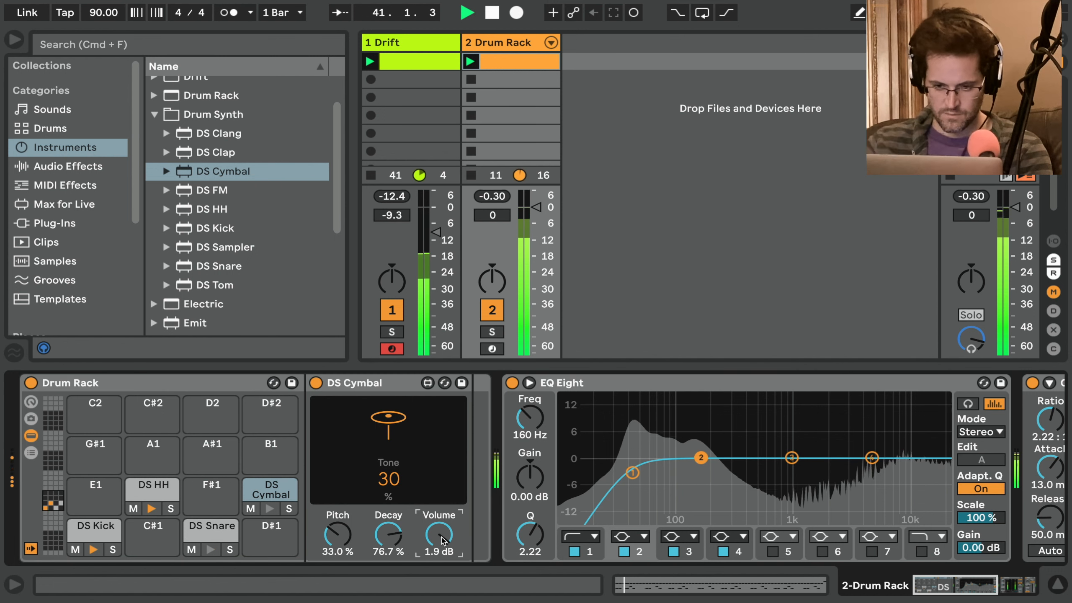
pyautogui.hotkey('shift', 'Tab')
pyautogui.hotkey('shift', 'Tab')
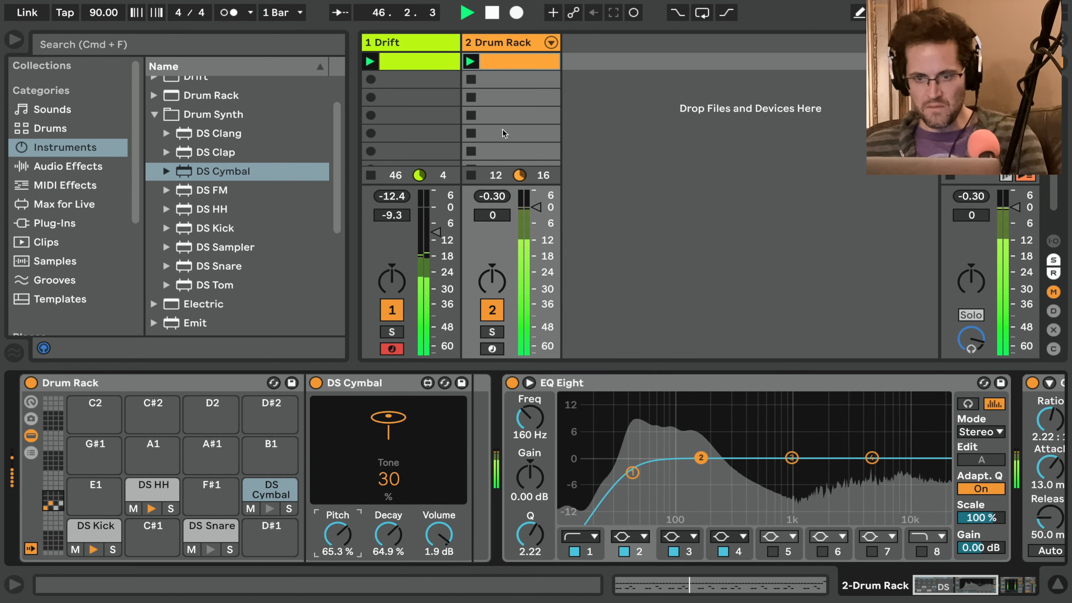
# Extend the cymbal note's start back to 4.4.3 and deactivate the hi-hat note at 4.4.3
pyautogui.doubleClick(510, 62)
pyautogui.click(1012, 385)
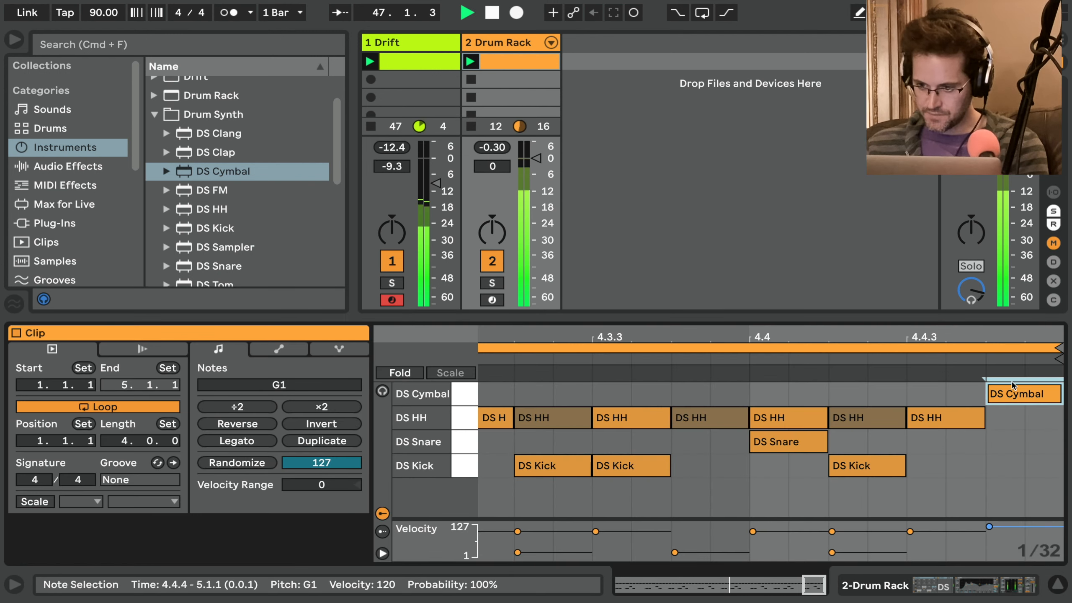
pyautogui.moveTo(986, 385); pyautogui.dragTo(908, 385)
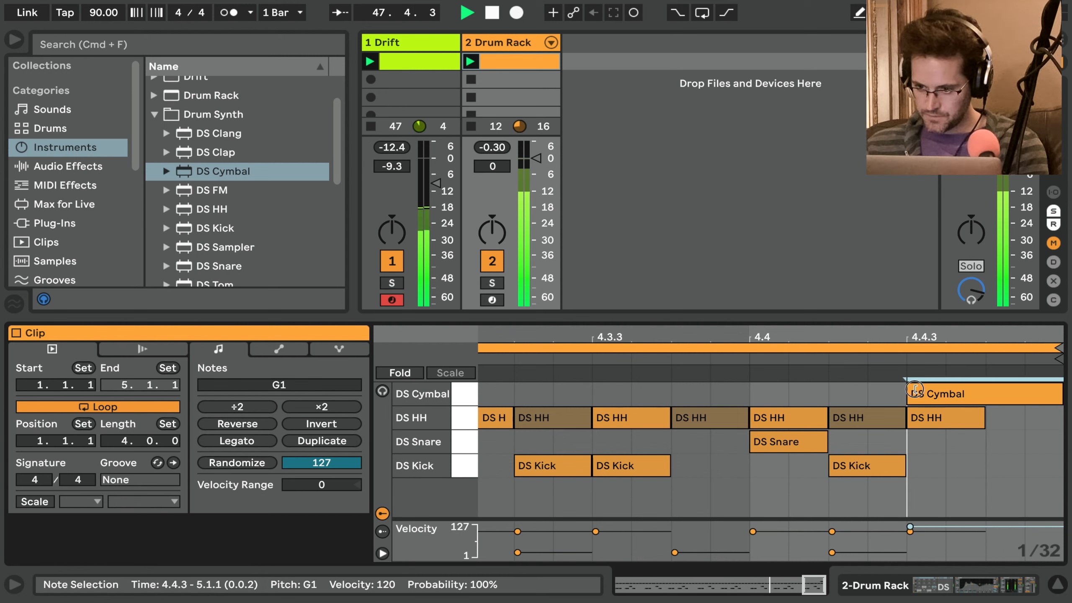
pyautogui.click(944, 422)
pyautogui.press('0')
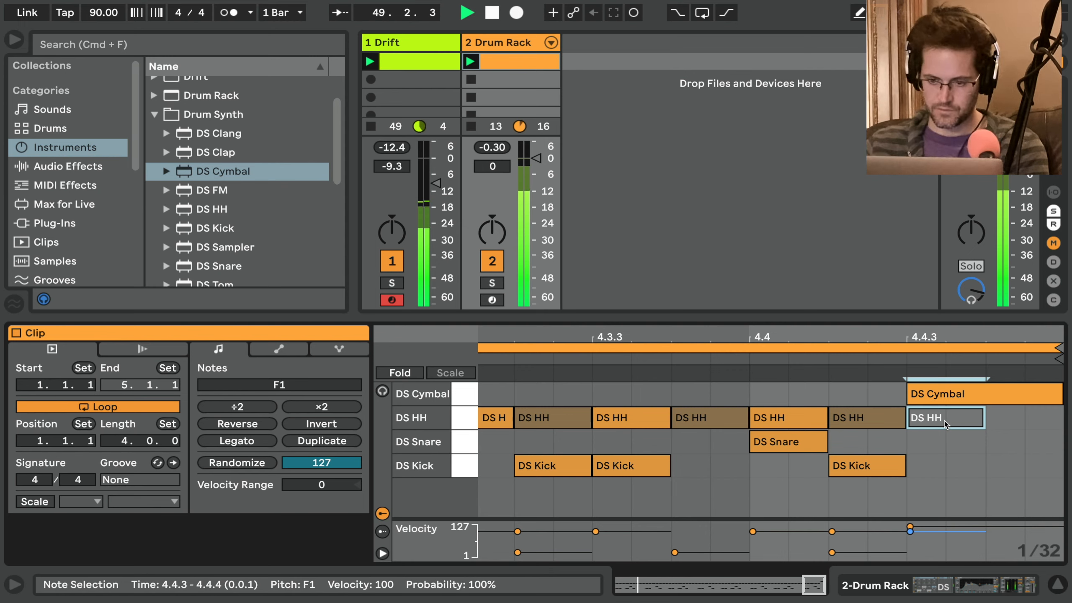
# Set DS Cymbal's decay to 57.0% and insert a Glue Compressor between the Drum Rack track's Compressor and Limiter
pyautogui.hotkey('shift', 'Tab')
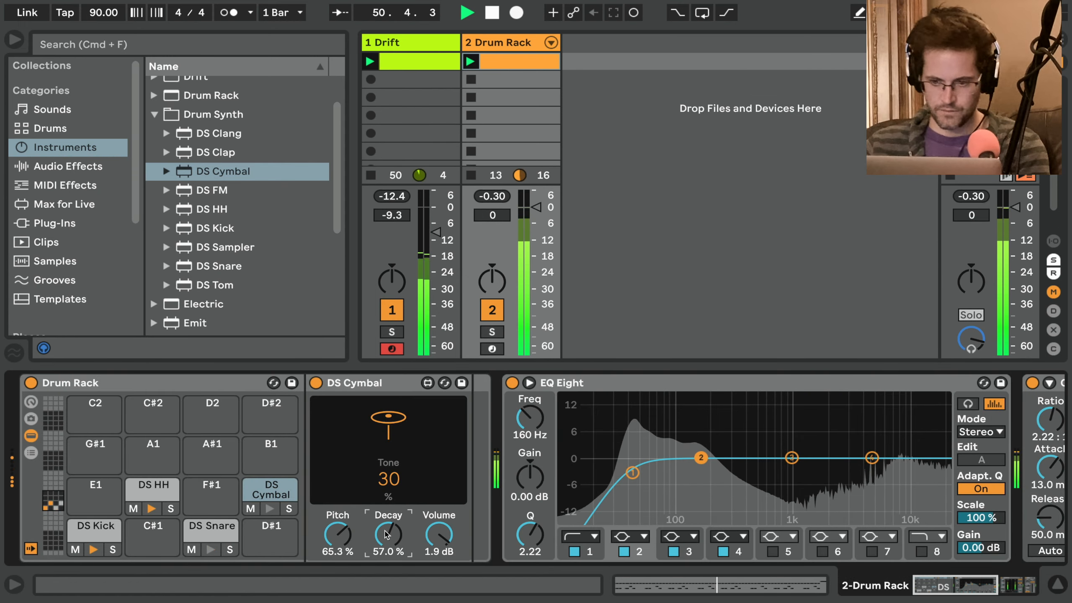
pyautogui.click(105, 171)
pyautogui.scroll(-4, 201, 223)
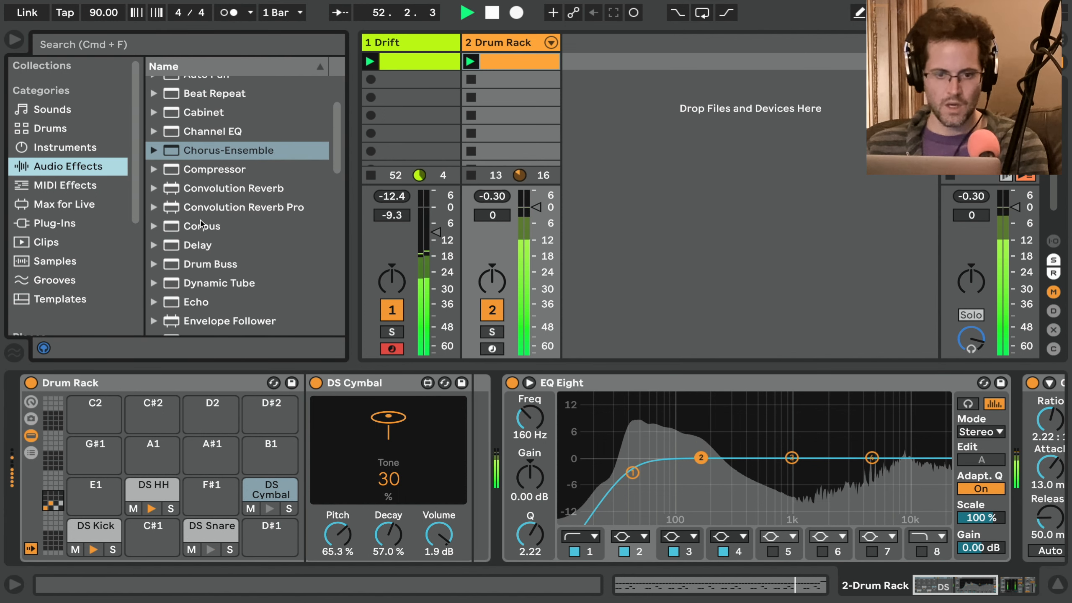
pyautogui.scroll(-3, 200, 223)
pyautogui.scroll(-6, 202, 223)
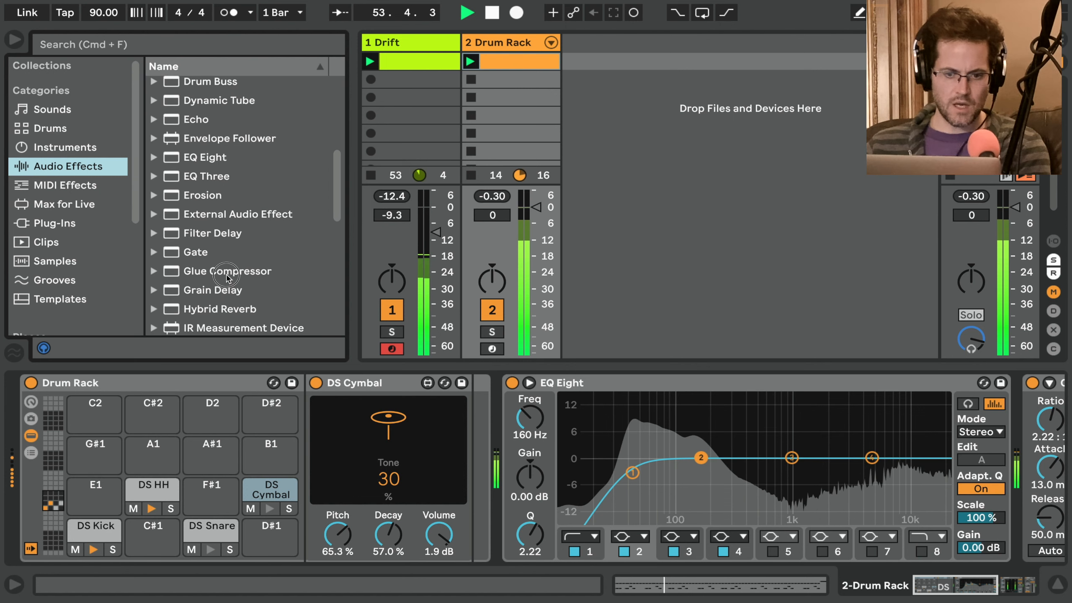
pyautogui.doubleClick(226, 272)
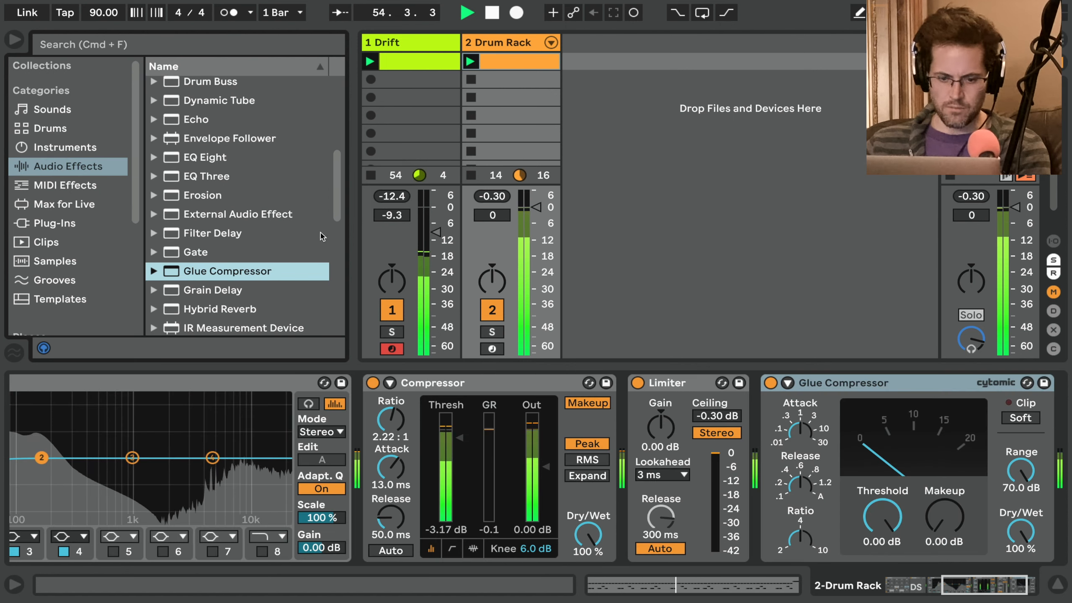
pyautogui.hscroll(3, 669, 457)
pyautogui.click(670, 457)
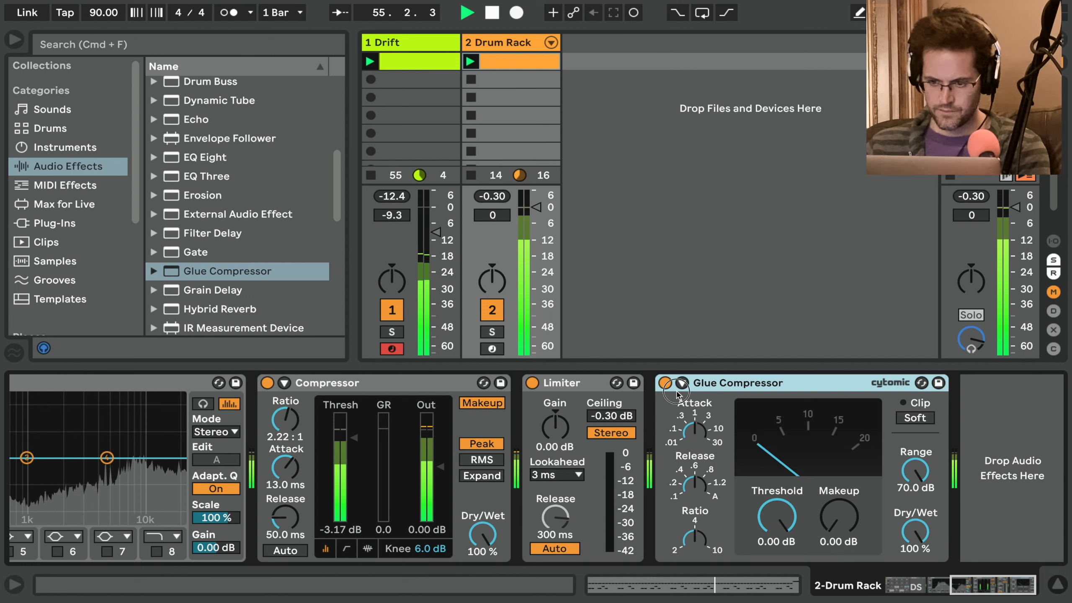
pyautogui.moveTo(763, 396); pyautogui.dragTo(526, 393)
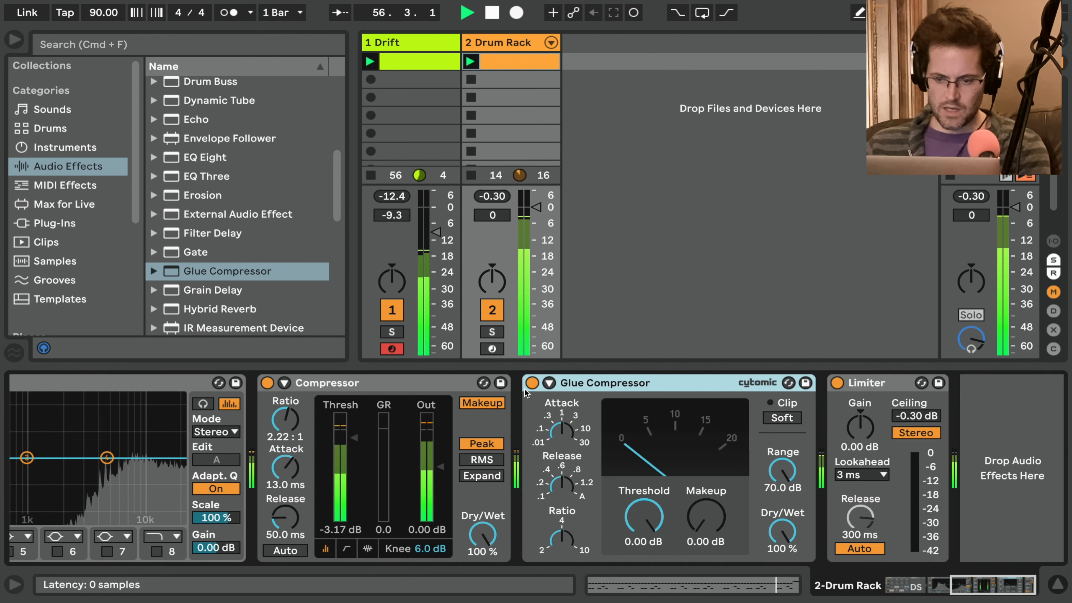
# Lengthen the Glue Compressor's attack, enable Soft clipping, and set its threshold to -19.7 dB and makeup to 3.65 dB
pyautogui.click(561, 434)
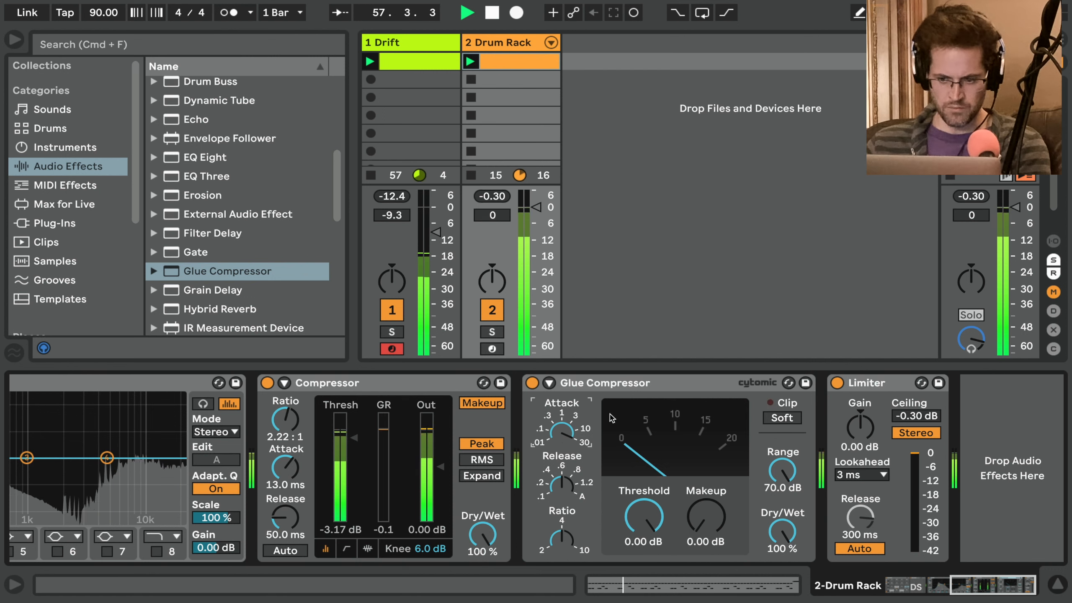
pyautogui.click(782, 418)
pyautogui.moveTo(639, 494); pyautogui.dragTo(639, 536)
pyautogui.moveTo(705, 516); pyautogui.dragTo(705, 502)
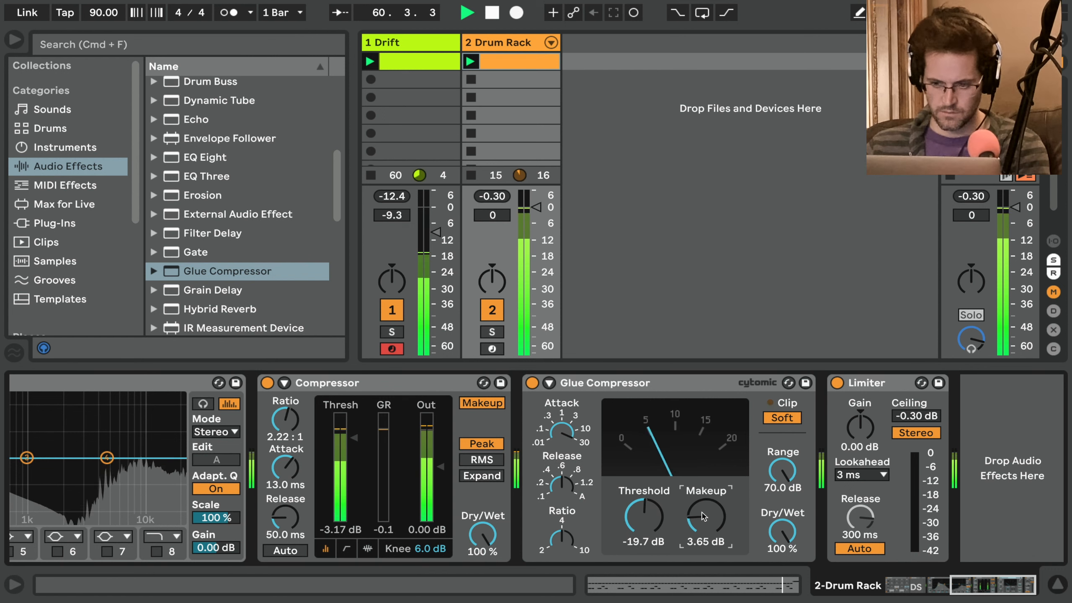
# Collapse the Drift track's Chorus-Ensemble, LFO, Limiter and Spectrum devices, and add an Auto Filter after Spectrum
pyautogui.click(424, 42)
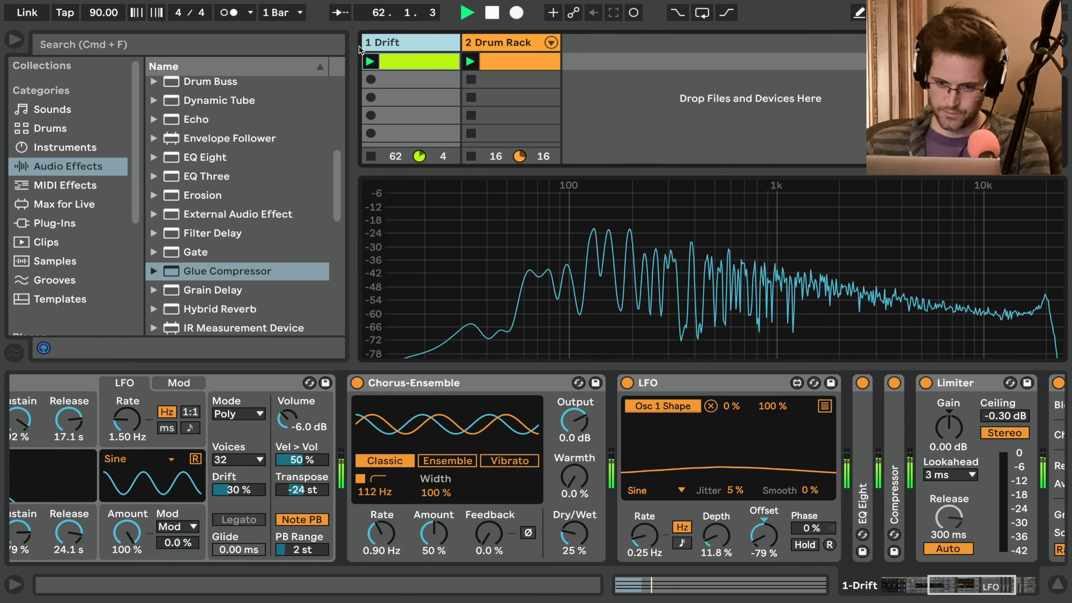
pyautogui.doubleClick(498, 383)
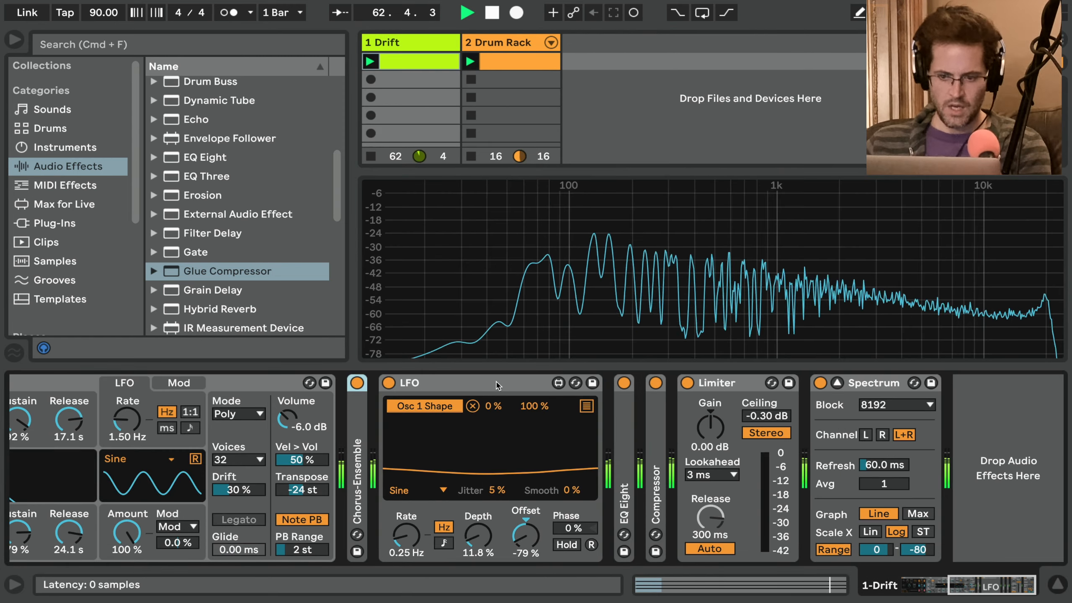
pyautogui.doubleClick(498, 384)
pyautogui.doubleClick(521, 384)
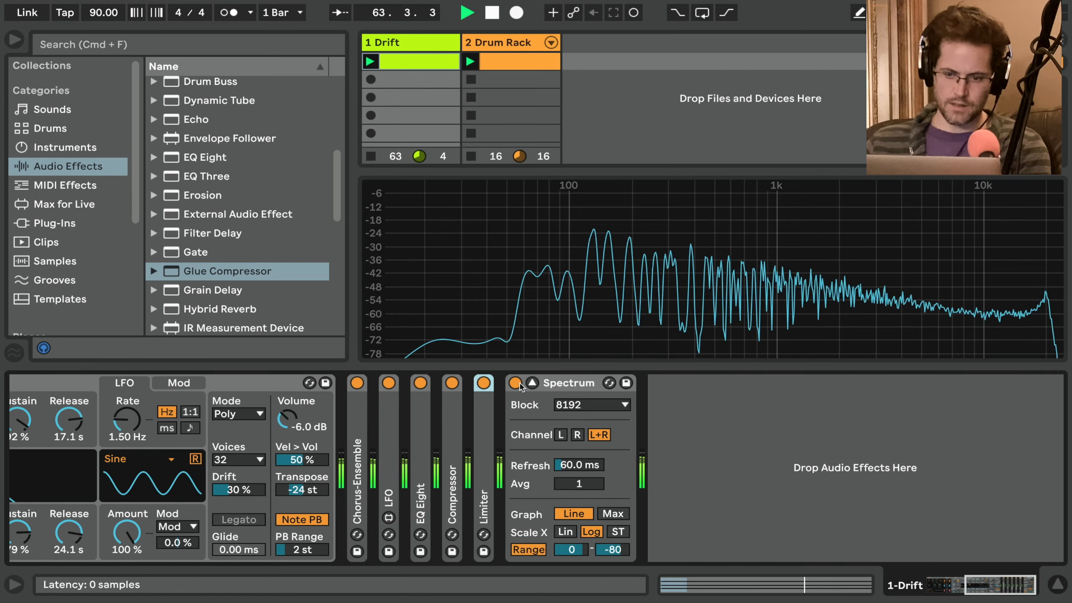
pyautogui.doubleClick(551, 385)
pyautogui.scroll(5, 323, 279)
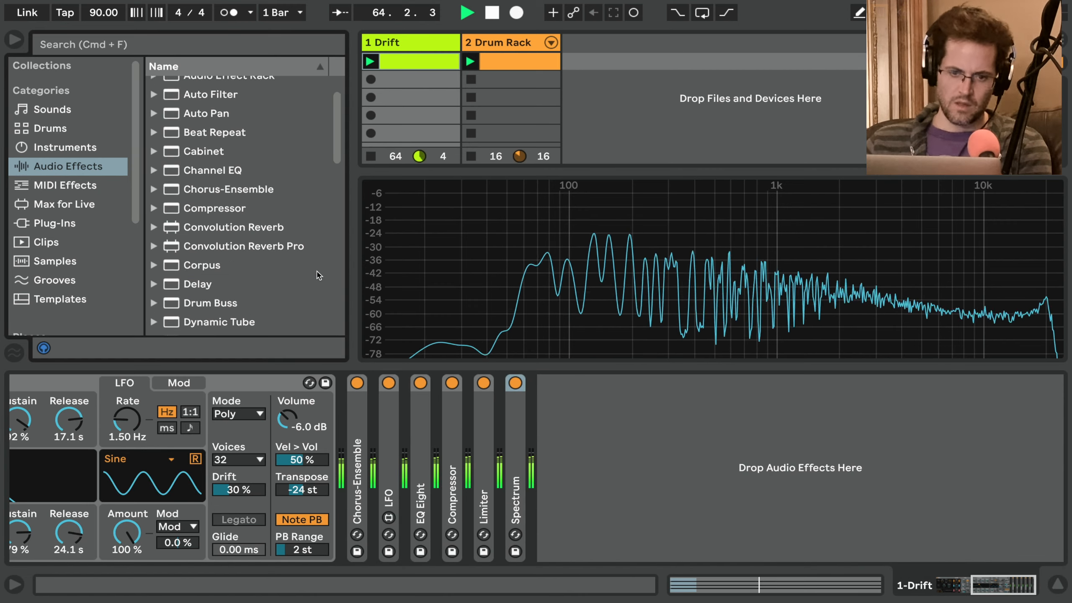
pyautogui.moveTo(204, 140); pyautogui.dragTo(635, 408)
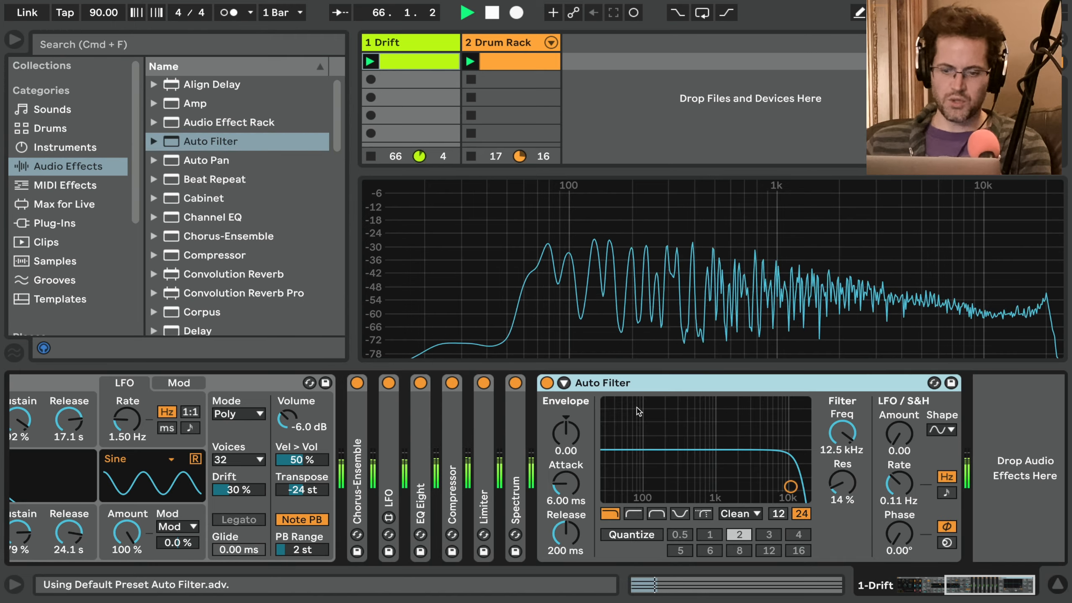
# Enable the Auto Filter's sidechain on the Drift track, taking audio from 2-Drum Rack at Pre FX
pyautogui.click(564, 383)
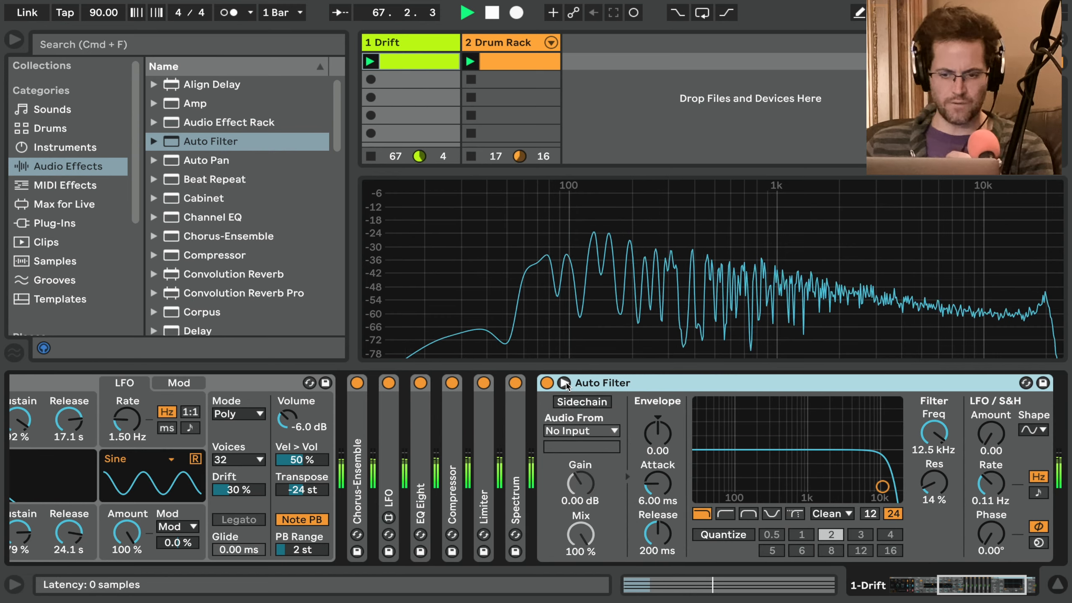
pyautogui.click(574, 402)
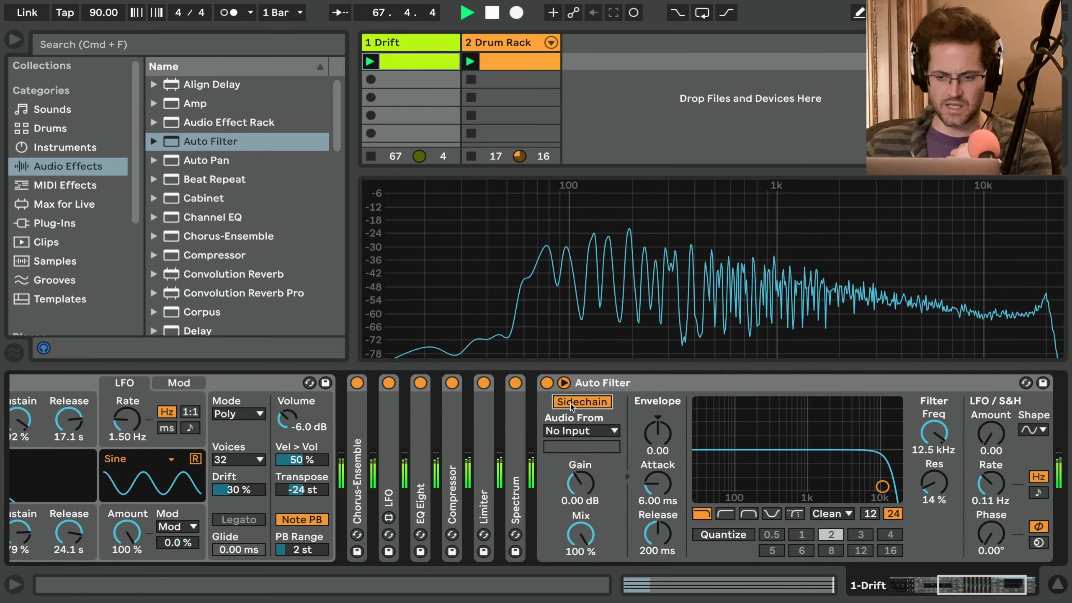
pyautogui.click(570, 430)
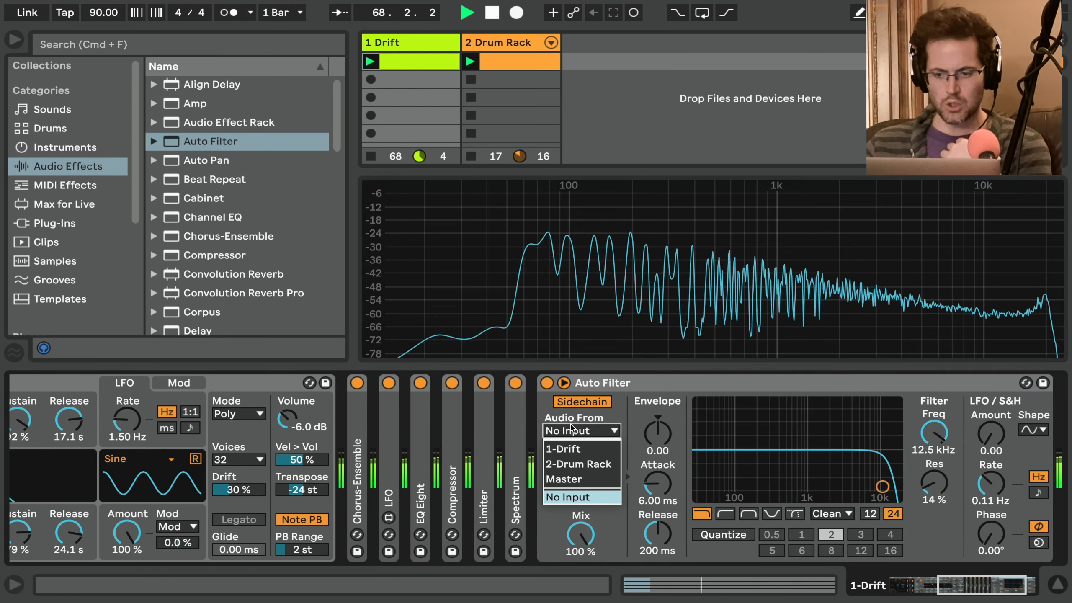
pyautogui.click(578, 464)
pyautogui.click(589, 450)
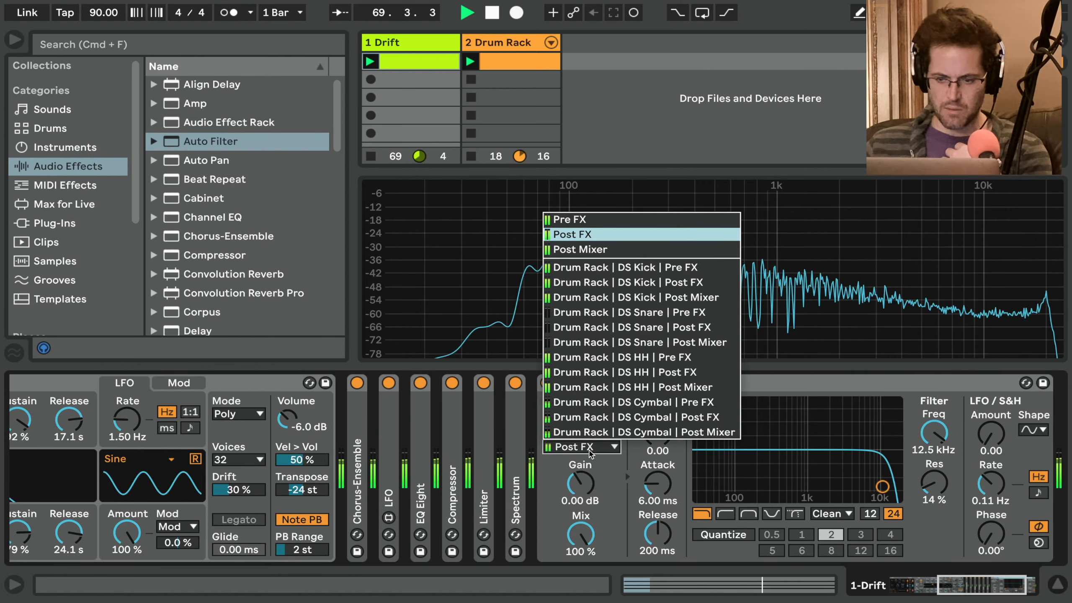
pyautogui.click(604, 218)
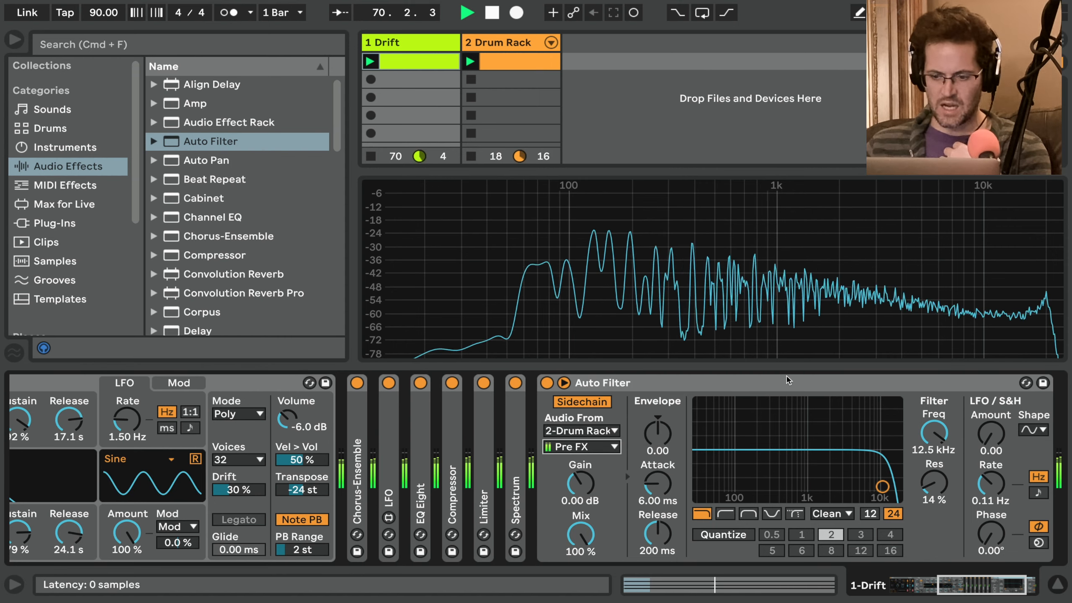
# Set the Auto Filter's envelope amount to 111, its cutoff frequency to 227 Hz and its resonance to 32%
pyautogui.moveTo(881, 489); pyautogui.dragTo(742, 463)
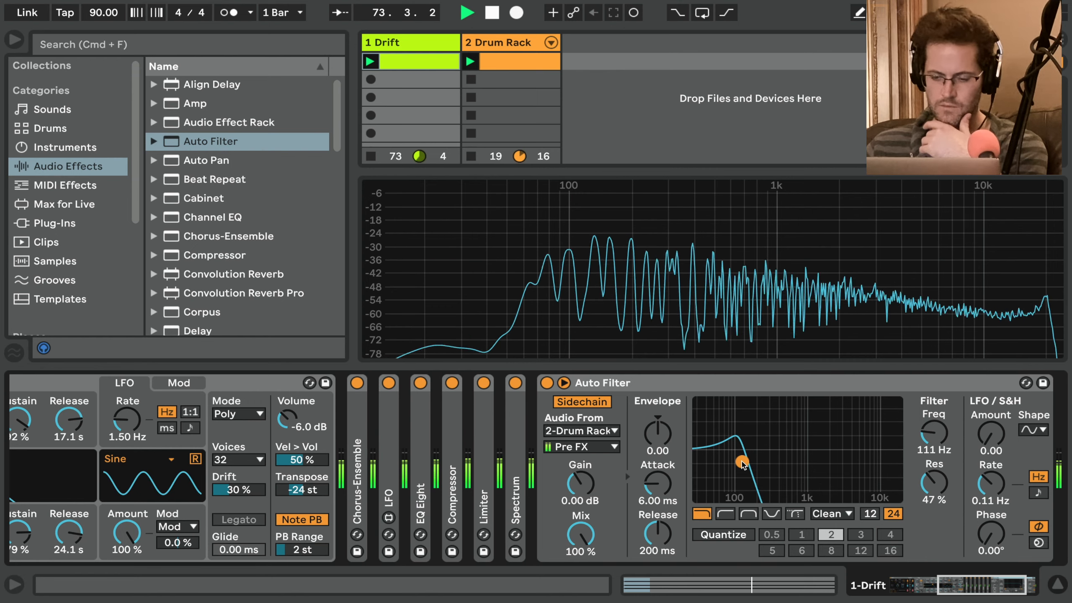
pyautogui.click(659, 433)
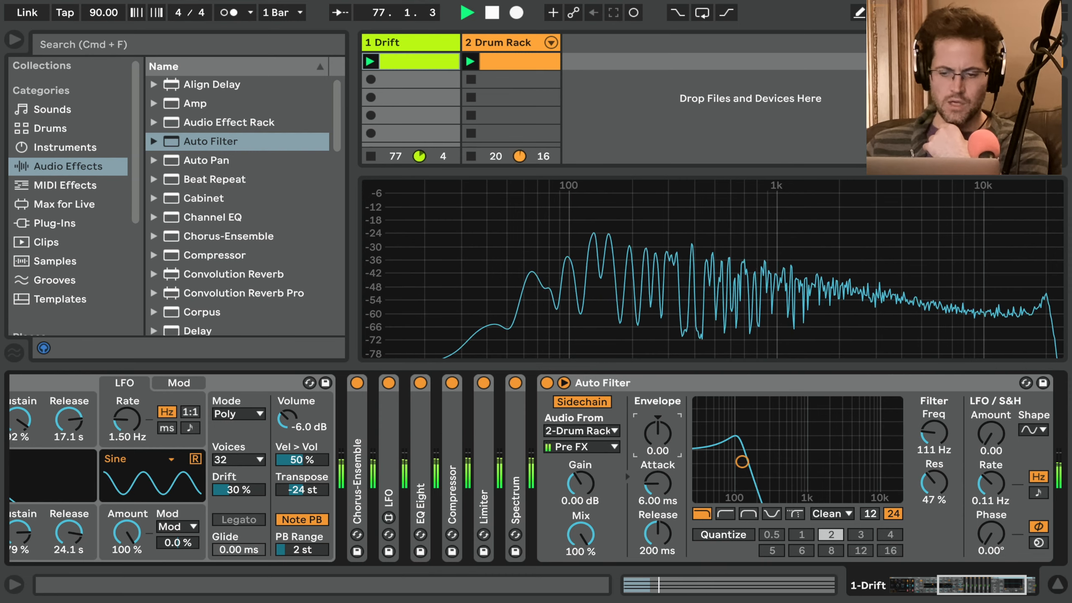
pyautogui.moveTo(659, 433); pyautogui.dragTo(659, 431)
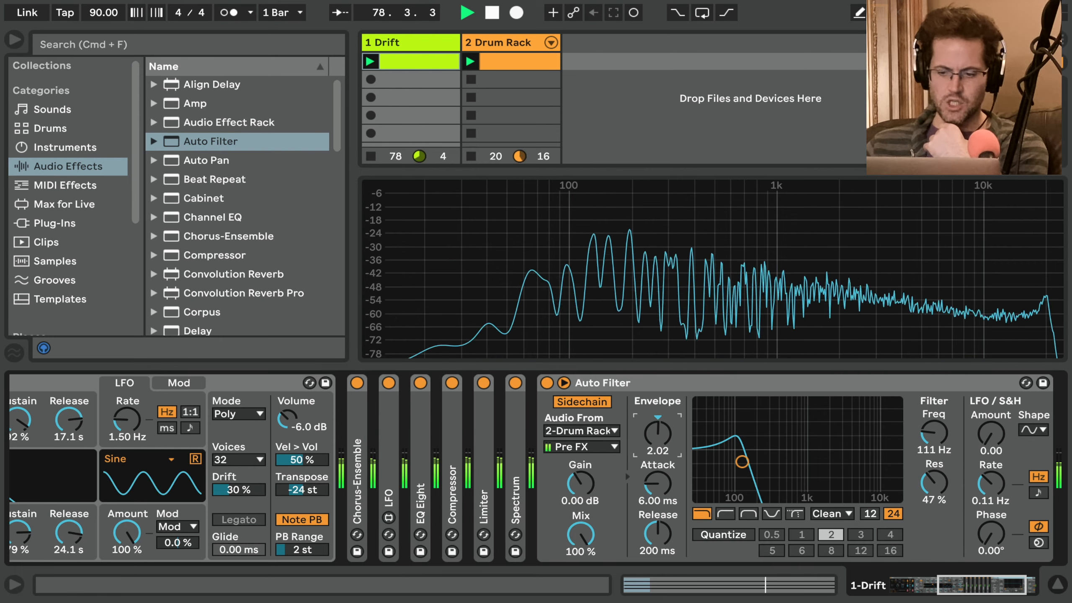
pyautogui.moveTo(659, 431); pyautogui.dragTo(659, 405)
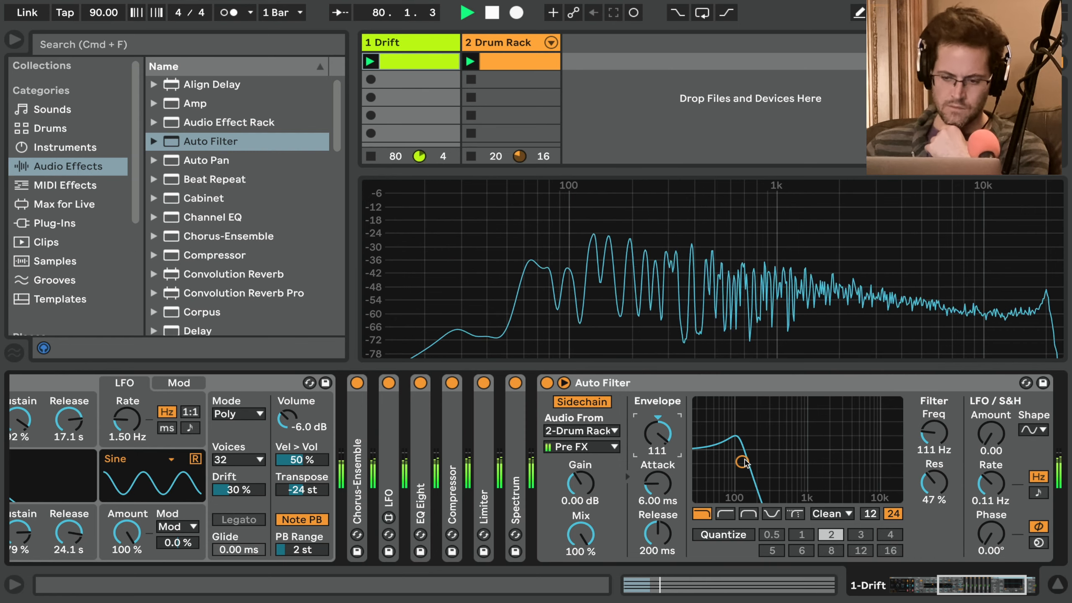
pyautogui.moveTo(744, 462)
pyautogui.mouseDown()
pyautogui.moveTo(730, 448)
pyautogui.moveTo(768, 450)
pyautogui.moveTo(743, 465)
pyautogui.mouseUp()
pyautogui.moveTo(657, 433)
pyautogui.mouseDown()
pyautogui.moveTo(657, 420)
pyautogui.moveTo(658, 463)
pyautogui.moveTo(658, 434)
pyautogui.mouseUp()
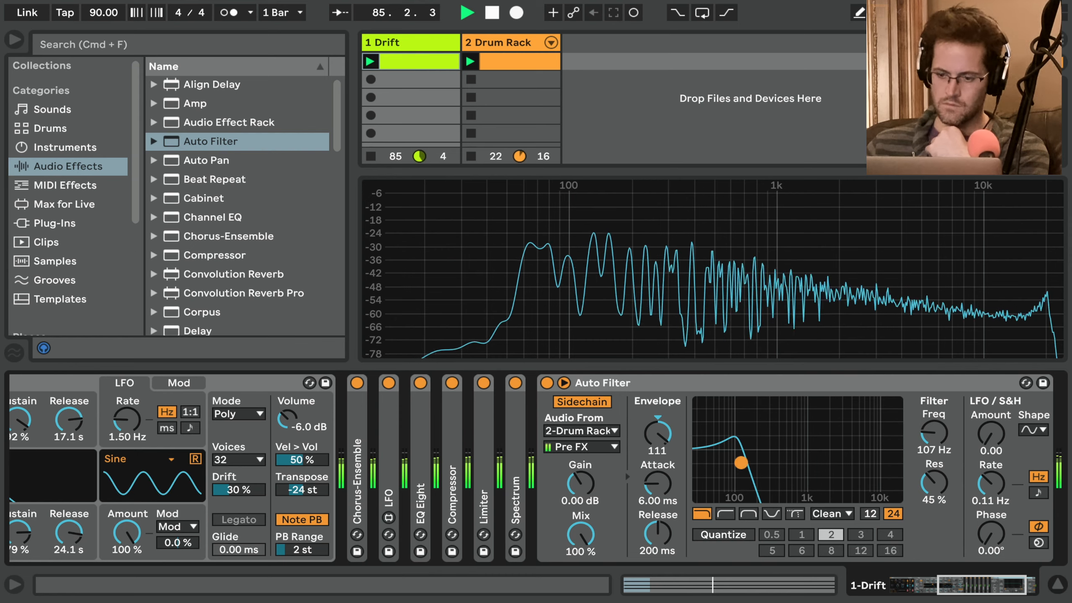
pyautogui.moveTo(741, 462); pyautogui.dragTo(762, 472)
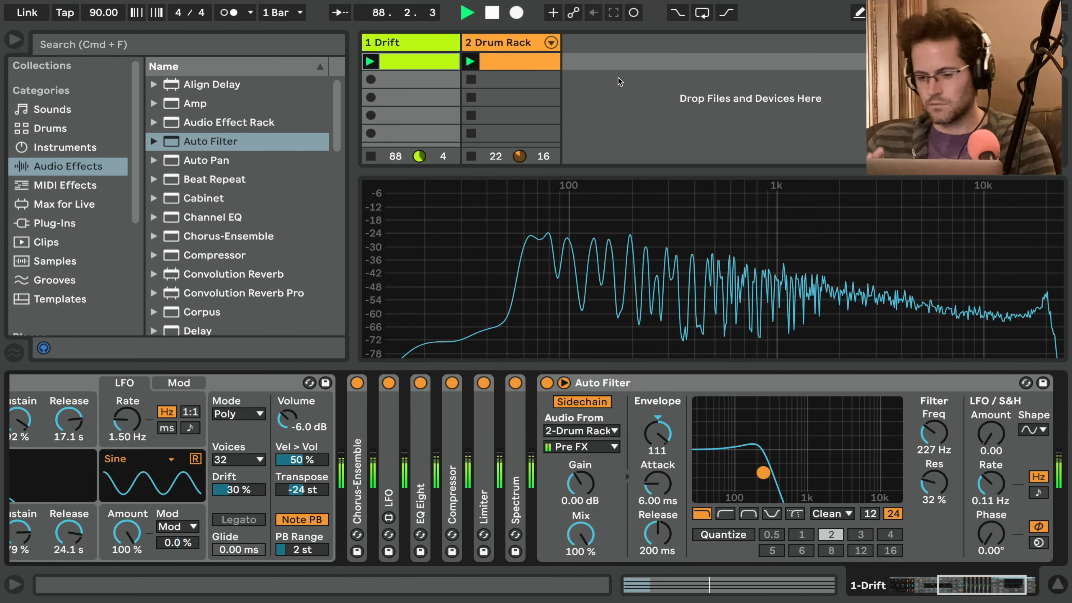
# Insert a new MIDI track beside Drift and select the C3, D#3 and G3 notes in the Drift clip
pyautogui.press('super+shift+t')
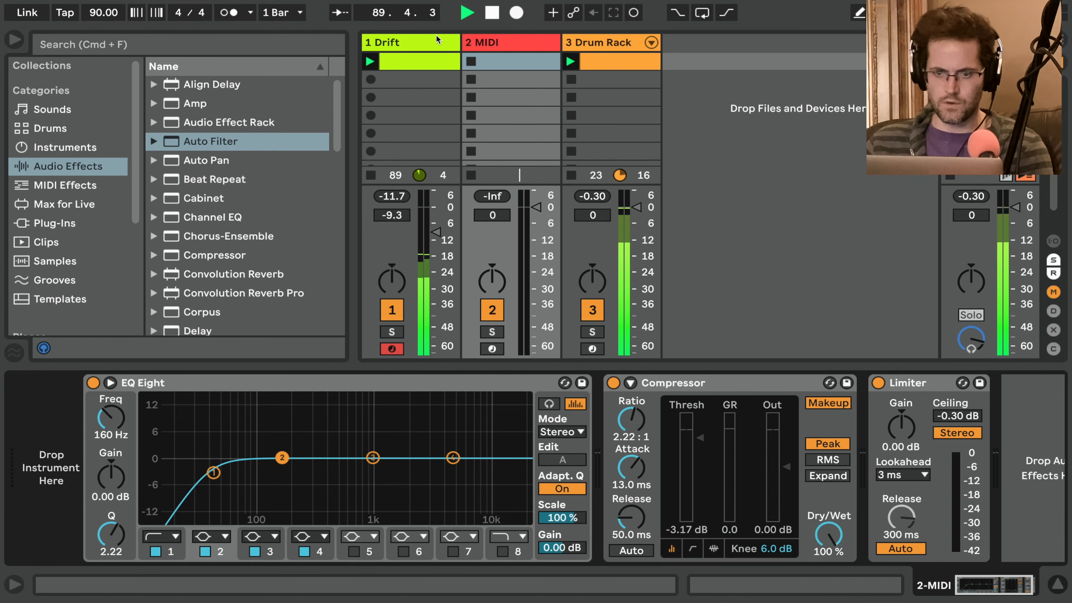
pyautogui.click(426, 61)
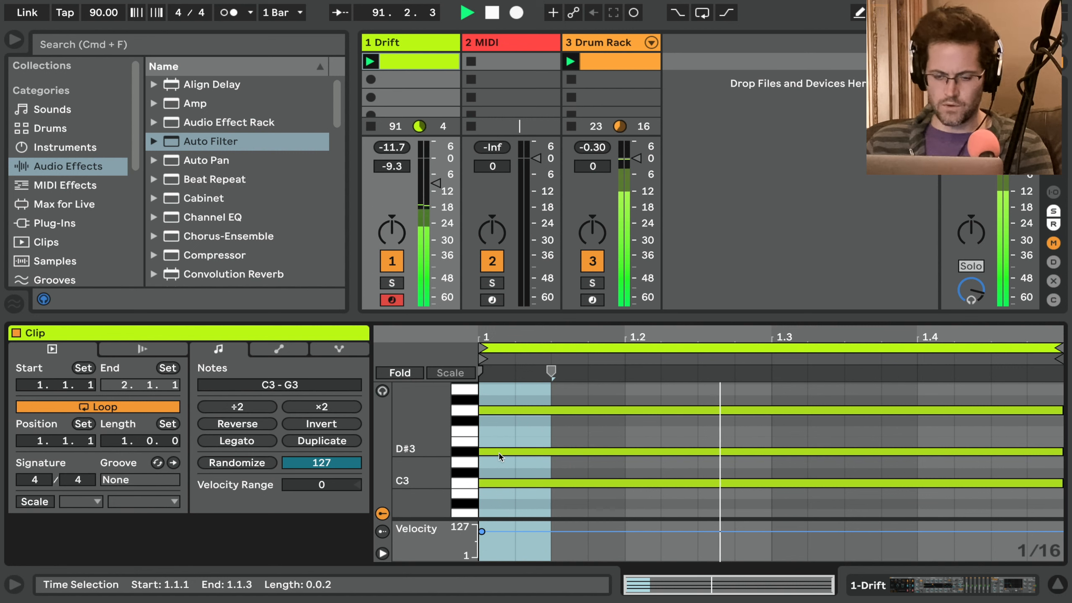
pyautogui.click(552, 409)
pyautogui.keyDown('shift'); pyautogui.click(549, 452); pyautogui.keyUp('shift')
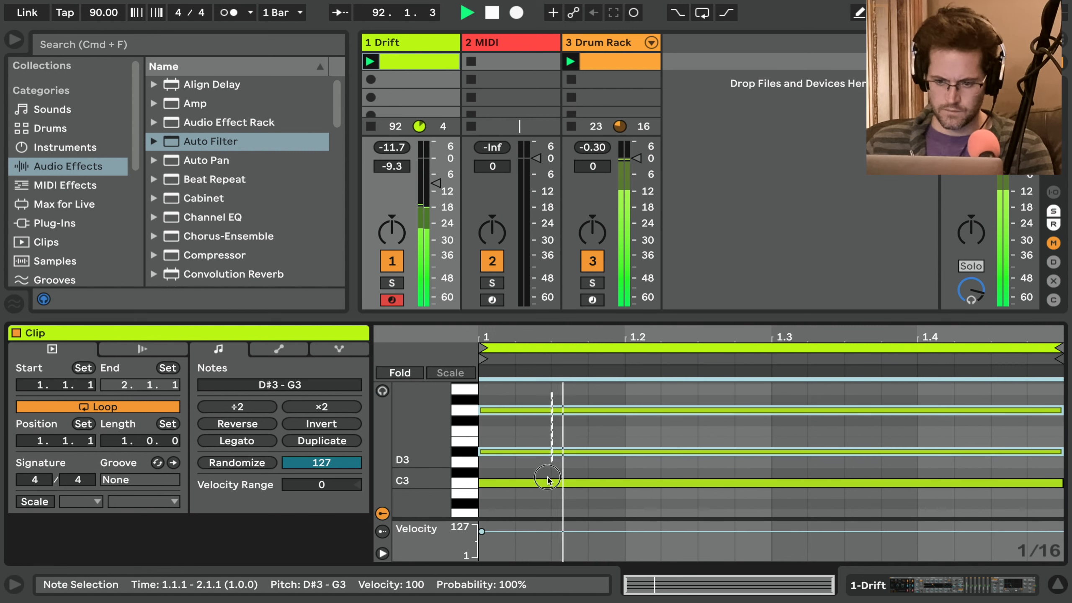
pyautogui.keyDown('shift'); pyautogui.click(546, 483); pyautogui.keyUp('shift')
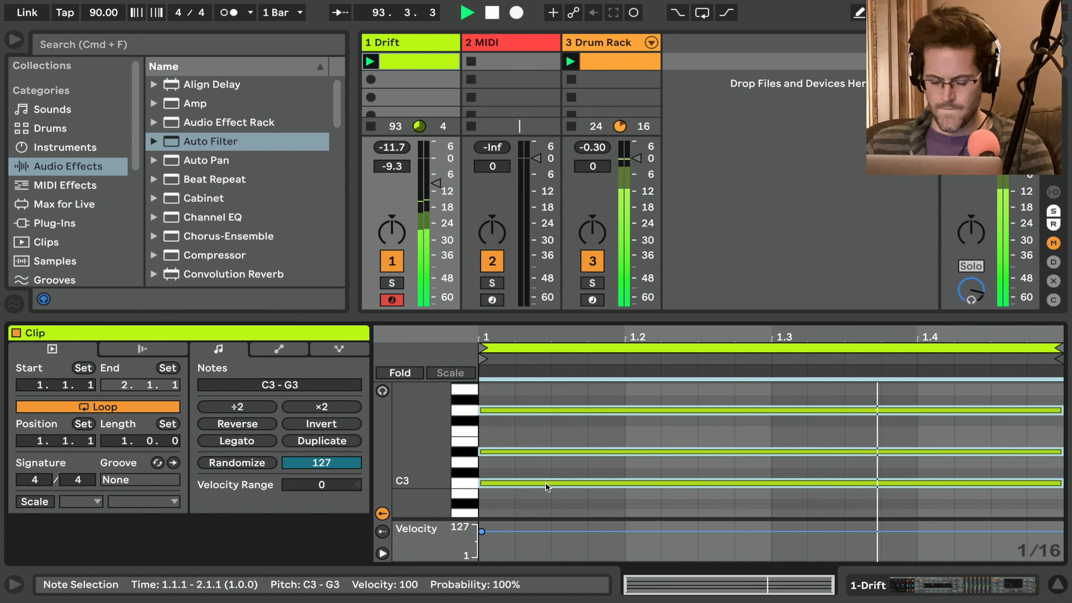
# Move the new MIDI track after the Drum Rack track, load the Wavetable instrument onto it and arm it
pyautogui.moveTo(540, 42); pyautogui.dragTo(652, 50)
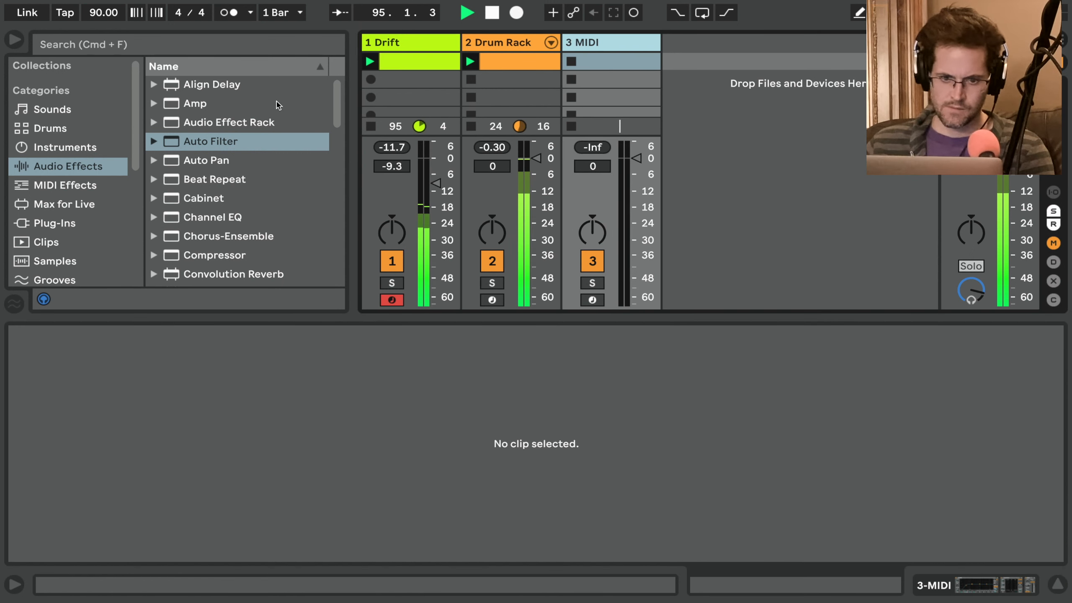
pyautogui.click(59, 147)
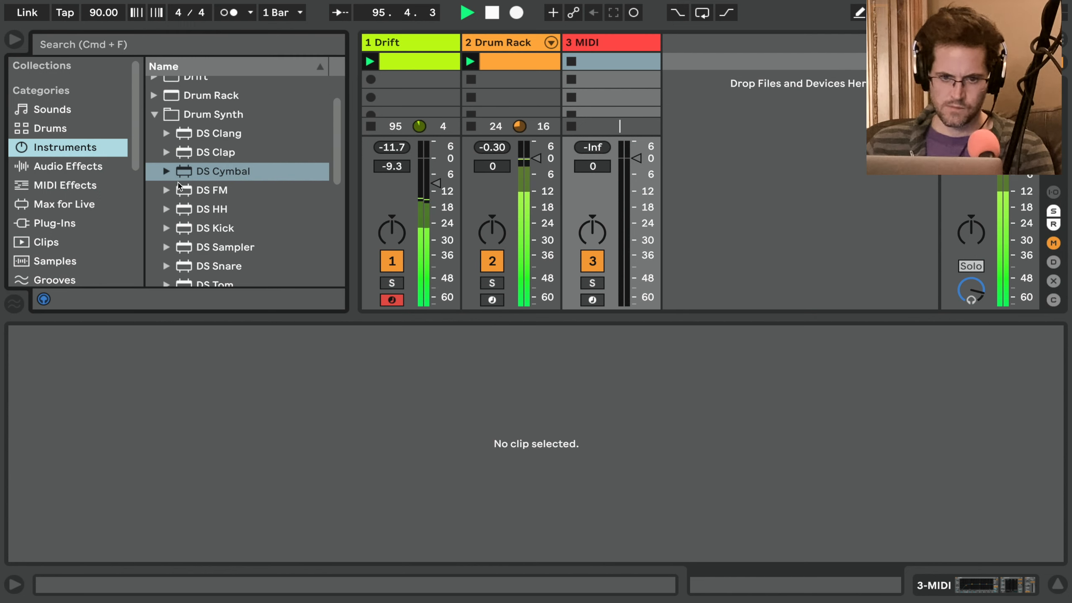
pyautogui.click(154, 114)
pyautogui.scroll(-3, 209, 165)
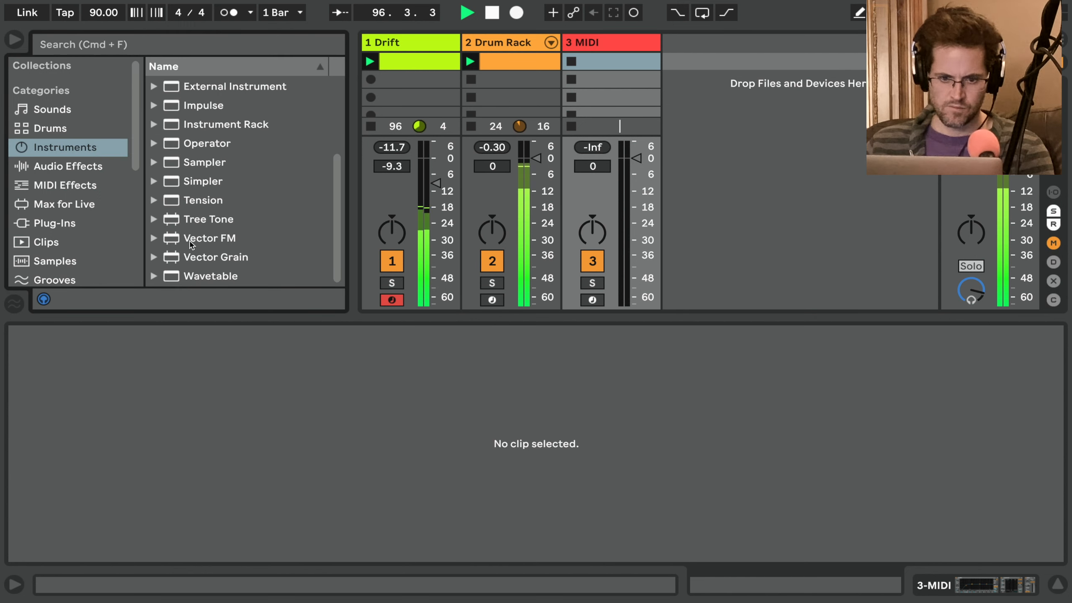
pyautogui.moveTo(211, 275); pyautogui.dragTo(606, 82)
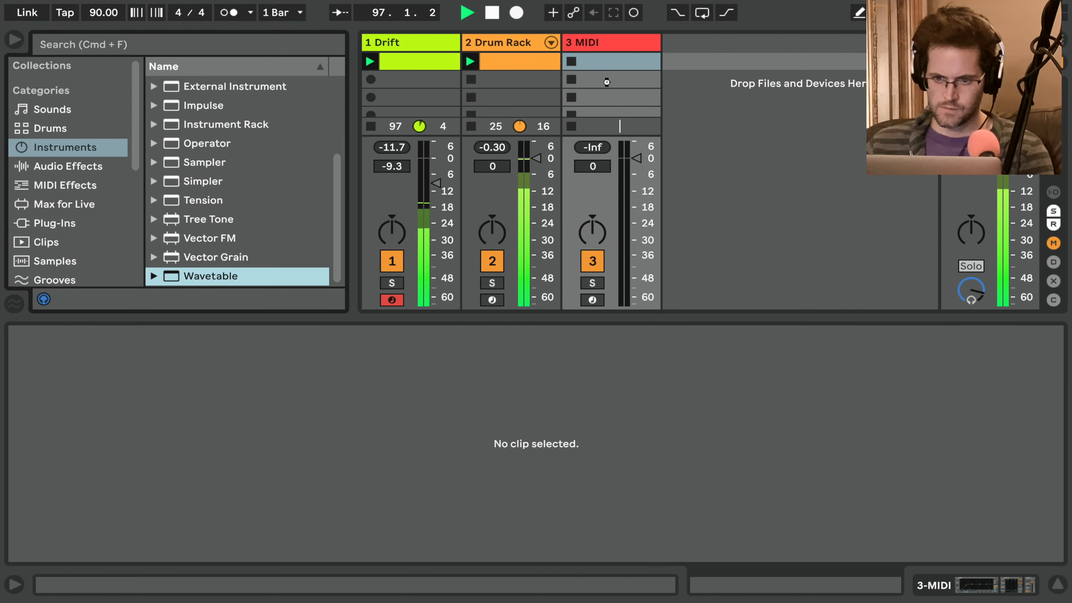
pyautogui.moveTo(607, 82); pyautogui.dragTo(606, 82)
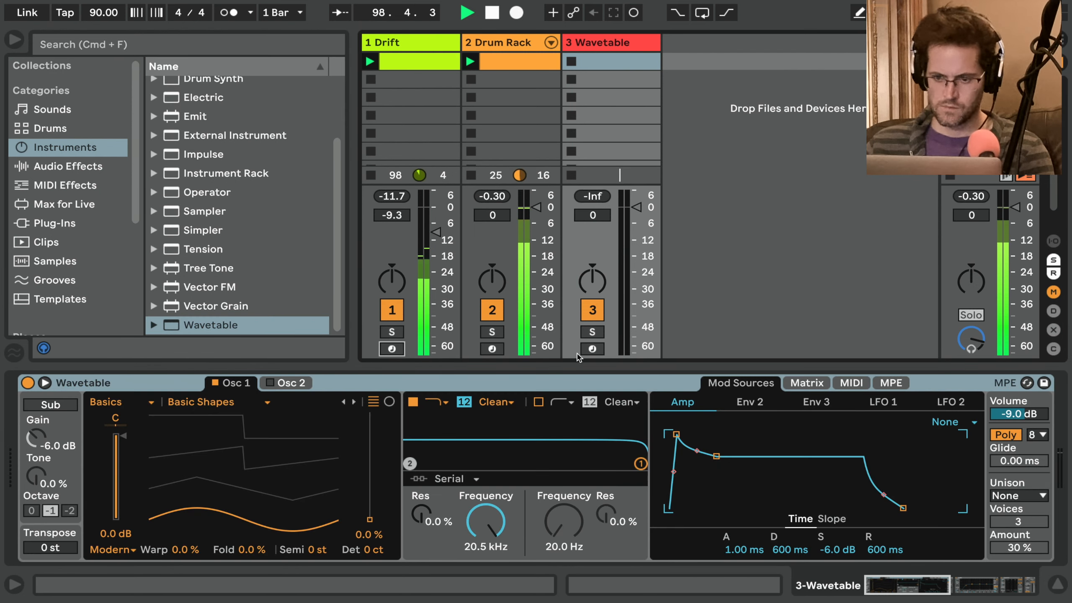
pyautogui.click(592, 349)
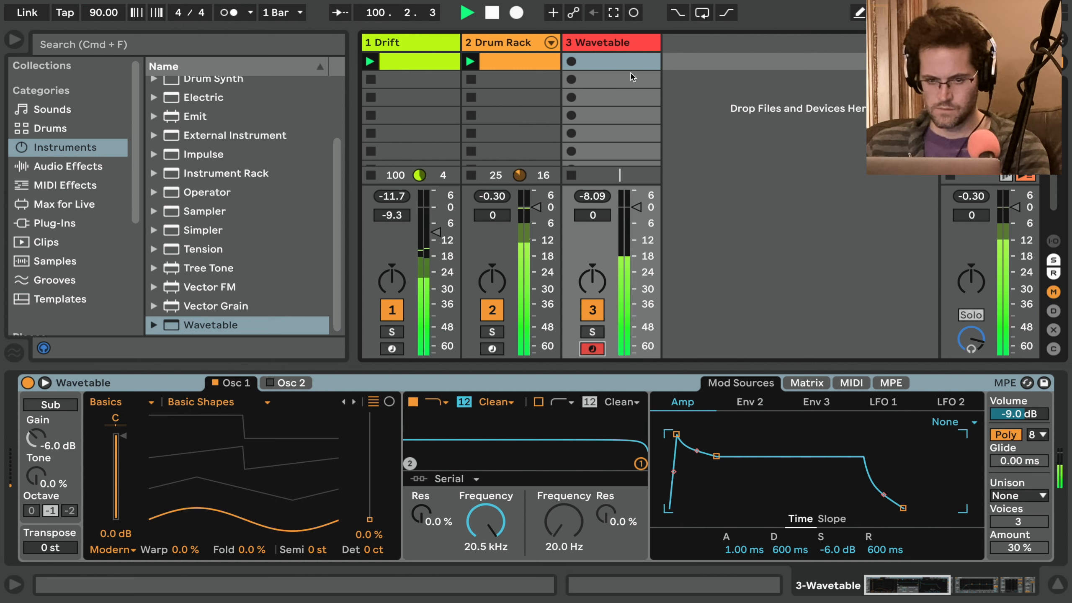
# Add a Reverb effect after the Limiter on the Wavetable track
pyautogui.click(47, 167)
pyautogui.scroll(-1, 186, 204)
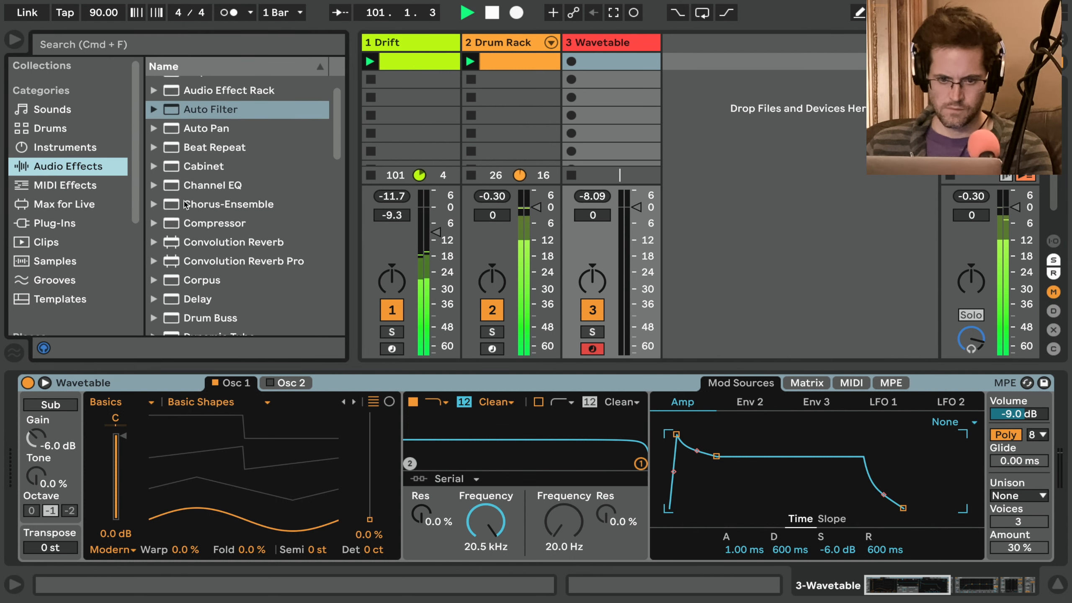
pyautogui.scroll(-10, 186, 204)
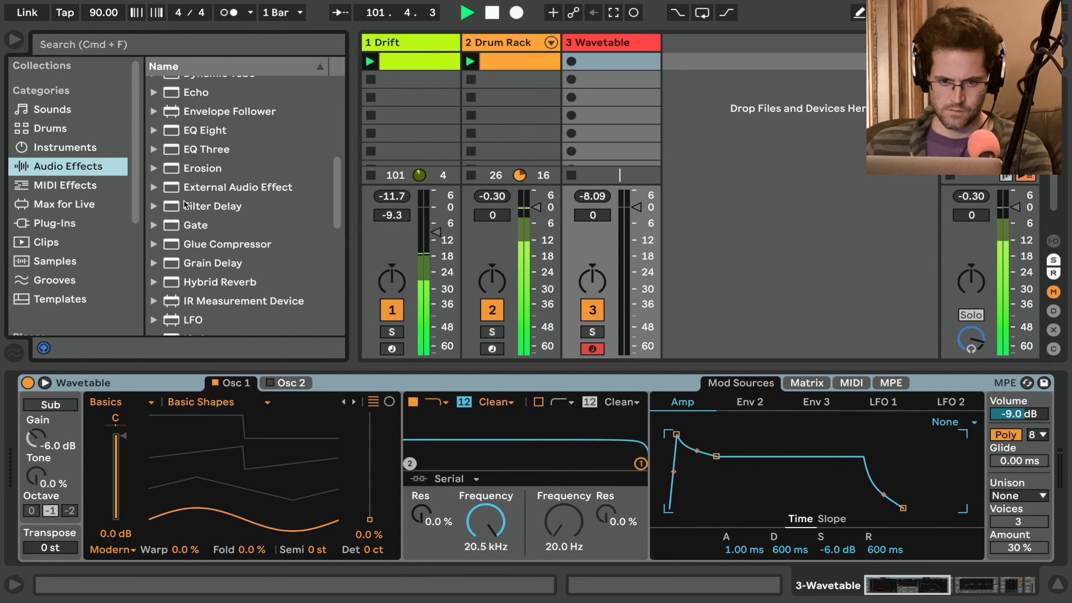
pyautogui.scroll(-4, 184, 204)
pyautogui.scroll(4, 184, 204)
pyautogui.scroll(-2, 184, 204)
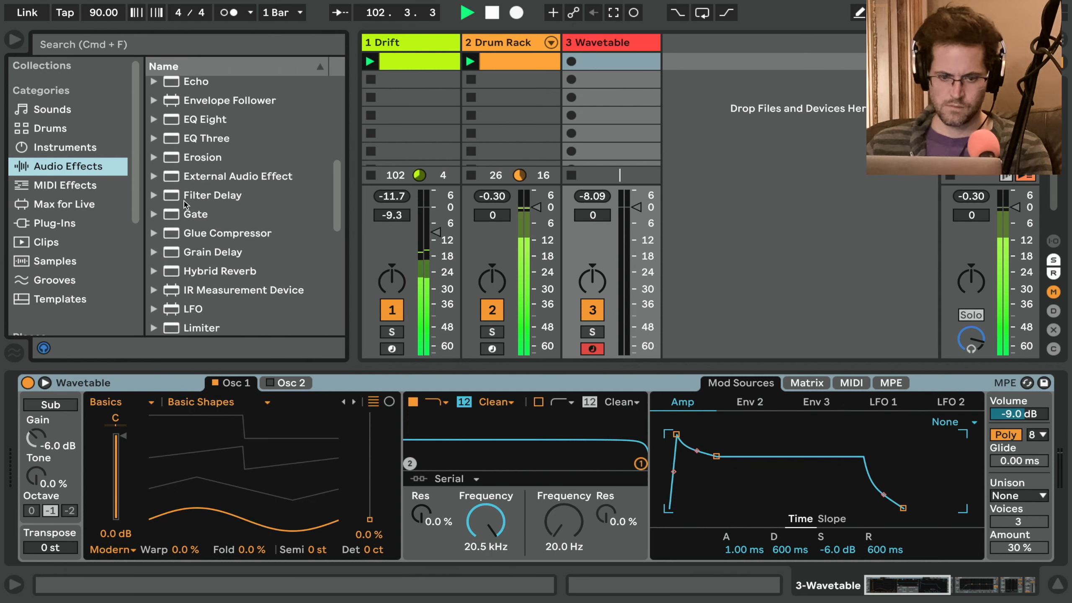
pyautogui.scroll(-12, 186, 207)
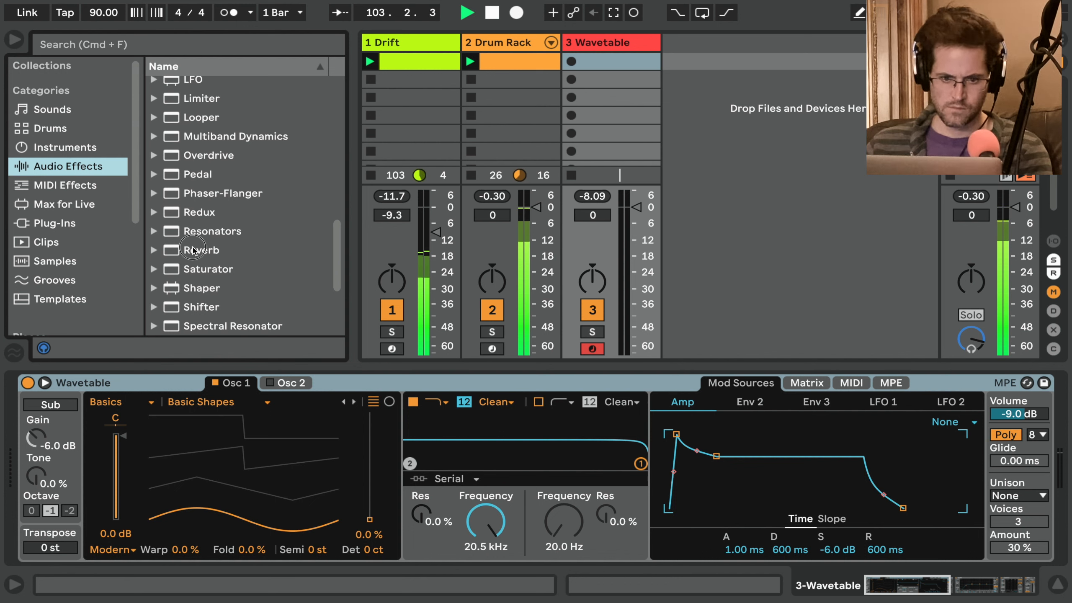
pyautogui.doubleClick(193, 250)
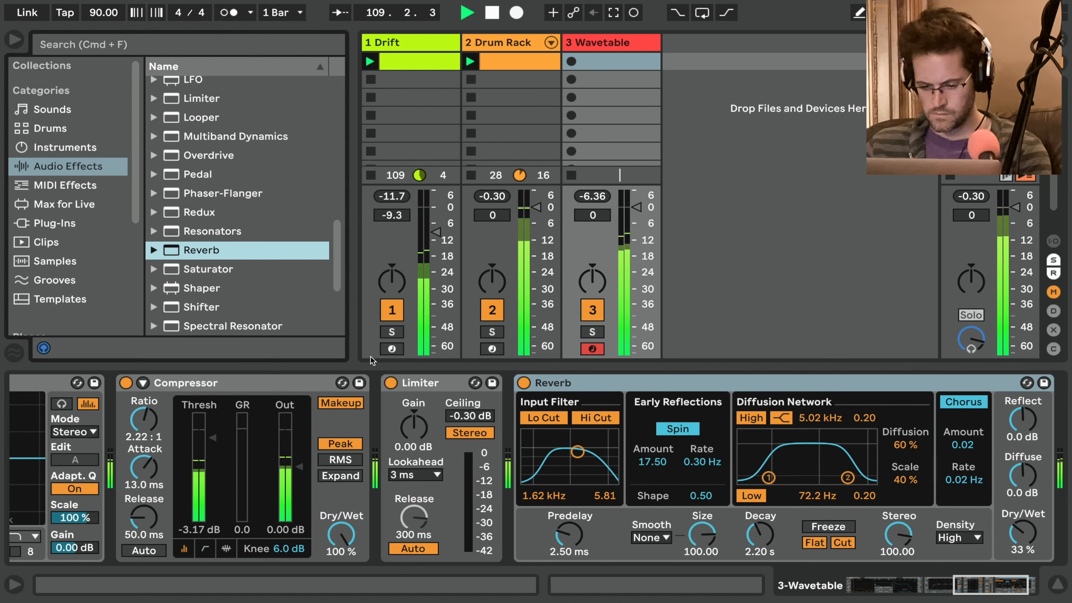
# Set Wavetable's amp envelope to a 1.36 s decay and -10 dB sustain, and move oscillator 1's wavetable position to 43%
pyautogui.hscroll(-10, 405, 435)
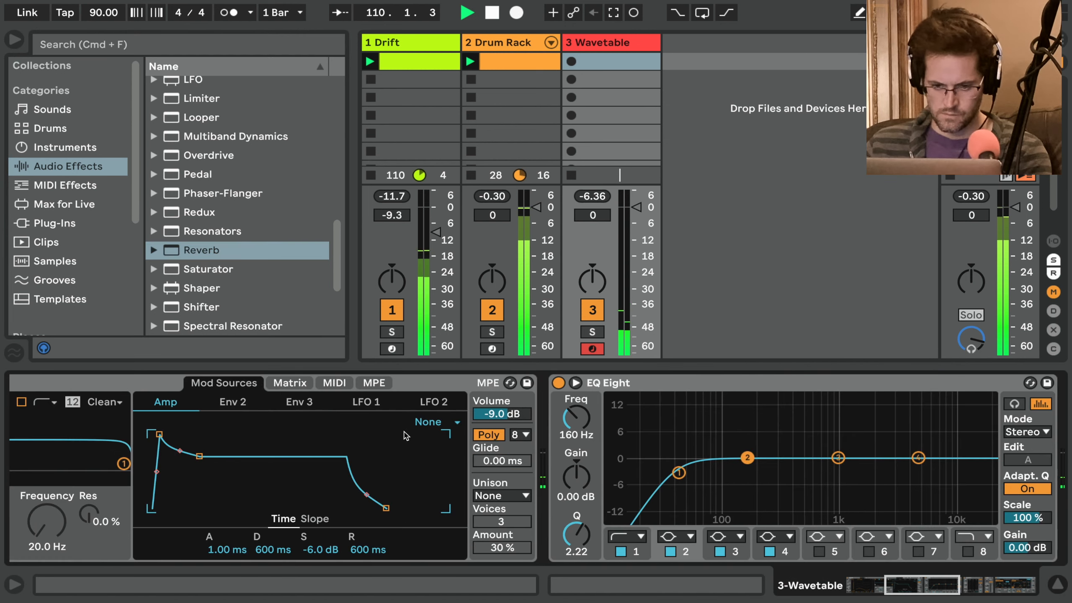
pyautogui.hscroll(-8, 405, 435)
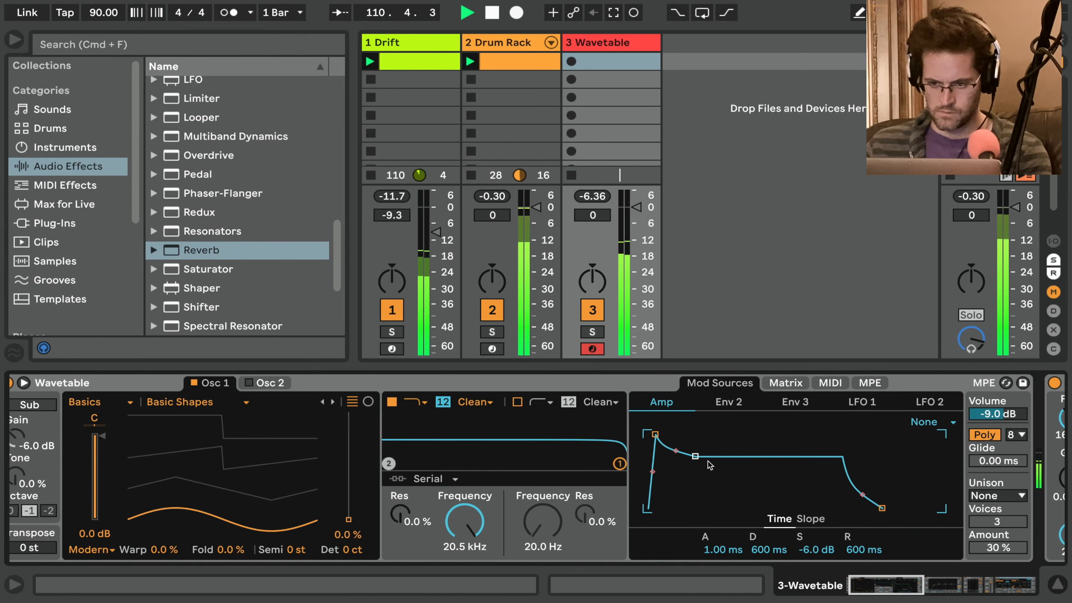
pyautogui.moveTo(695, 456)
pyautogui.mouseDown()
pyautogui.moveTo(695, 507)
pyautogui.moveTo(705, 467)
pyautogui.mouseUp()
pyautogui.moveTo(349, 519); pyautogui.dragTo(348, 473)
# Set Wavetable's unison mode to Position Spread with an amount of 9.4%
pyautogui.hscroll(2, 349, 474)
pyautogui.hscroll(-3, 353, 475)
pyautogui.hscroll(3, 358, 475)
pyautogui.click(962, 497)
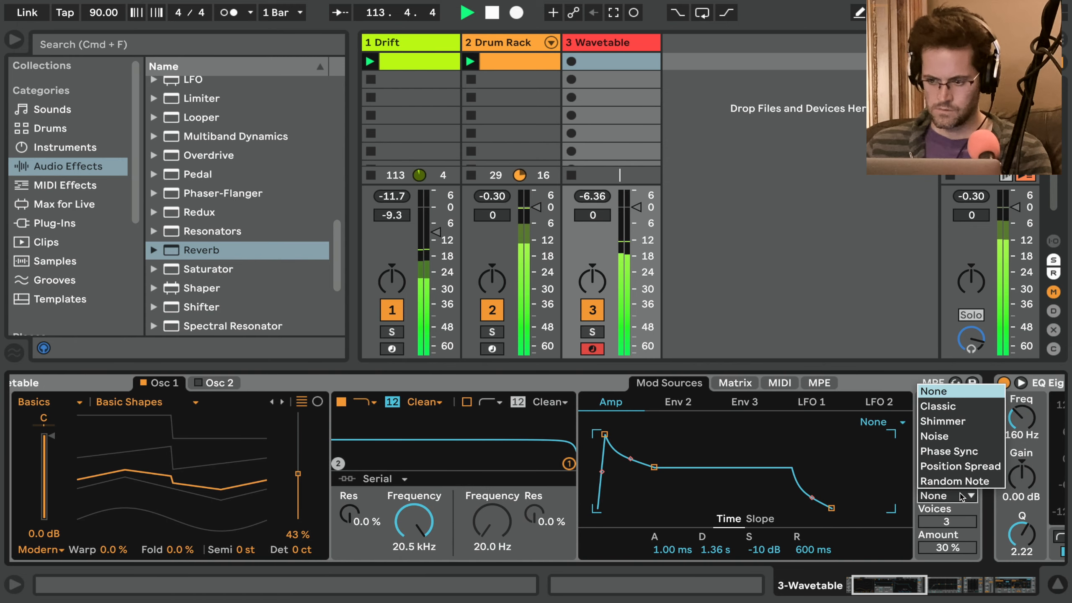
pyautogui.click(963, 467)
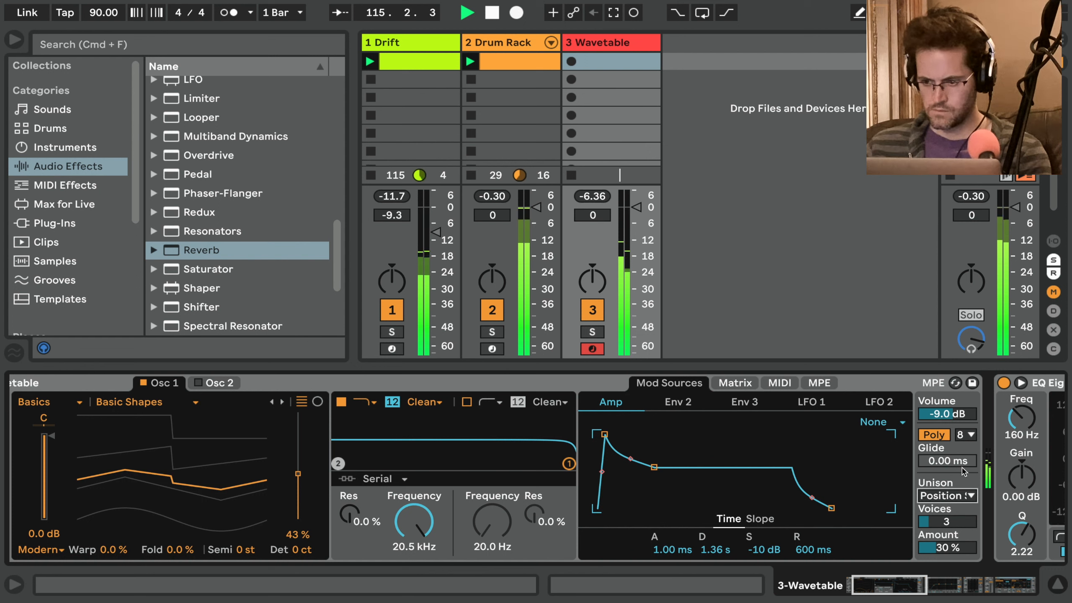
pyautogui.moveTo(955, 541); pyautogui.dragTo(955, 561)
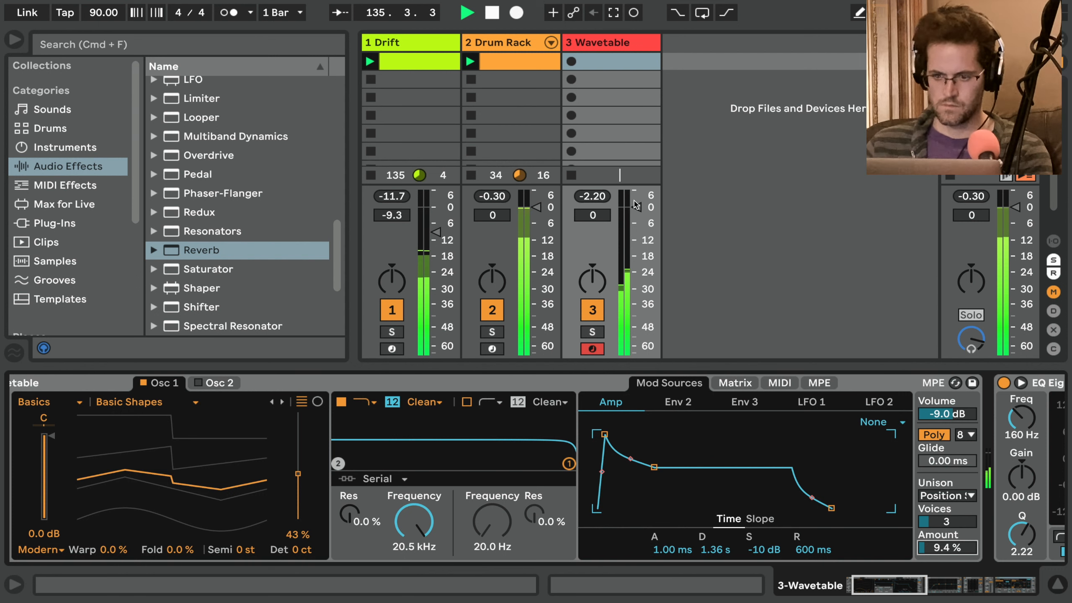
# Lower the Wavetable track to -0.5 dB, briefly mute the Drift track, and bring Drift back in at -7.4 dB
pyautogui.moveTo(636, 207)
pyautogui.mouseDown()
pyautogui.moveTo(636, 192)
pyautogui.moveTo(637, 208)
pyautogui.mouseUp()
pyautogui.click(401, 313)
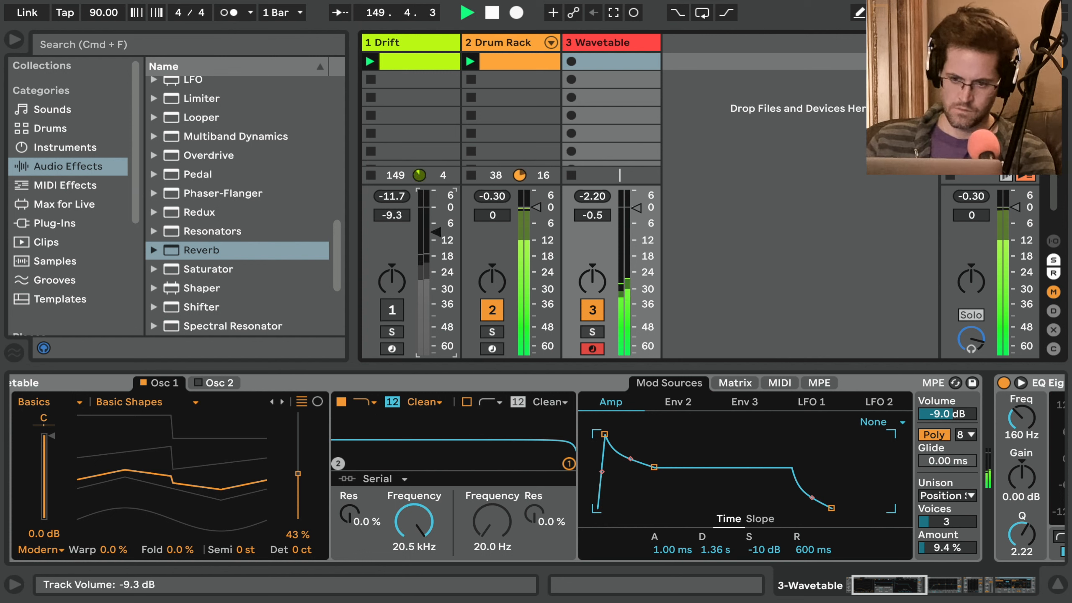
pyautogui.moveTo(437, 233); pyautogui.dragTo(422, 305)
pyautogui.click(400, 313)
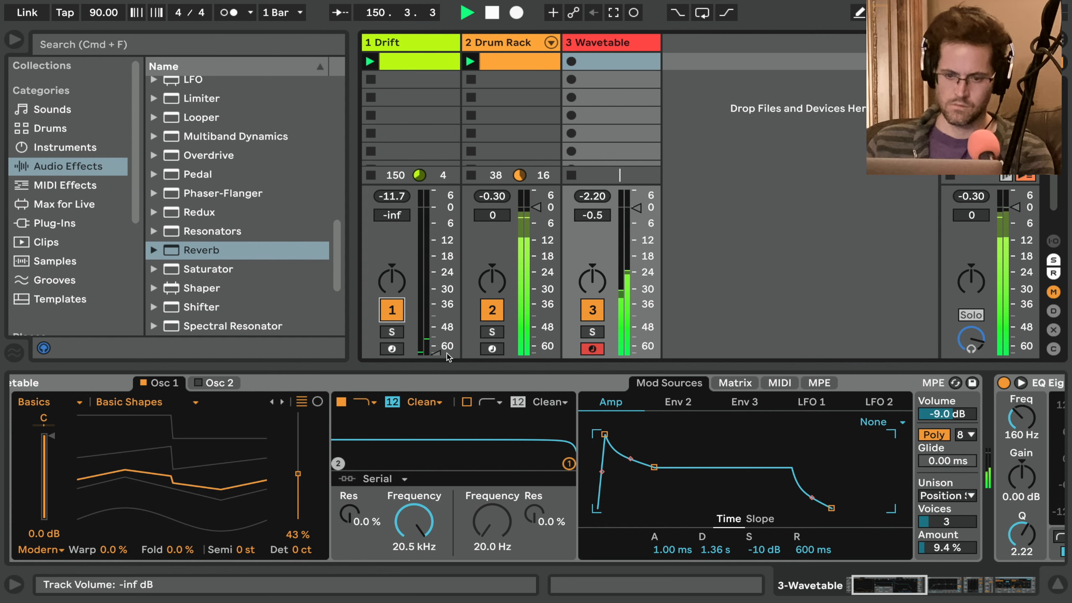
pyautogui.moveTo(442, 351); pyautogui.dragTo(439, 228)
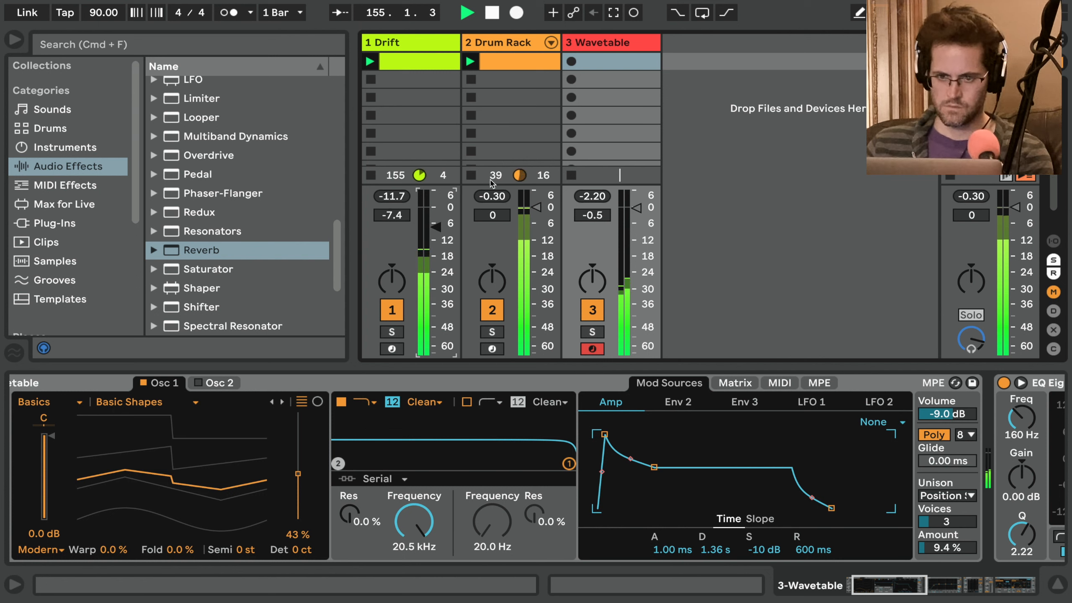
# Return to the Drift track's device chain and bring its Auto Filter into focus
pyautogui.click(403, 86)
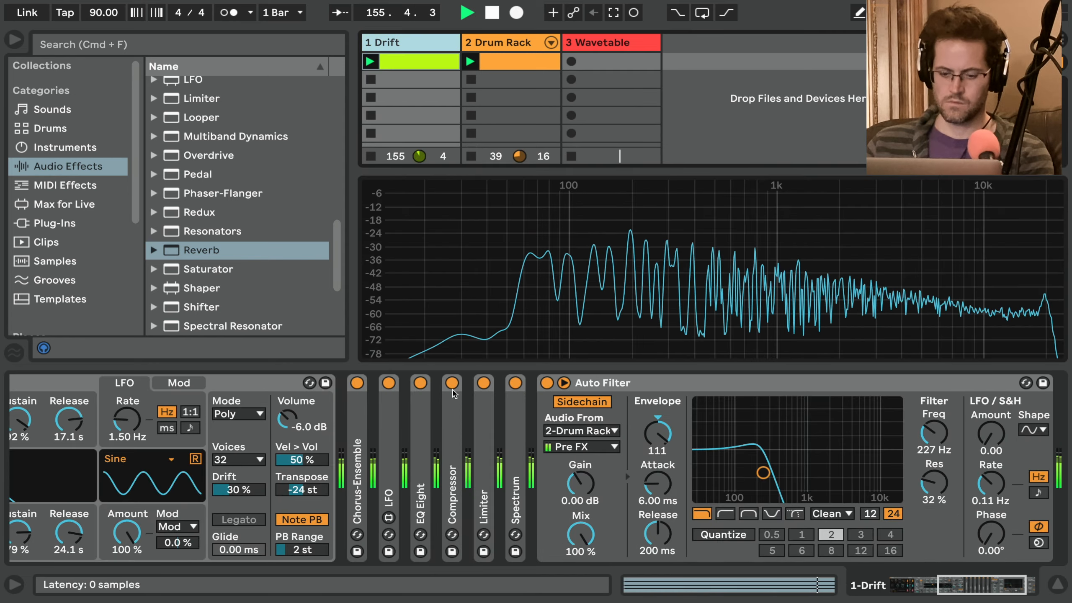
pyautogui.hscroll(5, 691, 474)
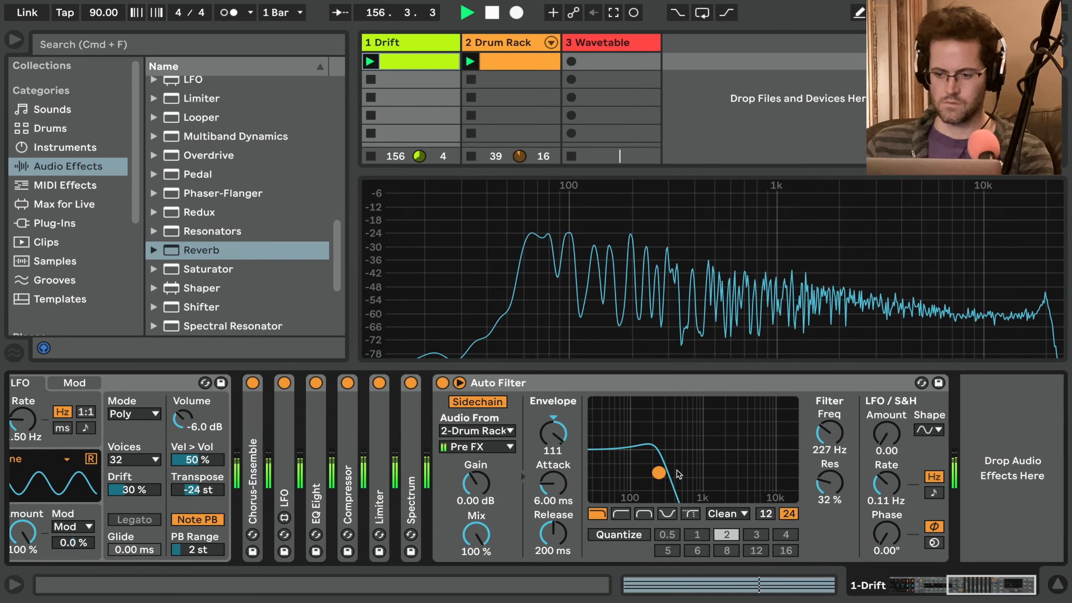